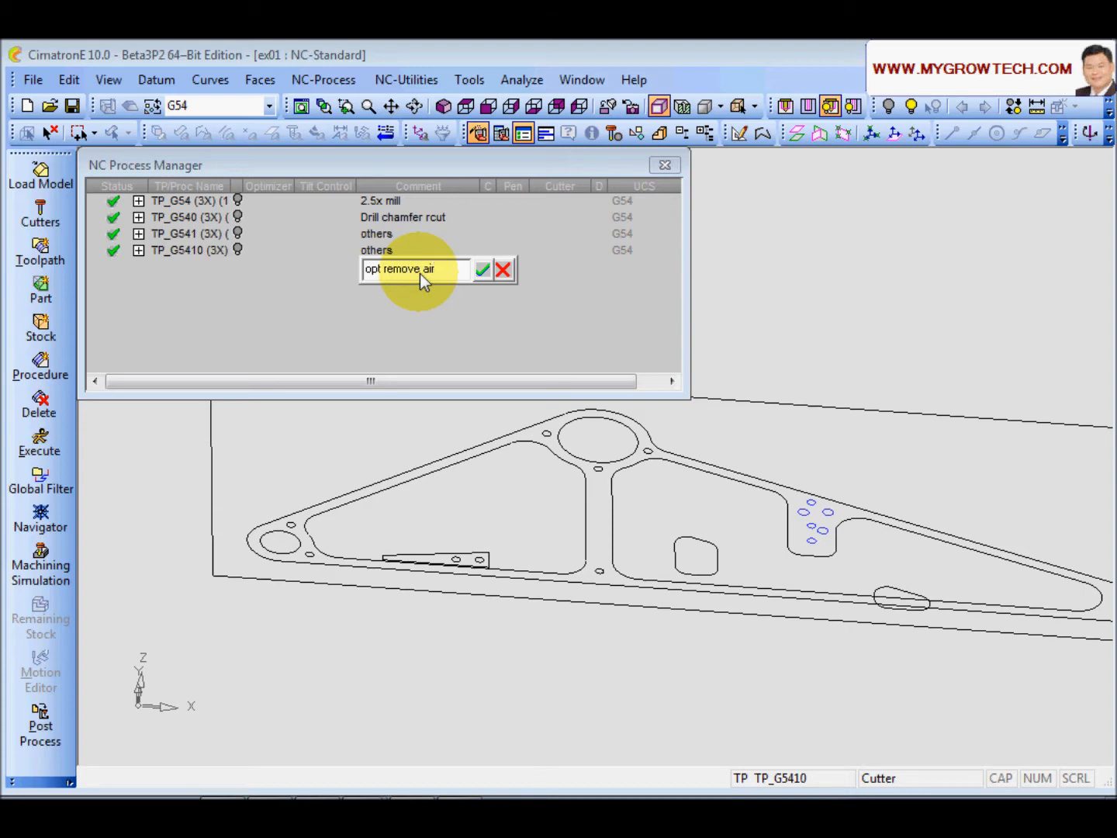
Step: Set the comment of toolpath TP_G5410 to "opt remove air" and expand its procedure list
key("Return")
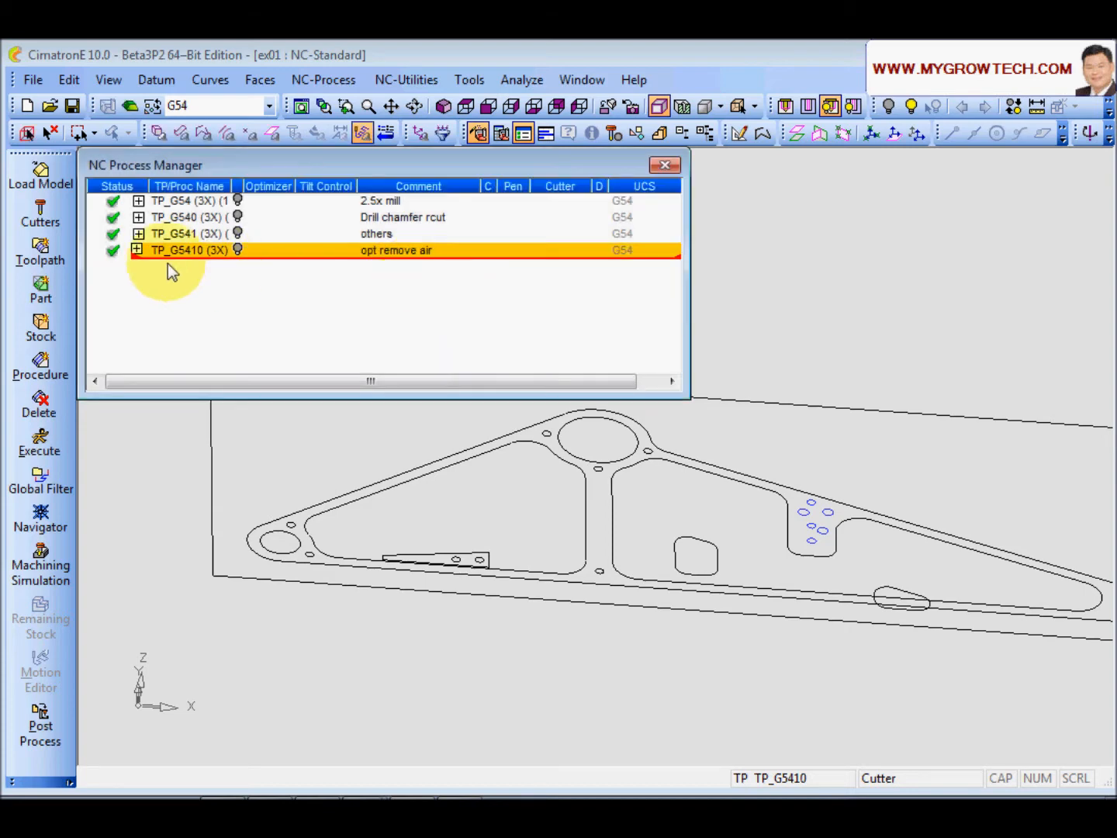
left_click(137, 250)
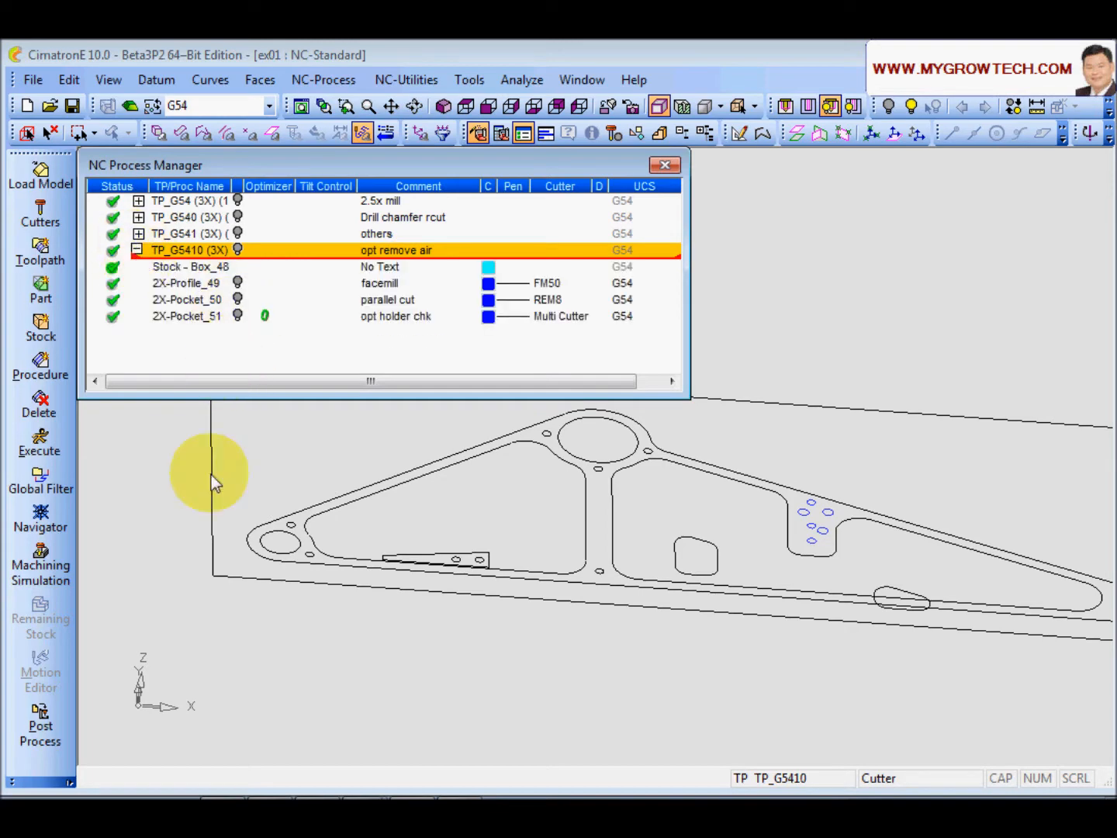
left_click(168, 477)
Step: Try to add a flat milling cutter named EM12 with a 12 mm diameter, based on cutter REM8
left_click(40, 218)
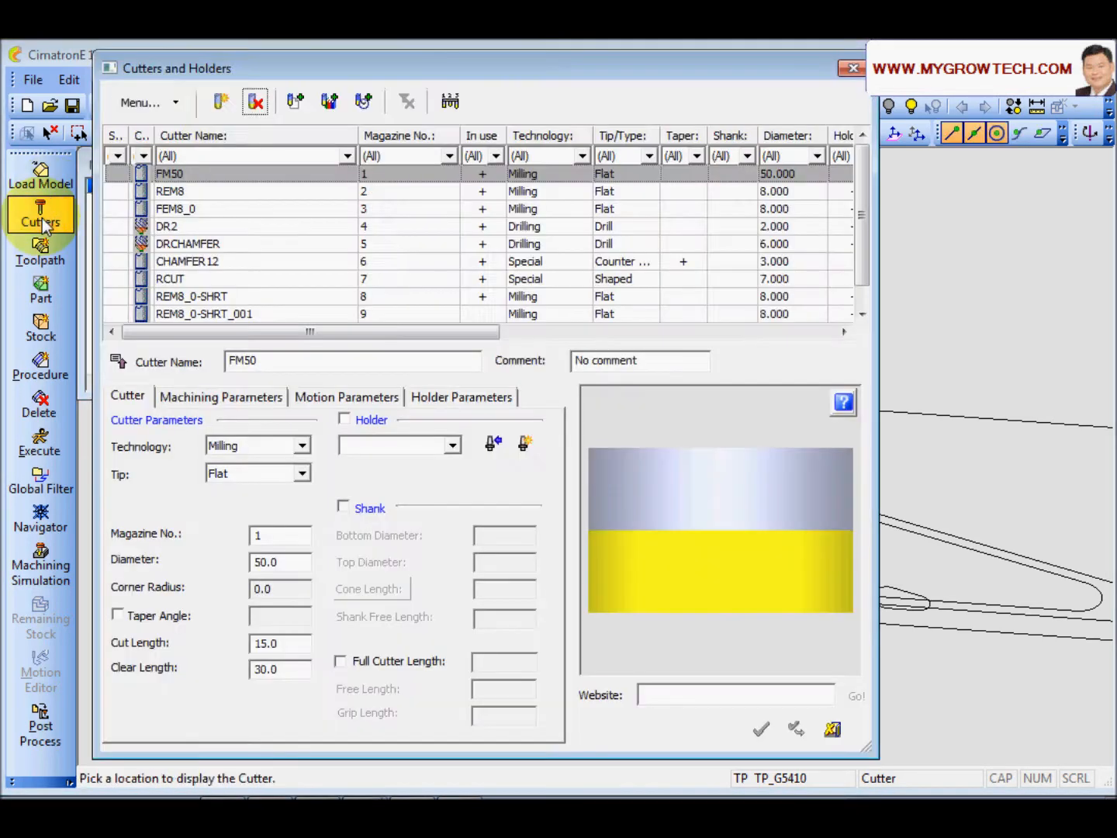
left_click_drag(331, 63, 339, 51)
left_click(224, 184)
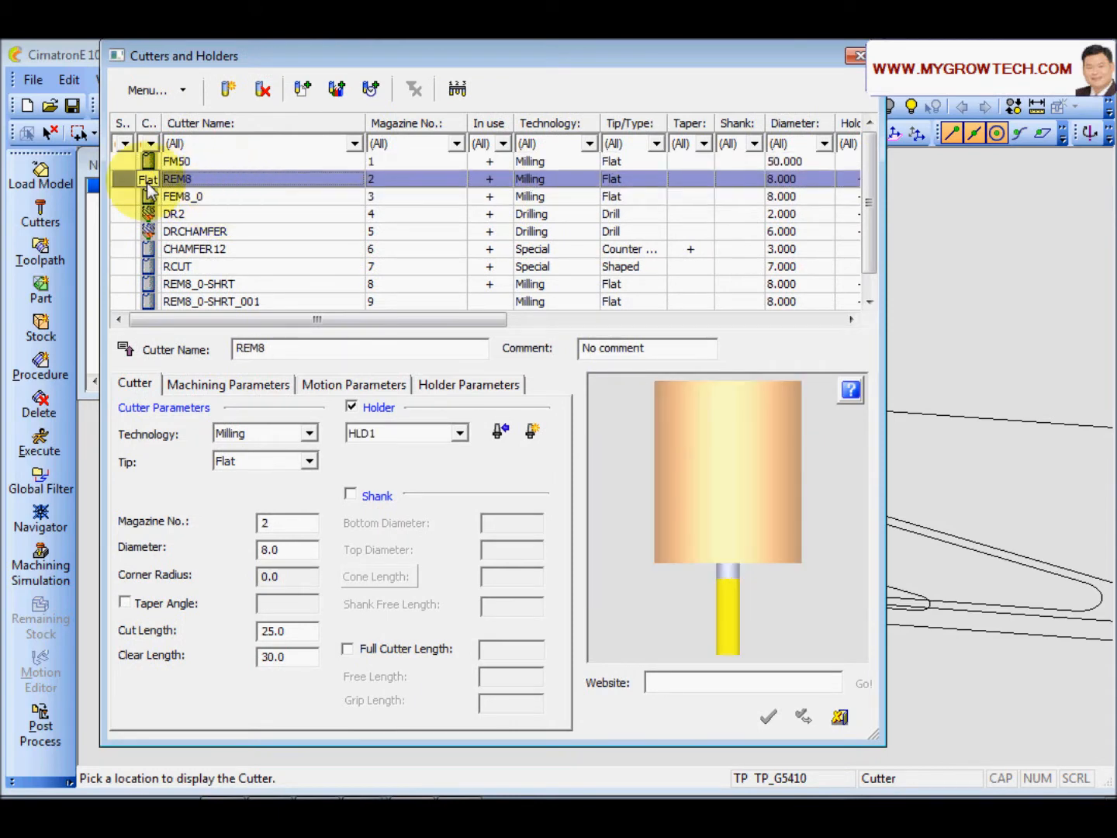
left_click(227, 92)
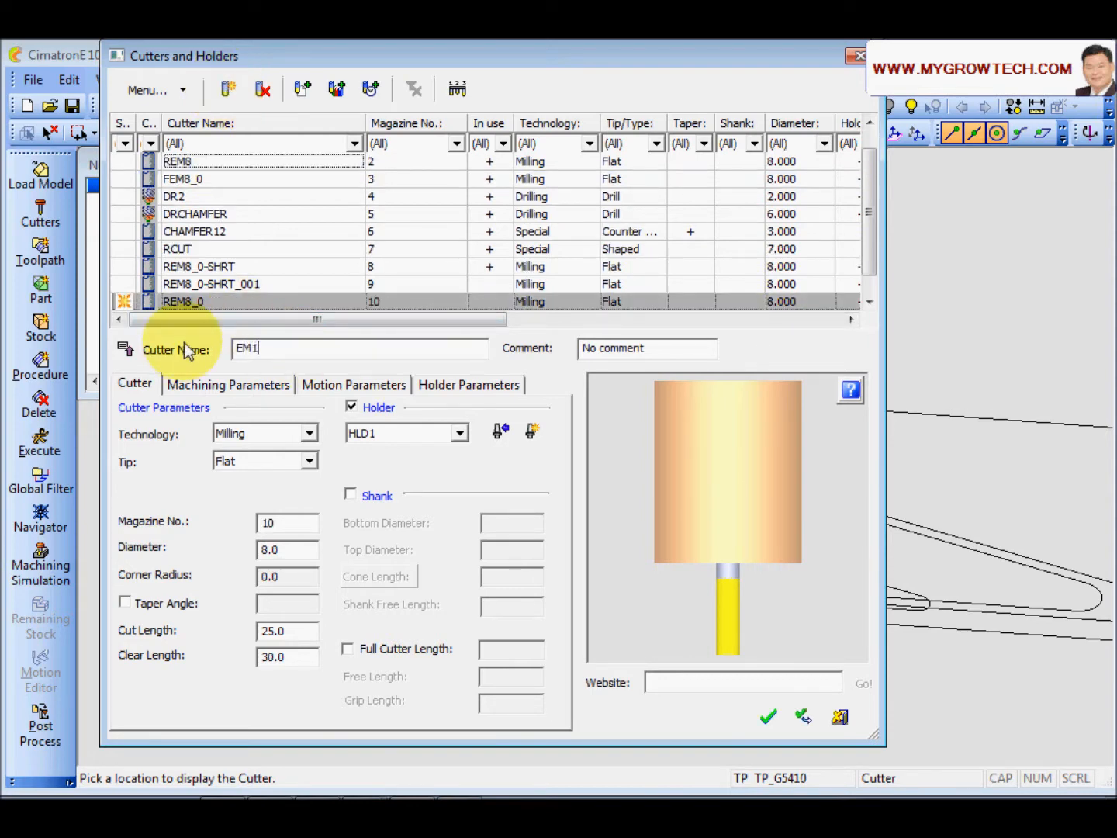
double_click(290, 548)
type("12")
left_click(299, 656)
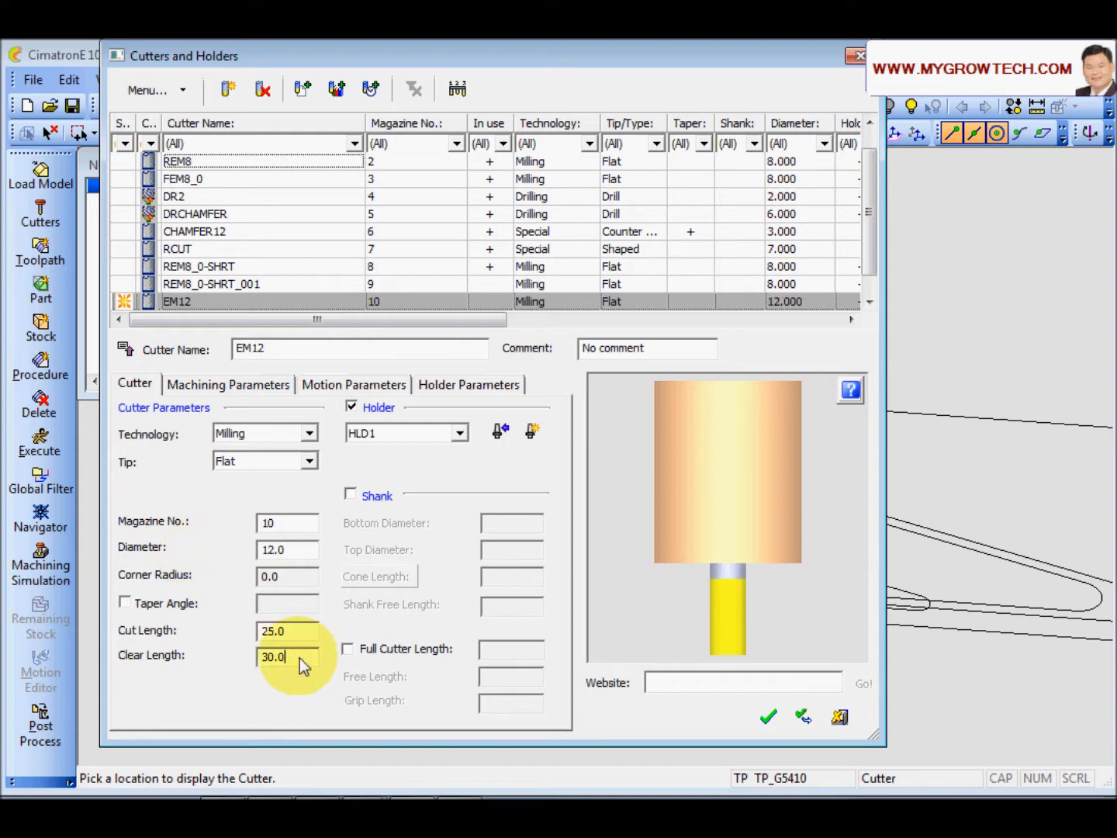
left_click(768, 716)
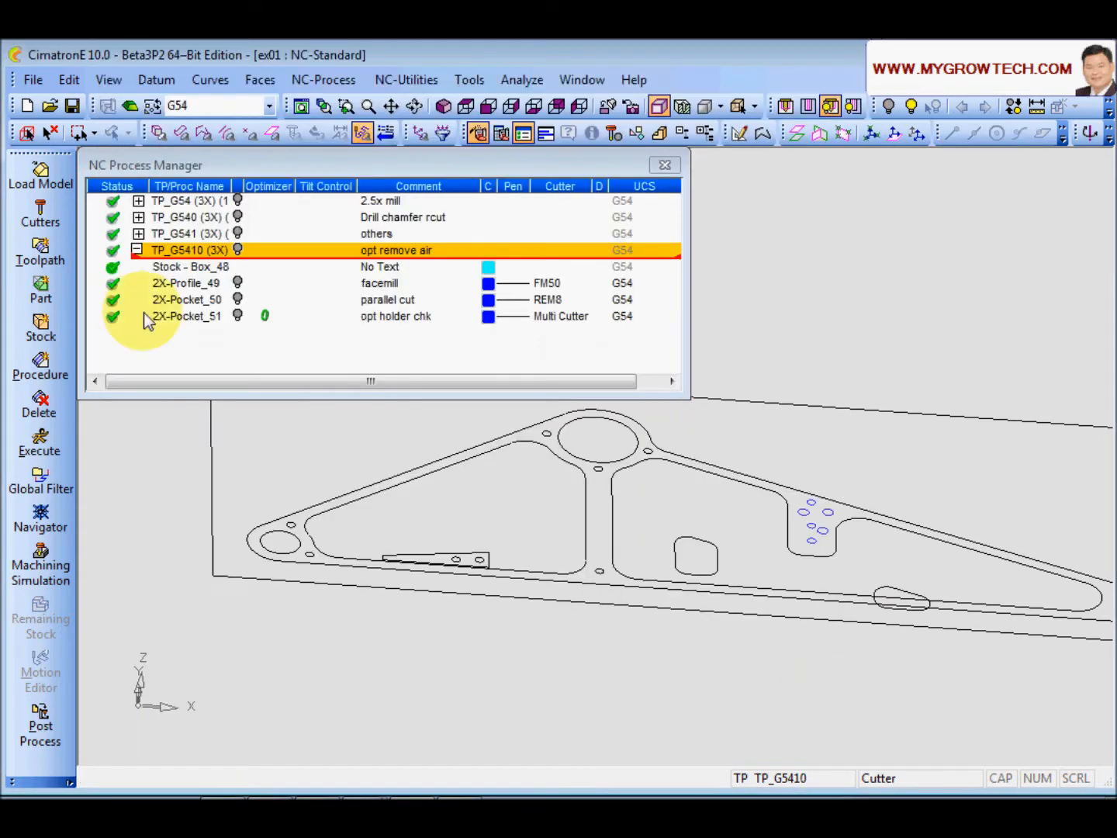
Step: Create the flat milling cutter EM12 from REM8, setting its diameter to 12 mm, and save it to the cutter list
left_click(55, 223)
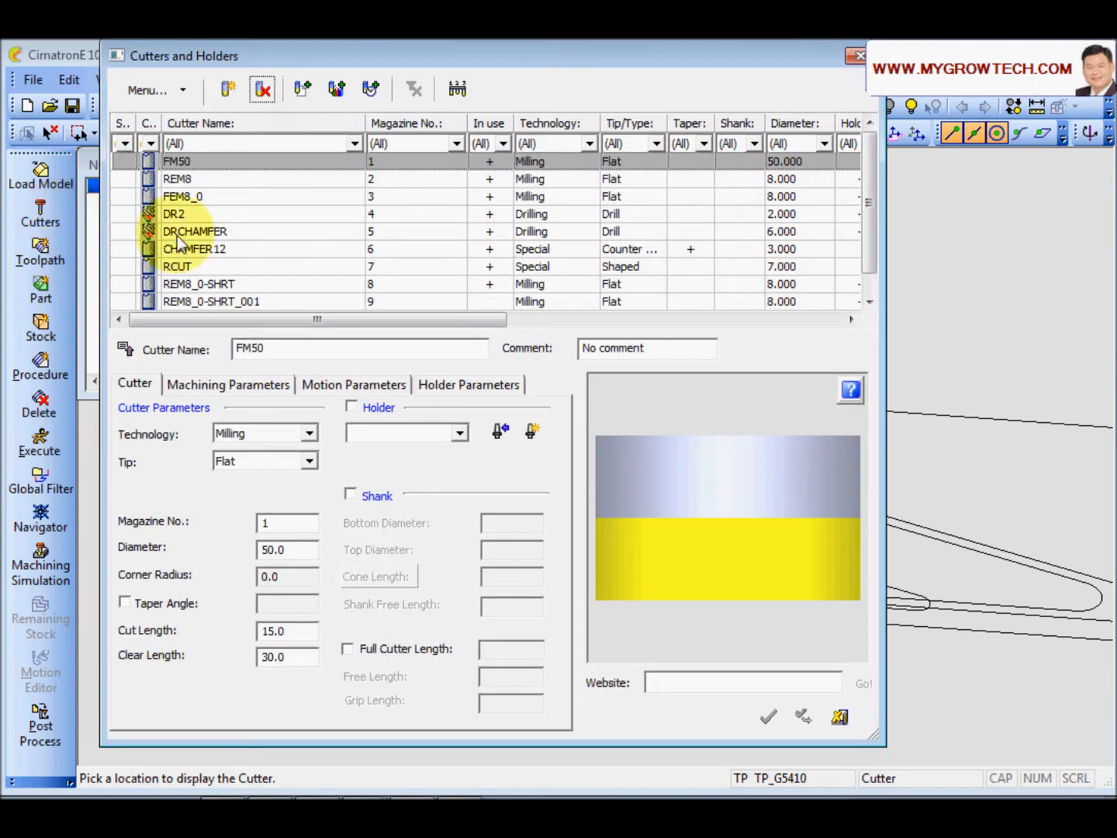
mouse_move(868, 209)
left_mouse_down()
mouse_move(866, 266)
mouse_move(867, 195)
left_mouse_up()
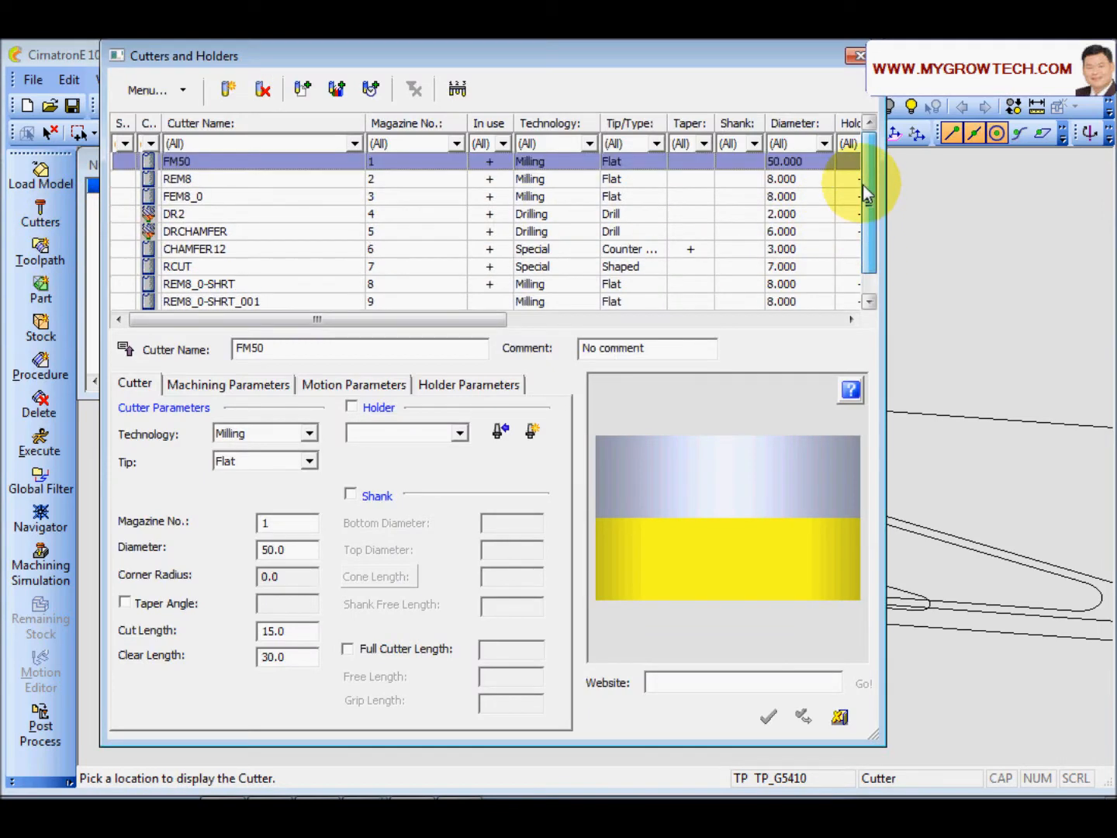
left_click(196, 178)
left_click(226, 88)
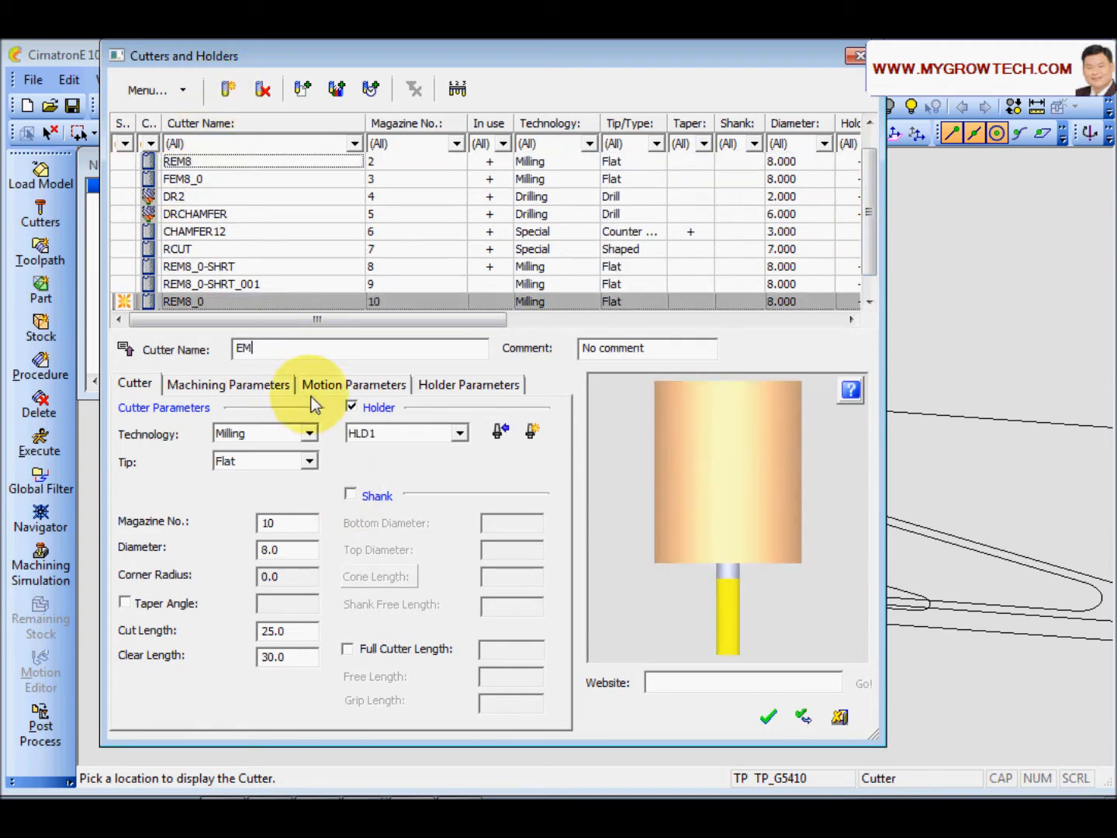
left_click(303, 560)
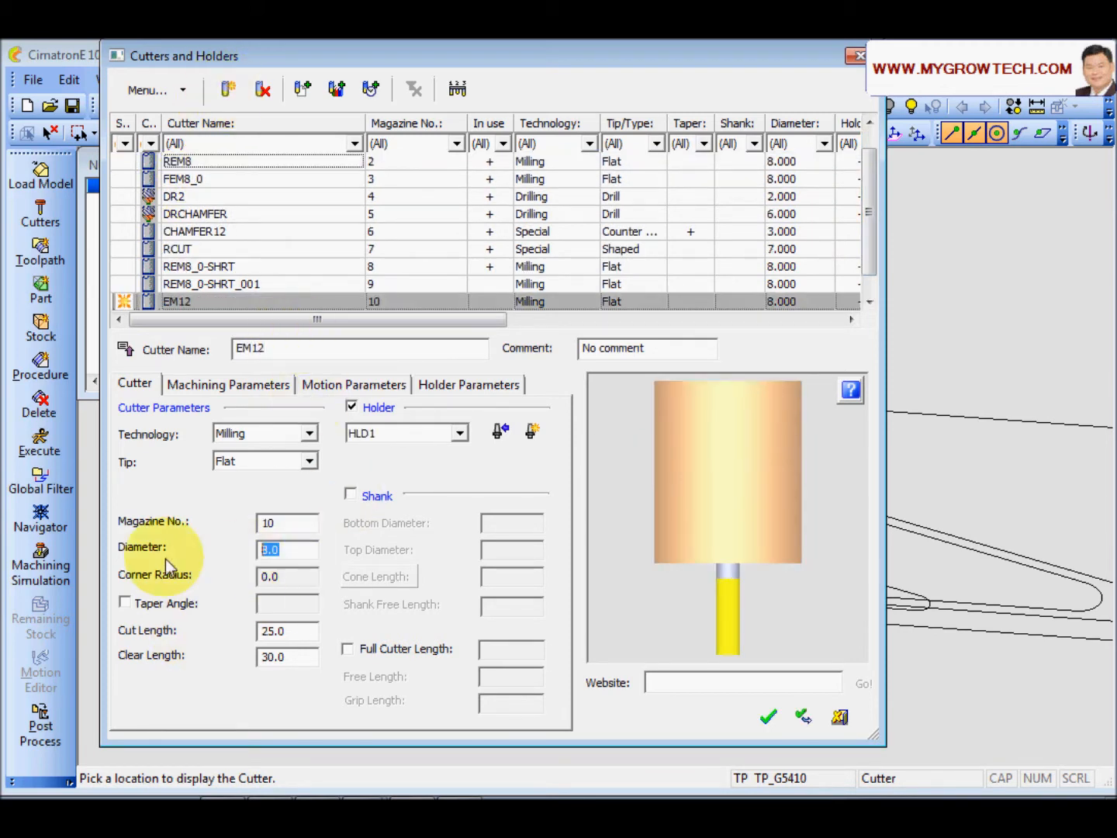
type("12")
left_click(289, 632)
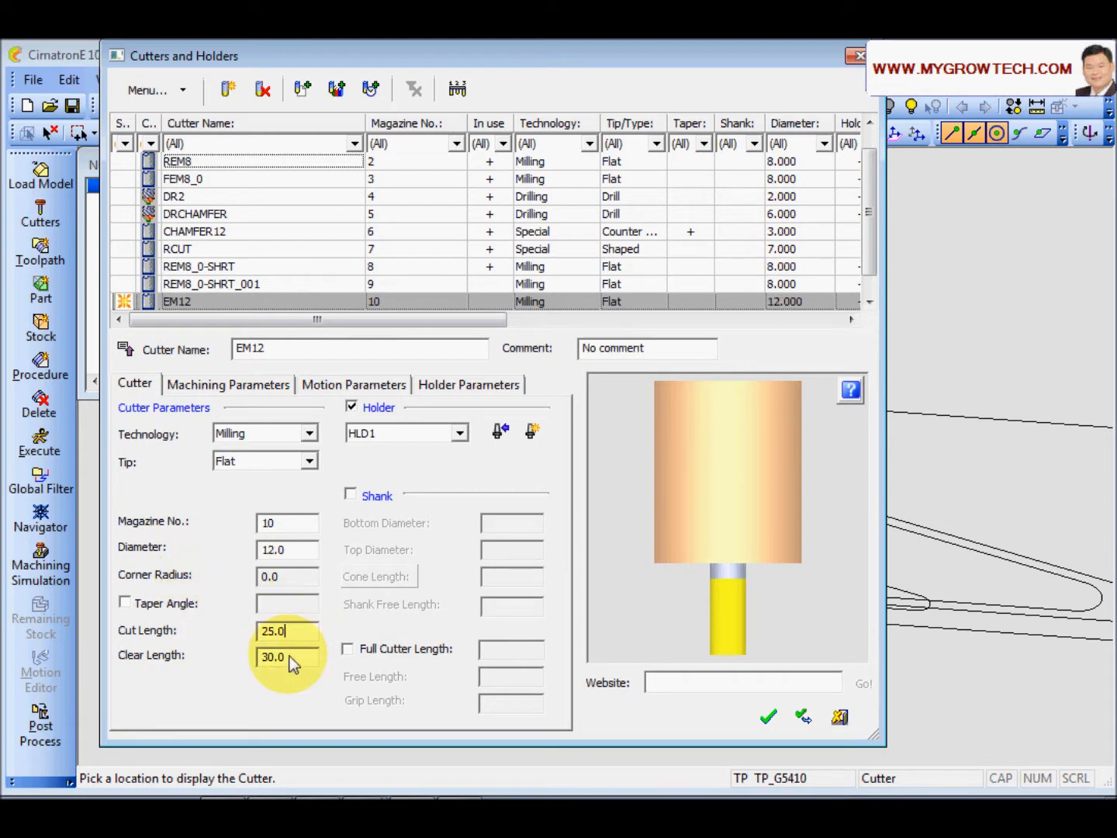
left_click(764, 720)
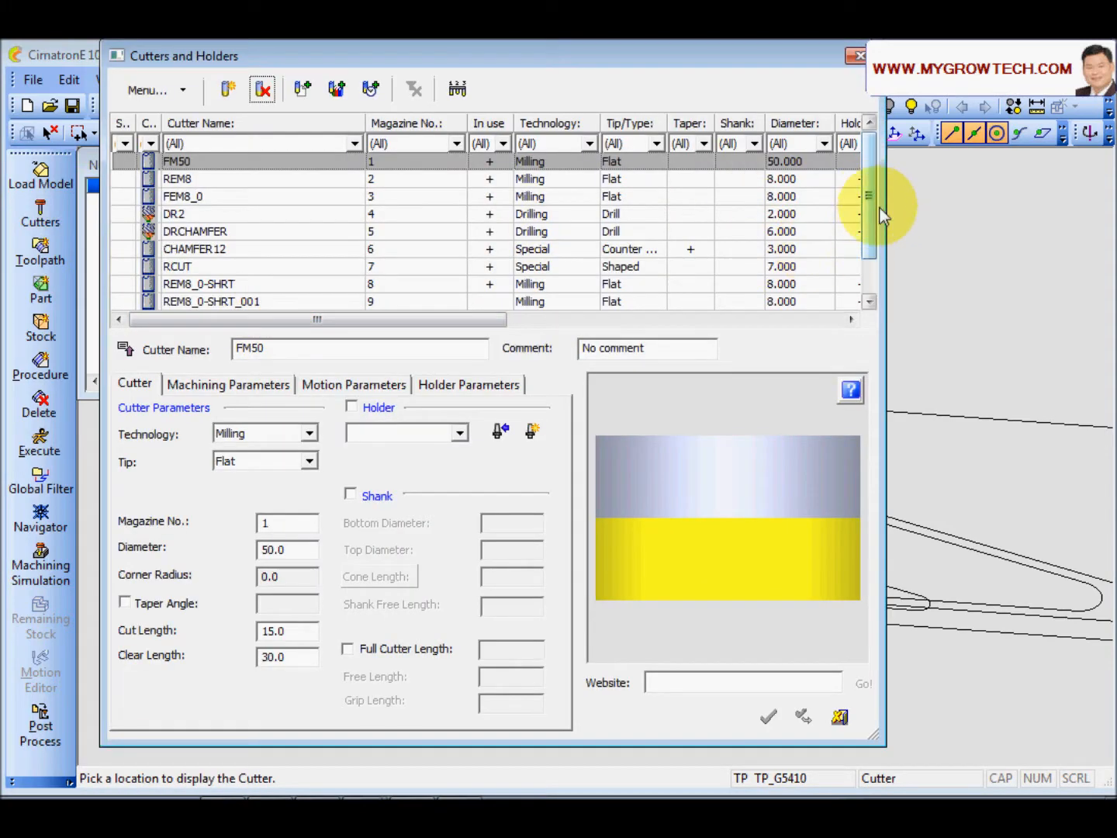
Step: Preview cutter EM12 with its holder on the part, placed between the sloped pocket wall and the small island, and close the cutter list
left_click_drag(870, 208, 873, 262)
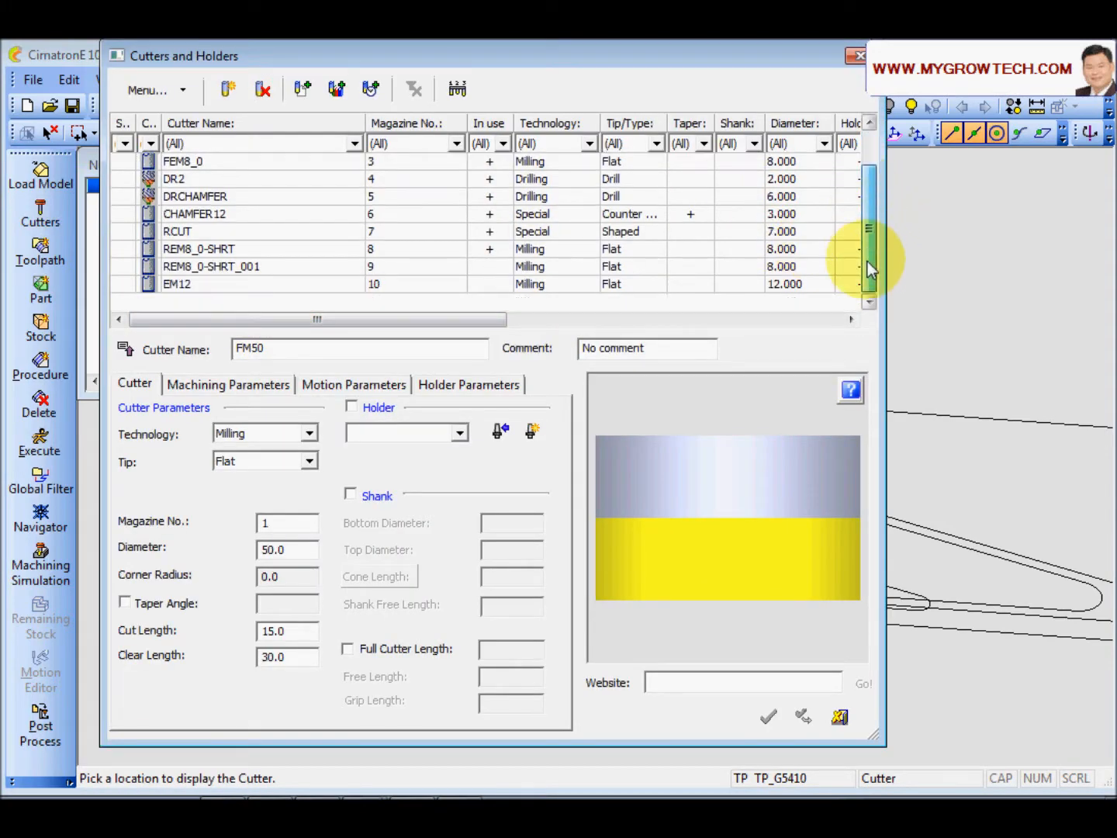
left_click(204, 293)
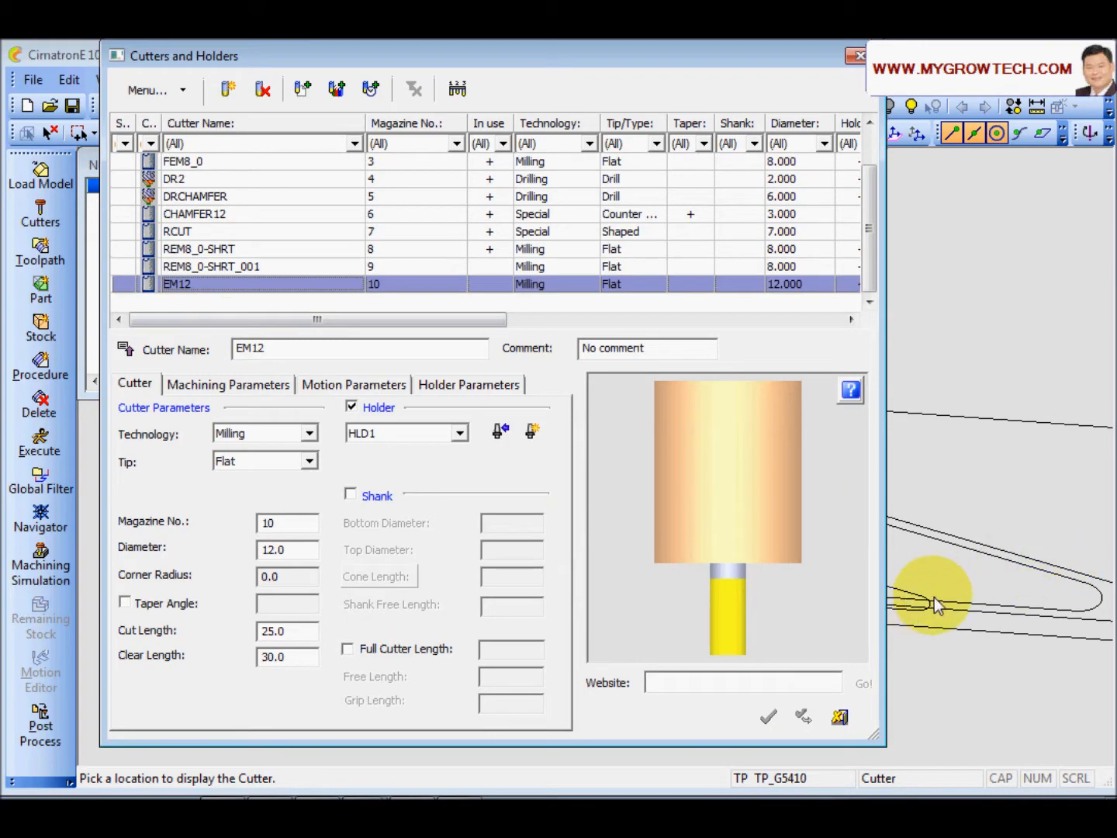
left_click_drag(666, 60, 154, 86)
scroll(799, 459, "up", 3)
middle_click_drag(658, 569, 709, 524)
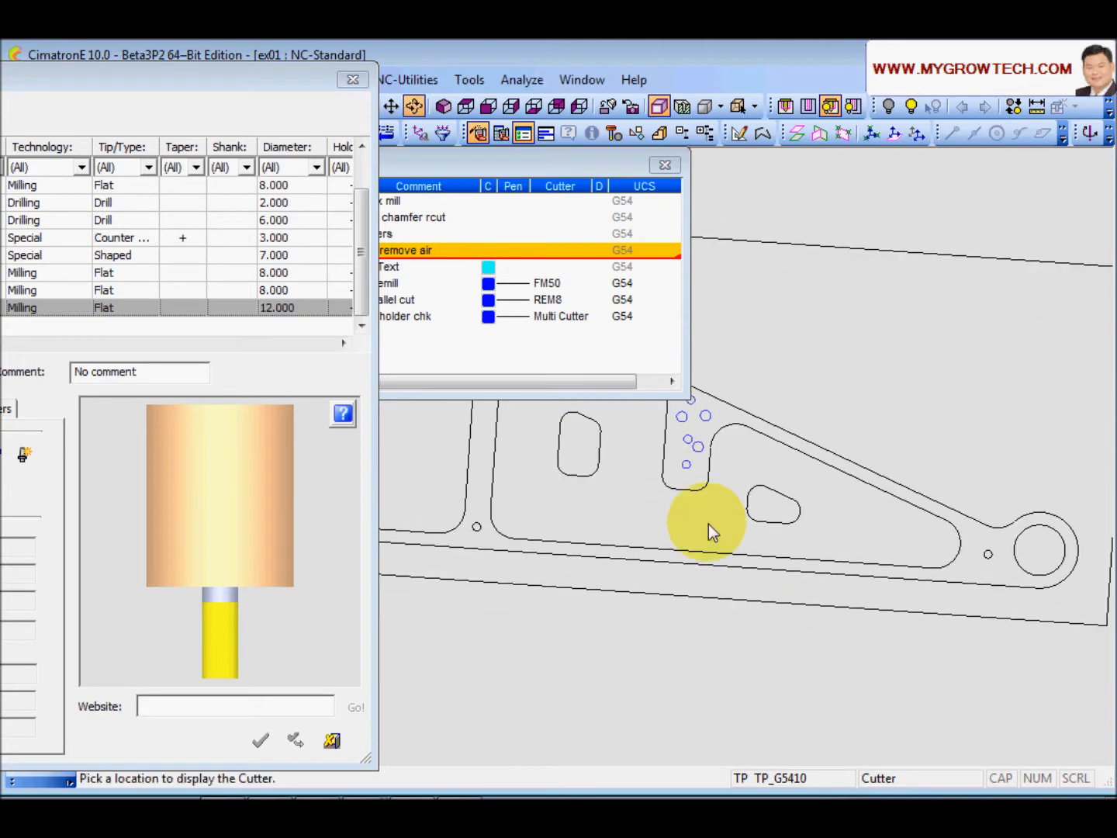
left_click(473, 109)
scroll(803, 399, "up", 2)
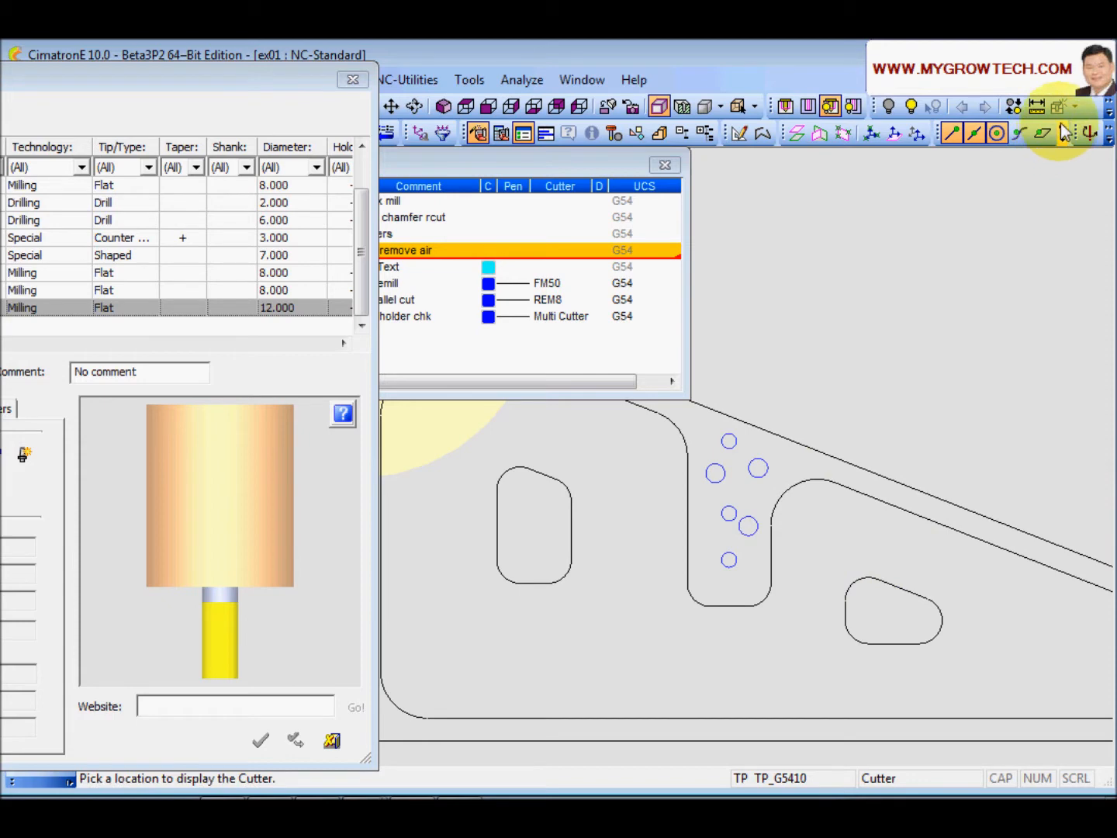
left_click(1063, 133)
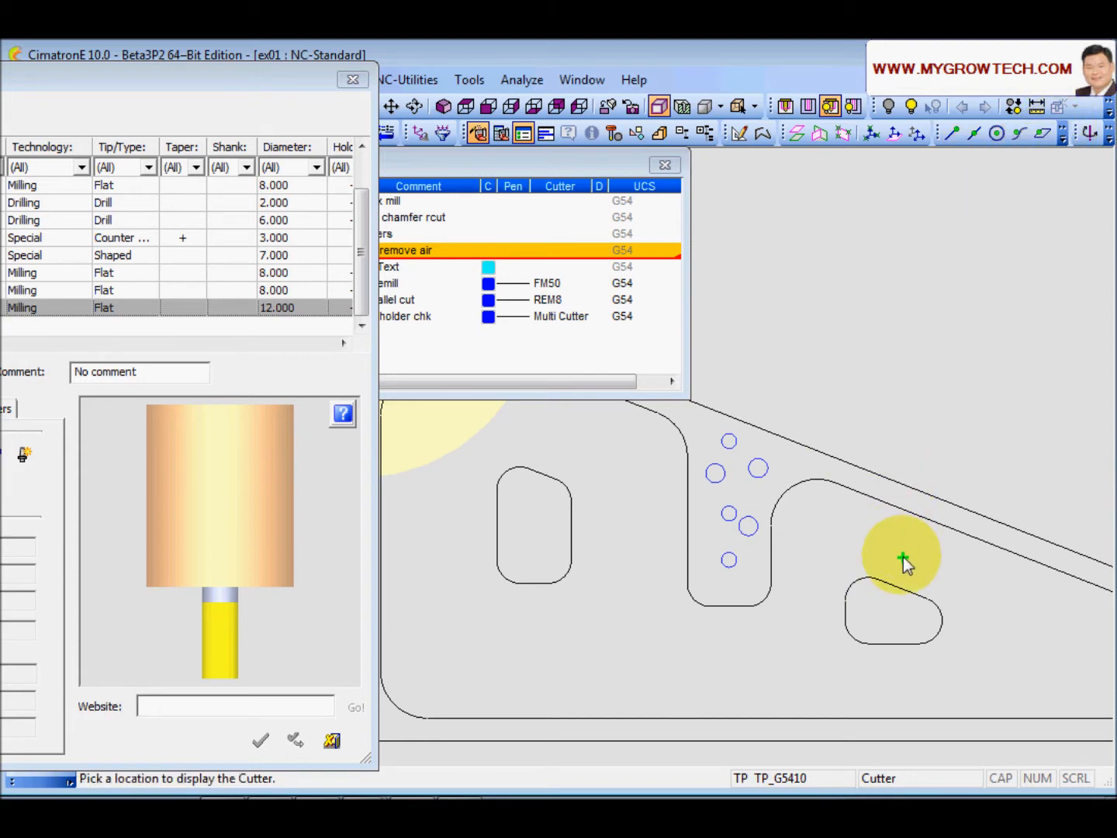
left_click(903, 556)
scroll(955, 444, "up", 4)
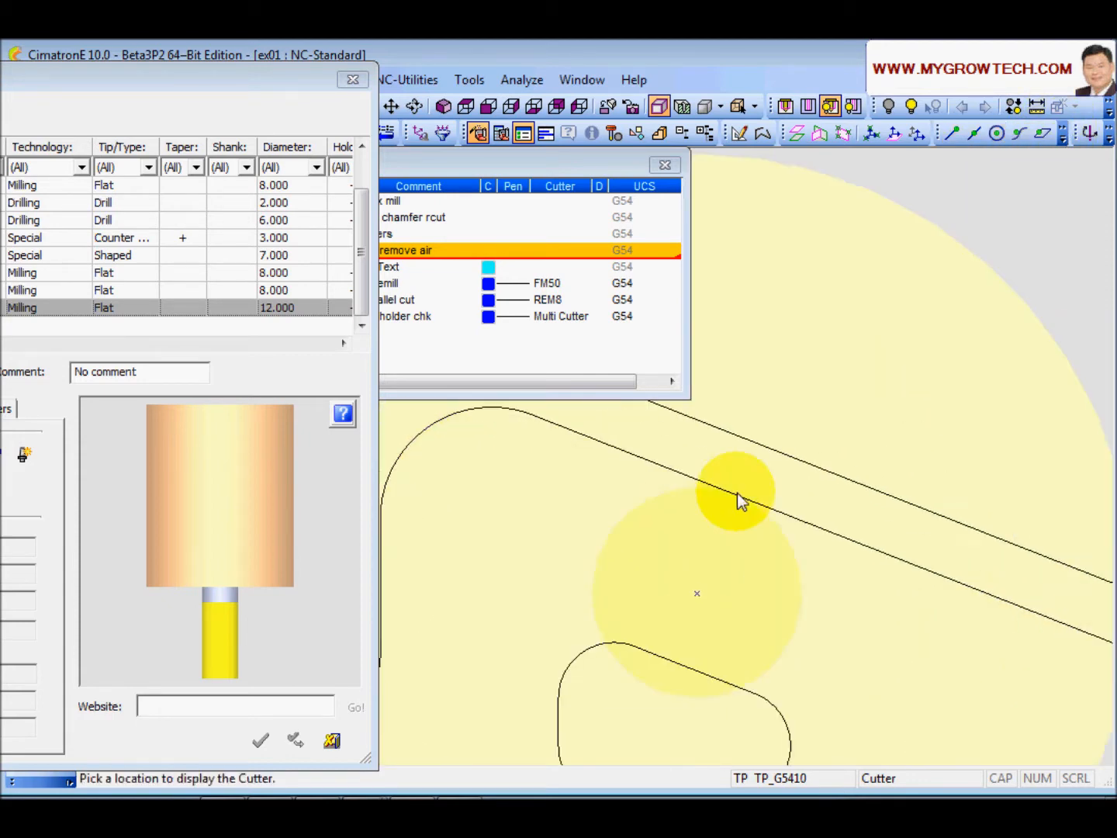
scroll(699, 687, "down", 3)
middle_click_drag(694, 679, 486, 618)
left_click(332, 740)
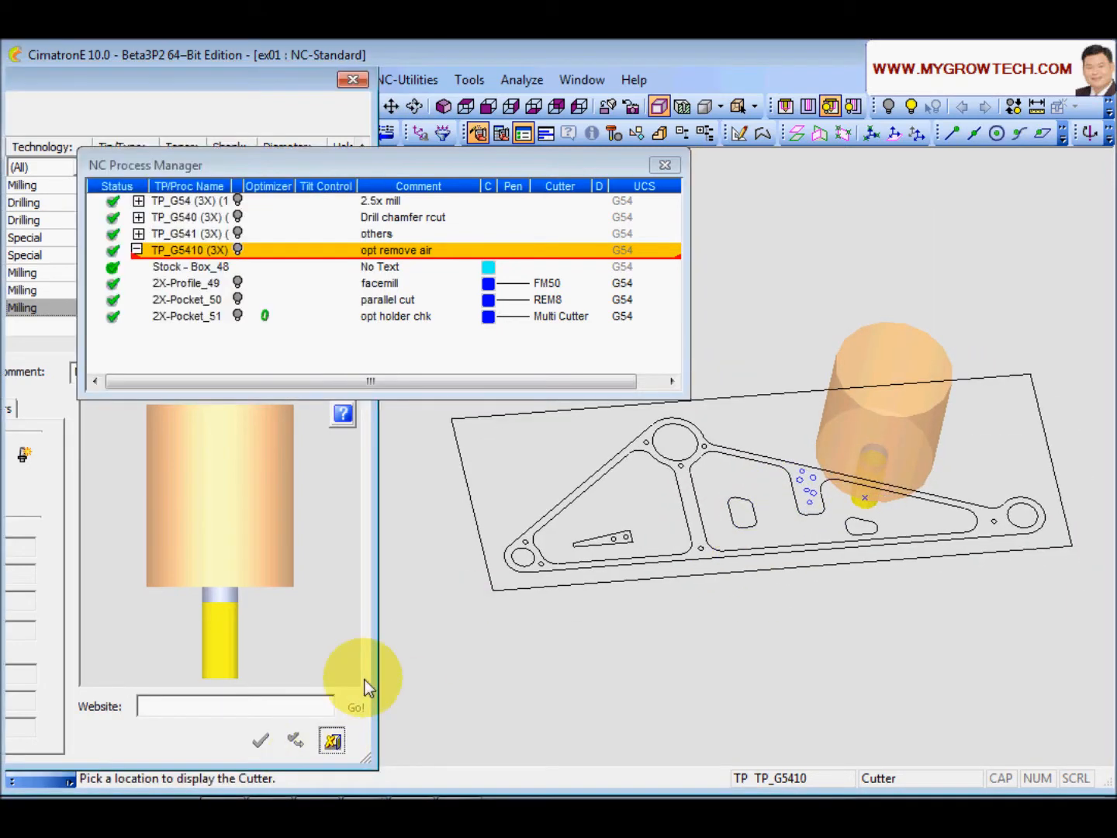
Step: Change the comment of procedure 2X-Pocket_51 to "em12"
left_click(193, 317)
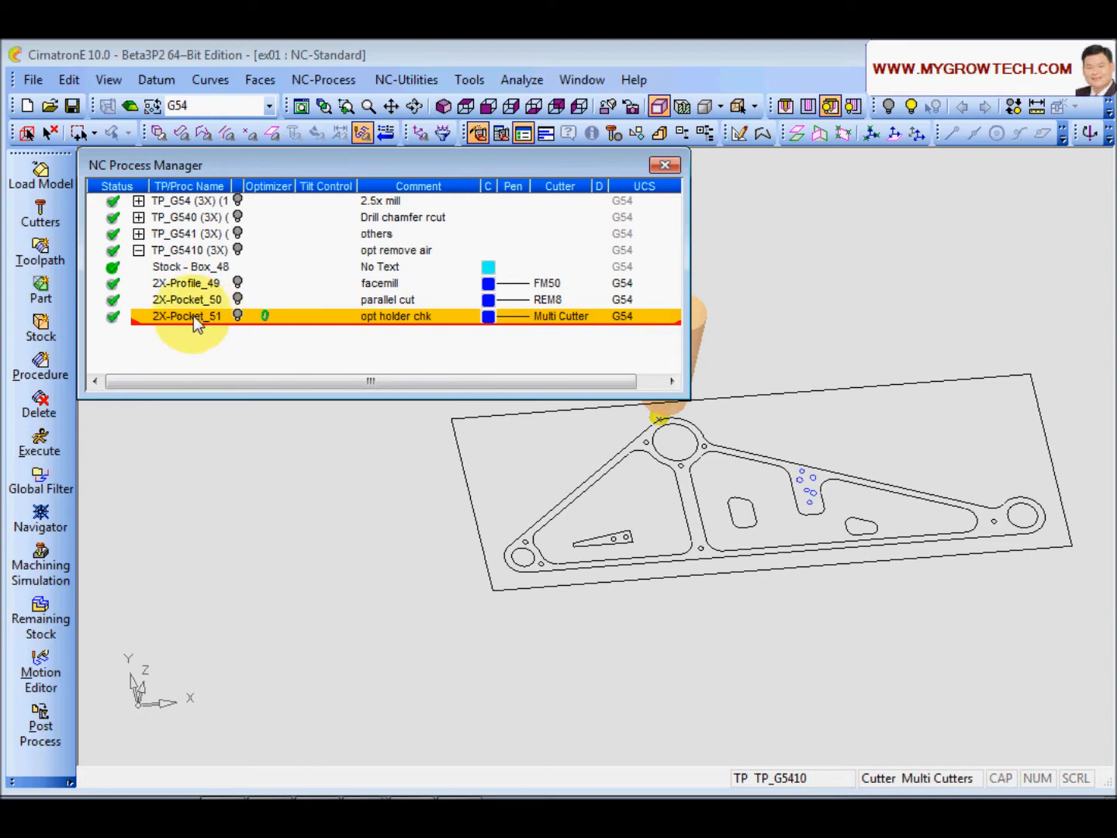
double_click(406, 318)
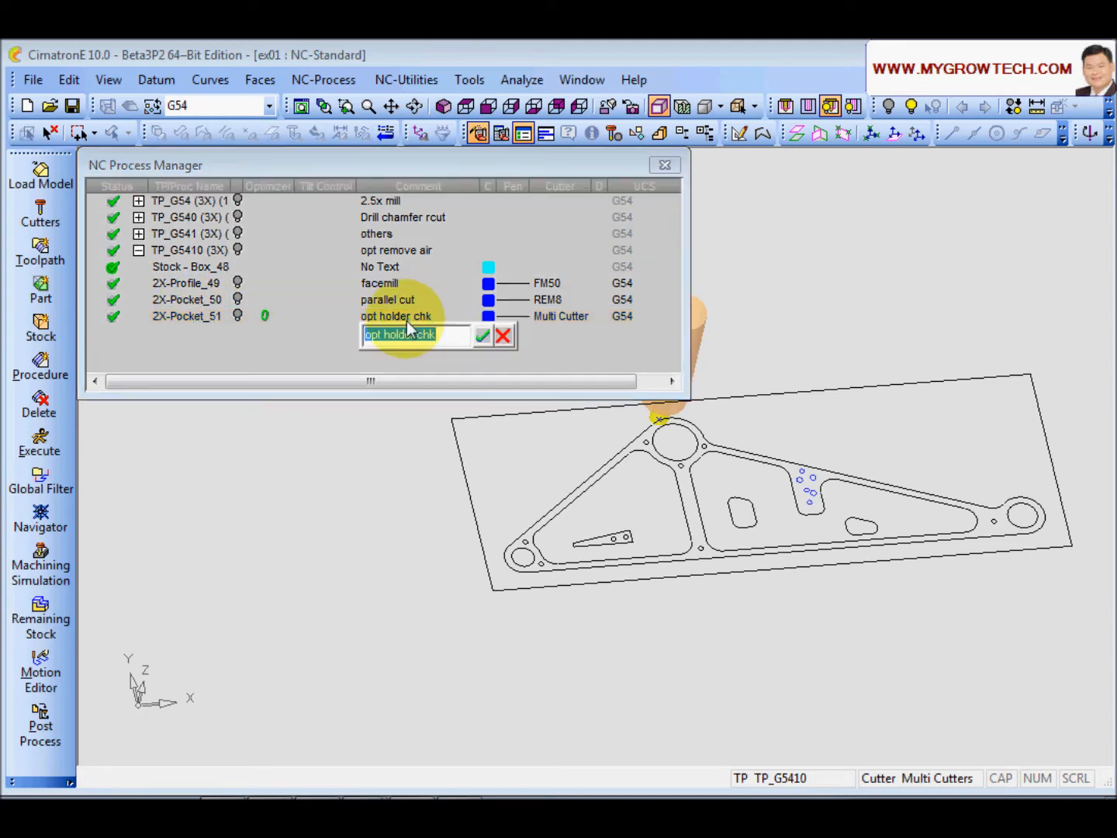
type("em12")
key("Return")
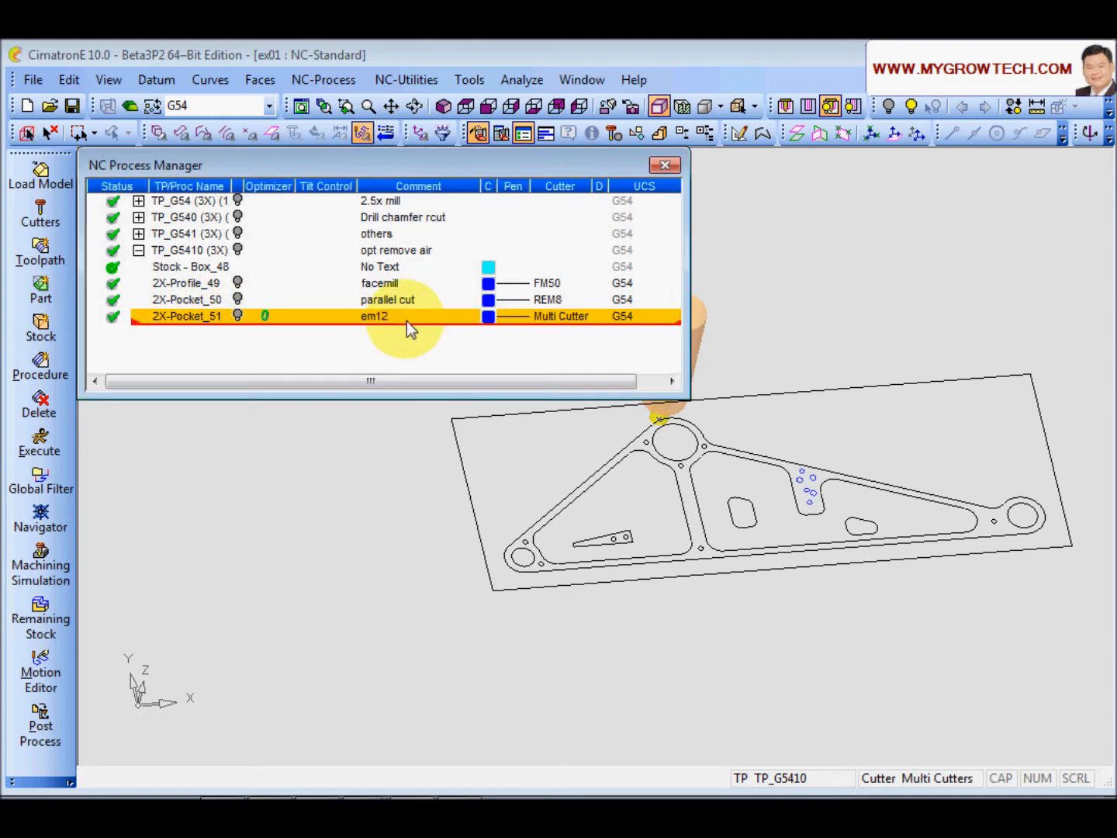
Step: Edit procedure 2X-Pocket_51 and assign cutter EM12 to it
double_click(197, 319)
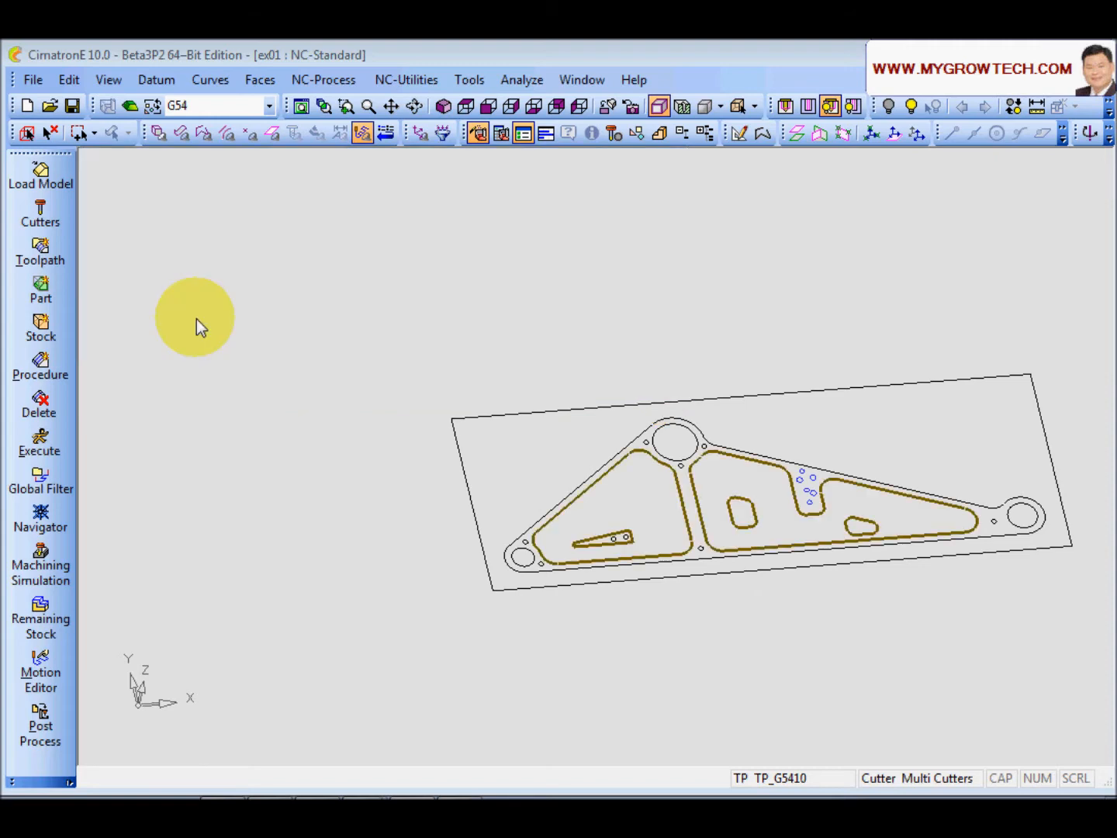
left_click(149, 250)
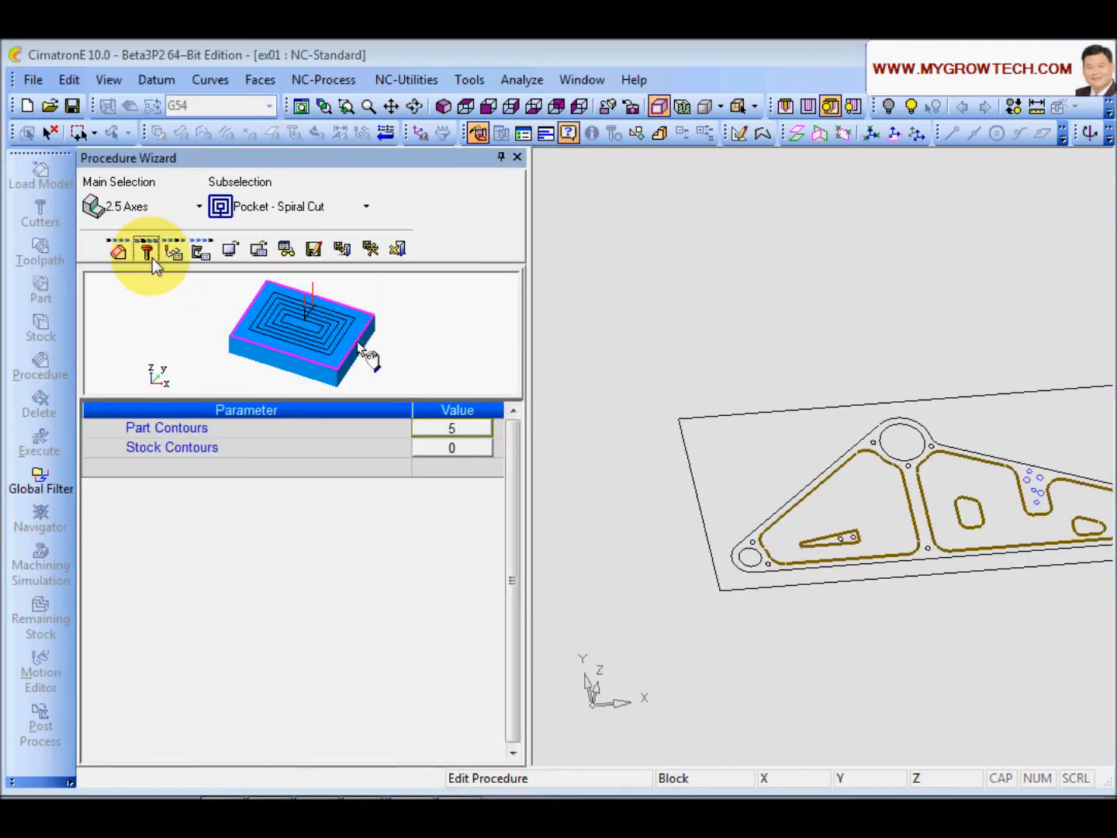
left_click(226, 302)
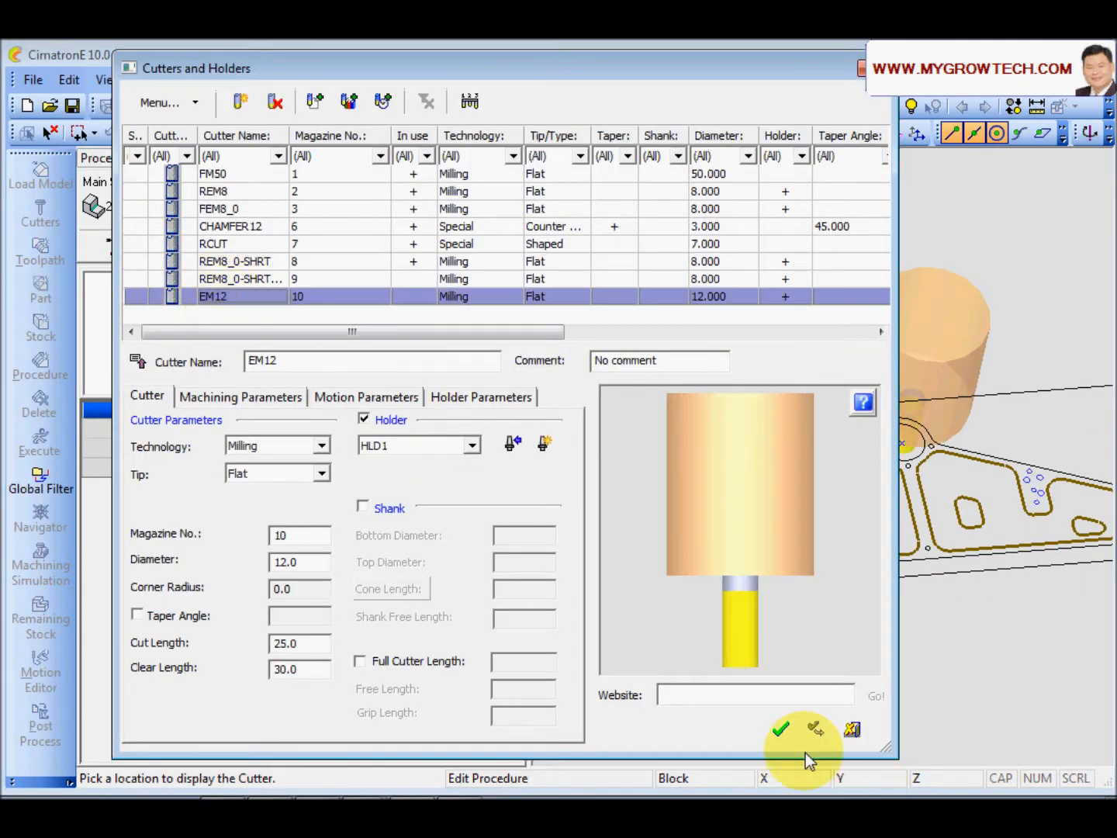
left_click(780, 729)
Step: Turn off the Optimizer in the pocket procedure's motion parameters, then save and calculate the procedure
left_click(174, 252)
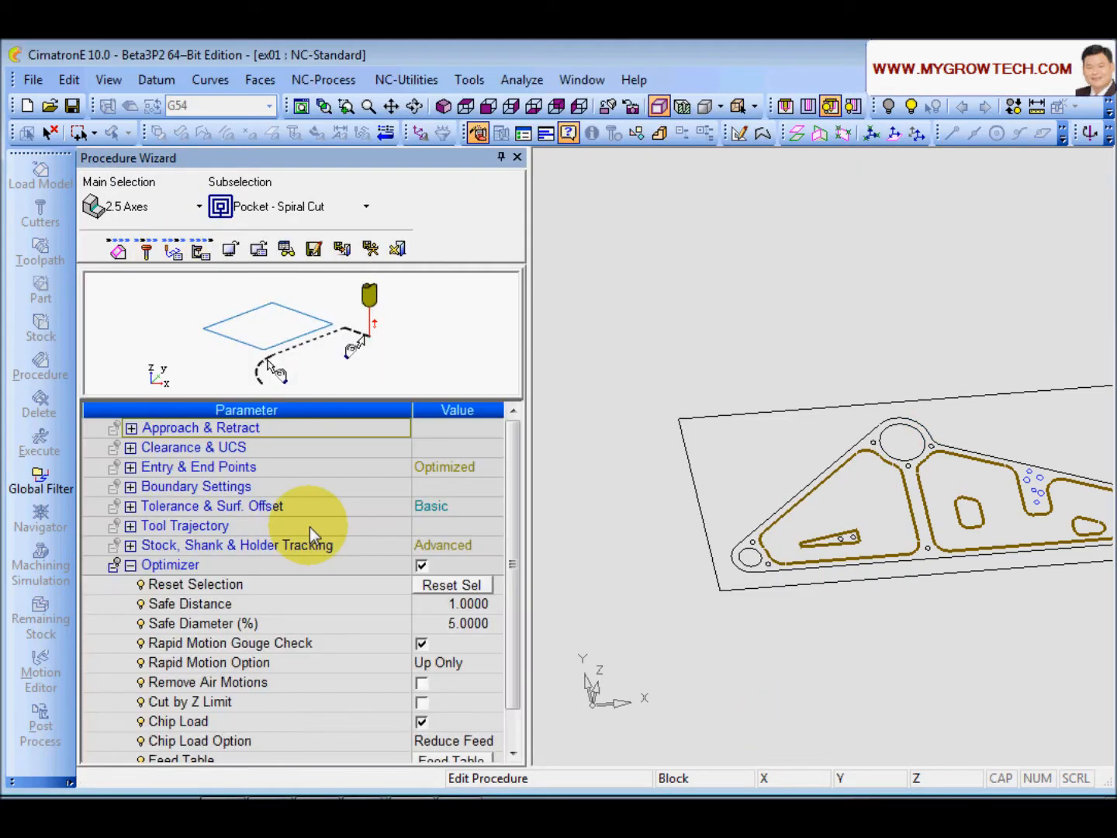
left_click(133, 456)
left_click(130, 449)
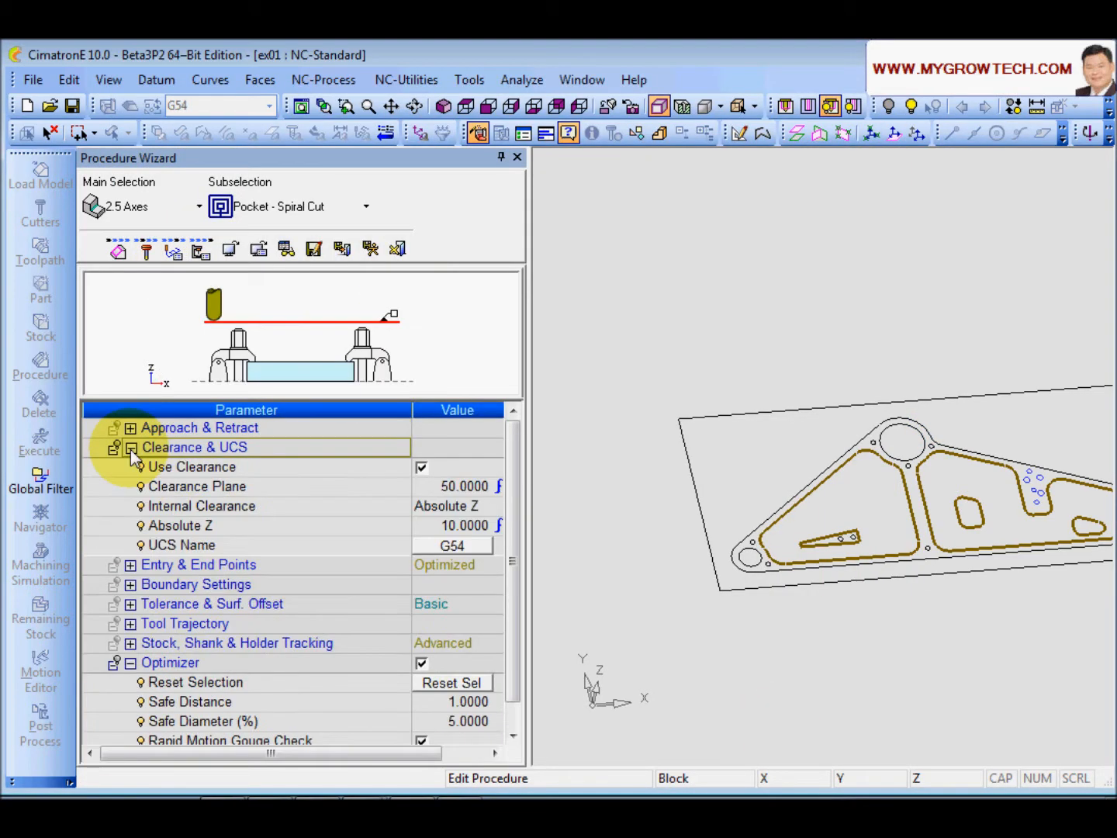
left_click(129, 447)
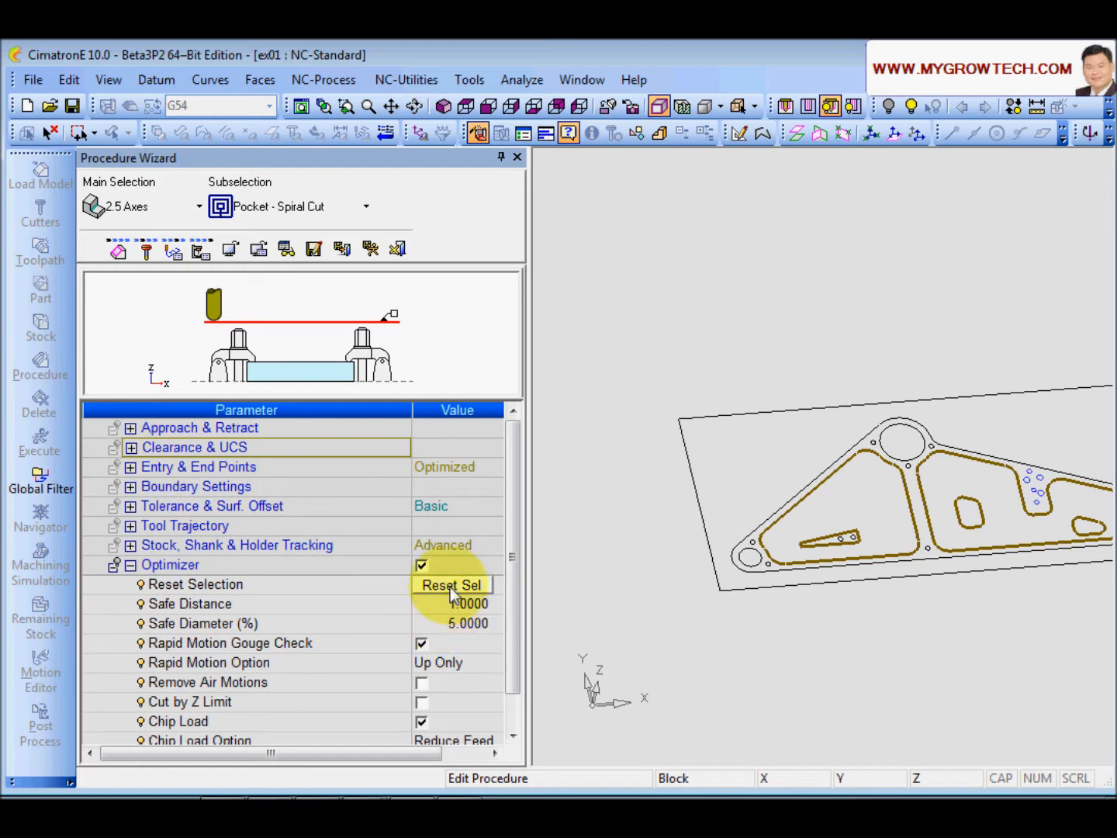
left_click(421, 566)
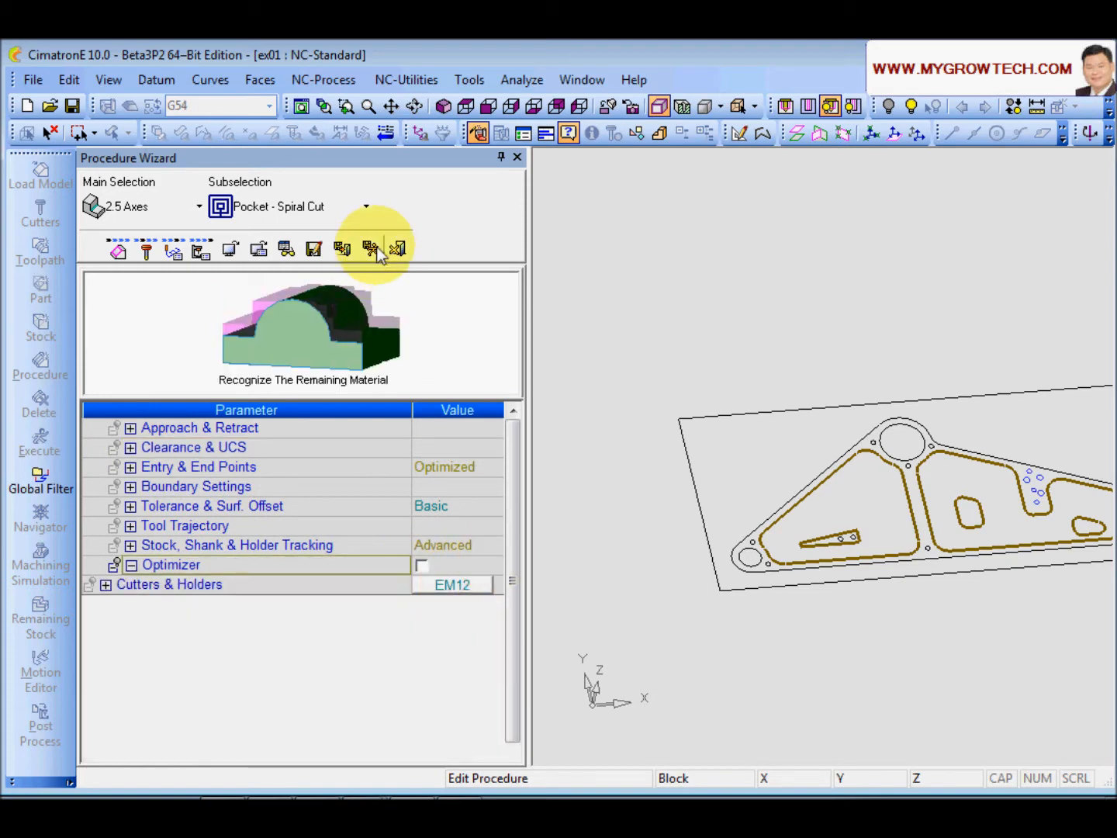
left_click(373, 248)
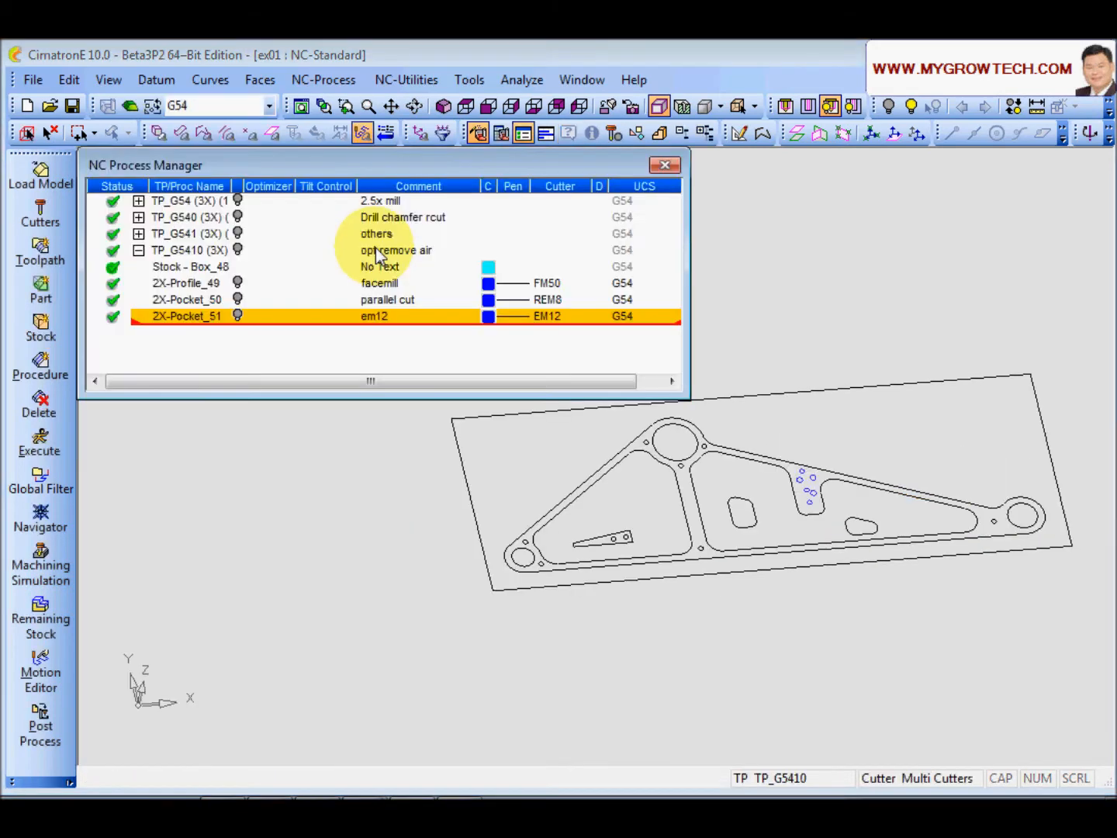
Step: Show the toolpath of 2X-Pocket_51 and examine its cutting and rapid motions across the pockets
left_click(238, 315)
right_click_drag(604, 590, 731, 417, "ctrl")
middle_click_drag(675, 748, 628, 693, "ctrl")
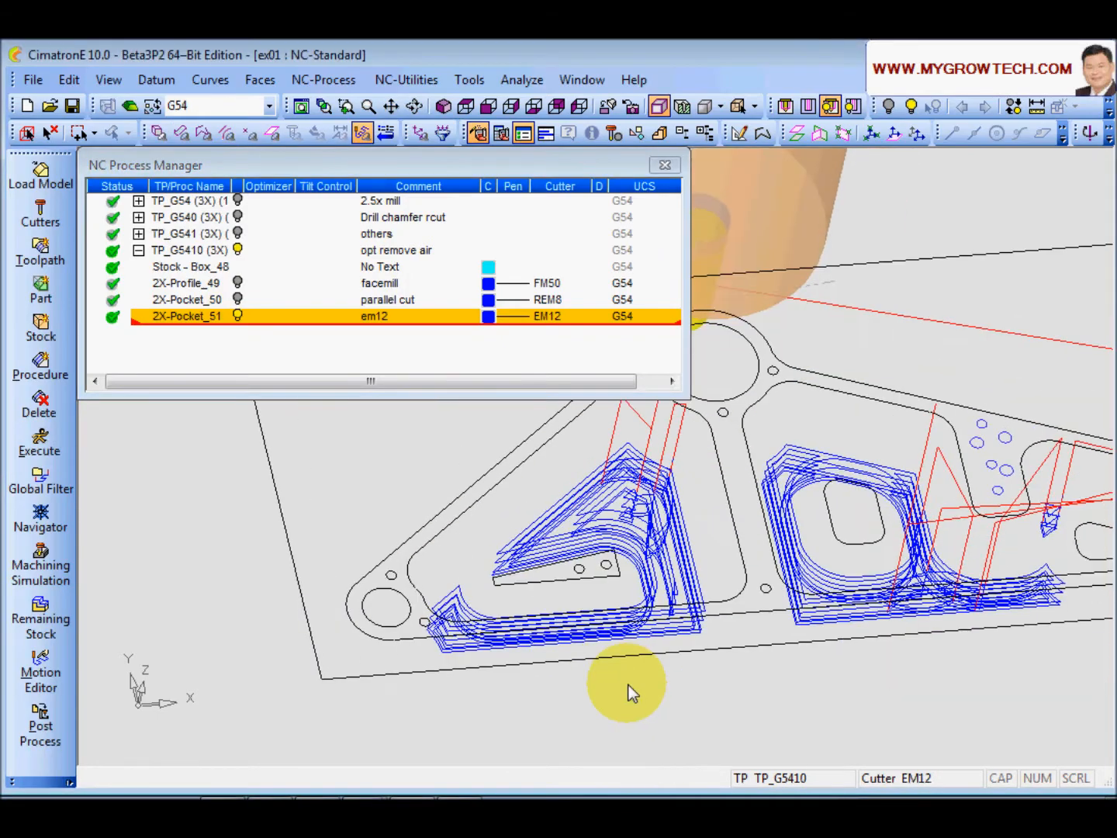
right_click_drag(628, 692, 601, 613, "ctrl")
middle_click_drag(576, 733, 579, 660, "ctrl")
left_click_drag(578, 661, 469, 521, "ctrl")
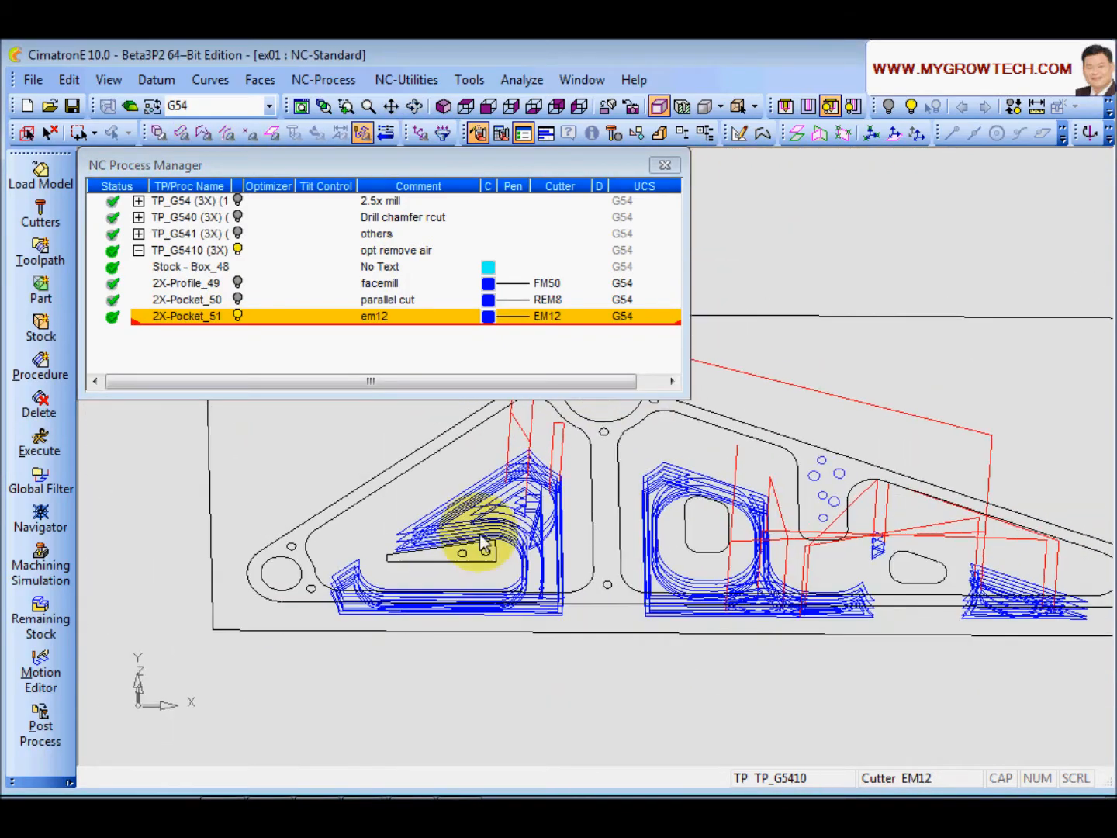
Step: Display the remaining stock after procedure 2X-Pocket_51 on the part
right_click(187, 319)
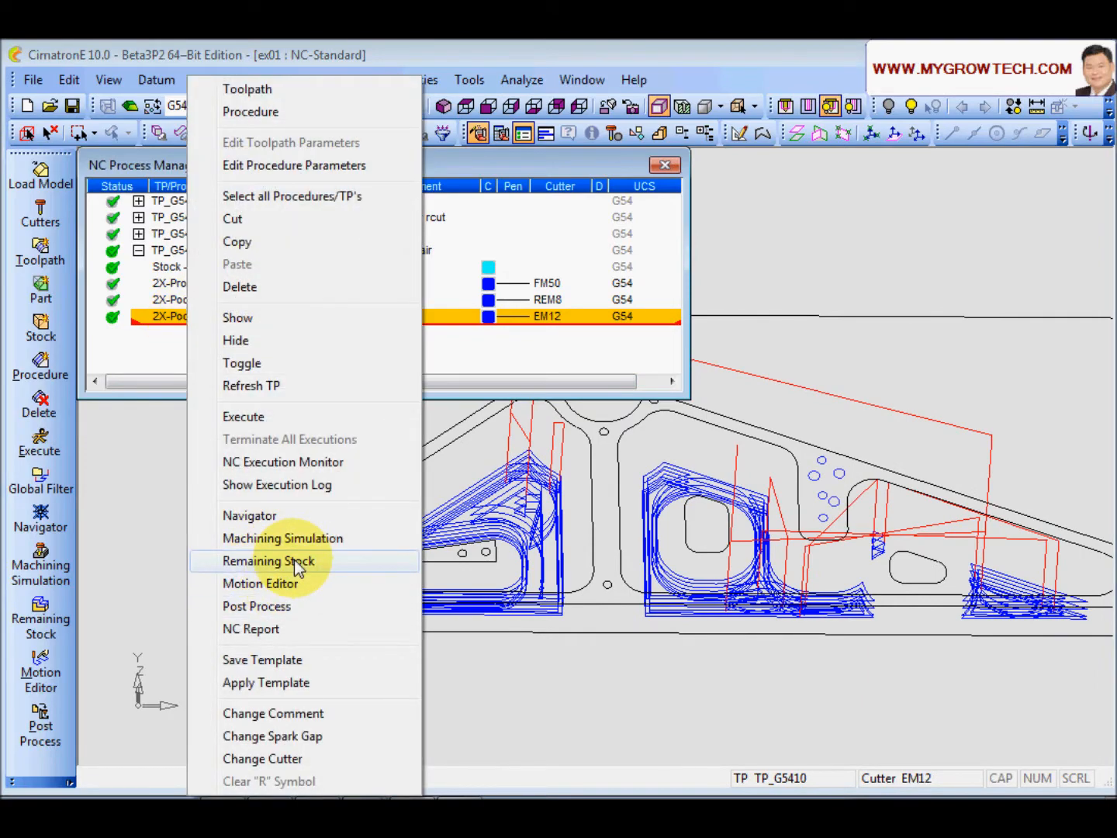
left_click(291, 561)
left_click(181, 282)
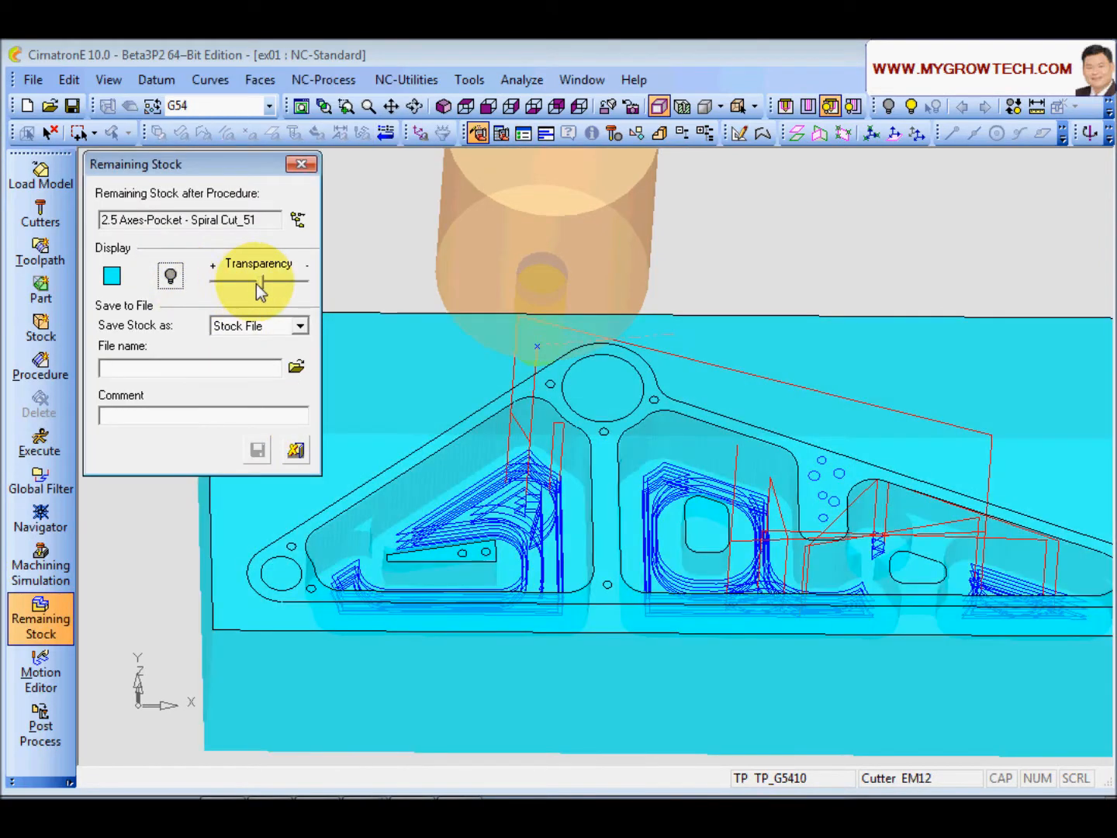
Step: Make the displayed remaining stock fully opaque, examine the uncut material in the pockets, and close the stock display
left_click_drag(258, 283, 343, 304)
scroll(438, 457, "up", 5)
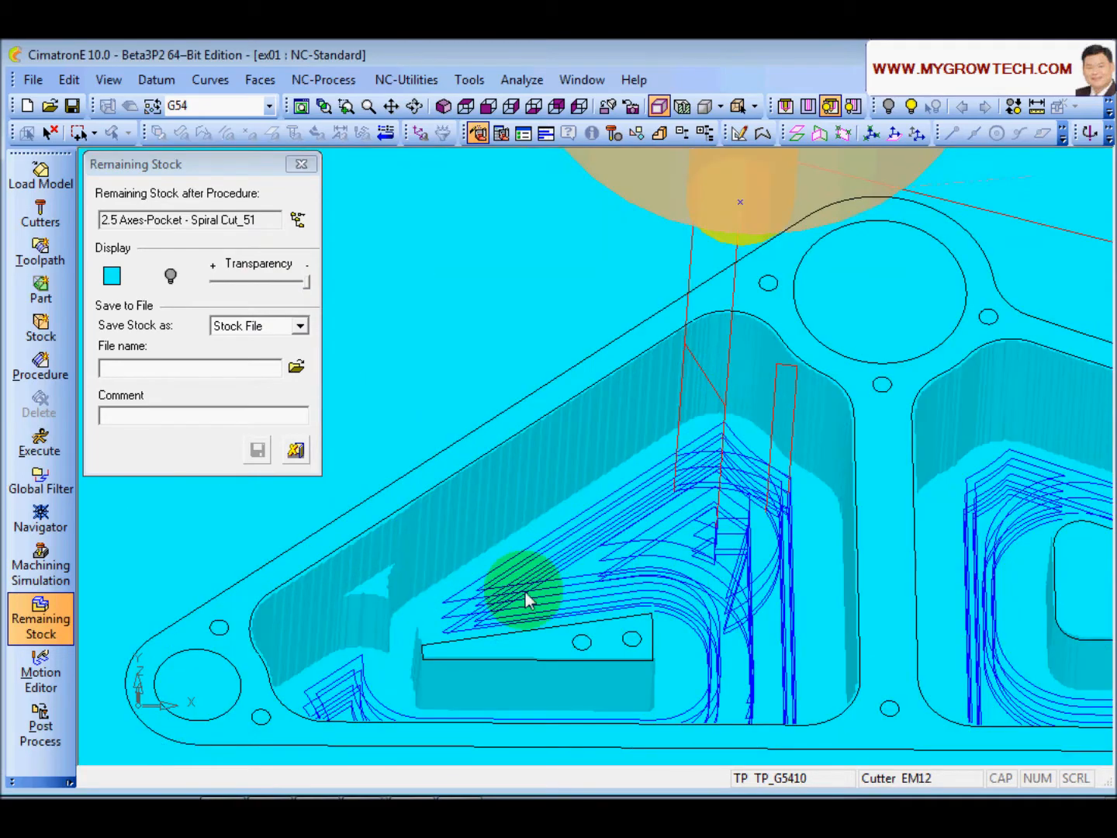
left_click_drag(434, 602, 464, 600, "ctrl")
mouse_move(370, 570)
left_mouse_down("ctrl")
mouse_move(601, 556)
mouse_move(527, 579)
mouse_move(499, 516)
mouse_move(737, 523)
mouse_move(663, 528)
mouse_move(655, 210)
mouse_move(655, 361)
mouse_move(678, 451)
mouse_move(757, 545)
mouse_move(760, 443)
mouse_move(561, 528)
mouse_move(578, 474)
left_mouse_up("ctrl")
left_click(297, 451)
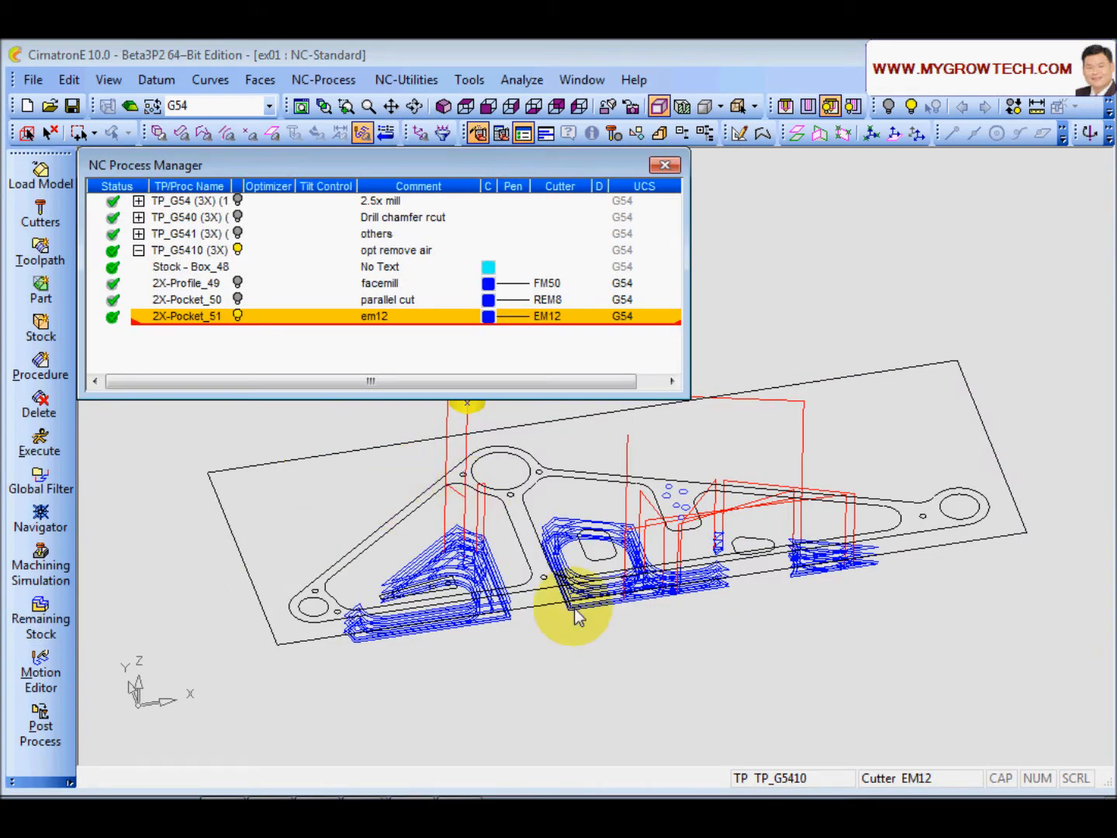
Step: Hide the toolpath of 2X-Pocket_51 and paste a copy of this procedure directly below it
scroll(569, 611, "up", 2)
left_click(237, 318)
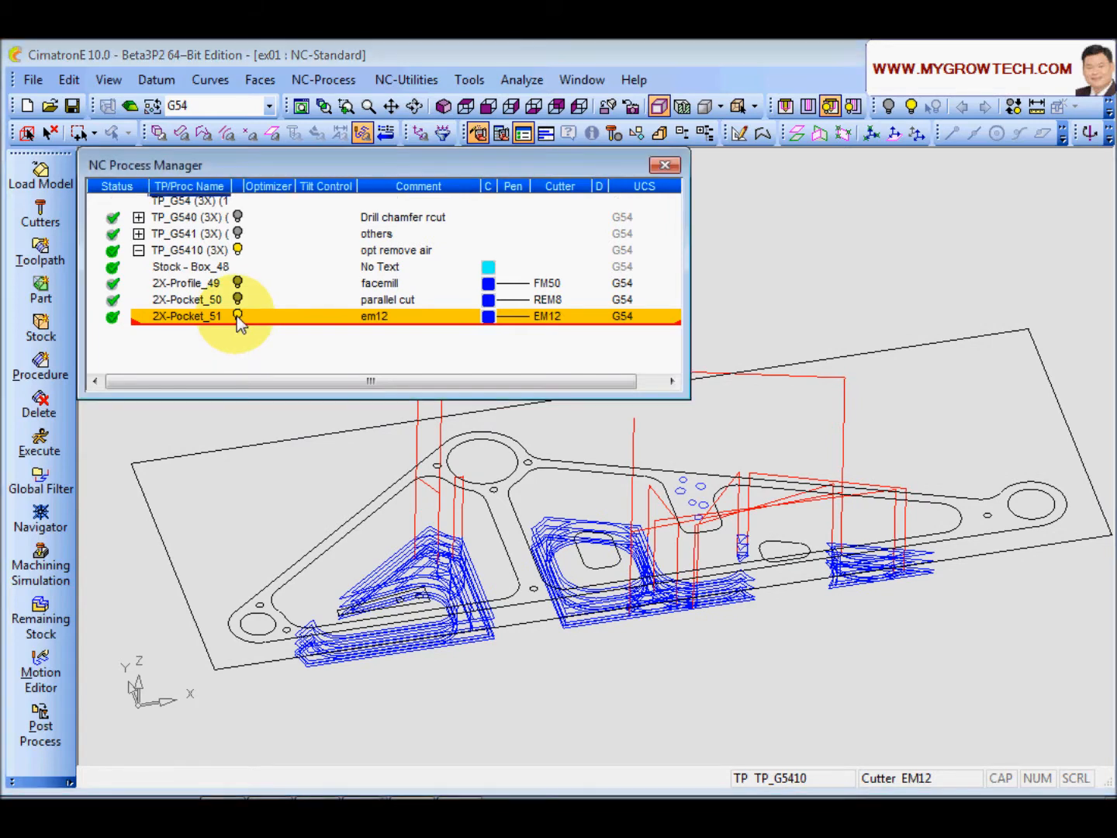
middle_click_drag(423, 590, 455, 414)
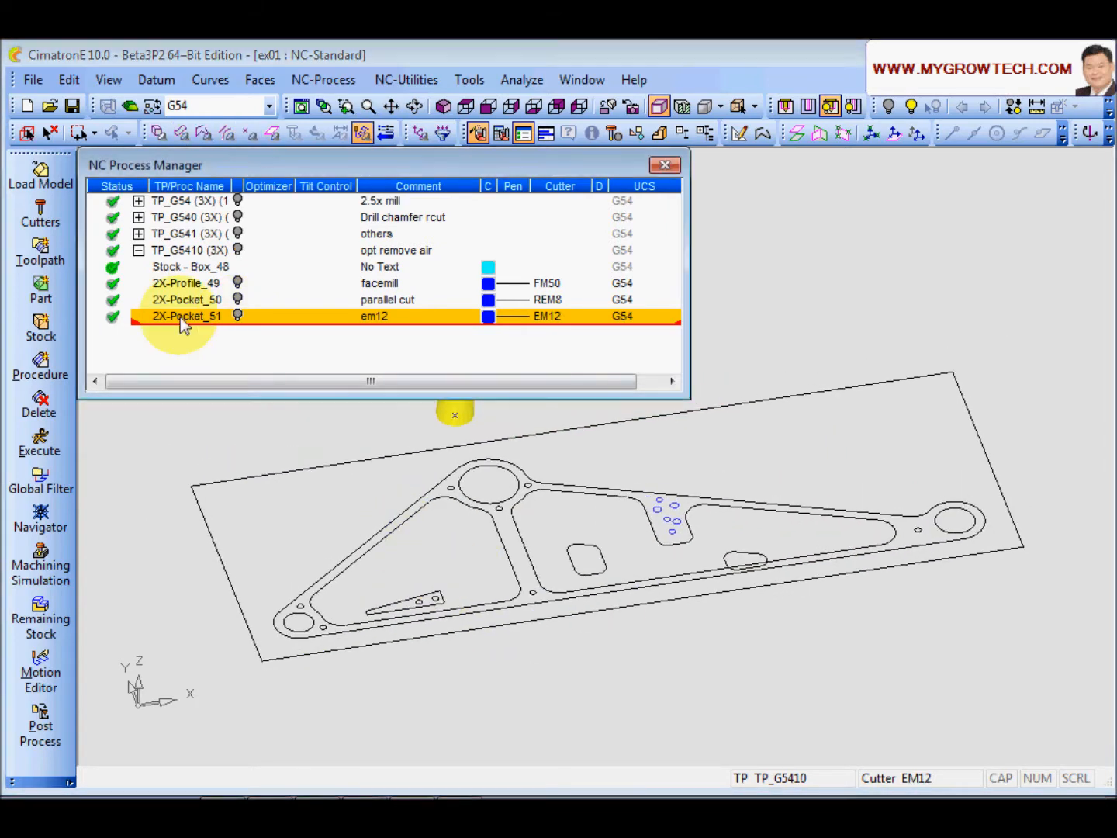
right_click(180, 317)
left_click(237, 240)
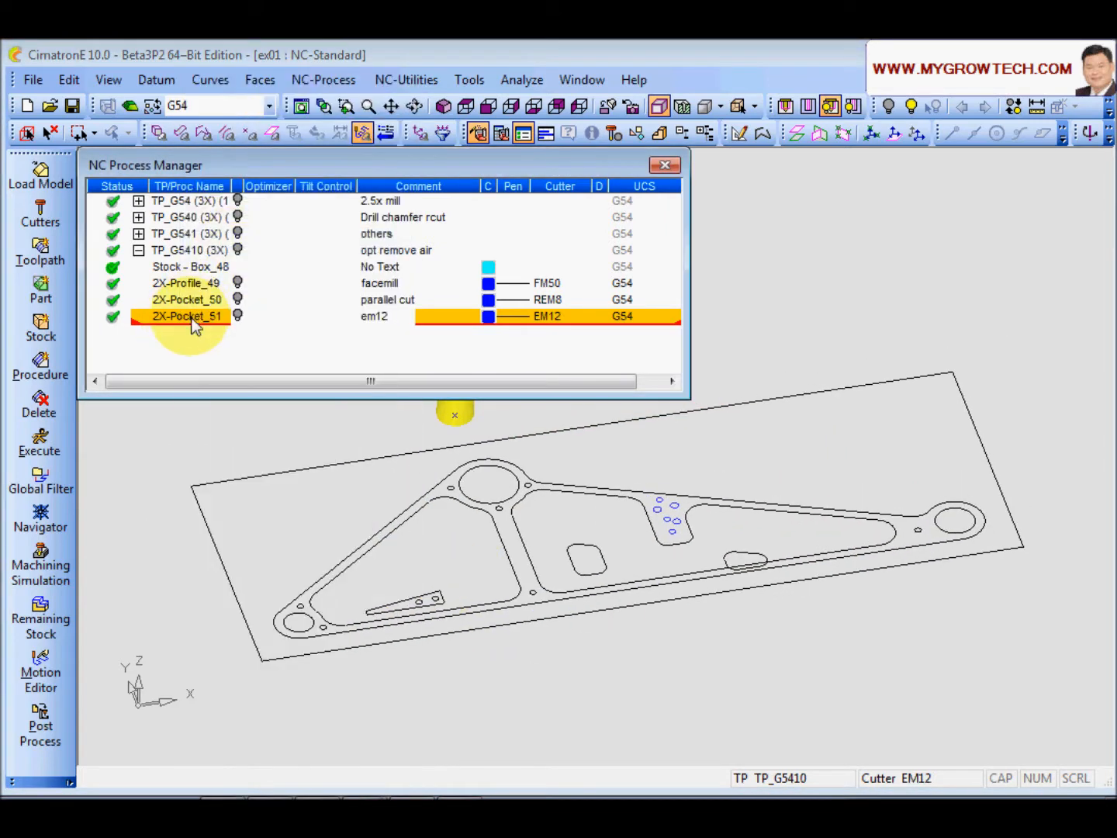
right_click(193, 317)
left_click(260, 267)
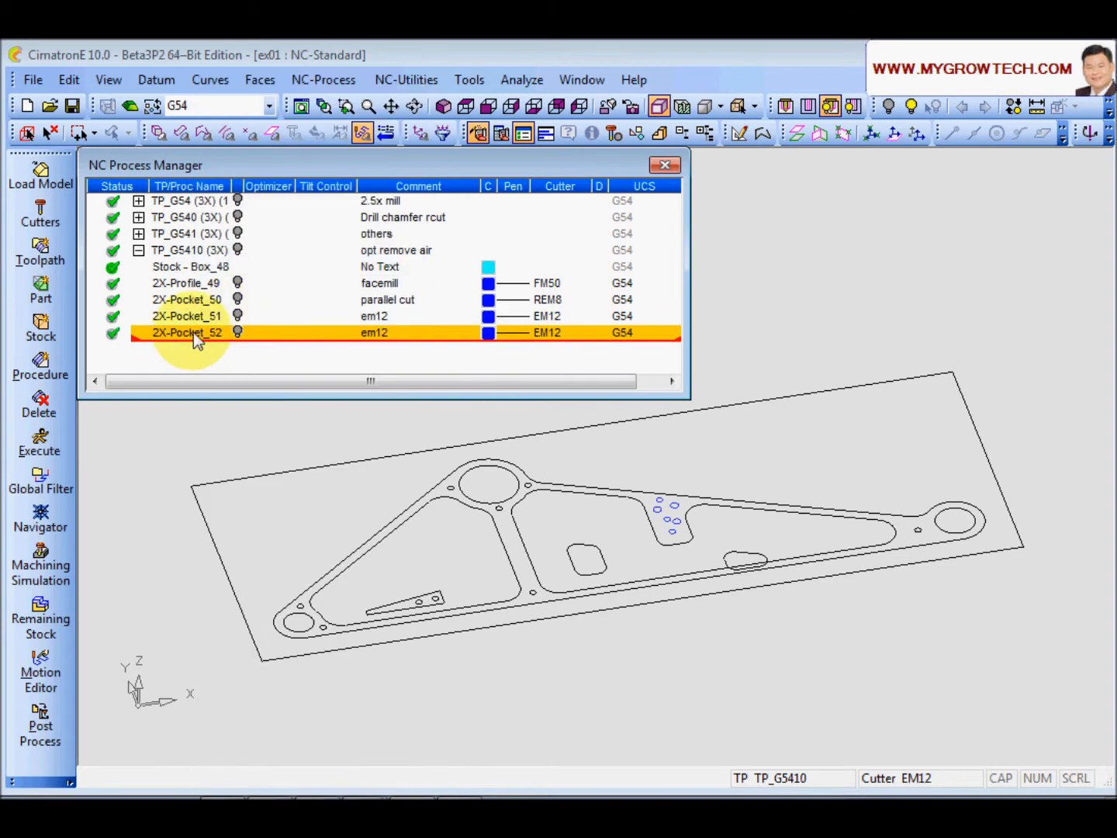
Step: Edit the copied procedure 2X-Pocket_52 and assign the 8 mm cutter REM8 to it
double_click(200, 332)
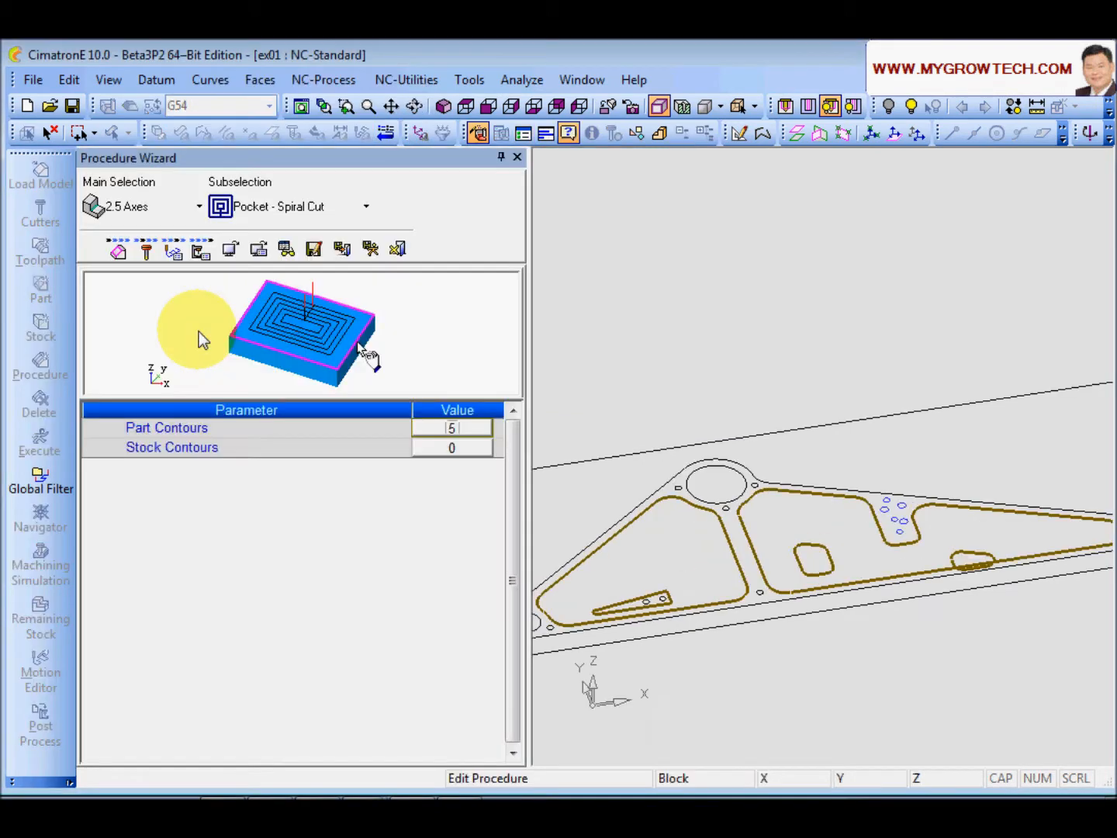
left_click(148, 251)
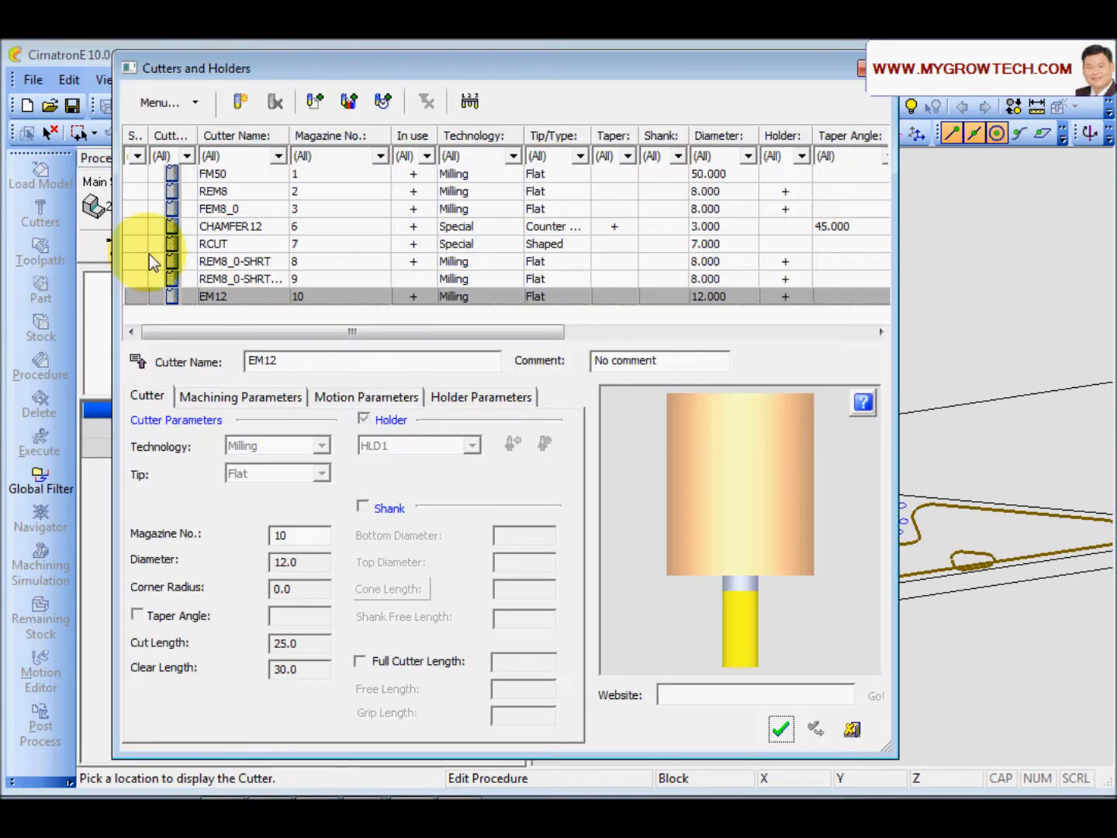
left_click(222, 190)
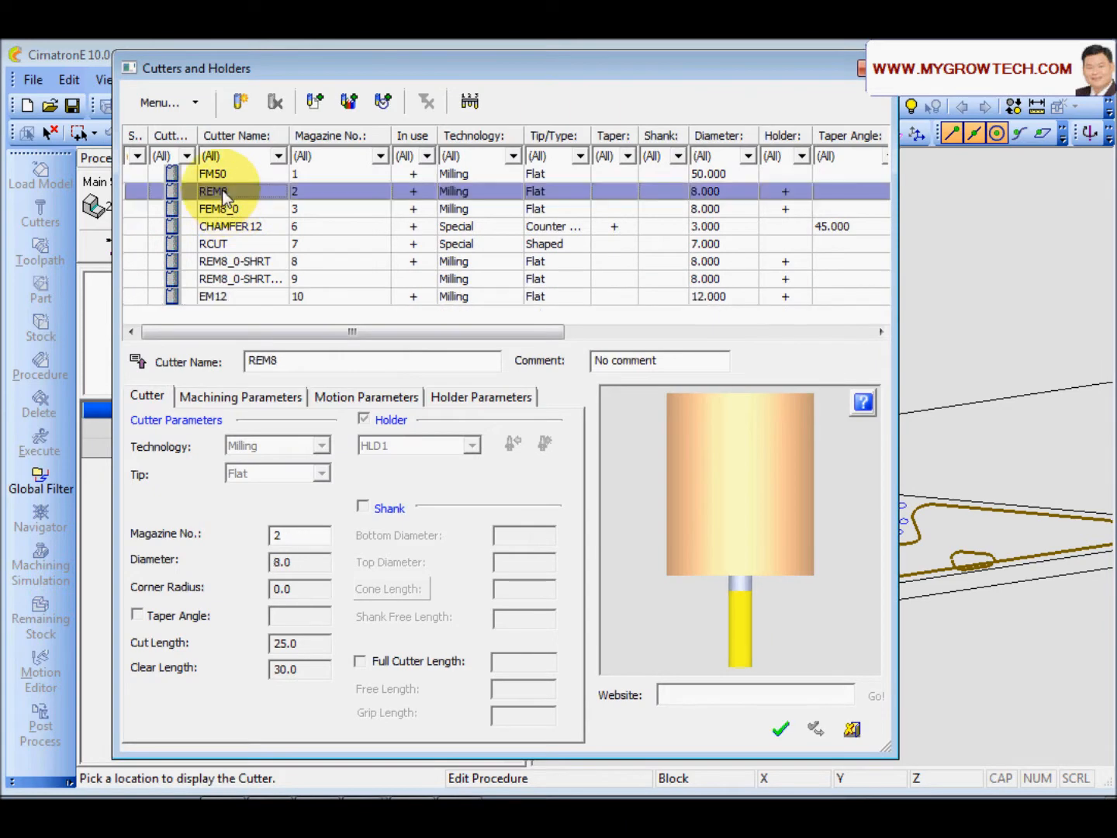
left_click(780, 730)
Step: Set the copied pocket's internal clearance to Incremental with a value of 1.0, then save and calculate the procedure
left_click(174, 250)
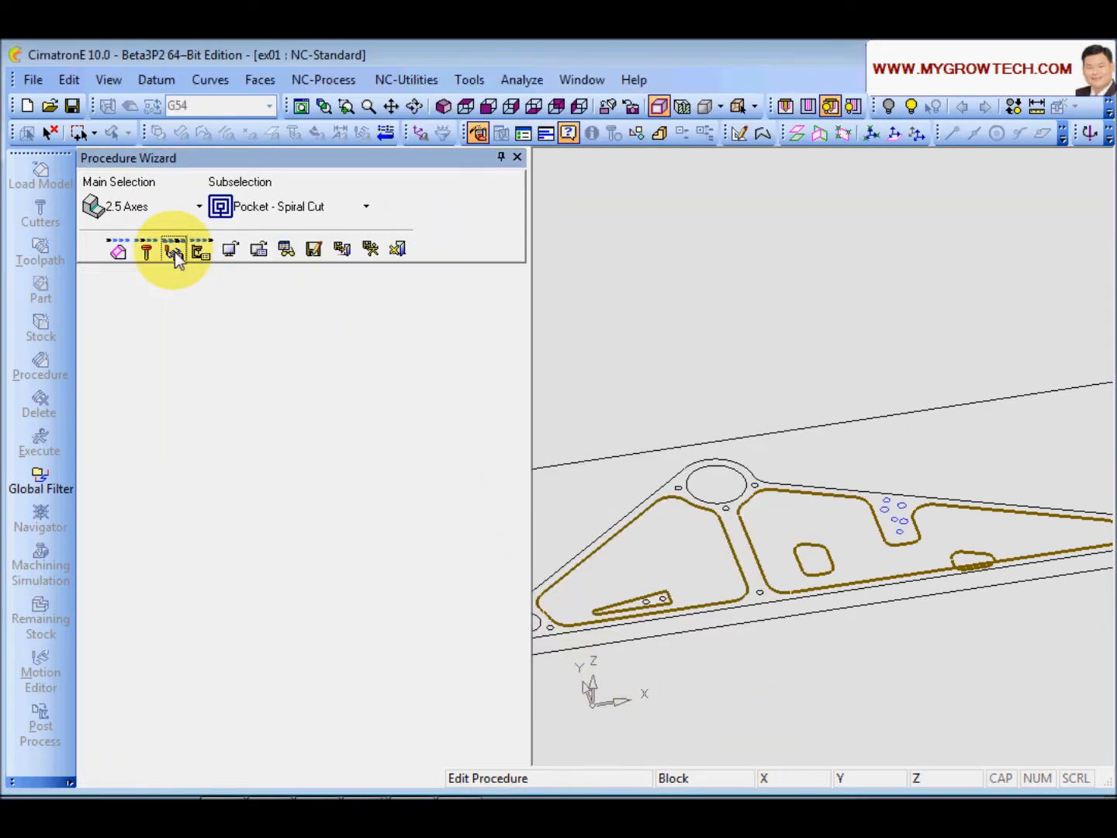
left_click(130, 448)
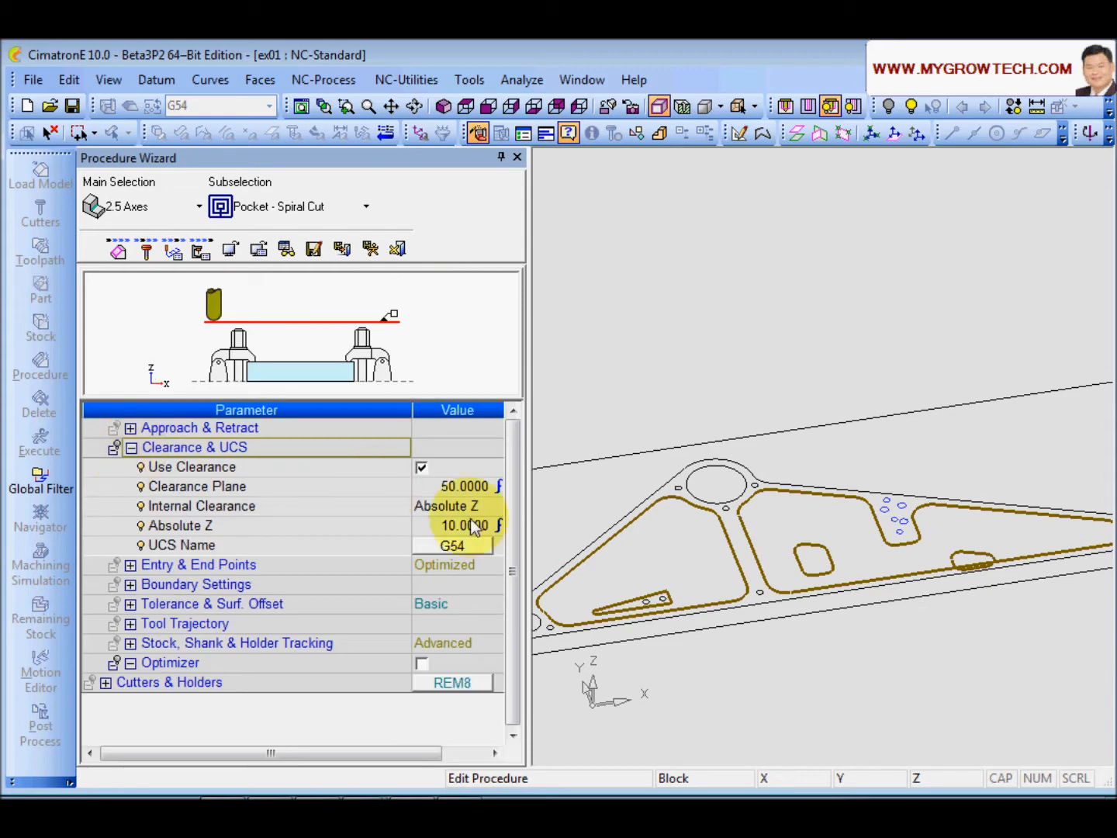
left_click(470, 507)
left_click(470, 527)
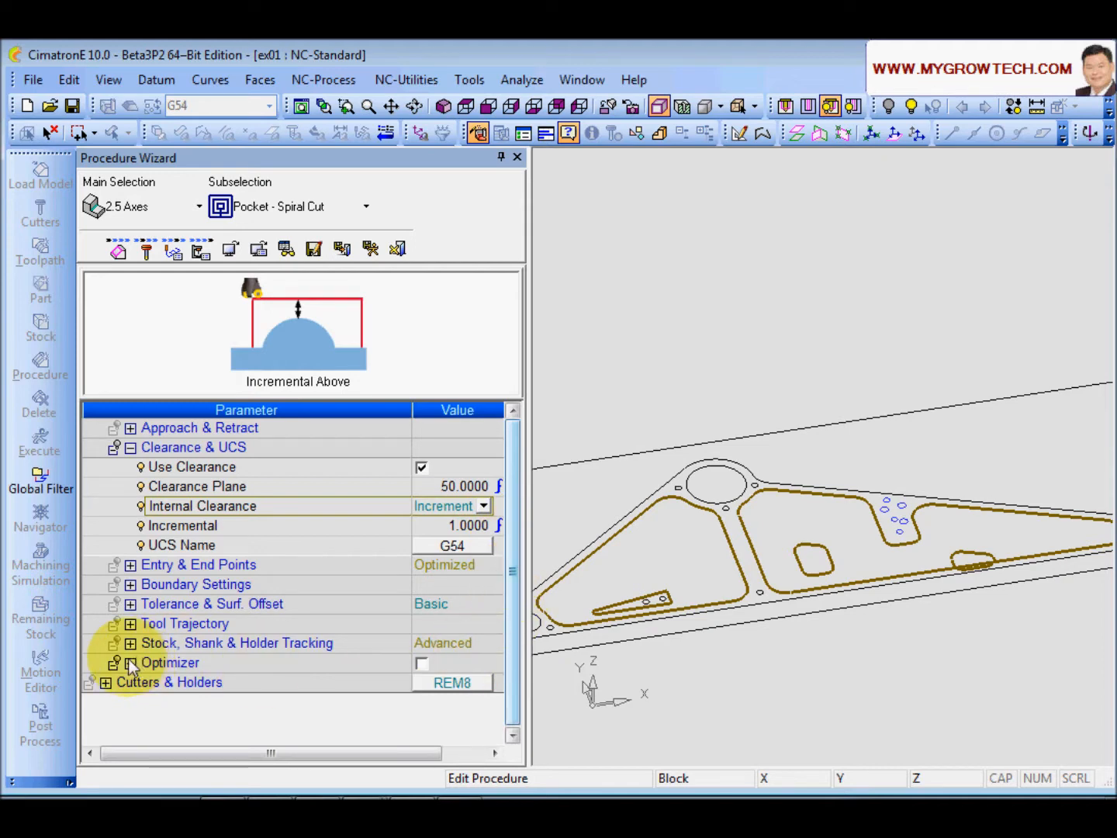
left_click(372, 251)
left_click(472, 468)
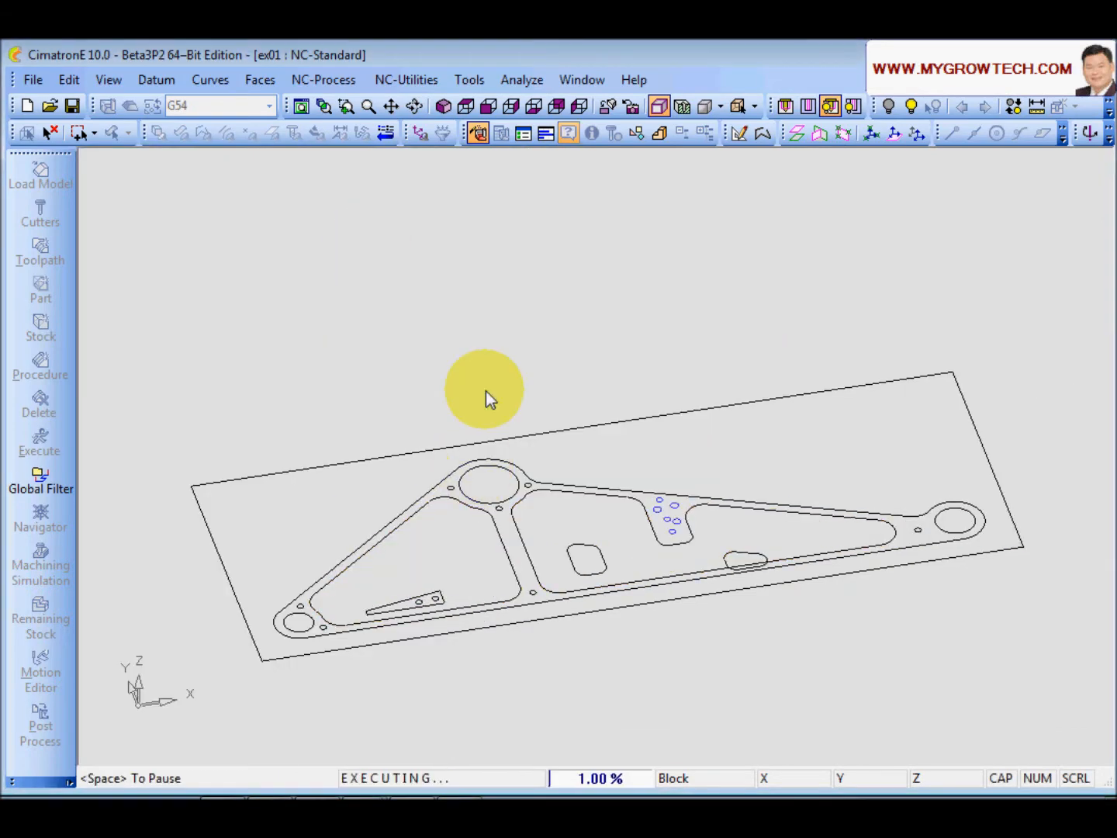
Step: Show the toolpath of 2X-Pocket_52, look over its motions, and change the procedure's comment to "remove air"
left_click(237, 332)
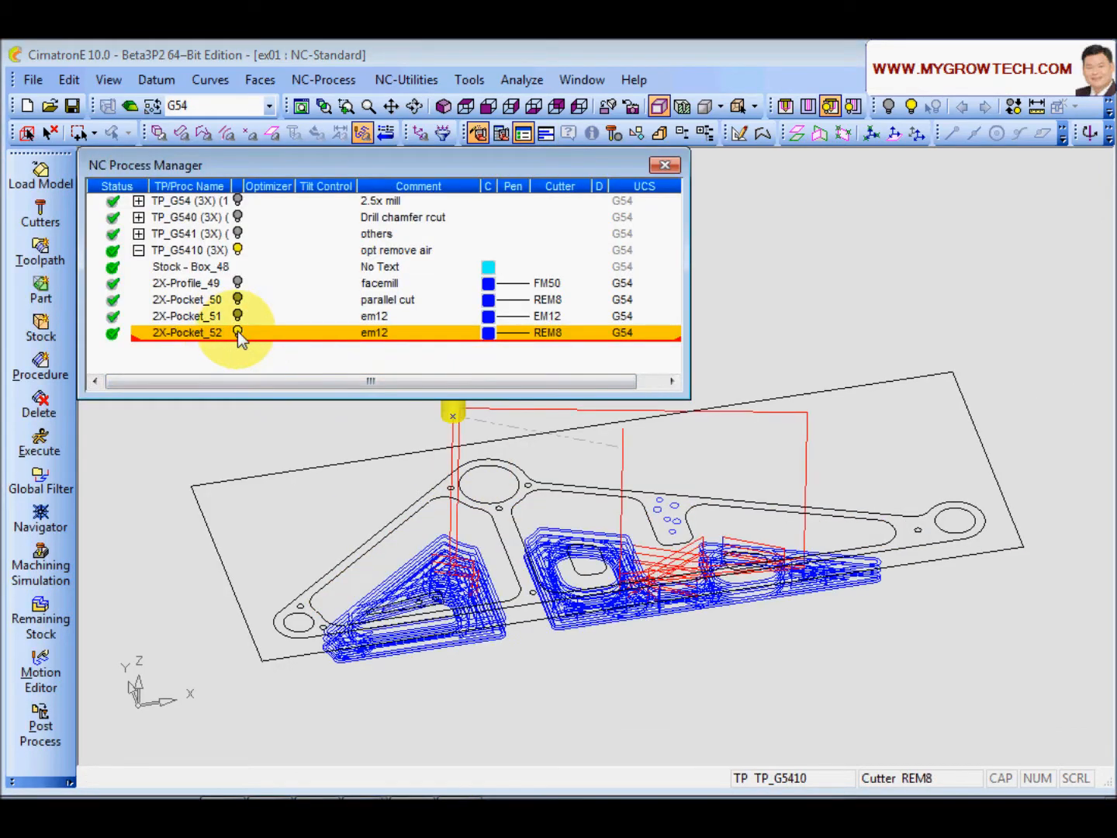
scroll(561, 691, "up", 8)
middle_click_drag(602, 617, 504, 512)
double_click(395, 335)
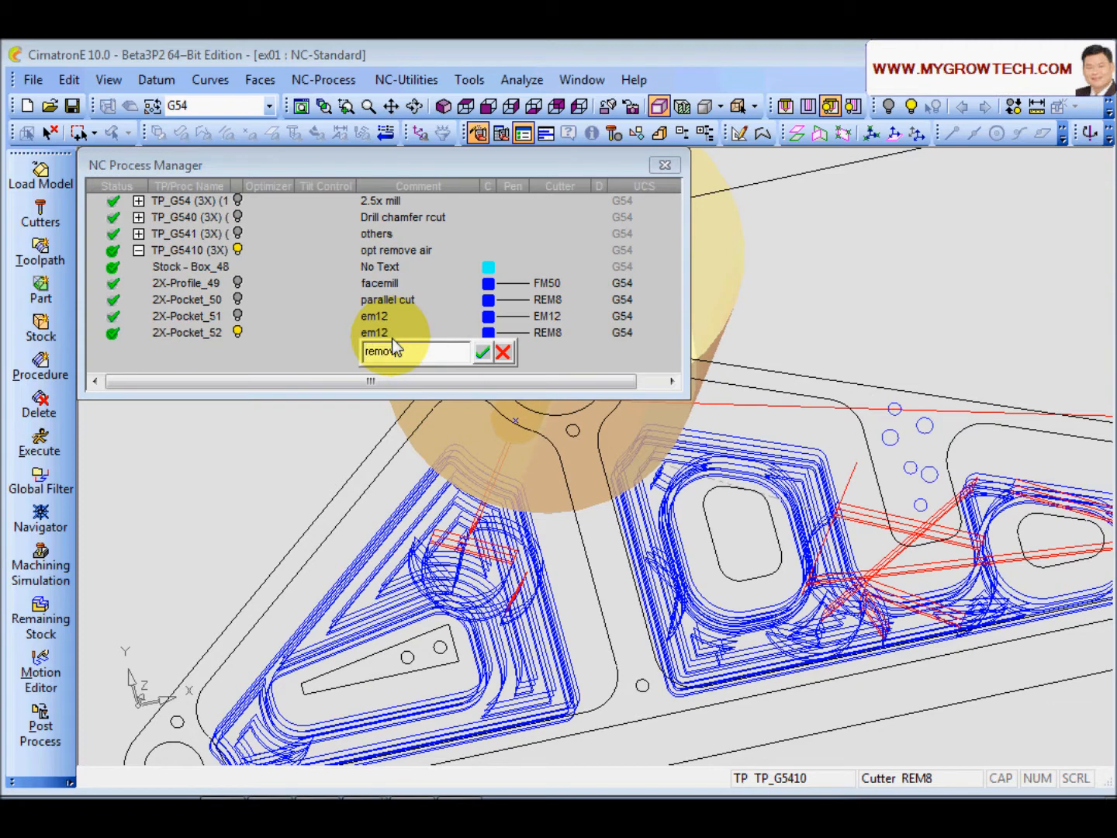
type("remove air")
key("Return")
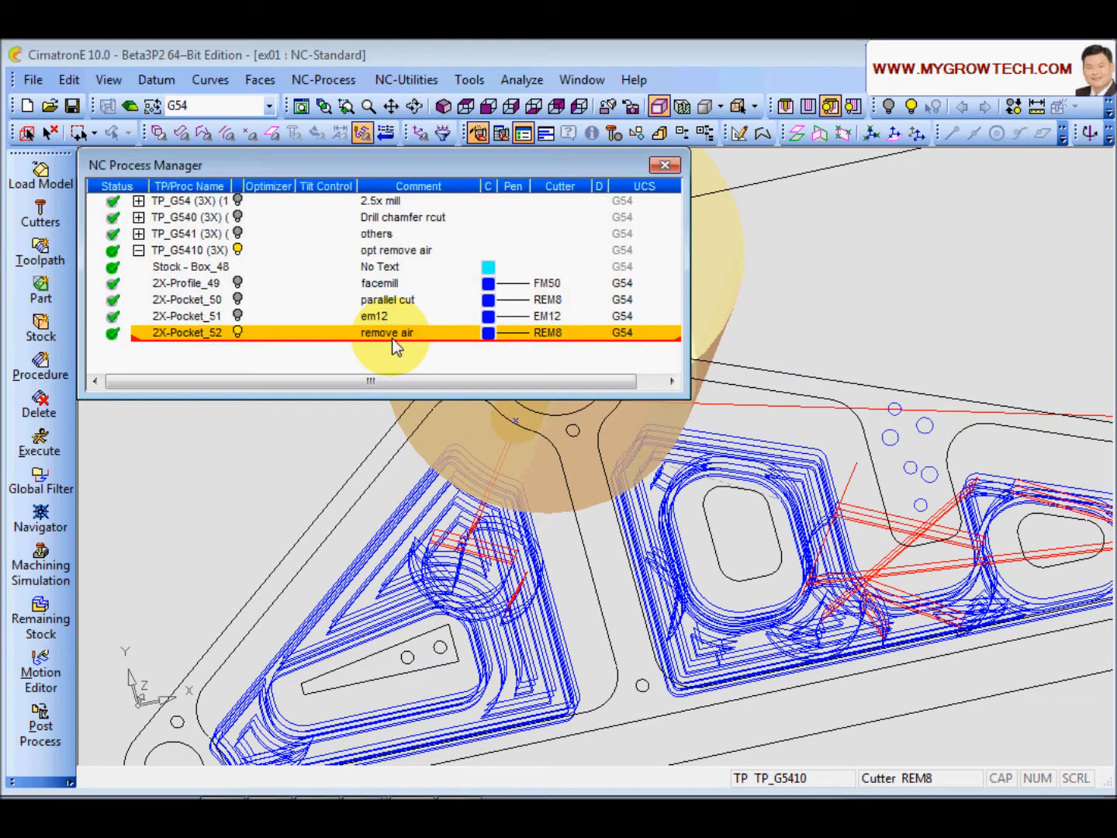
Step: Display the remaining stock after 2X-Pocket_51 as opaque and compare it with the REM8 toolpath in the pockets
right_click(204, 345)
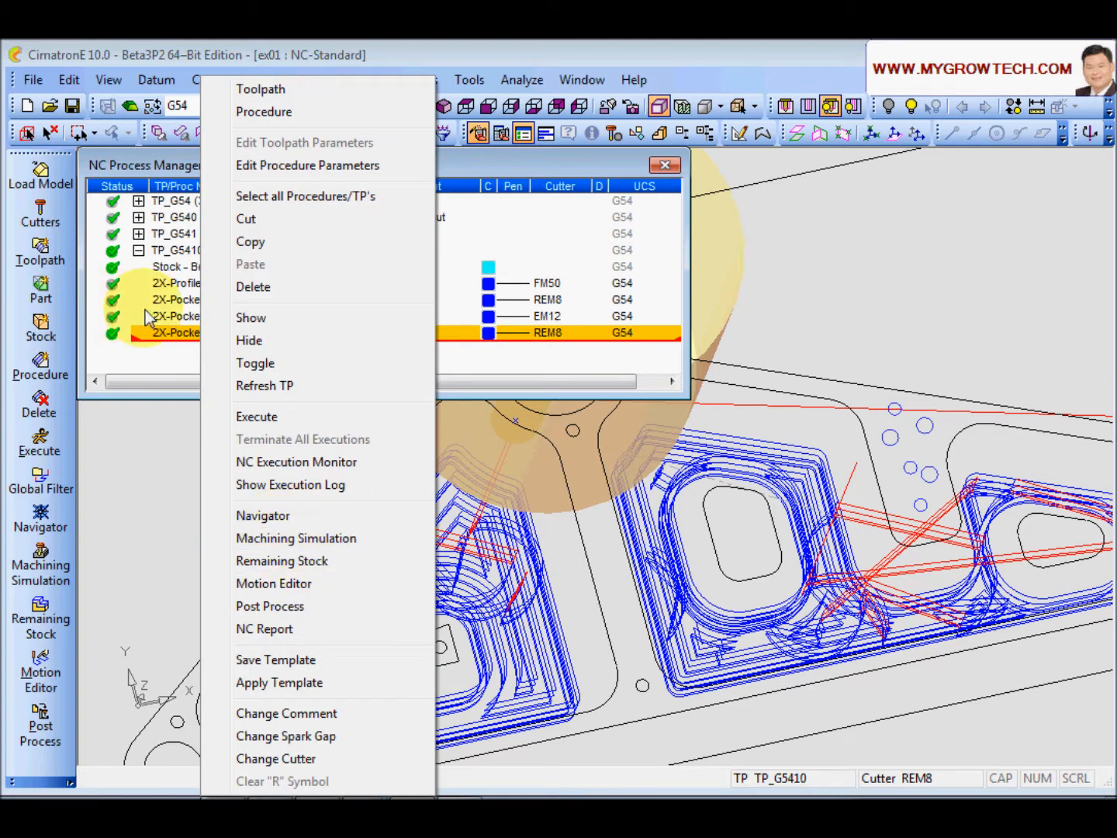
left_click(194, 316)
right_click(204, 318)
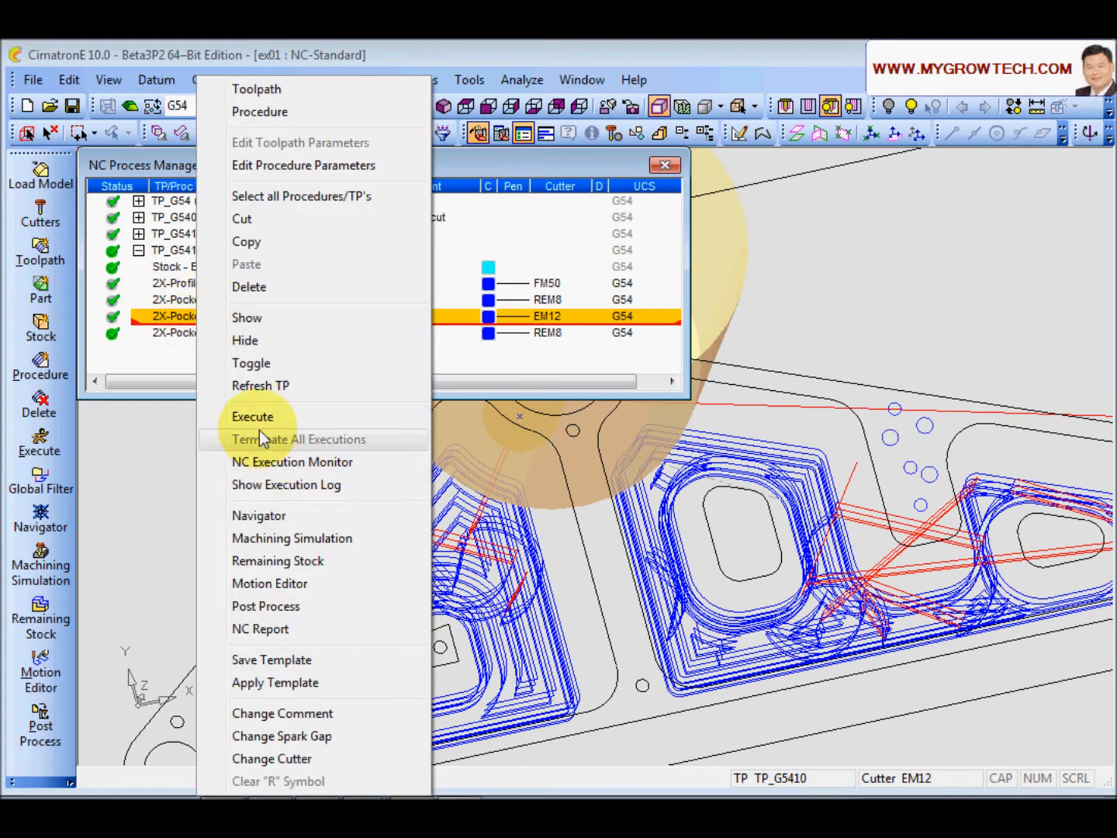
left_click(278, 561)
left_click(171, 275)
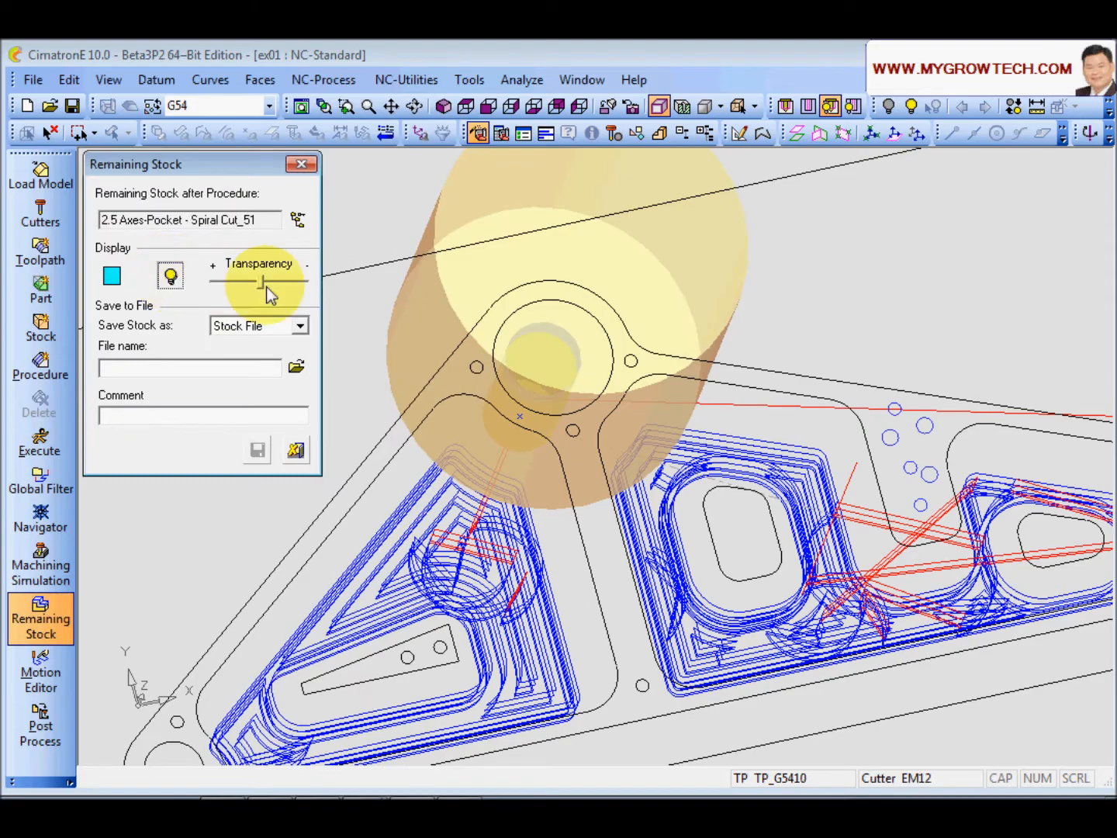
left_click_drag(266, 288, 313, 293)
scroll(442, 534, "up", 6)
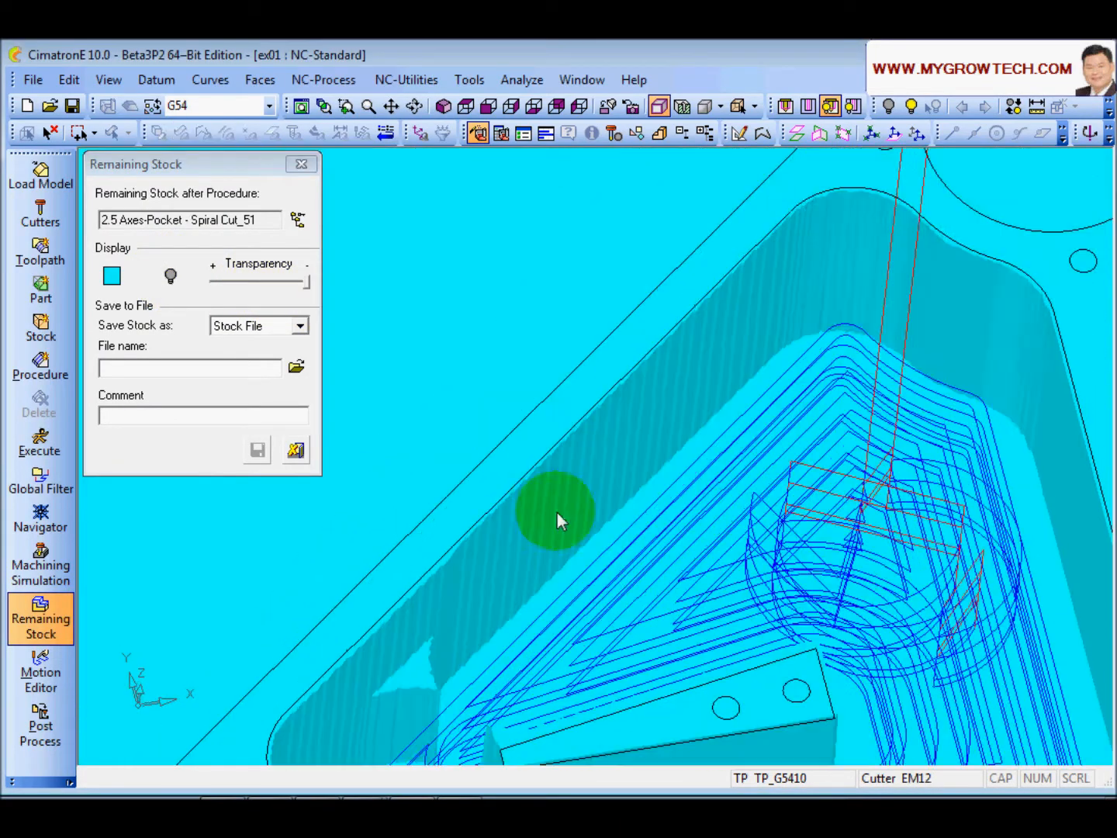
middle_click_drag(528, 593, 558, 408, "ctrl")
middle_click_drag(653, 454, 542, 488, "ctrl")
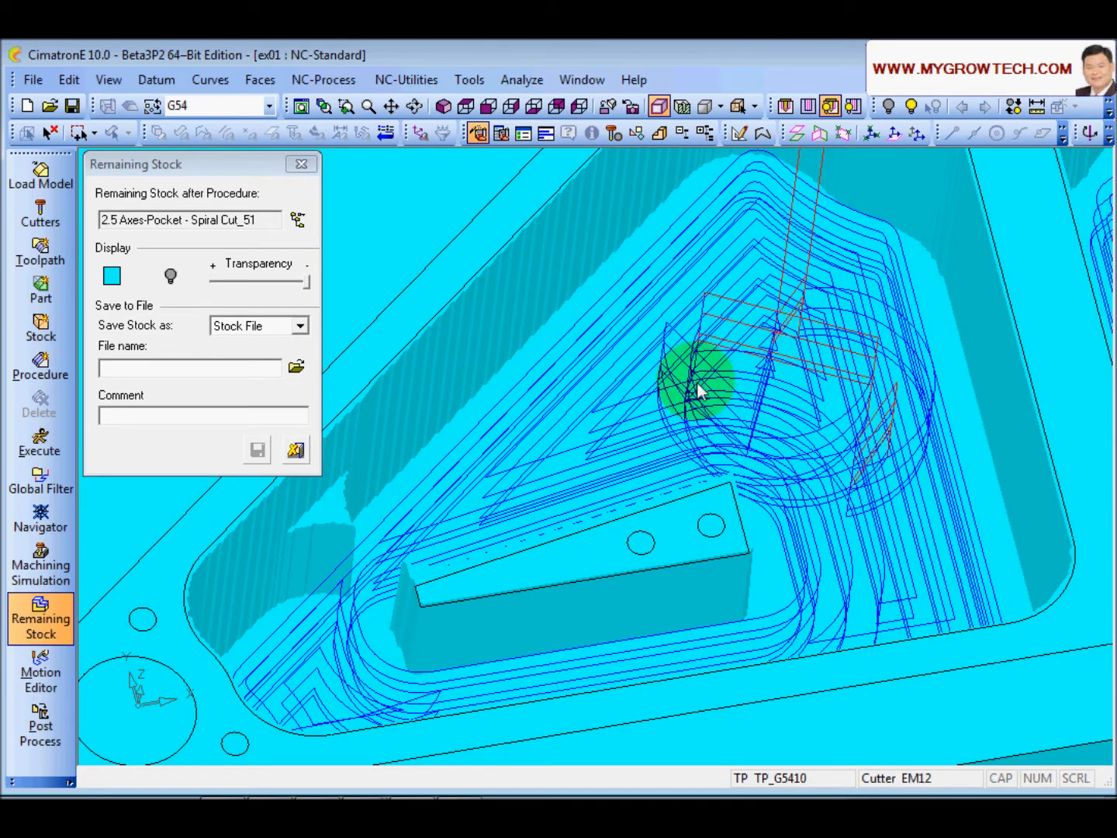
mouse_move(628, 404)
middle_mouse_down()
mouse_move(705, 590)
mouse_move(589, 493)
mouse_move(656, 495)
mouse_move(655, 426)
mouse_move(611, 593)
middle_mouse_up()
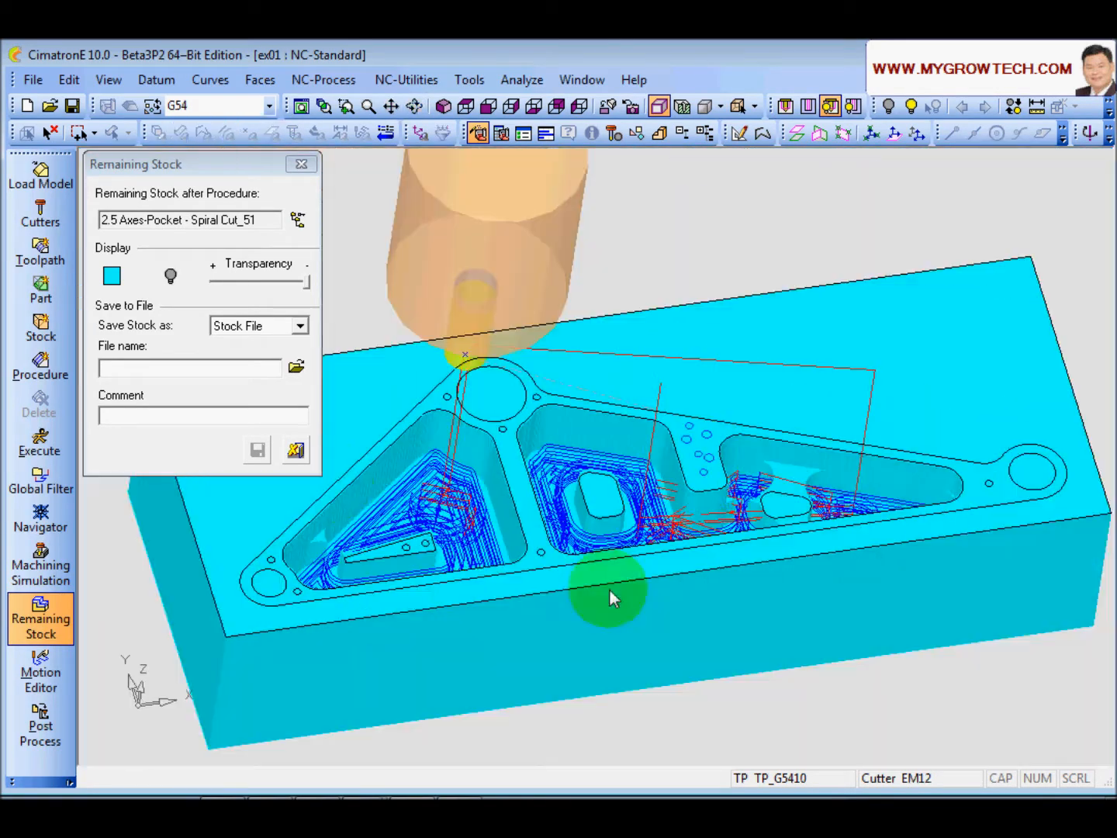
left_click(294, 451)
Step: Edit procedure 2X-Pocket_52 and turn on the Optimizer in its motion parameters
scroll(598, 491, "up", 5)
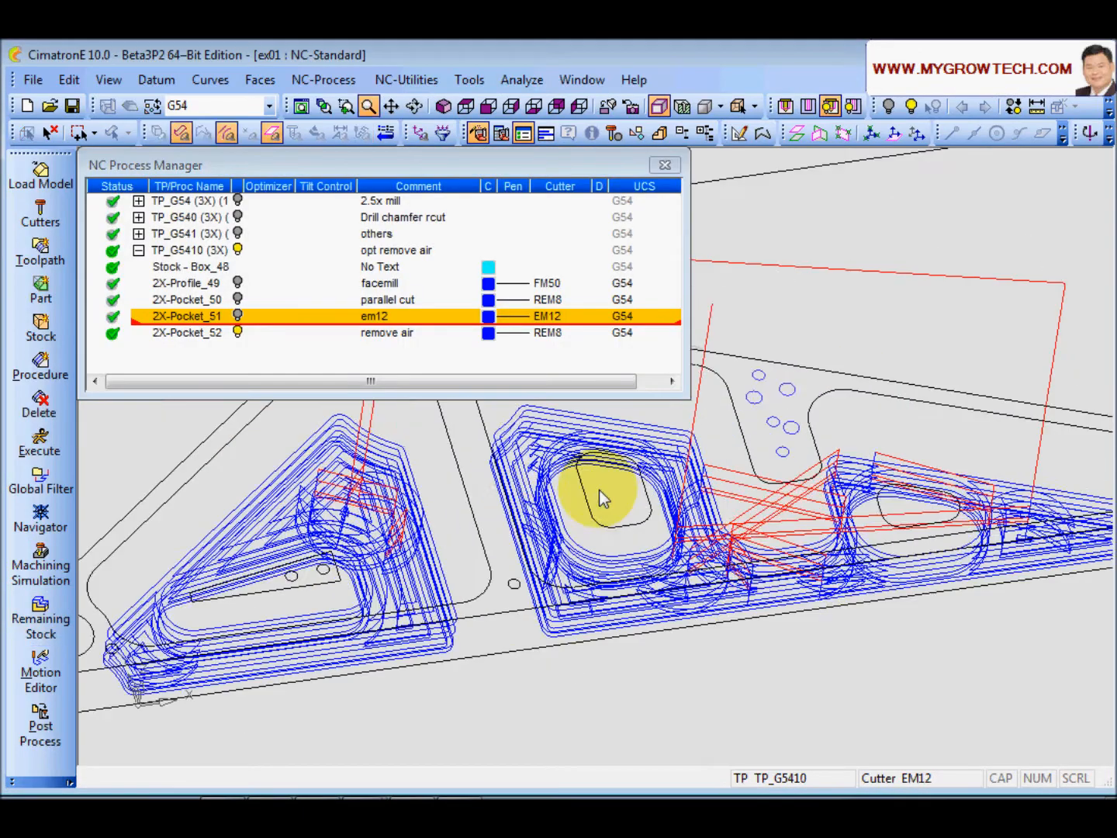
left_click(194, 334)
double_click(198, 341)
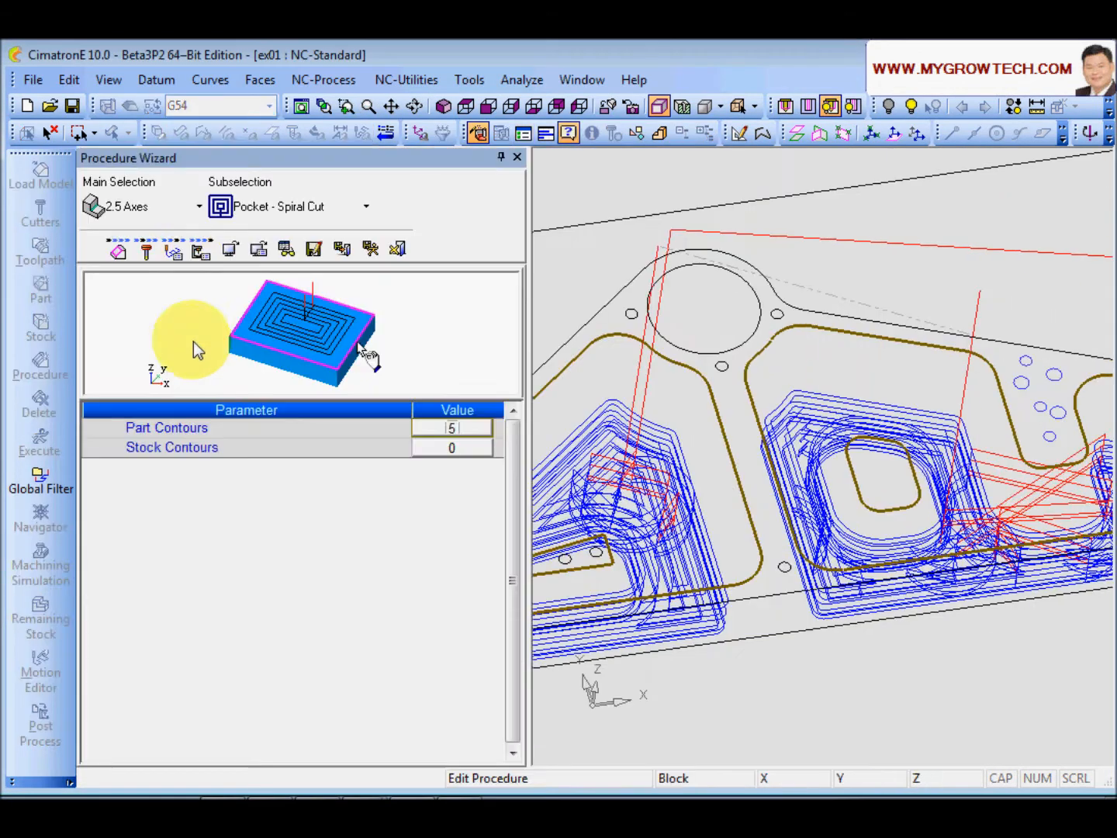
left_click(174, 249)
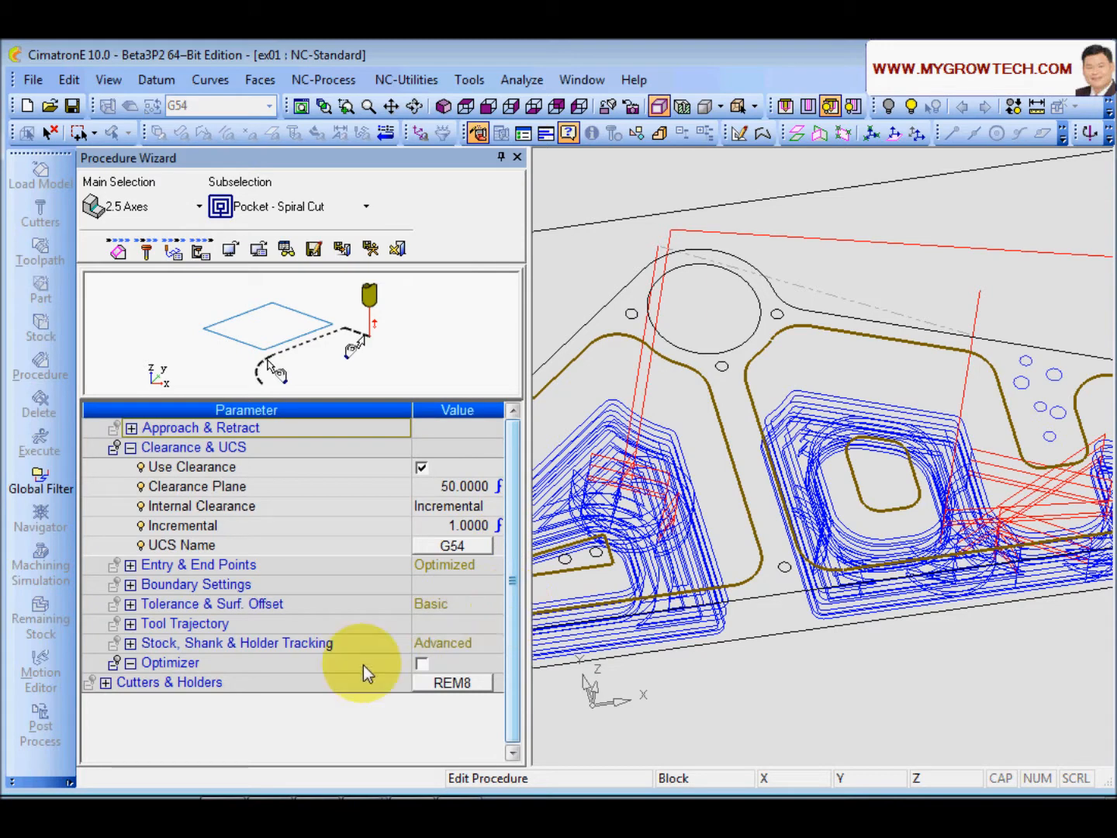
left_click(310, 666)
left_click(421, 663)
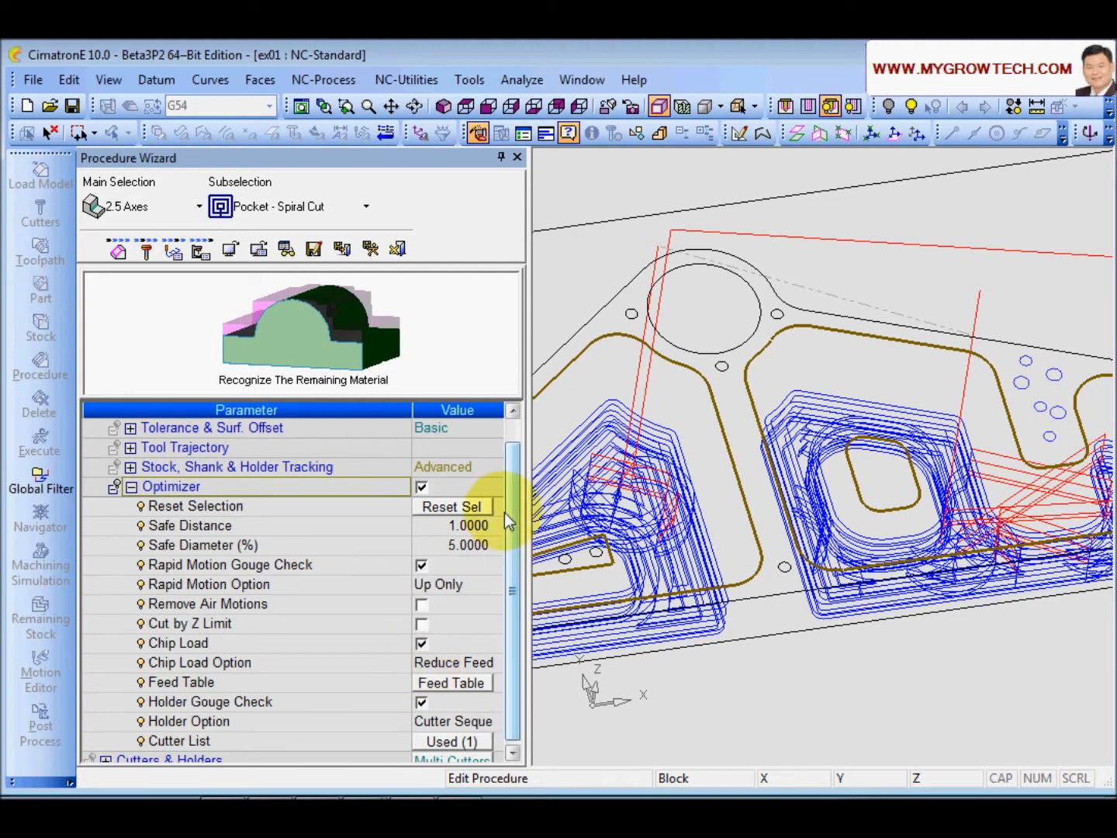
Step: Turn off Holder Gouge Check and Chip Load in the Optimizer settings
left_click_drag(511, 504, 511, 534)
left_click(422, 681)
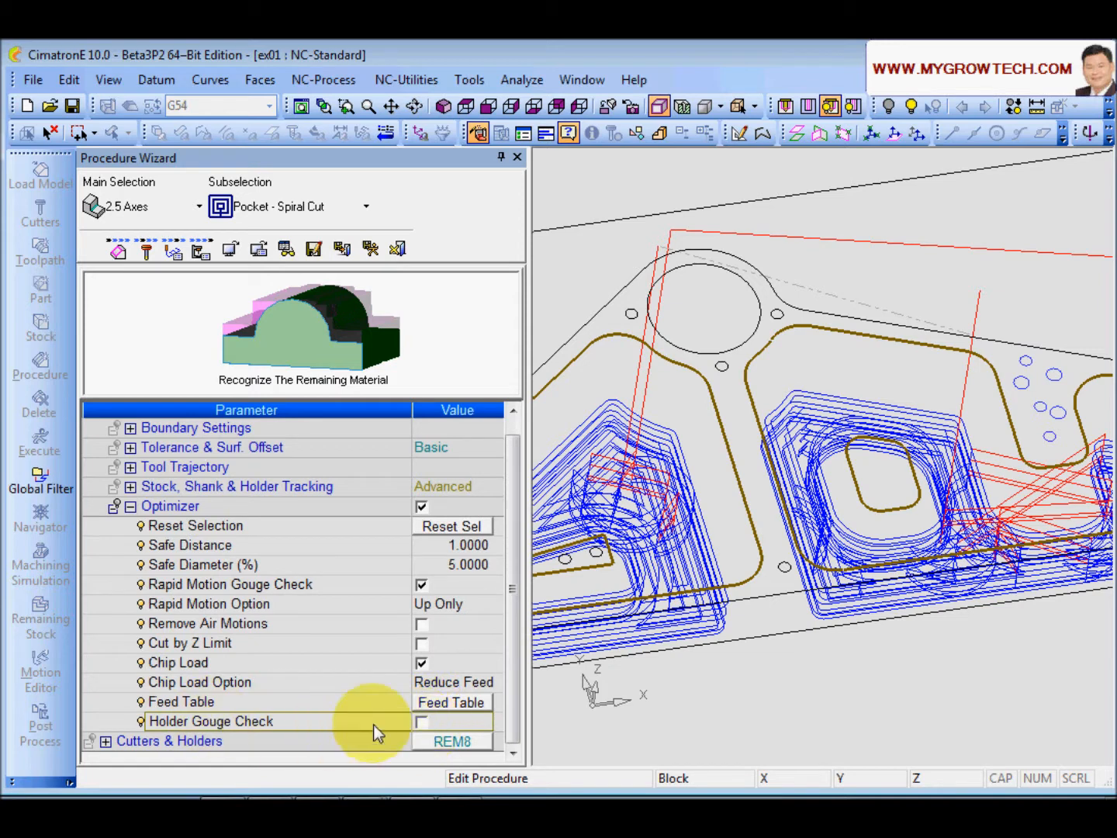
left_click(422, 663)
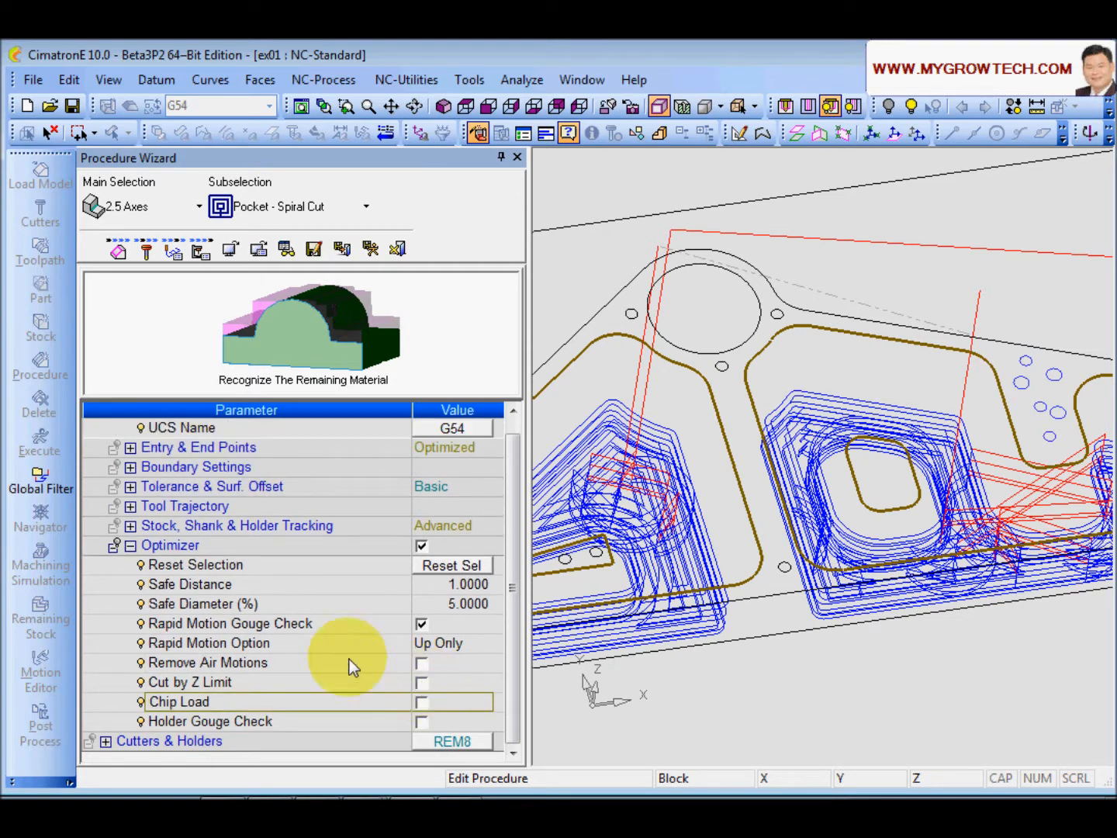
Step: Turn on Remove Air Motions in the Optimizer, then save and calculate procedure 2X-Pocket_52
left_click(312, 622)
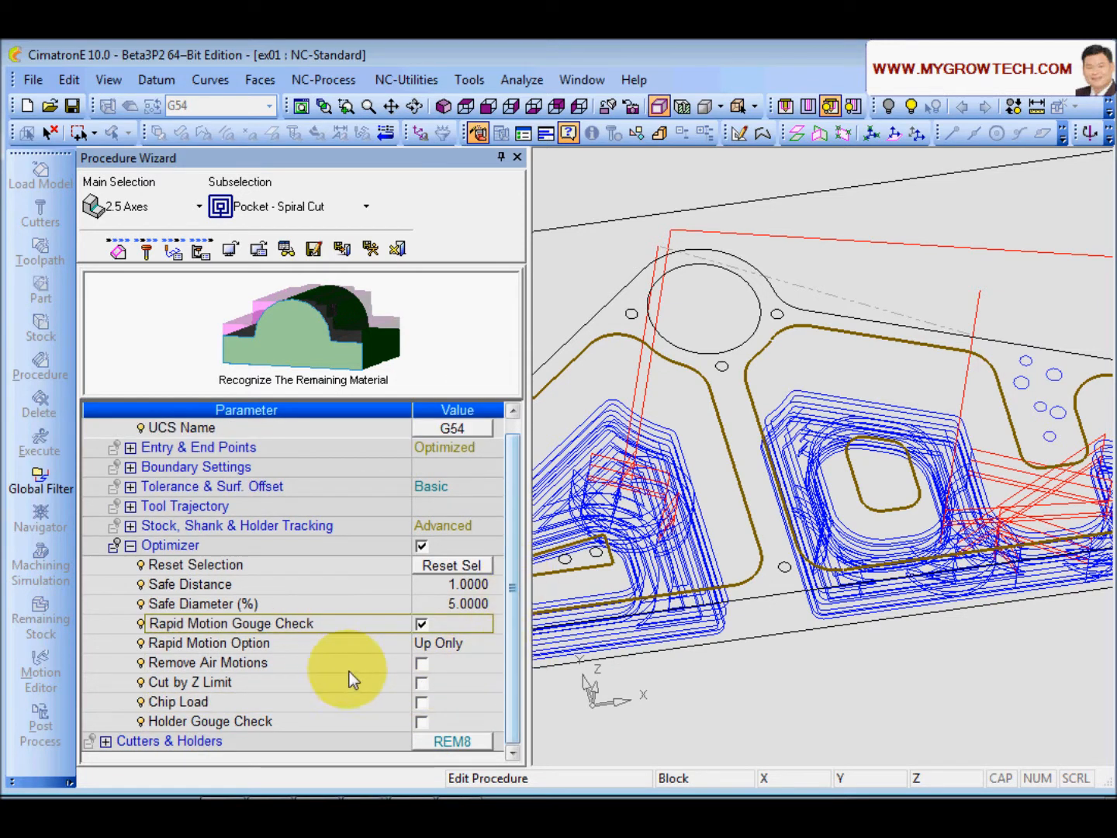
left_click(277, 664)
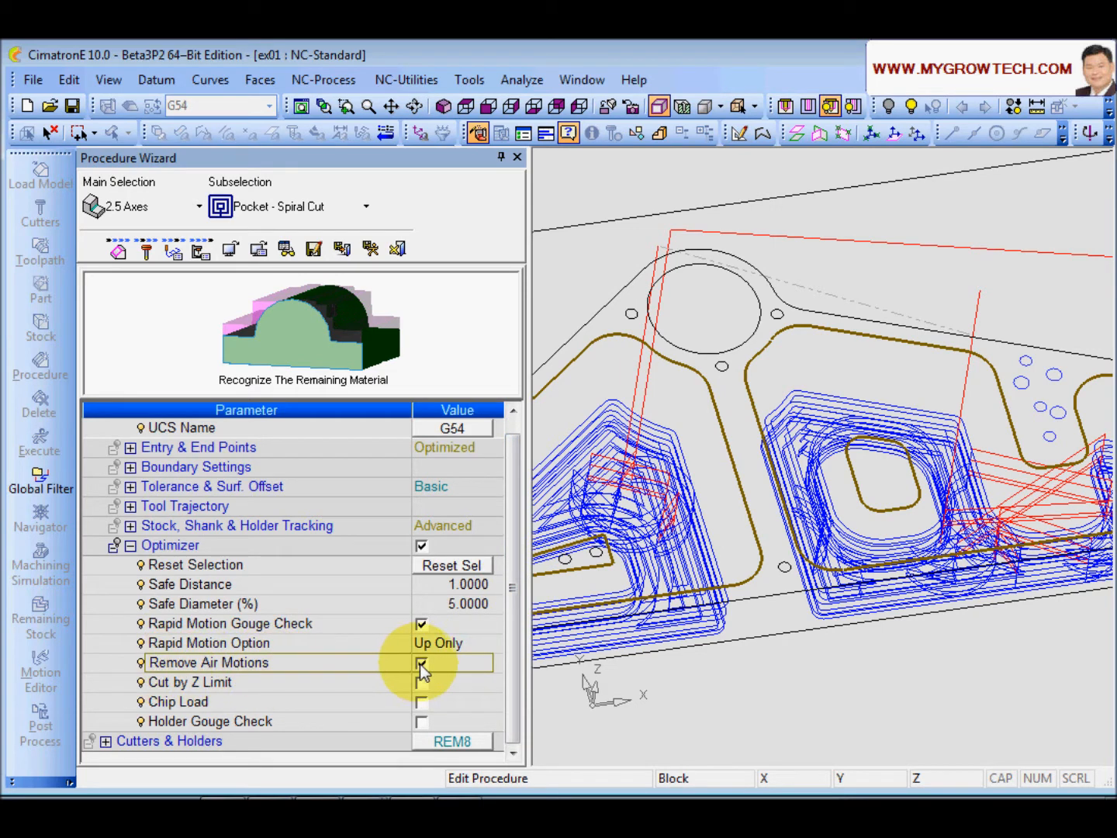
left_click(370, 249)
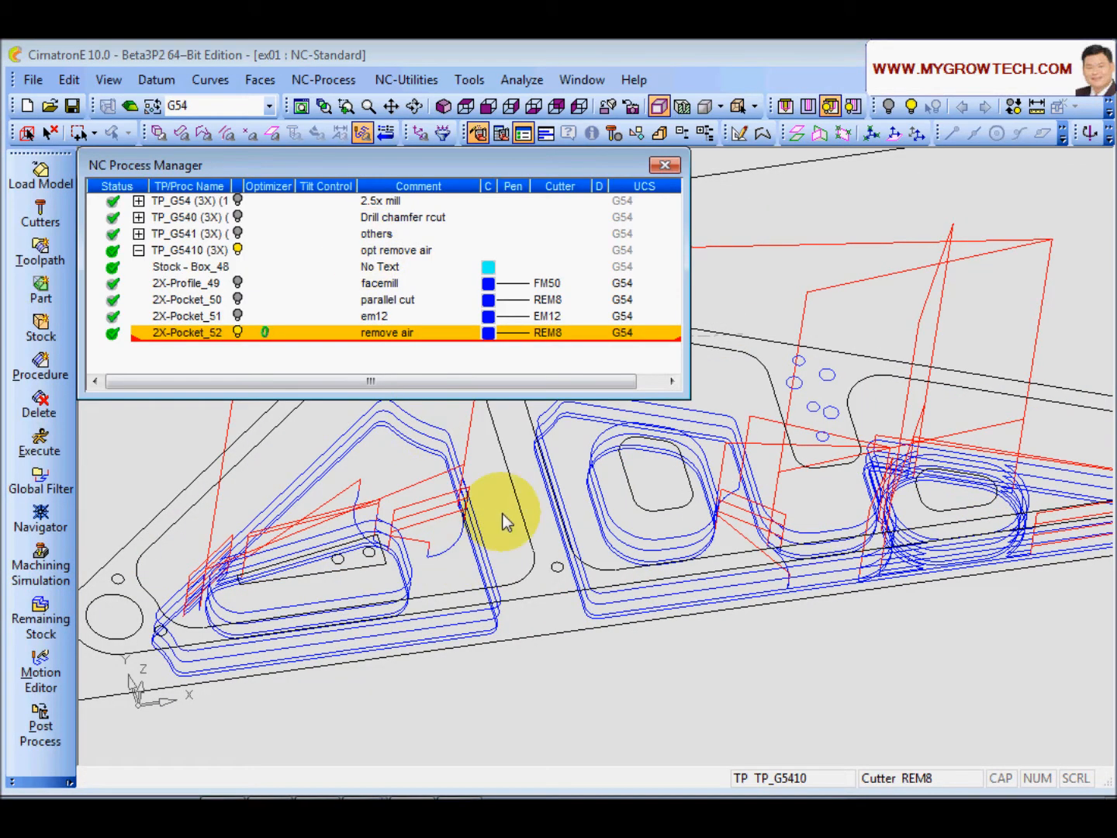
Step: Examine the optimized toolpath of 2X-Pocket_52 from several angles, checking the remaining cutting motions and the rapid moves between them
right_click_drag(502, 513, 498, 543, "ctrl")
left_click_drag(497, 543, 548, 591, "ctrl")
right_click_drag(549, 540, 470, 613, "ctrl")
middle_click_drag(470, 612, 617, 589, "ctrl")
right_click_drag(617, 590, 621, 479, "ctrl")
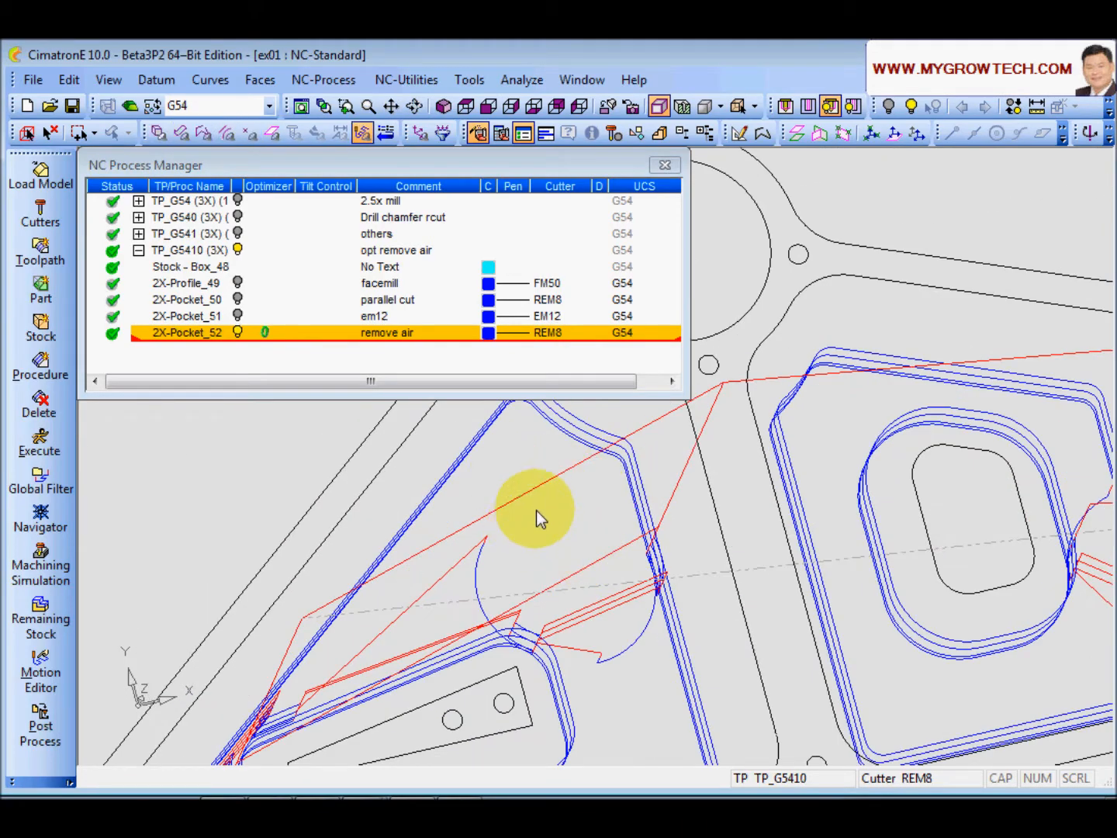
right_click_drag(523, 577, 564, 745, "ctrl")
middle_click_drag(642, 592, 549, 593, "ctrl")
left_click_drag(550, 601, 532, 542, "ctrl")
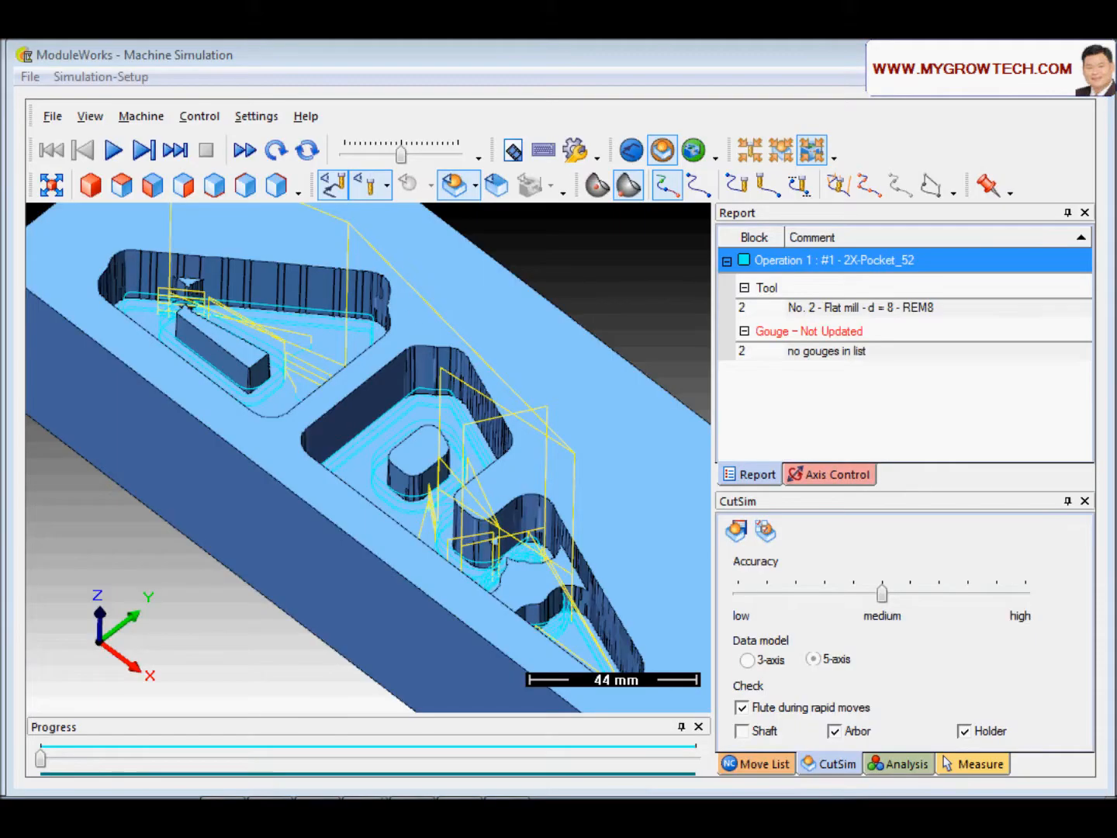
Step: Run the machining simulation of 2X-Pocket_52 on the remaining stock
left_click(114, 149)
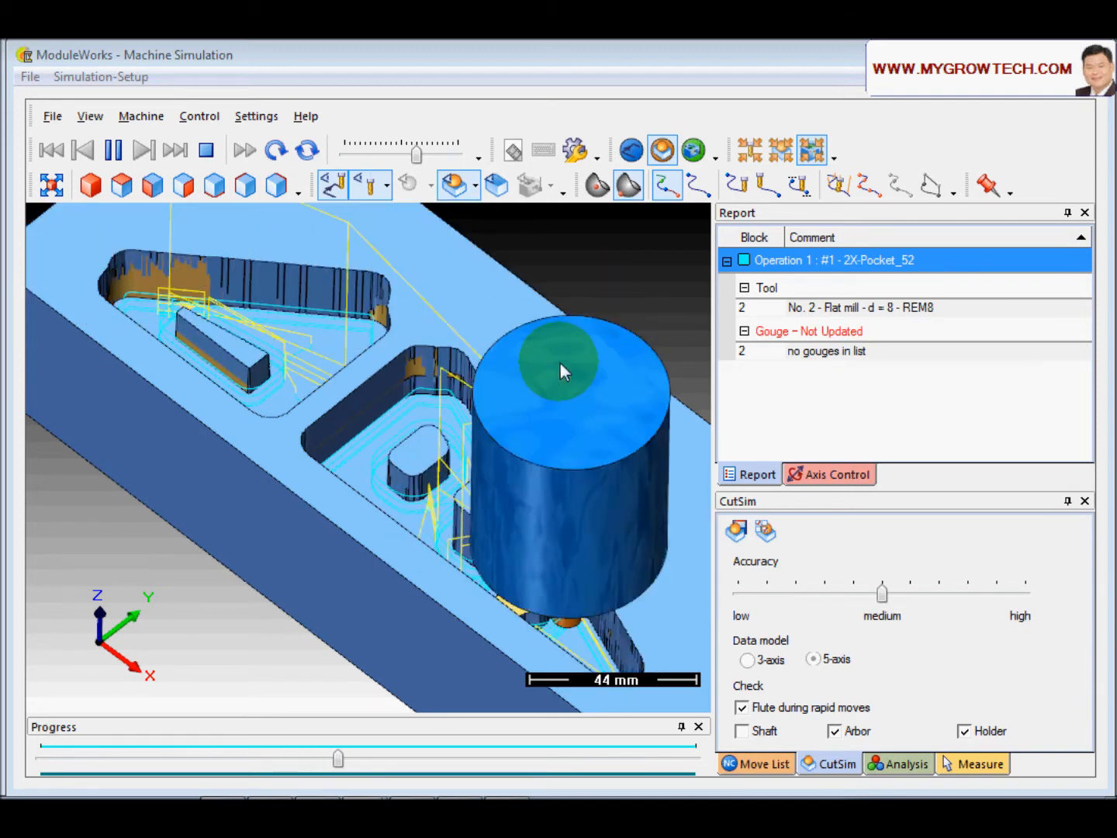
left_click(560, 360)
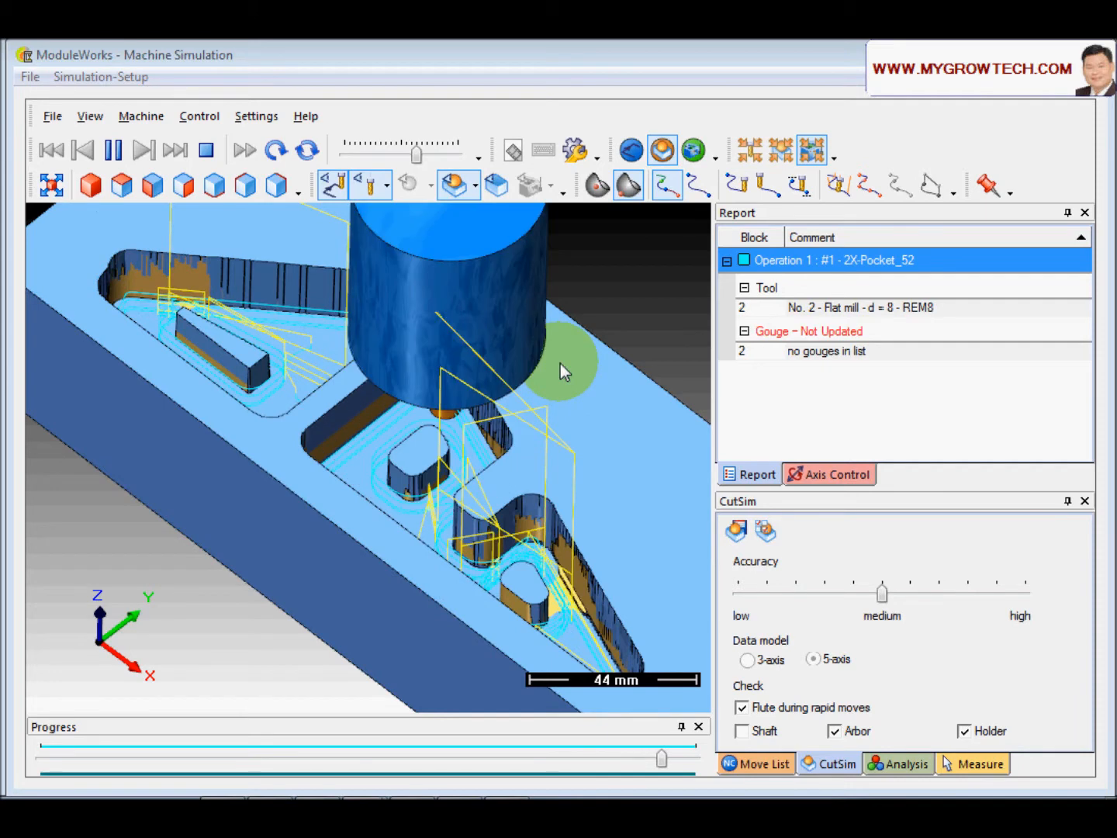
Step: Inspect the simulated pockets after machining, then return to the NC view and examine the 2X-Pocket_52 toolpath
scroll(481, 555, "down", 3)
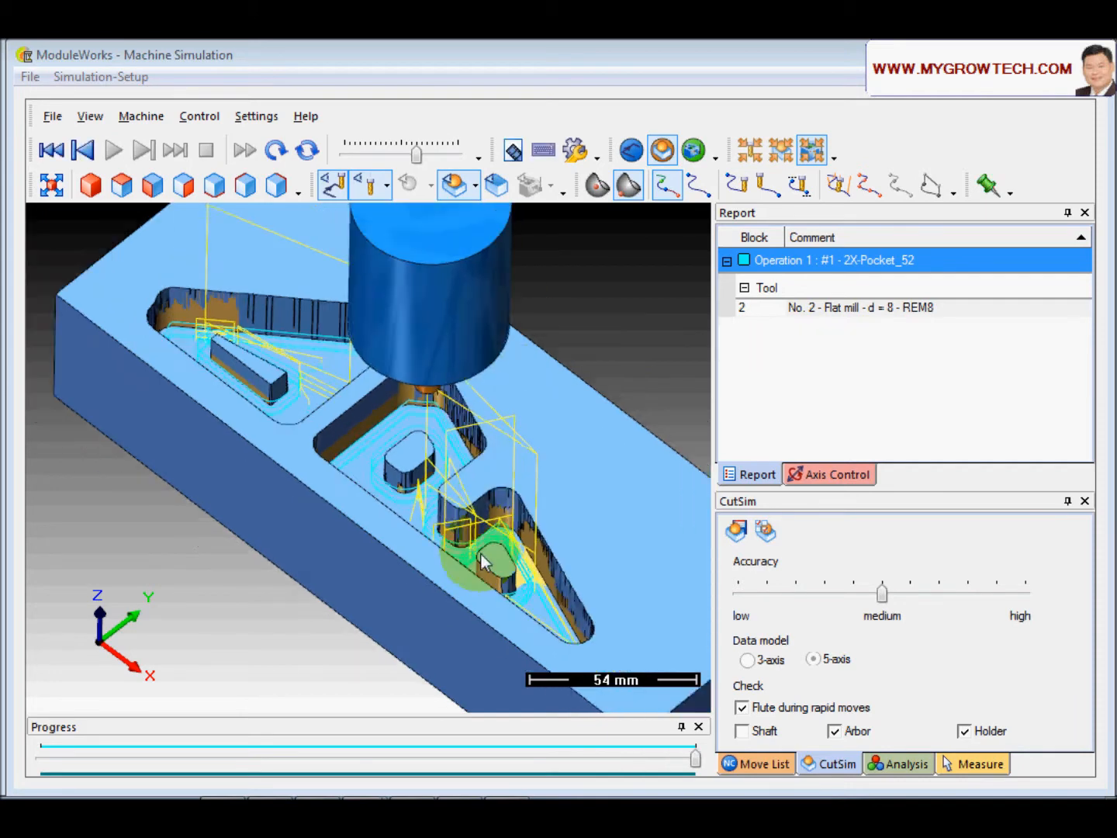
middle_click_drag(421, 500, 361, 461)
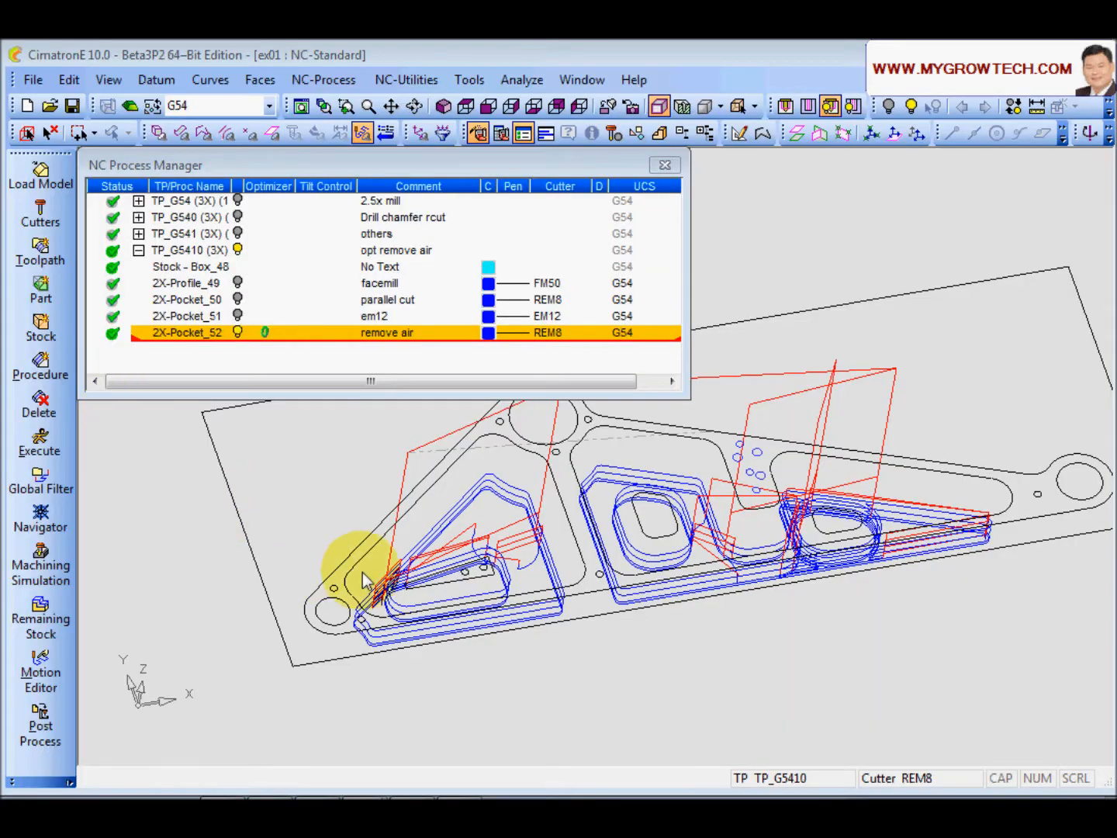
middle_click_drag(362, 581, 349, 497)
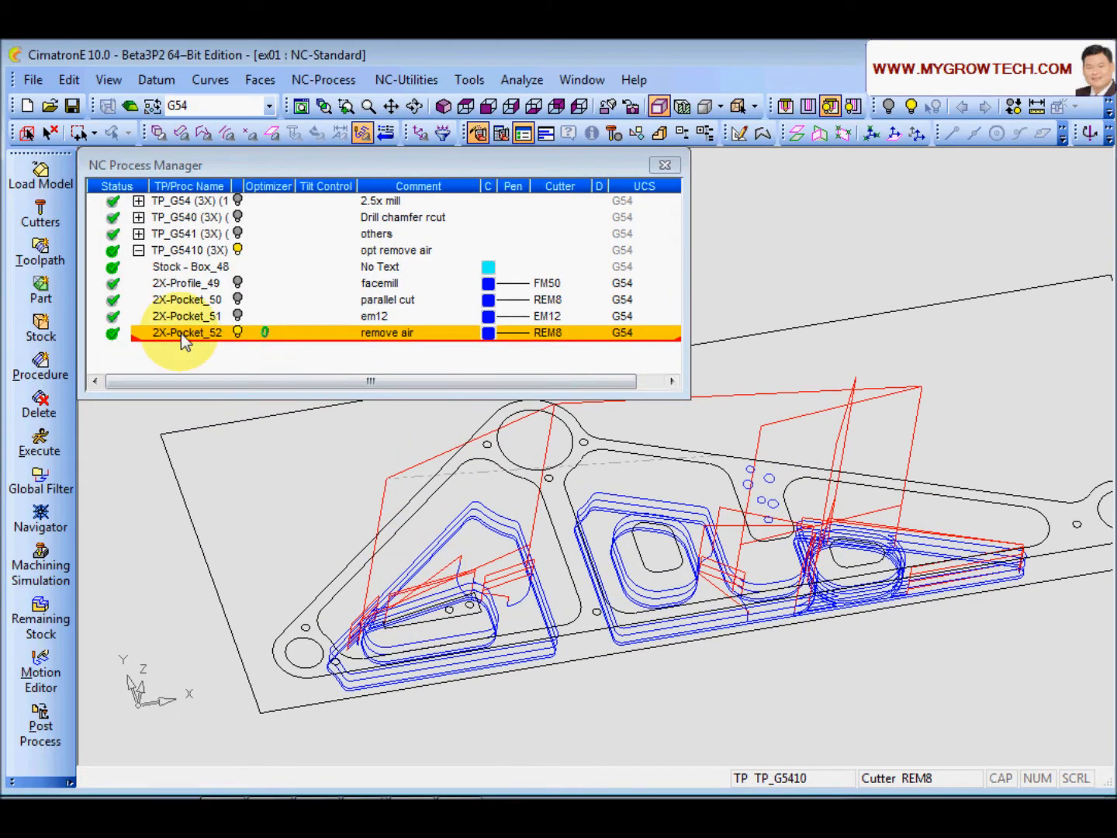
Step: Open procedure 2X-Pocket_52 for editing and review its Remove Air Motions and Cut by Z Limit Optimizer parameters
double_click(181, 333)
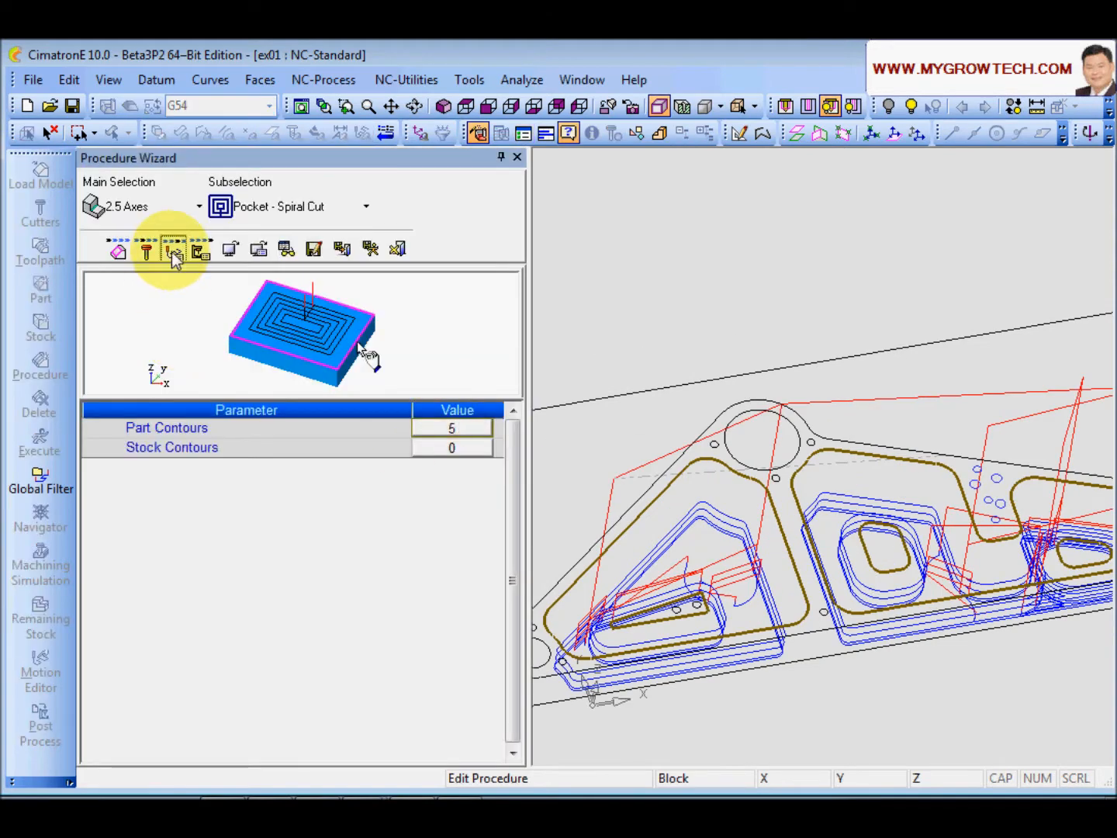
left_click(175, 249)
scroll(515, 527, "down", 2)
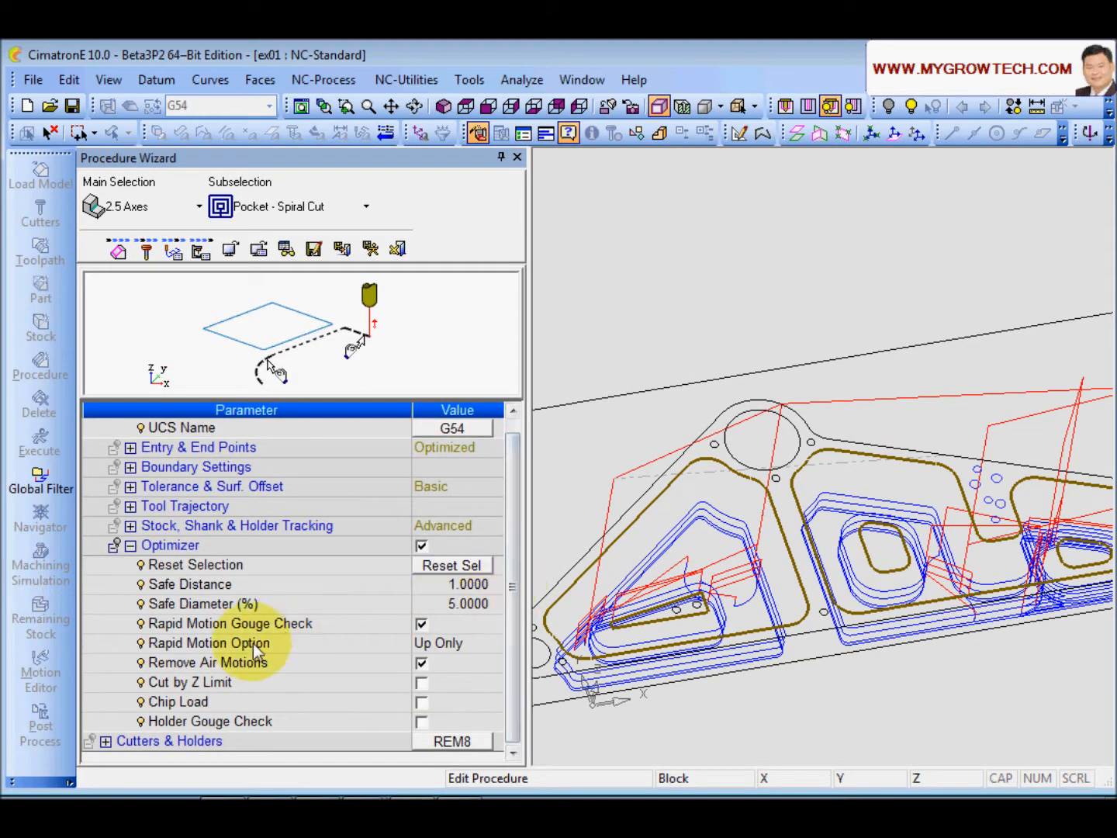
left_click(199, 662)
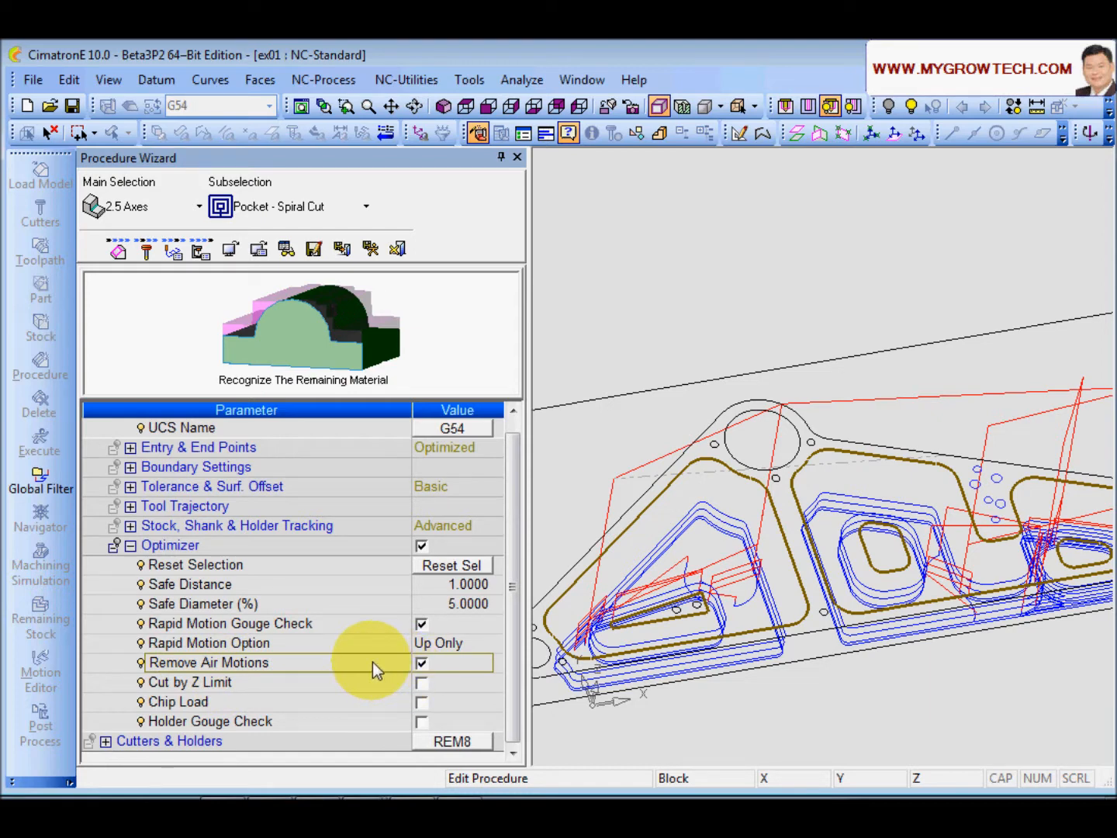
left_click(259, 682)
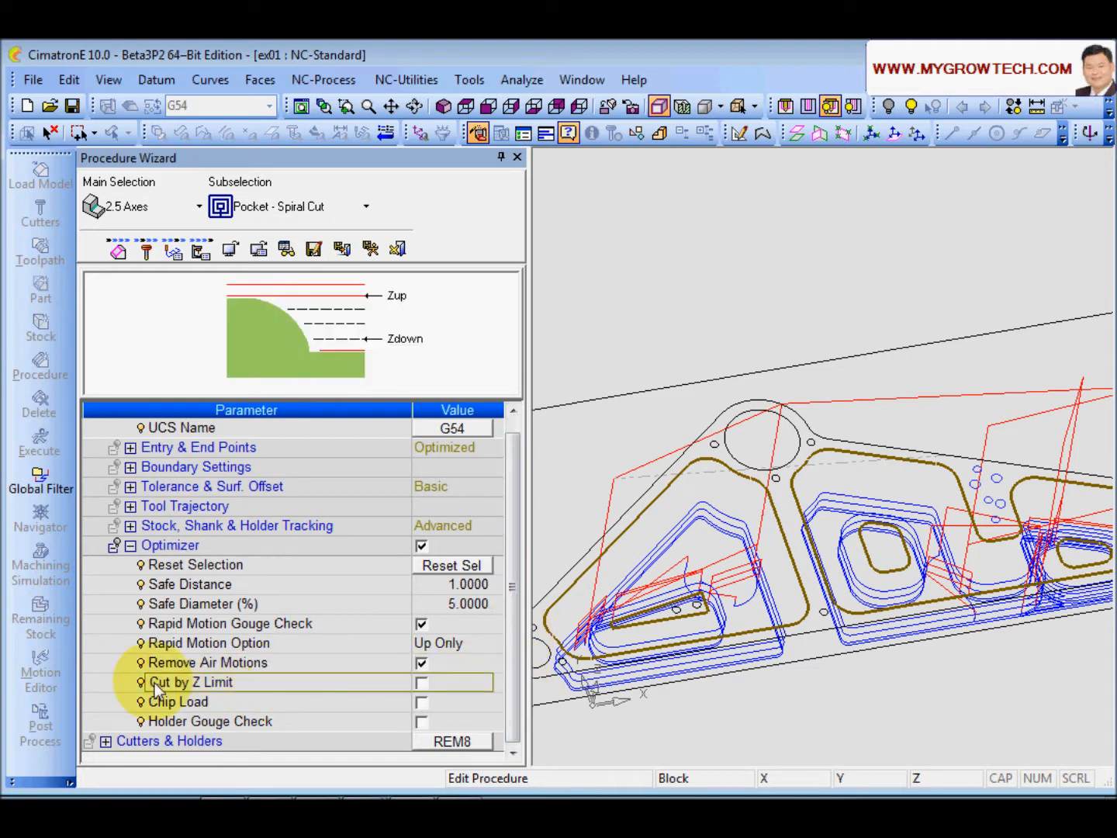
Step: Turn on Cut by Z Limit in the Optimizer, trying the Limit Down Z option and choosing Limit Both
left_click(423, 683)
scroll(513, 602, "down", 1)
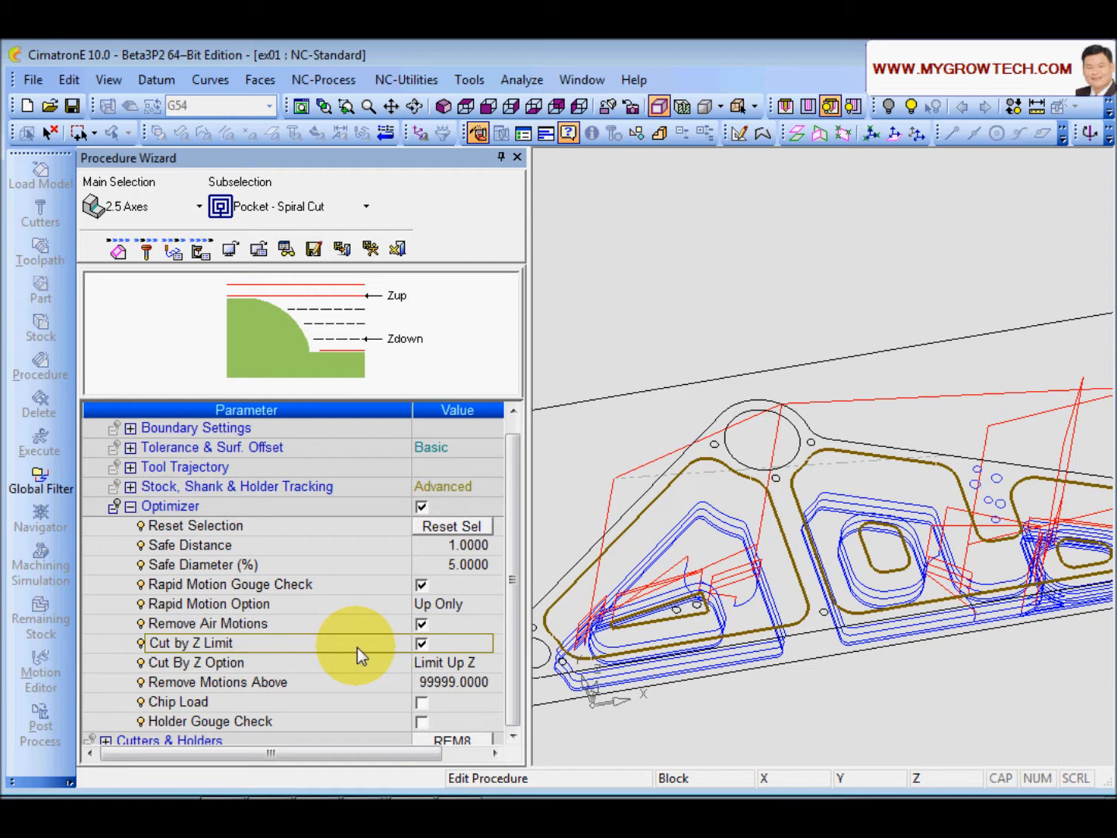
left_click(449, 664)
left_click(461, 662)
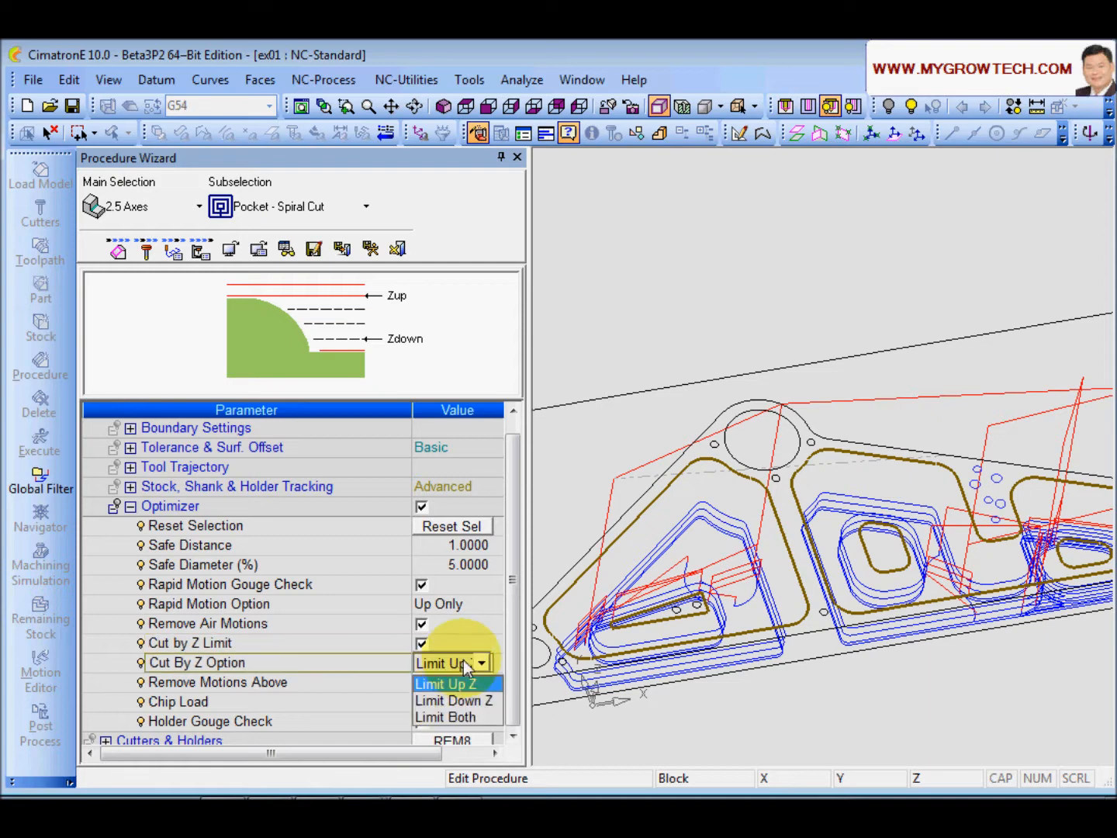
left_click(470, 701)
left_click(444, 665)
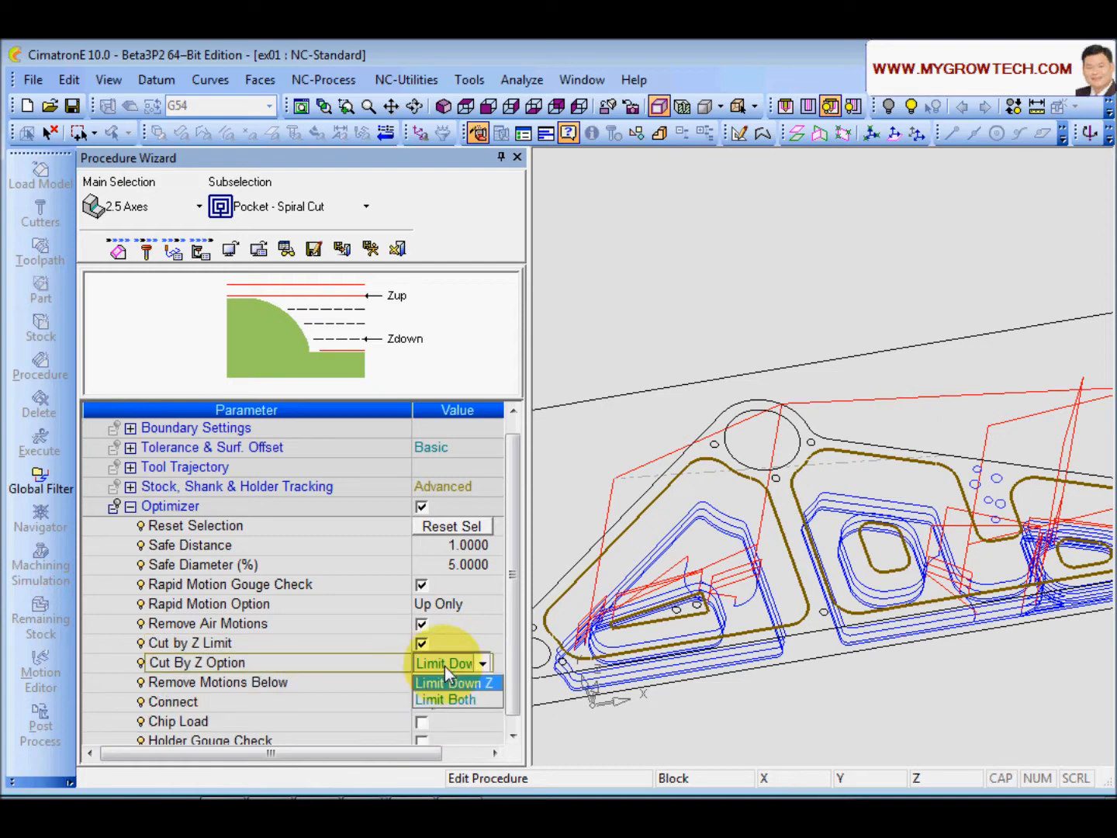
left_click(457, 716)
Step: Compare the Remove Motions Below and Above limits with the Z-Top and Z-Bottom settings of the Tool Trajectory
left_click(340, 682)
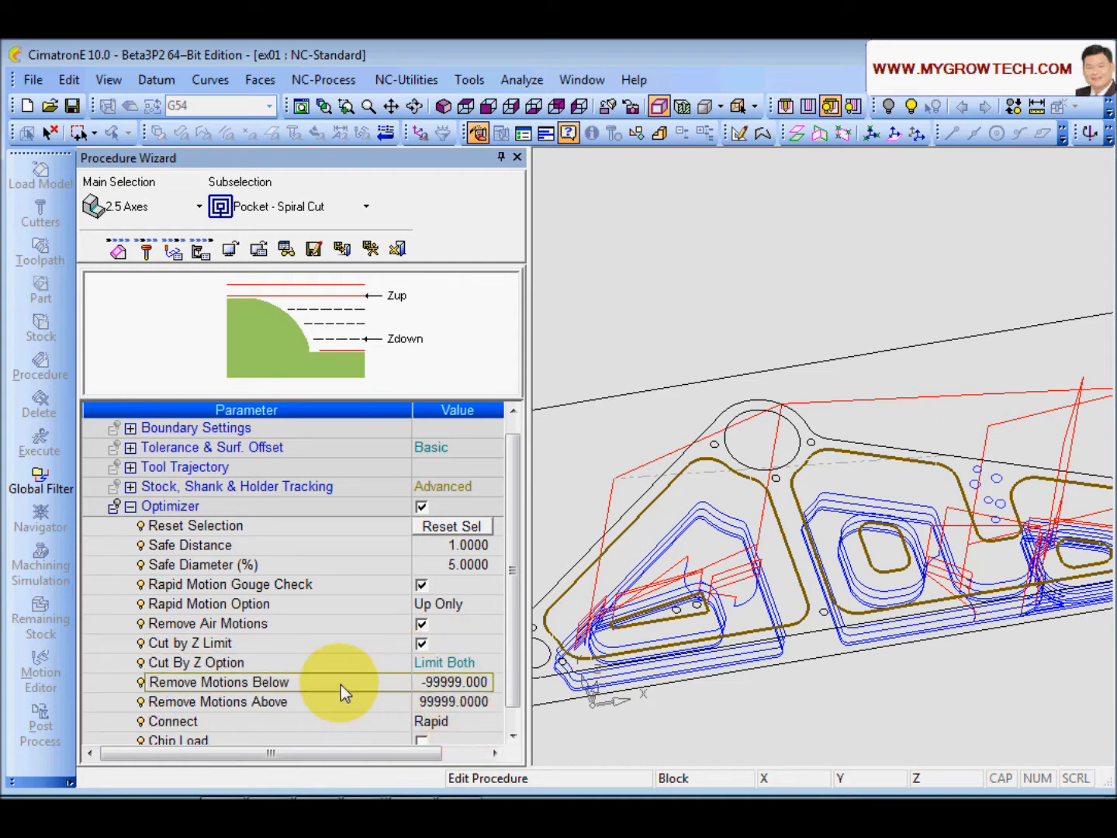
left_click(454, 702)
left_click(464, 681)
left_click(463, 701)
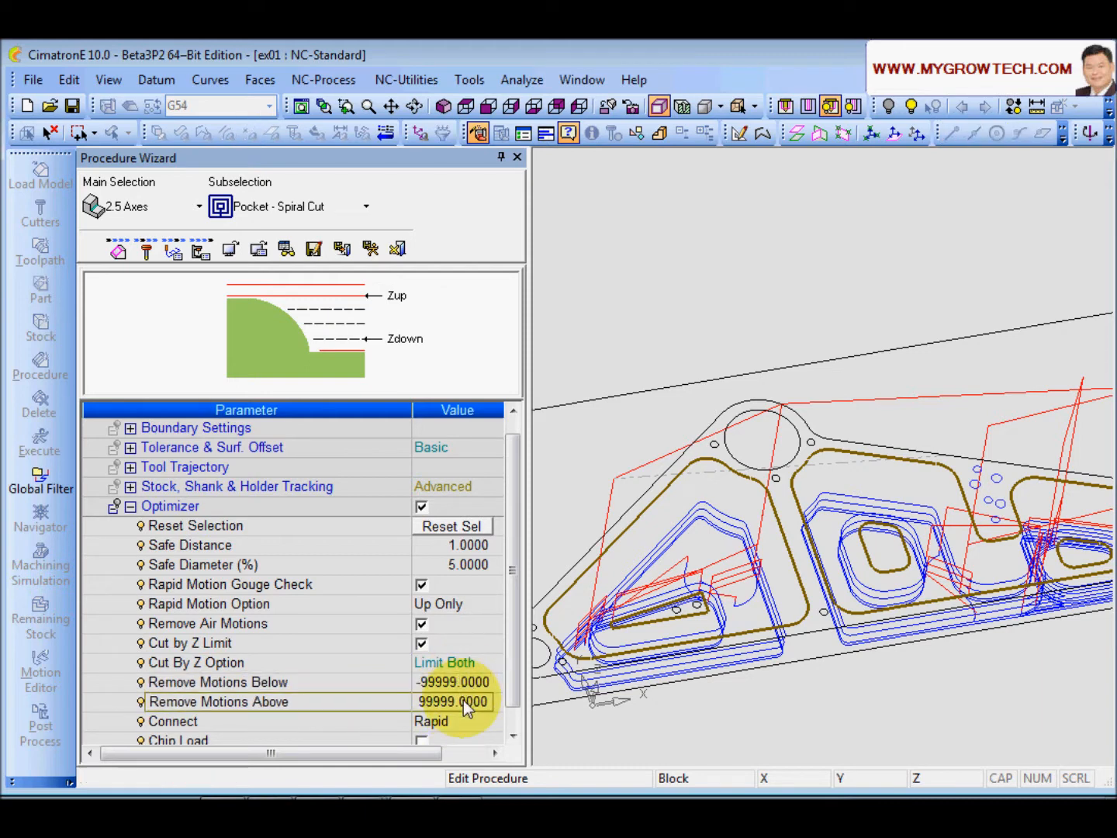
left_click(464, 682)
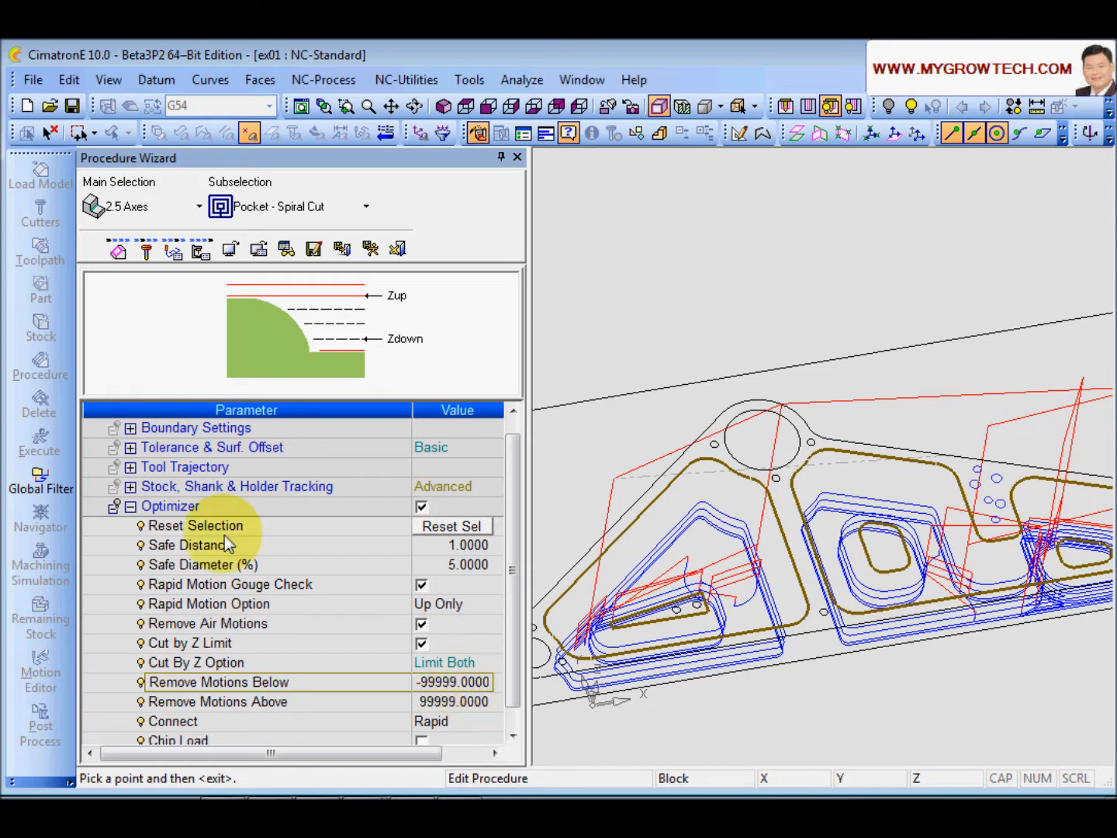
left_click(131, 466)
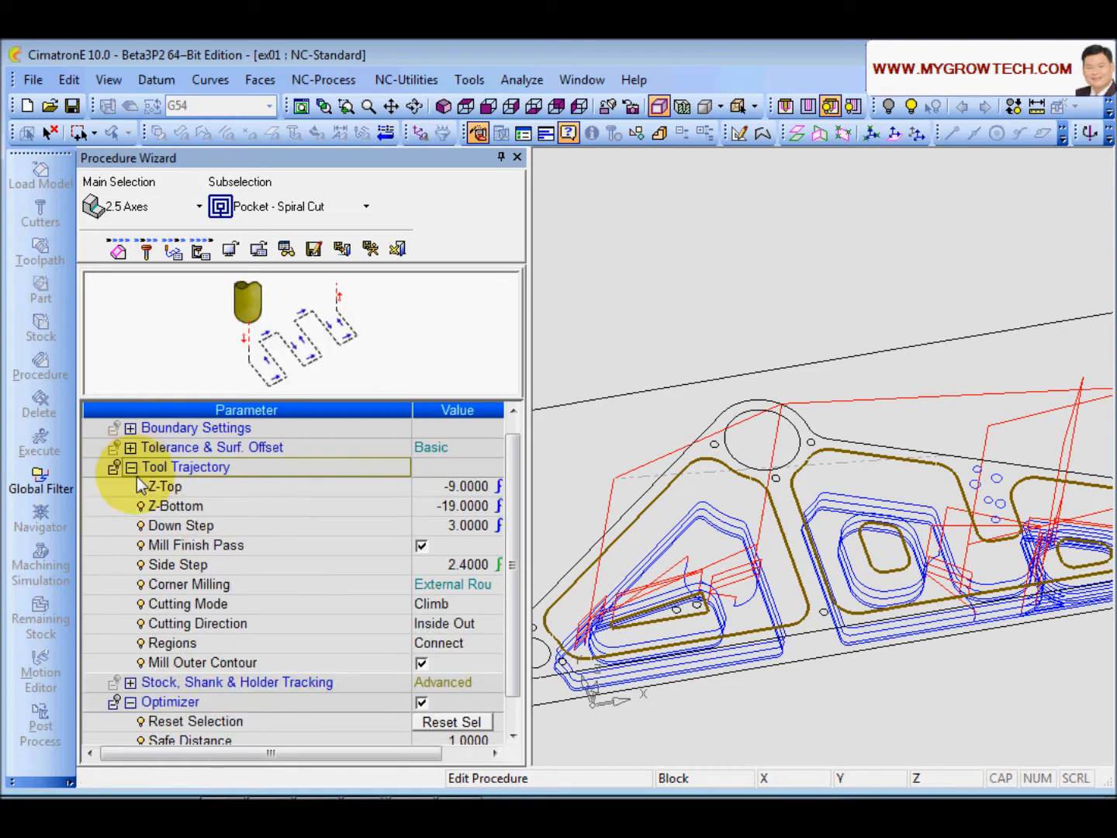
left_click(355, 488)
left_click(357, 506)
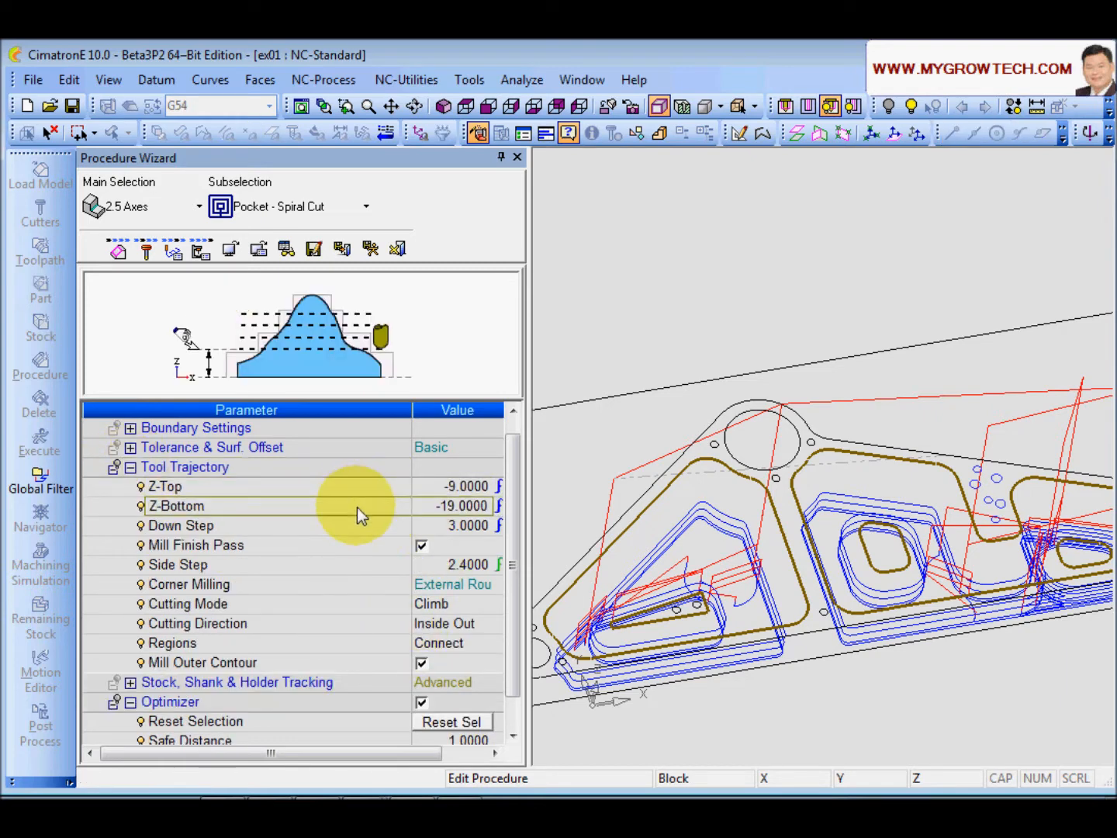
left_click(128, 467)
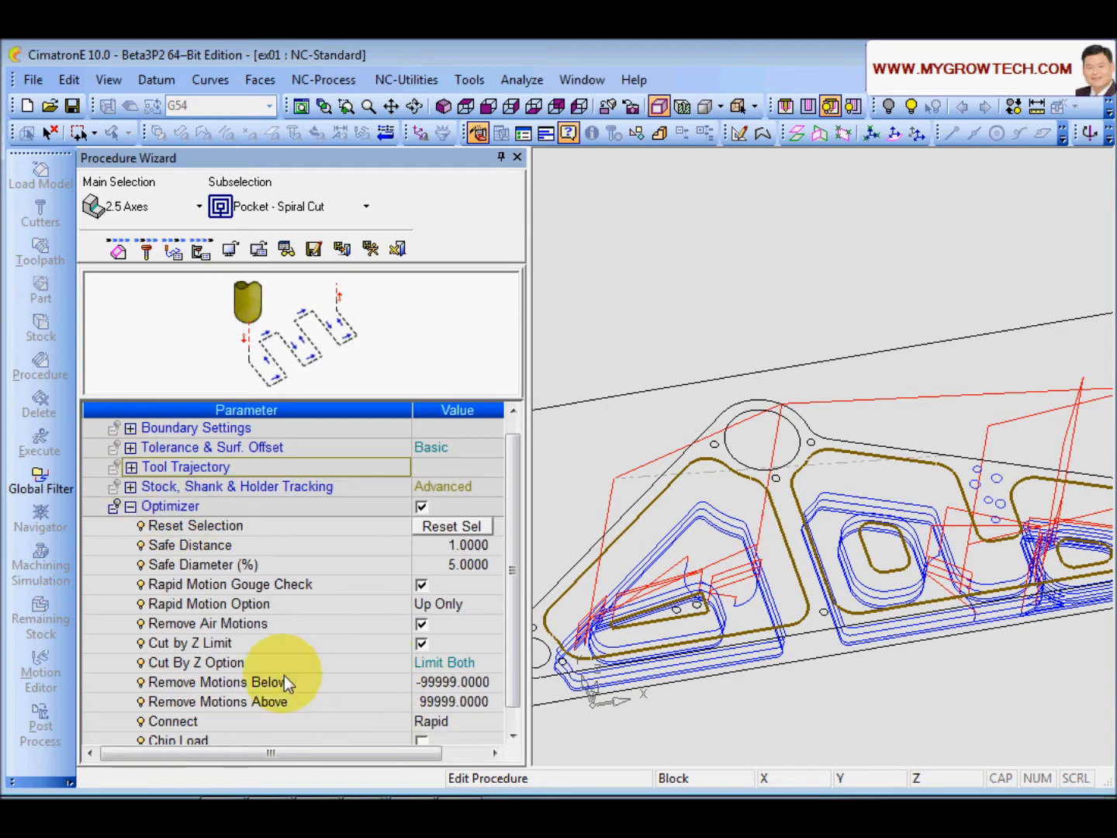
Step: Turn Cut by Z Limit back off in the Optimizer and exit the 2X-Pocket_52 procedure
left_click(283, 646)
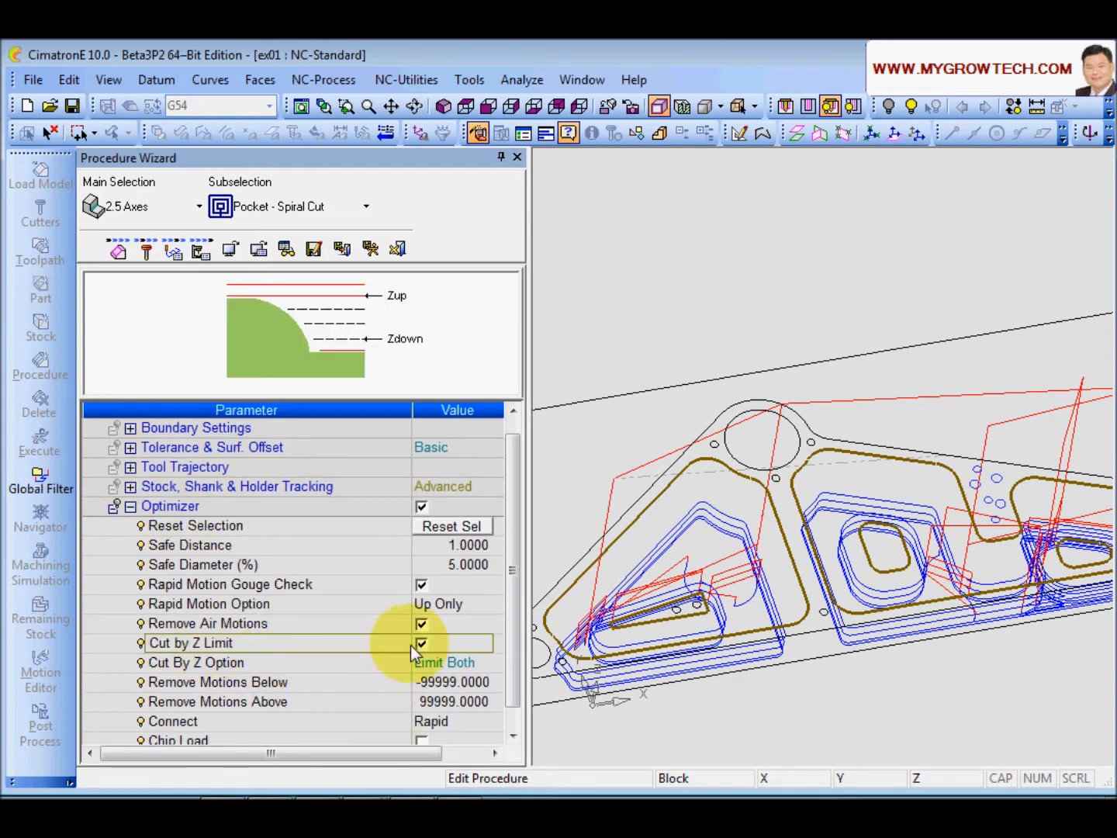
left_click(421, 643)
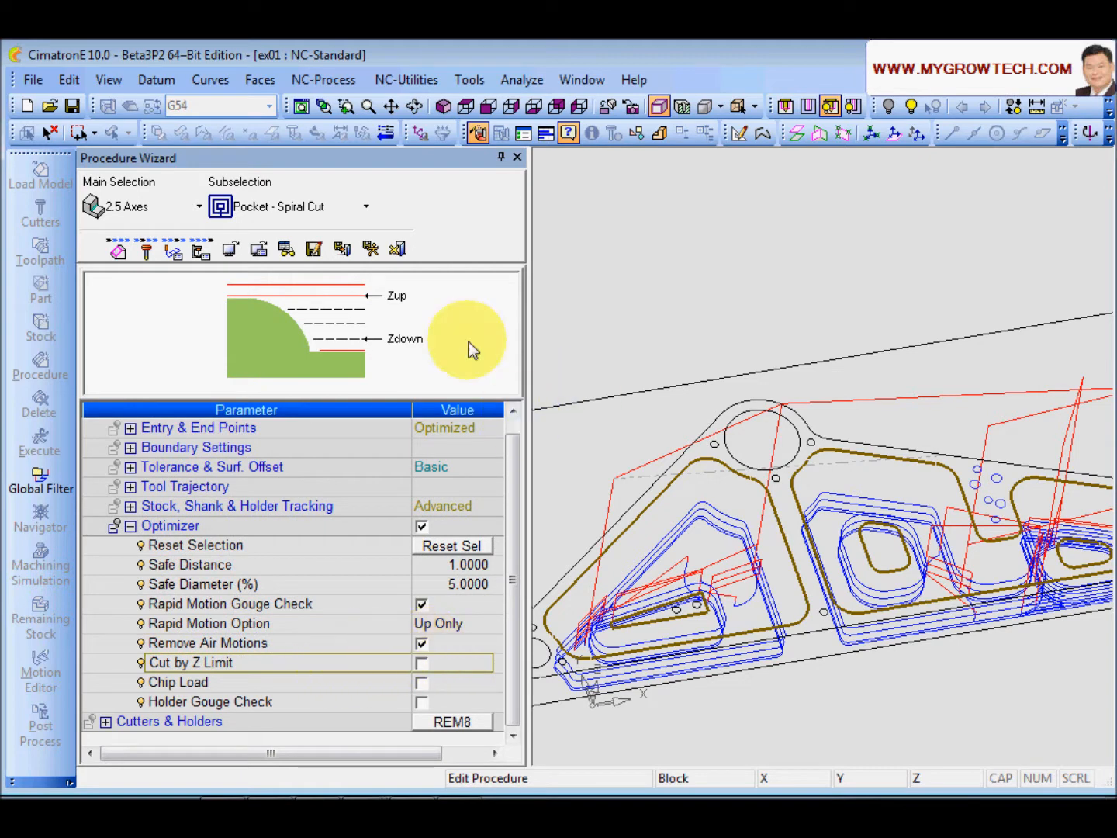
middle_click(659, 350)
left_click(560, 469)
Step: Hide the toolpath display of 2X-Pocket_52 and collapse the TP_G5410 toolpath folder
right_click_drag(439, 575, 433, 697, "ctrl")
middle_click_drag(338, 562, 303, 597, "ctrl")
left_click(239, 332)
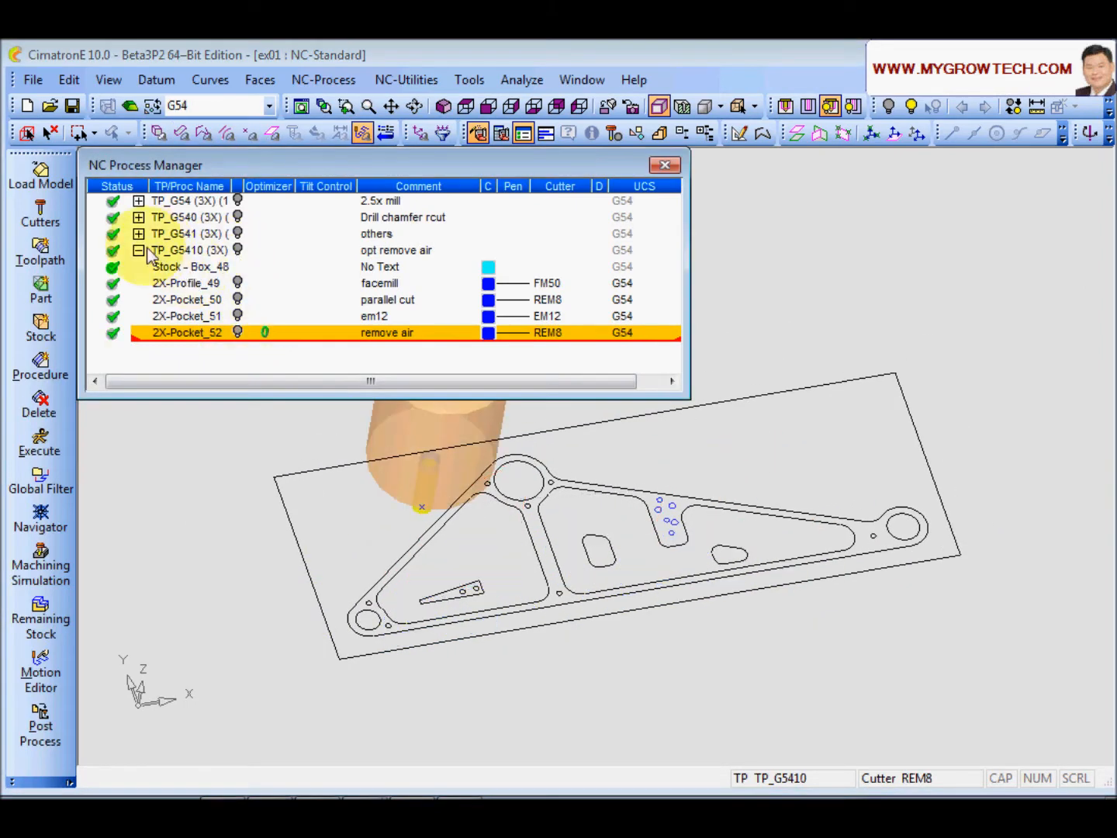
left_click(138, 250)
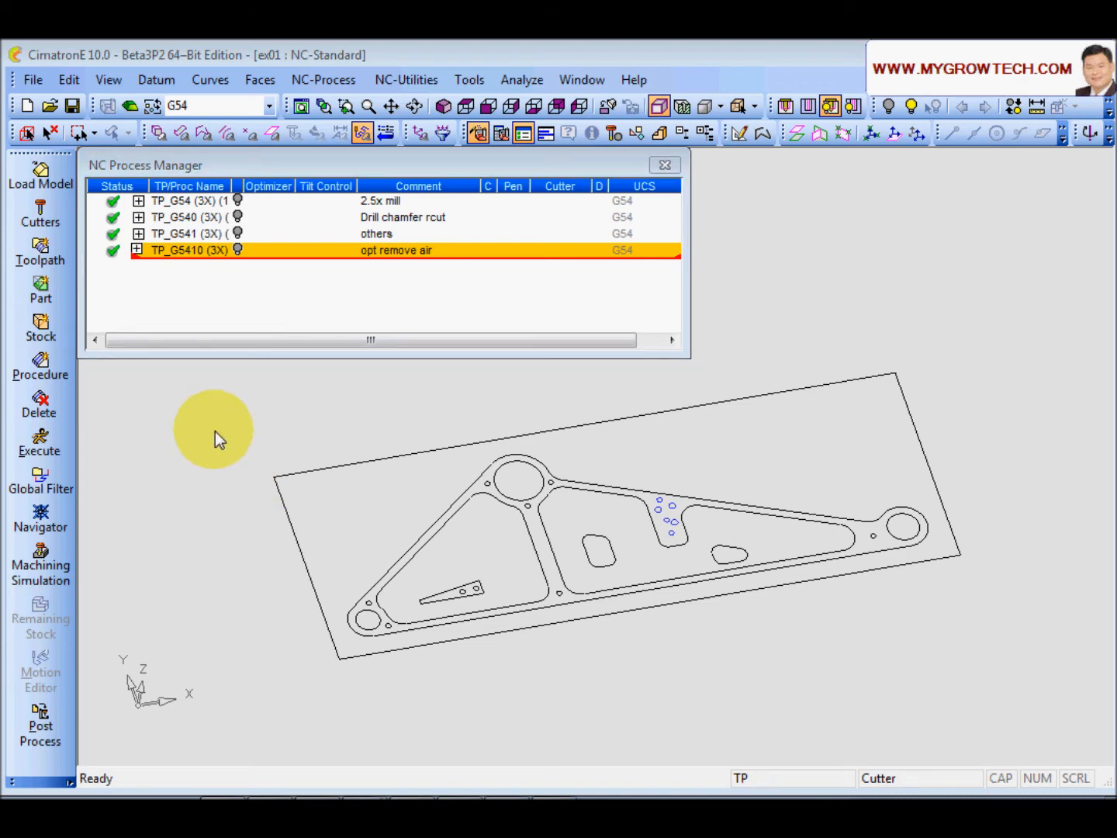
Step: Switch to the CAD modeling environment, set the top view and start a sketch on the default plane
left_click(130, 107)
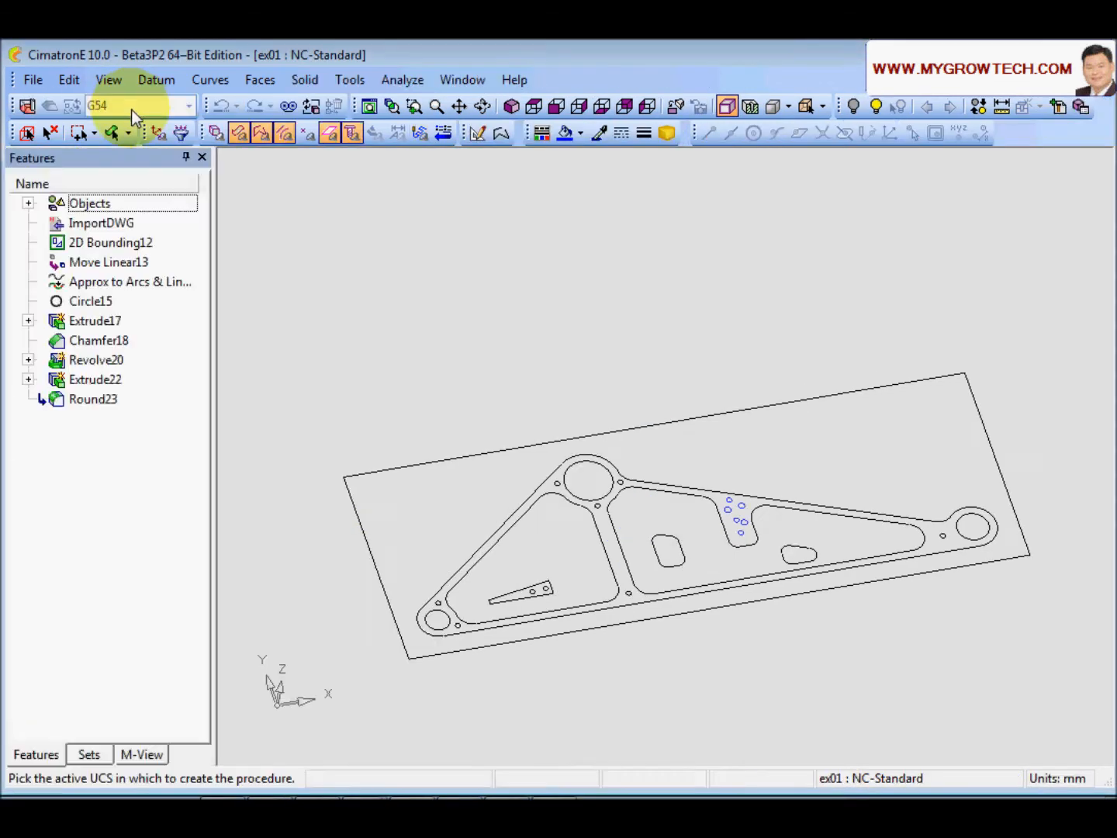
left_click(533, 107)
middle_click_drag(558, 655, 582, 488)
scroll(582, 488, "up", 1)
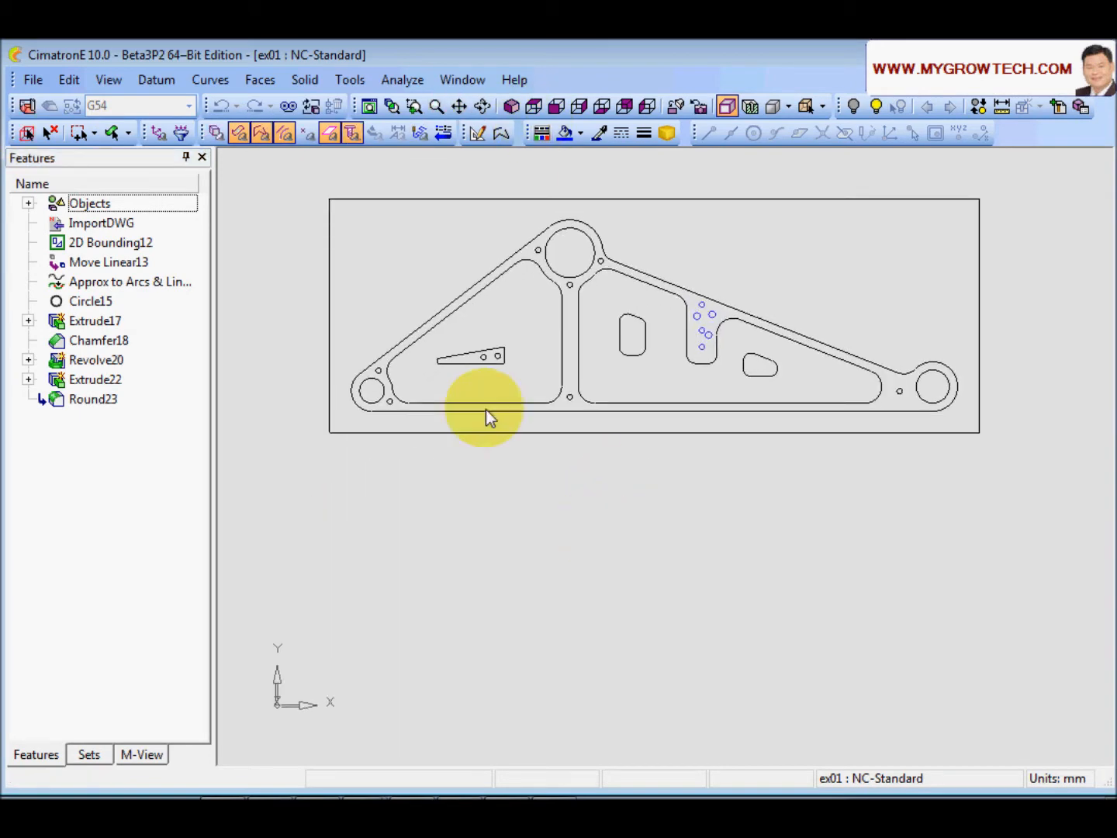
left_click(477, 133)
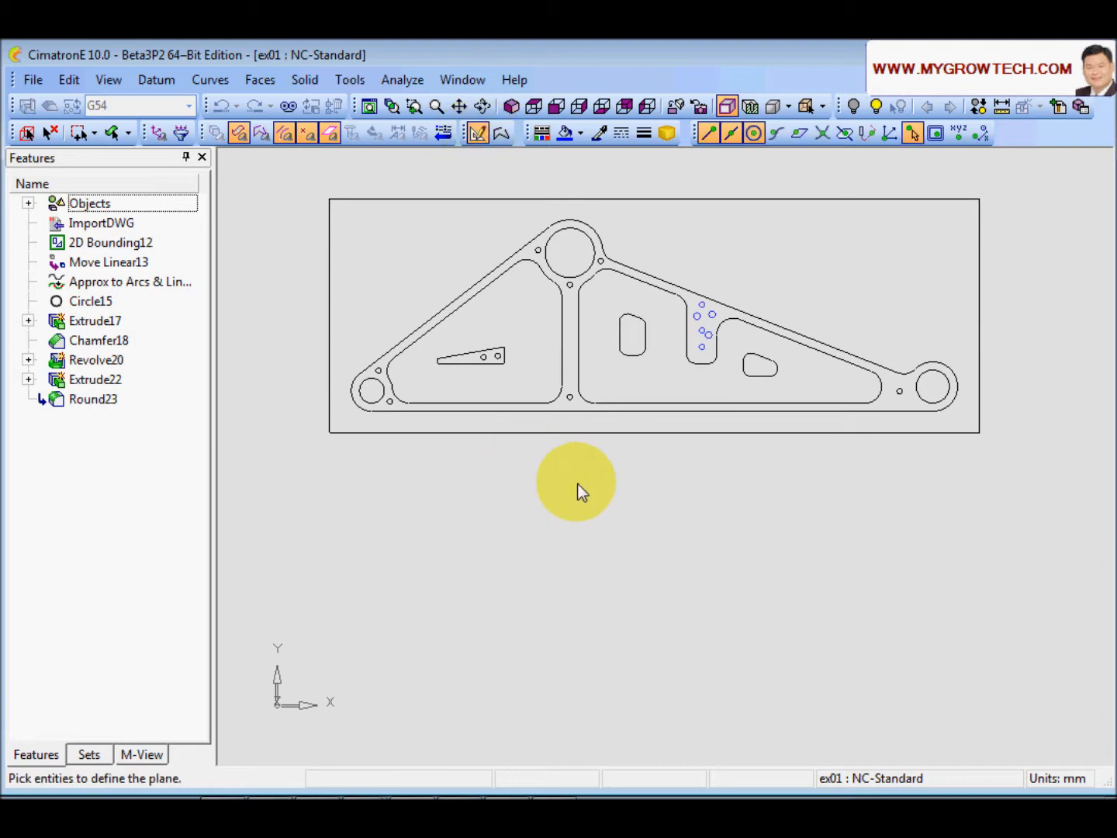
middle_click(597, 485)
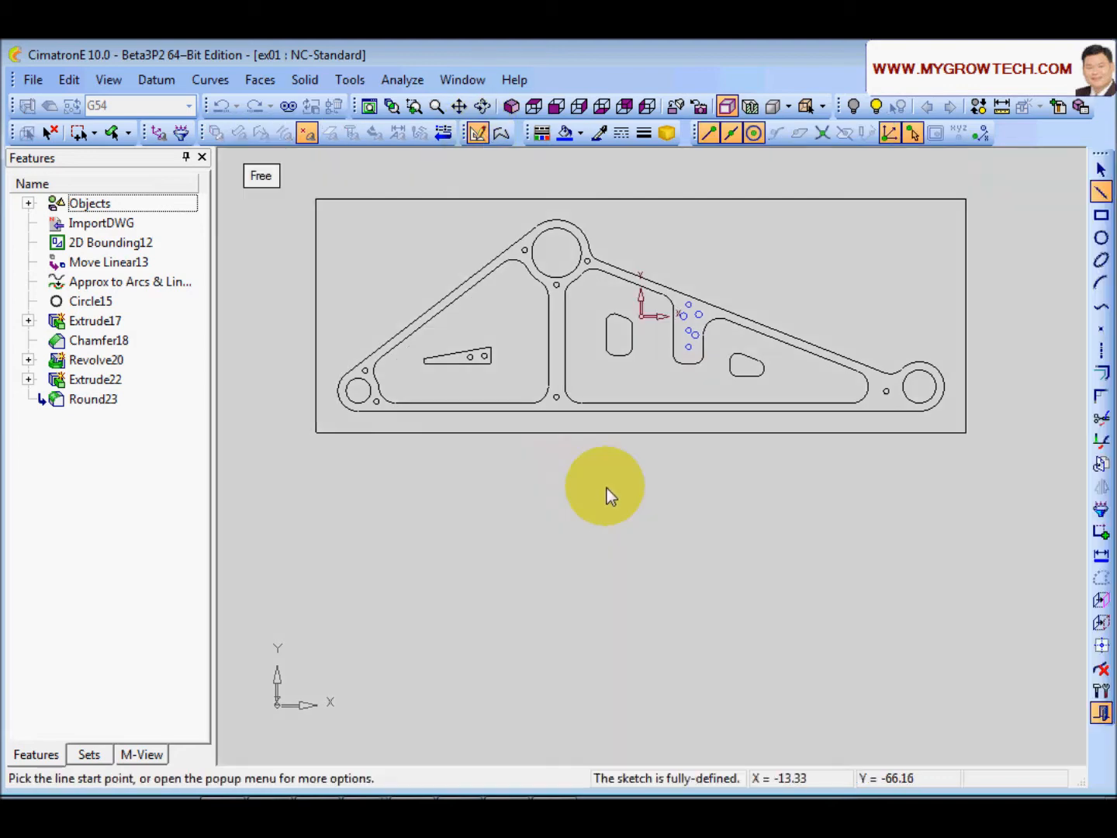
Step: Sketch a dimensioned ellipse below the plate with Axis X 100, Axis Y 50 and angle 0
left_click(1101, 260)
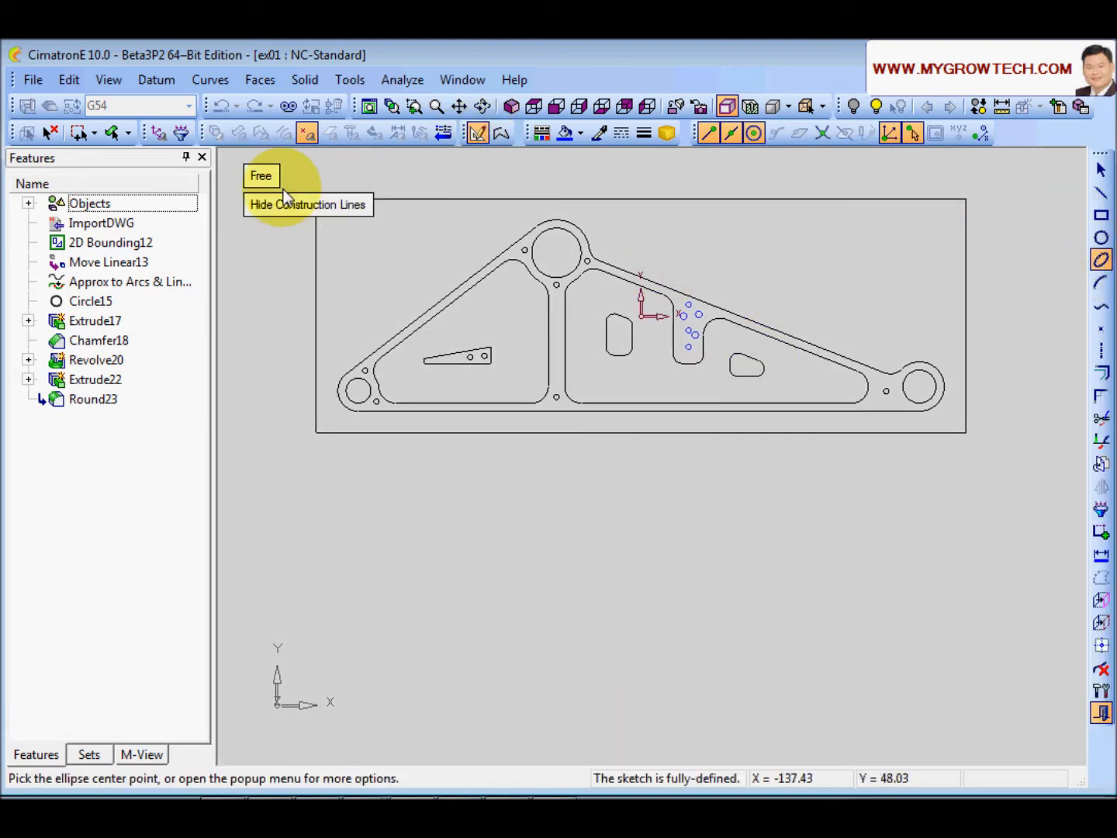
left_click(262, 177)
left_click(303, 209)
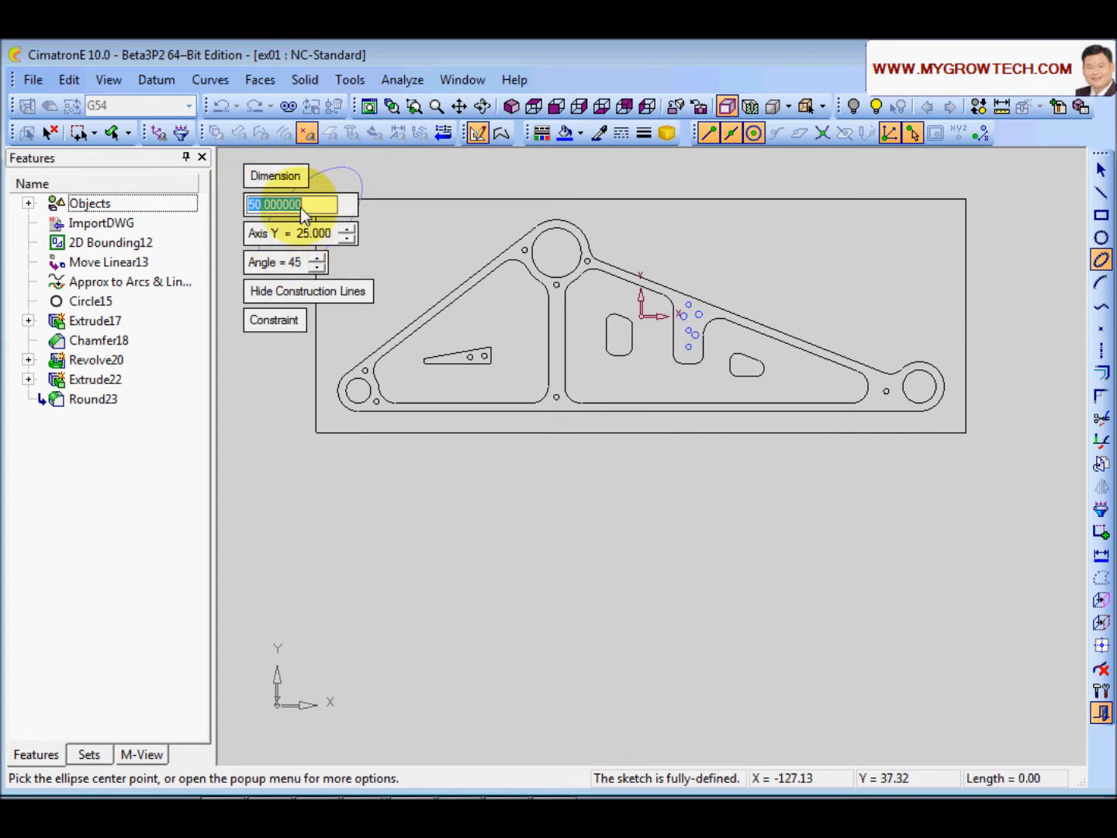
type("100")
key("Return")
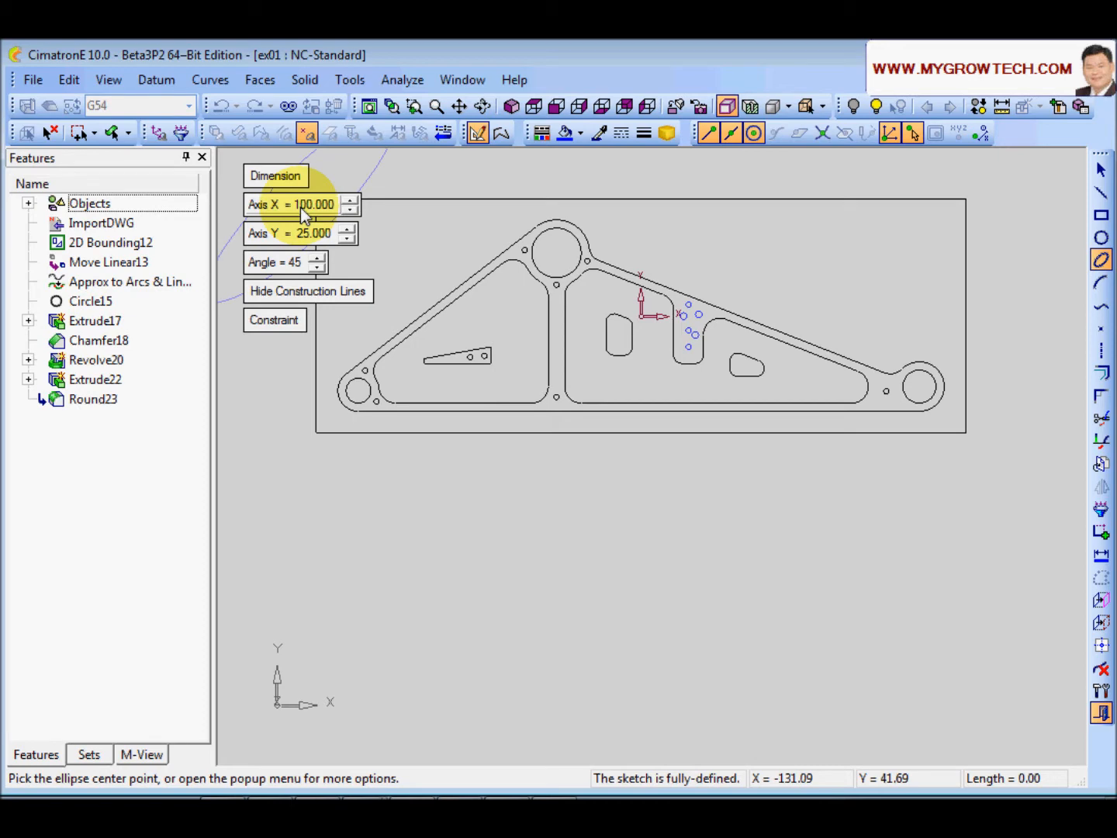
left_click(303, 234)
type("50")
key("Return")
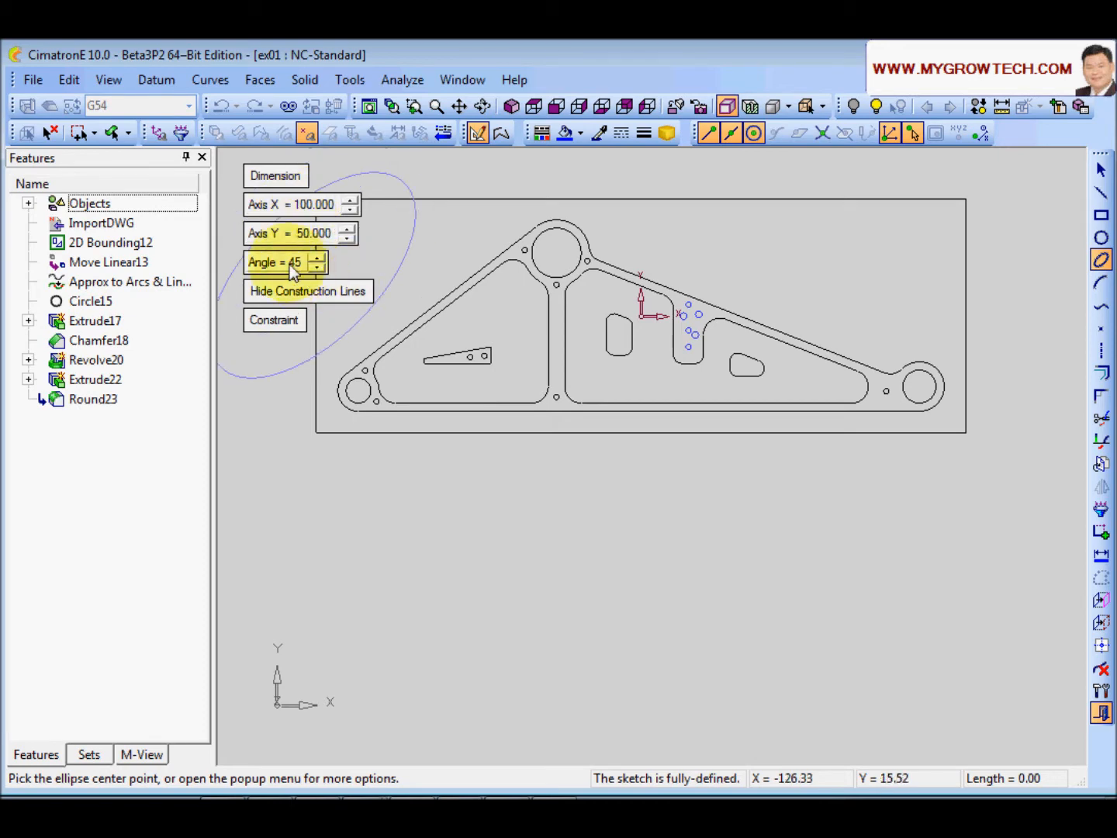
left_click(289, 262)
type("0")
key("Return")
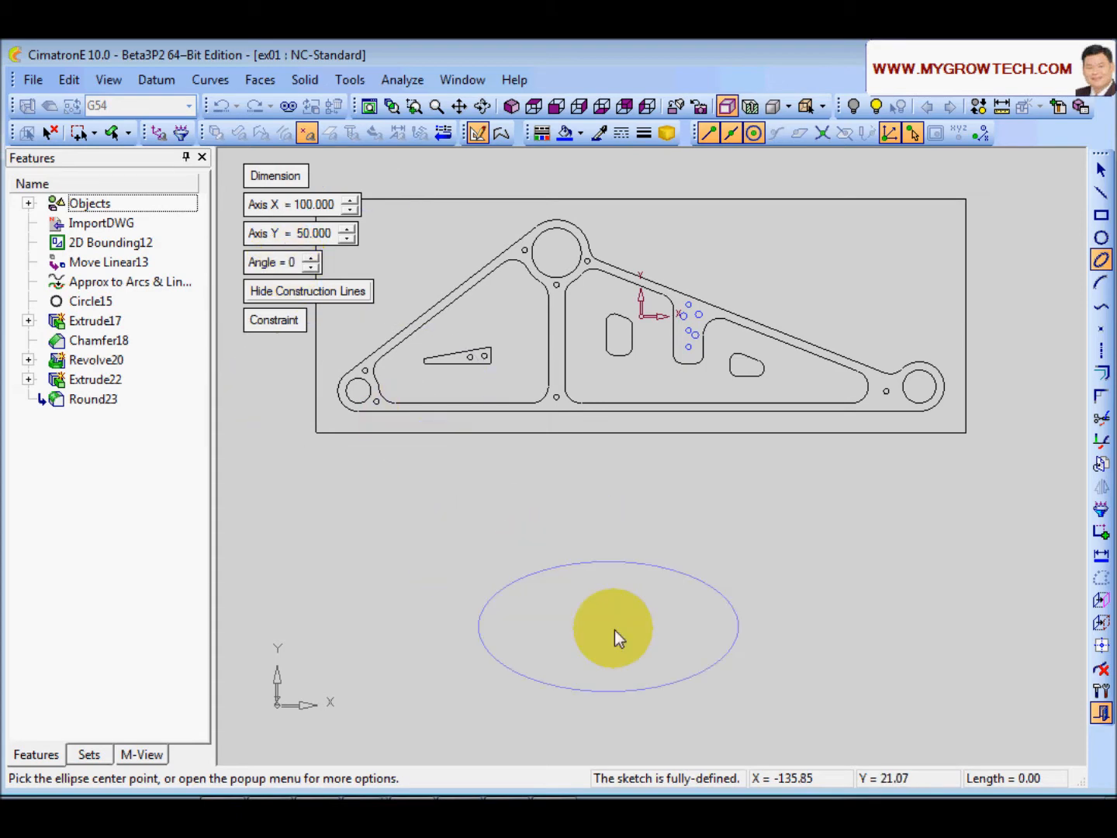
left_click(591, 641)
Step: Finish the ellipse sketch and change its color to black
middle_click(564, 508)
right_click(590, 505)
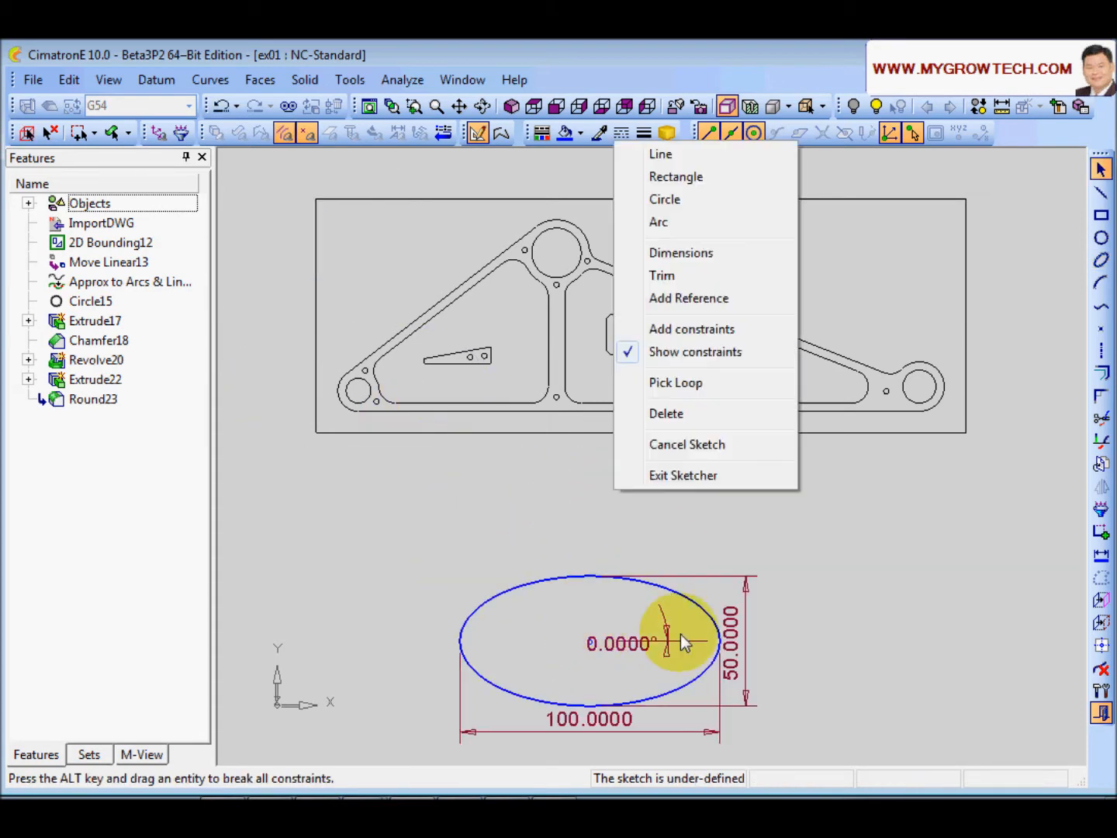
left_click(717, 476)
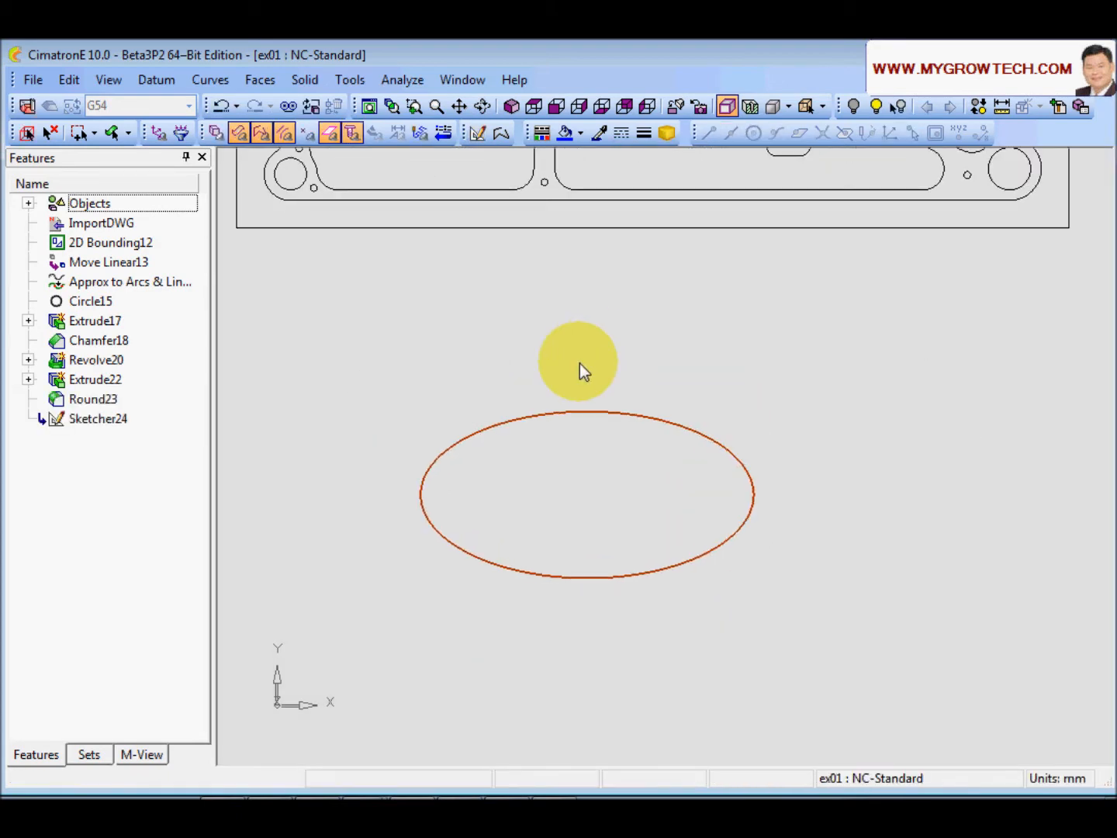
left_click(579, 137)
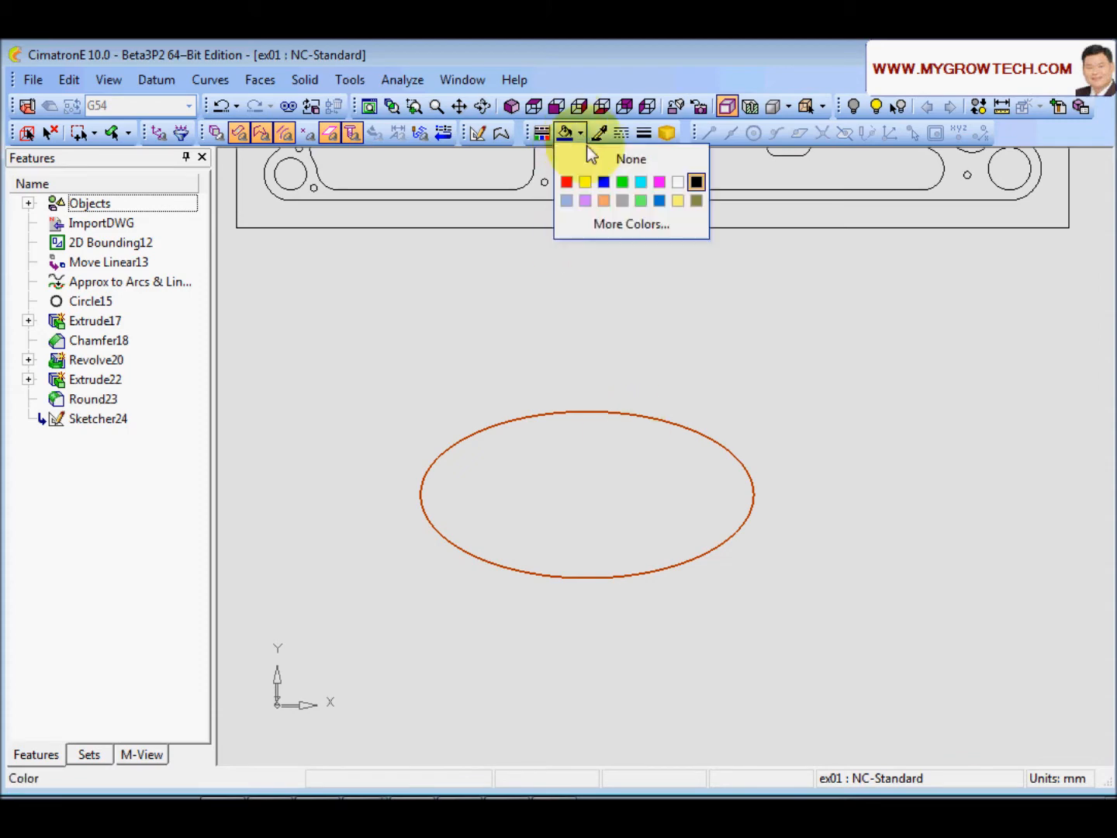
left_click(693, 179)
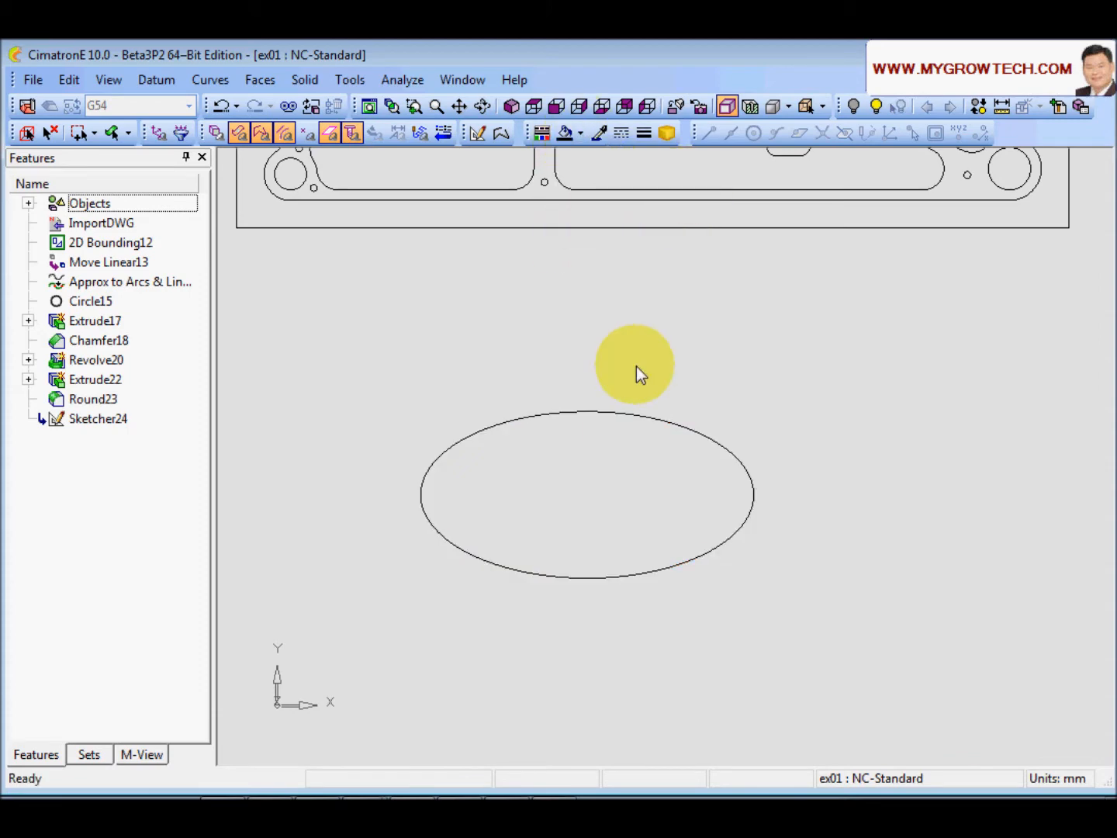
Step: Return to the NC environment and create a 3 Axis toolpath TP_G542 on UCS G54 with the comment "tol & approx"
left_click(26, 106)
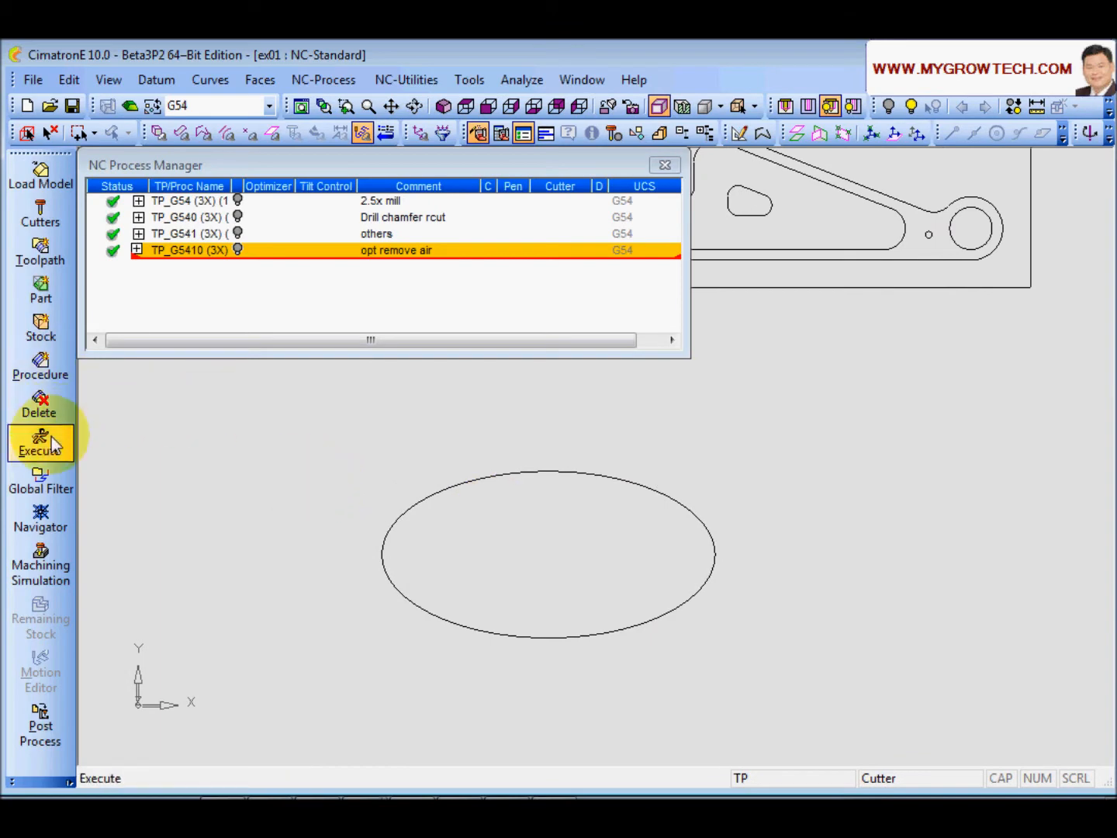
left_click(40, 253)
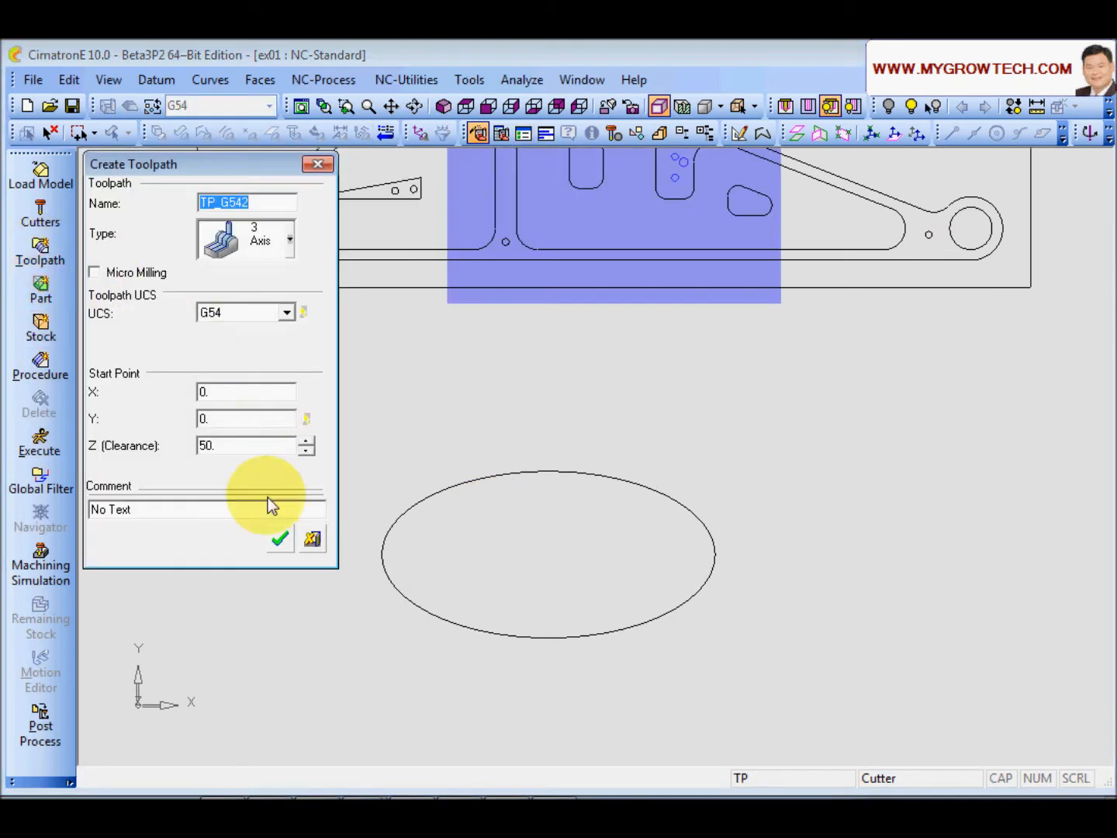
left_click(131, 510)
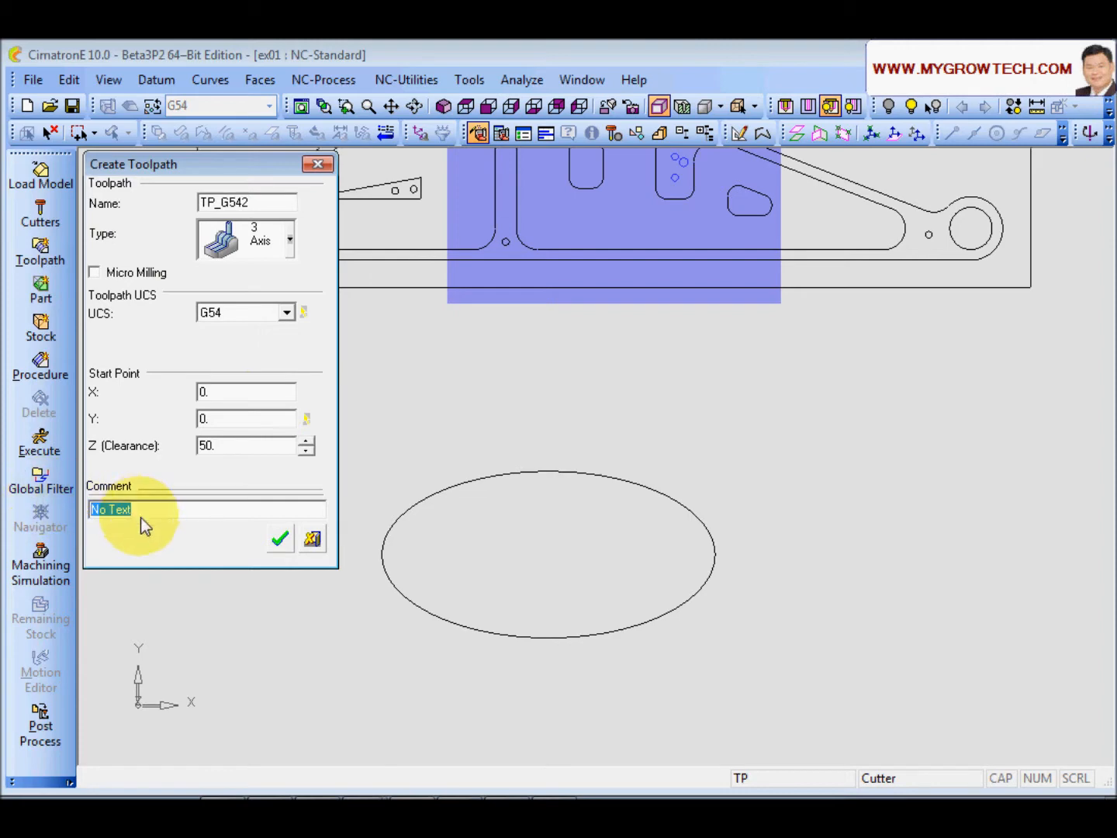
type("tol & approx")
key("Tab")
left_click(280, 536)
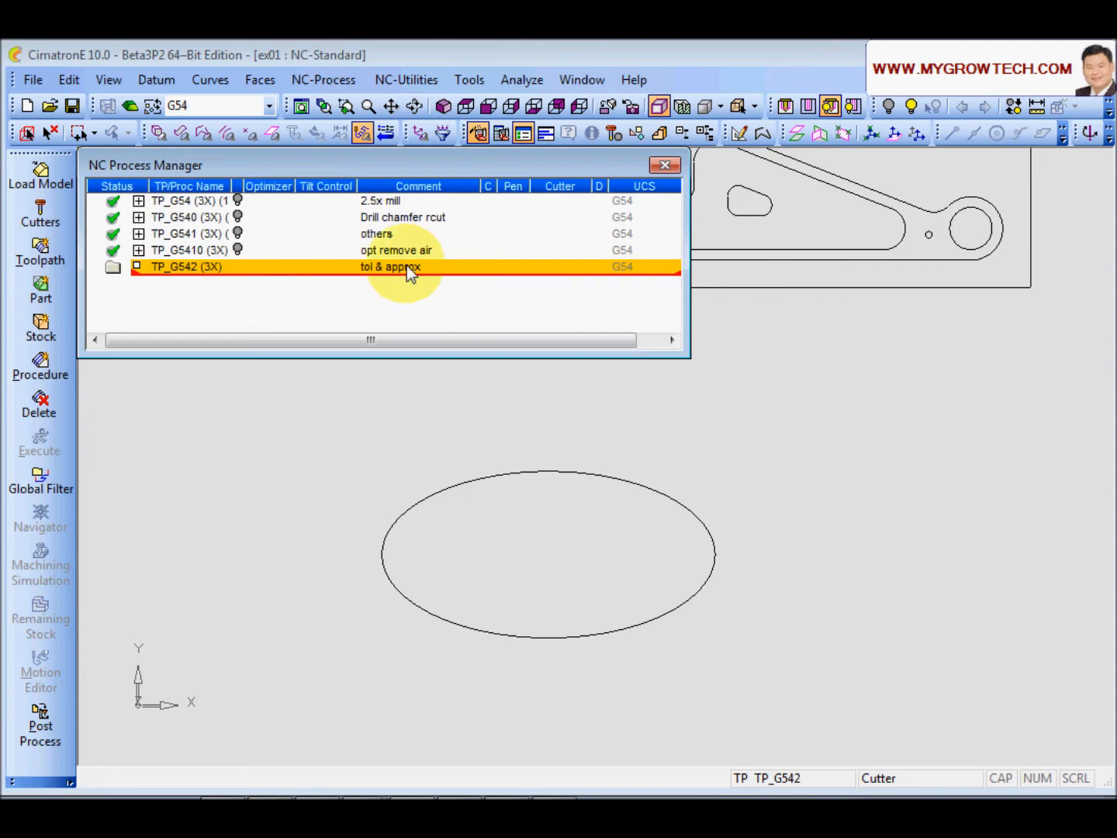
Step: Start a 2.5 Axes Profile Closed Contour procedure in the new toolpath and assign cutter REM8
left_click(40, 369)
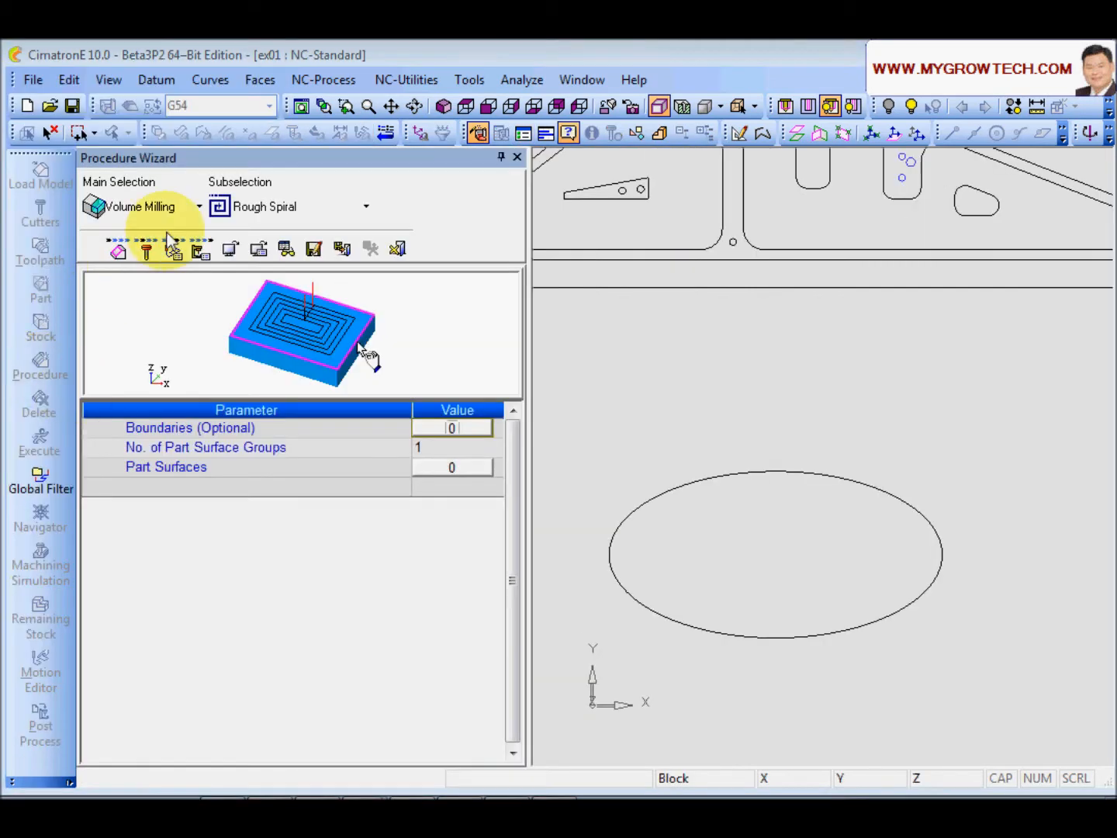
left_click(200, 207)
left_click(148, 349)
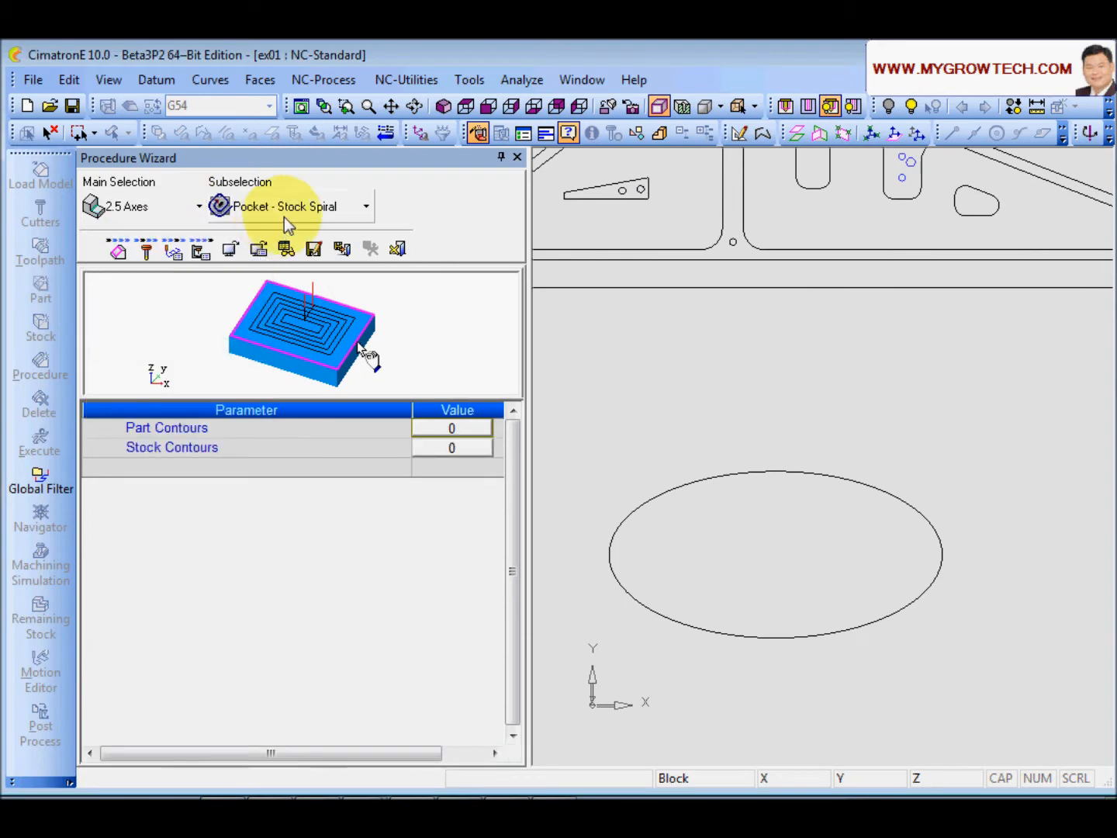
left_click(293, 208)
left_click(330, 351)
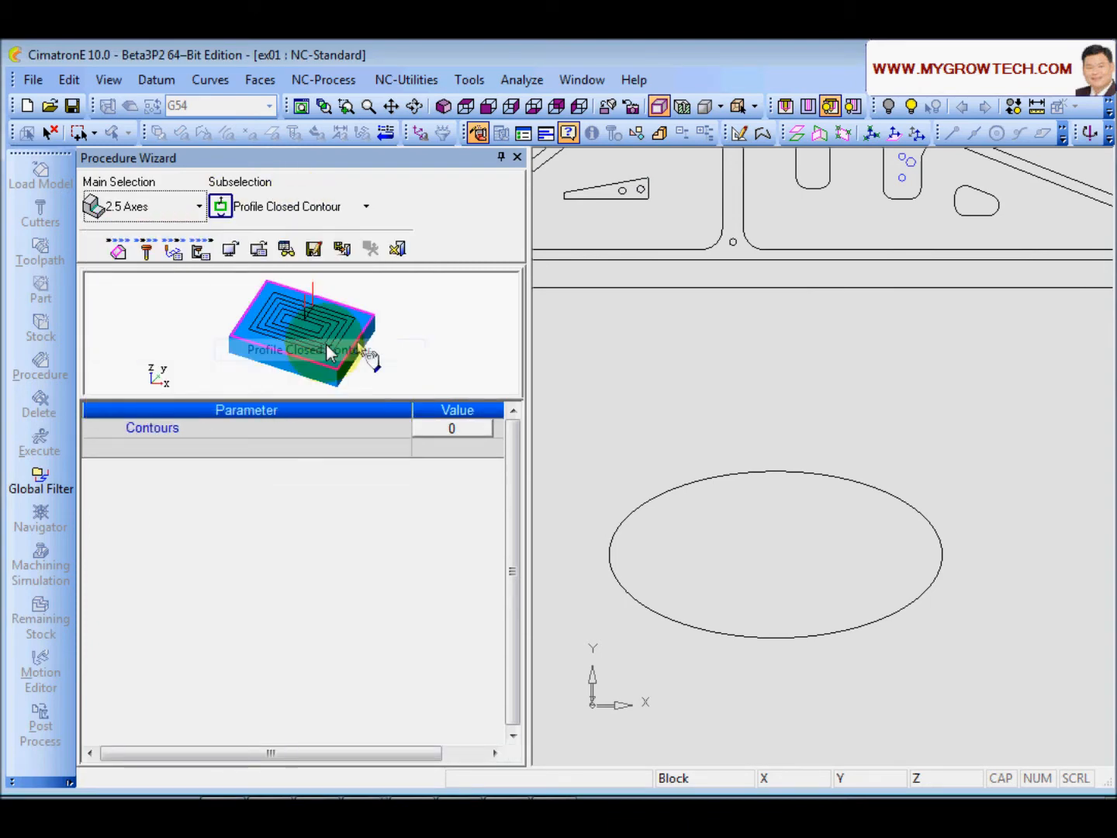
left_click(147, 253)
left_click(214, 190)
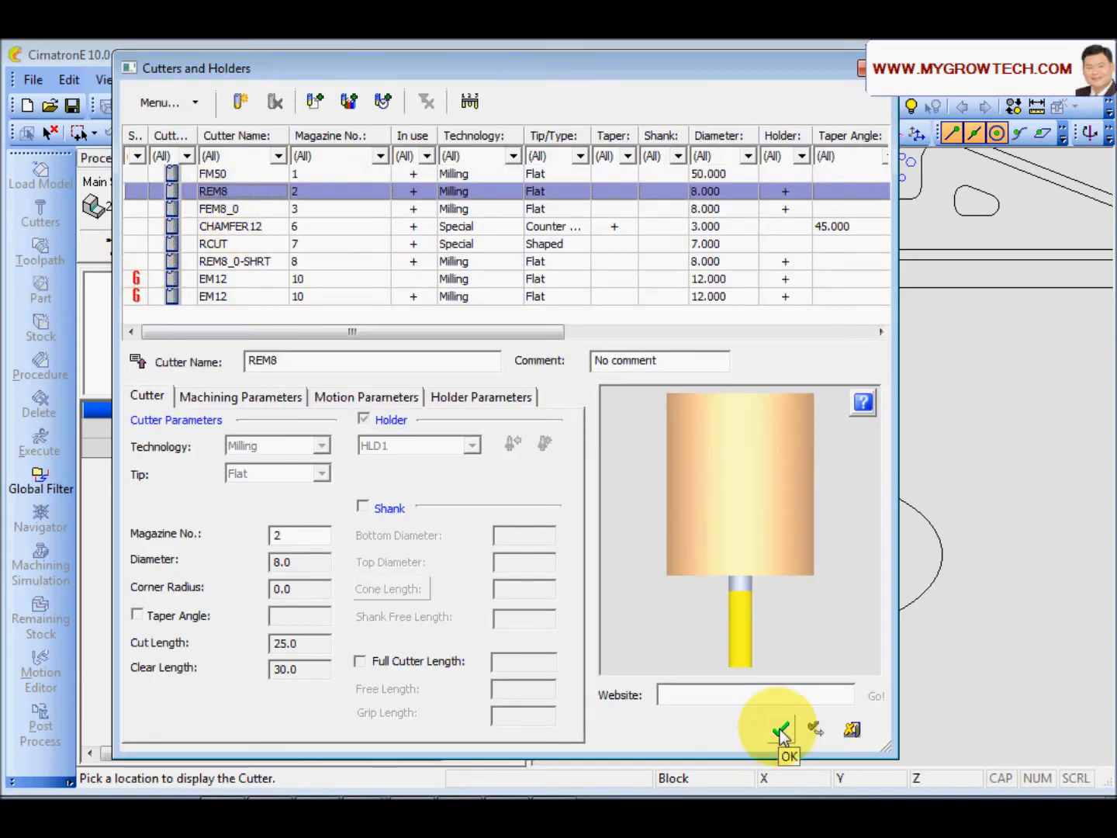
left_click(779, 730)
Step: Select the ellipse as the procedure's closed contour with the milling side set to Outside
left_click(451, 431)
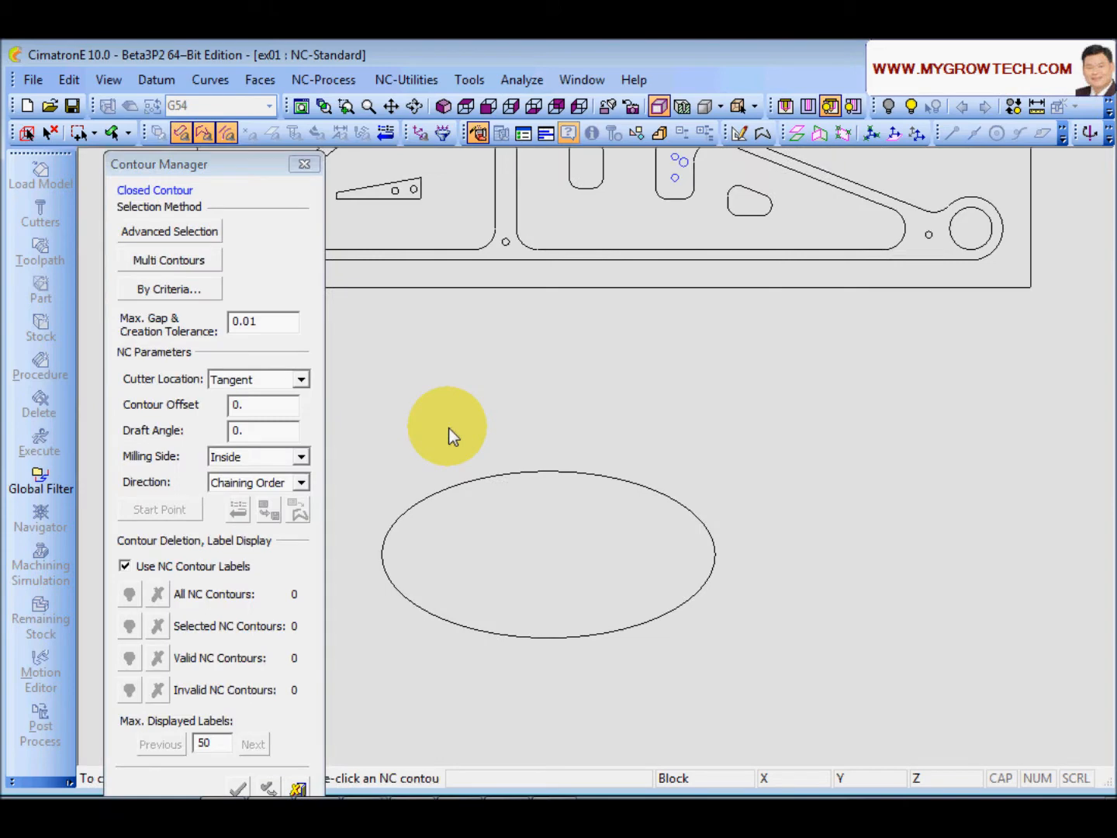
left_click(301, 456)
left_click(266, 491)
left_click(698, 516)
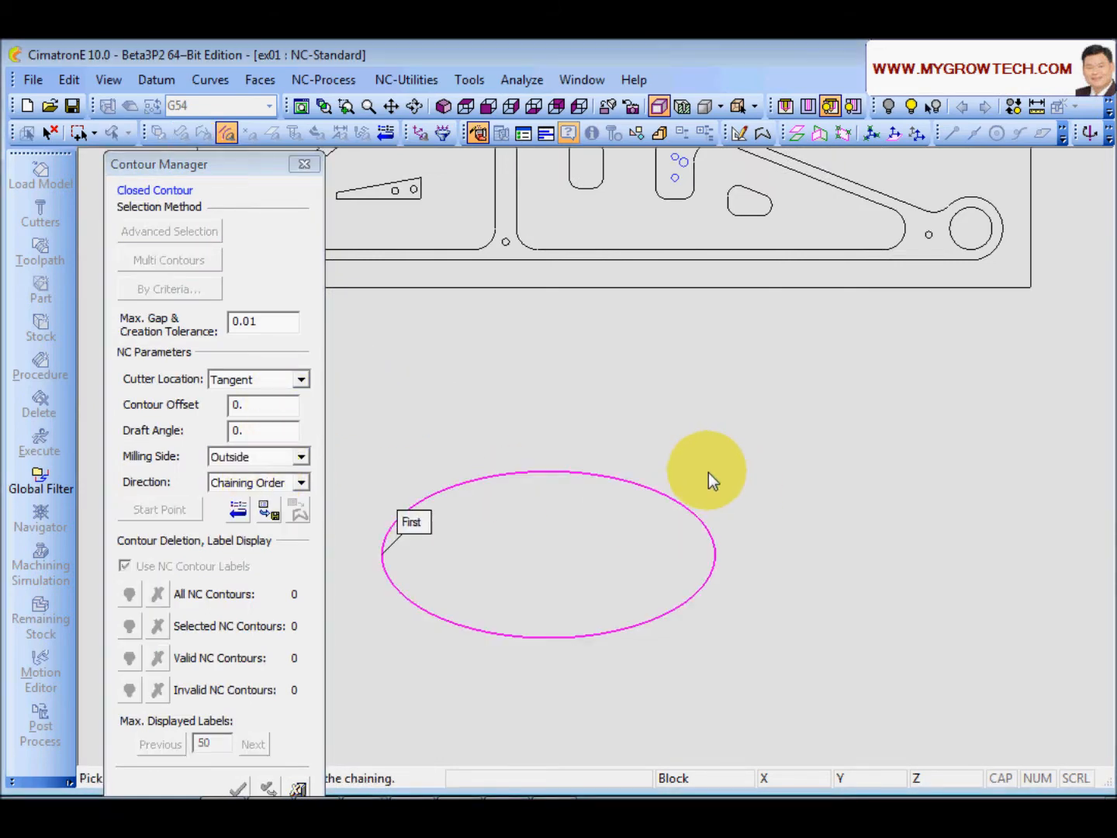
middle_click(706, 442)
middle_click(681, 411)
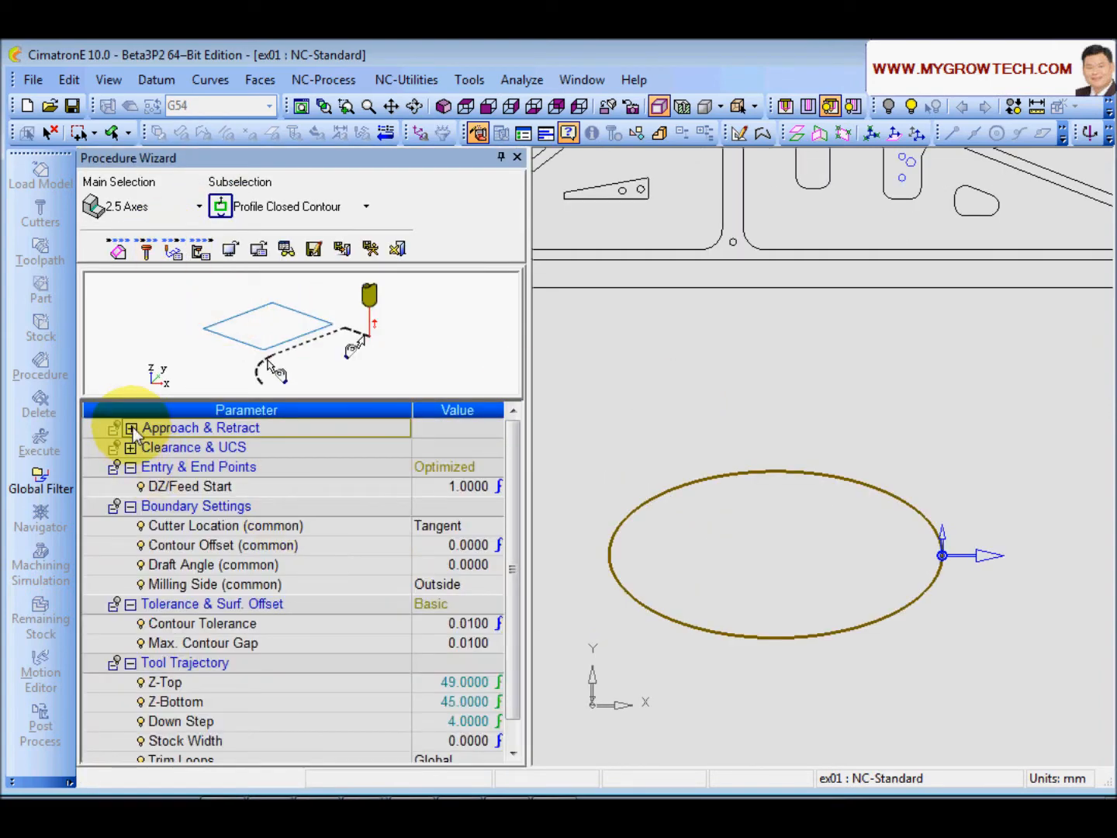
Step: Set both the contour approach and retract types to Tangent and collapse the approach, clearance and boundary parameter groups
left_click(131, 428)
left_click(466, 448)
left_click(453, 484)
left_click(464, 506)
left_click(482, 507)
left_click(447, 543)
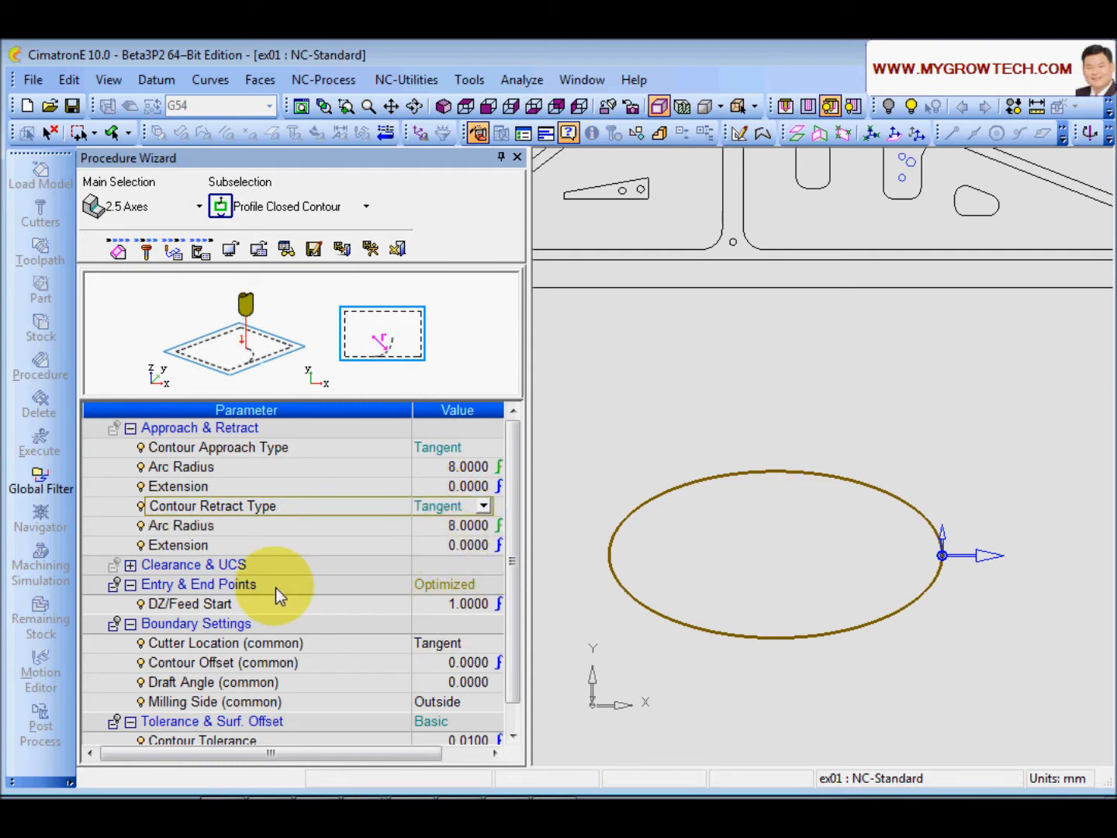
left_click(129, 429)
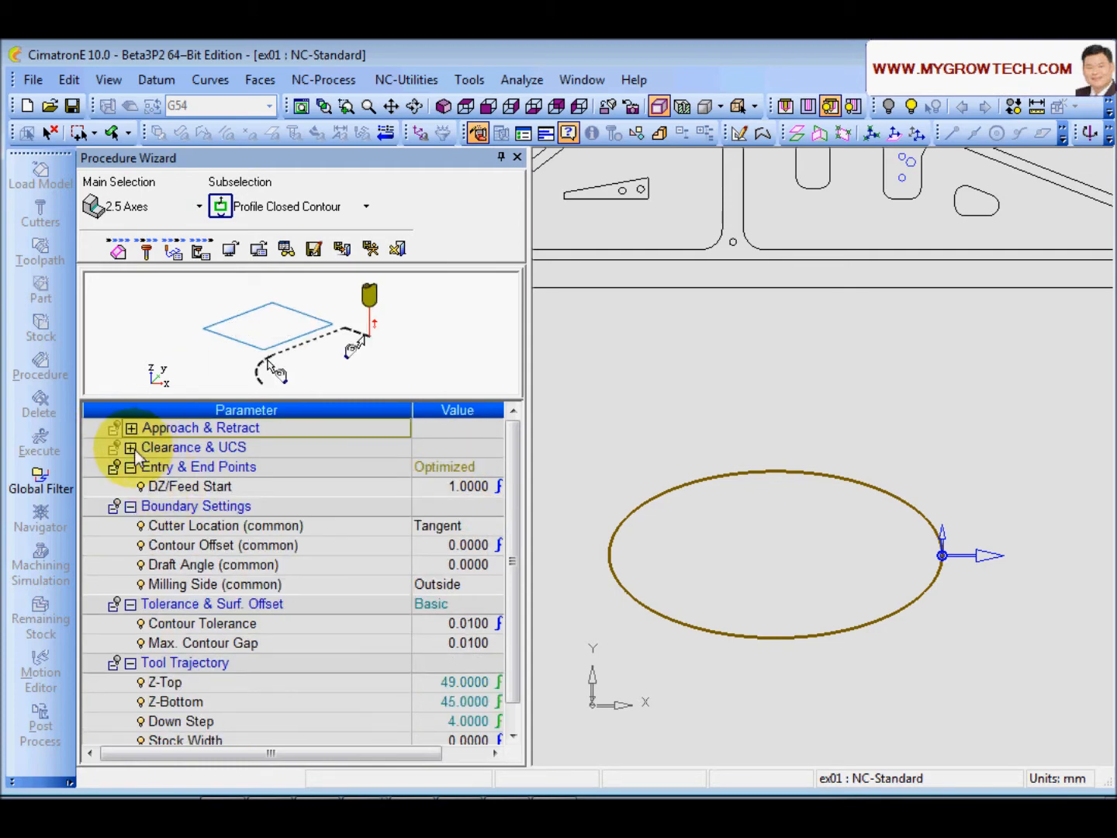
left_click(130, 448)
left_click(130, 448)
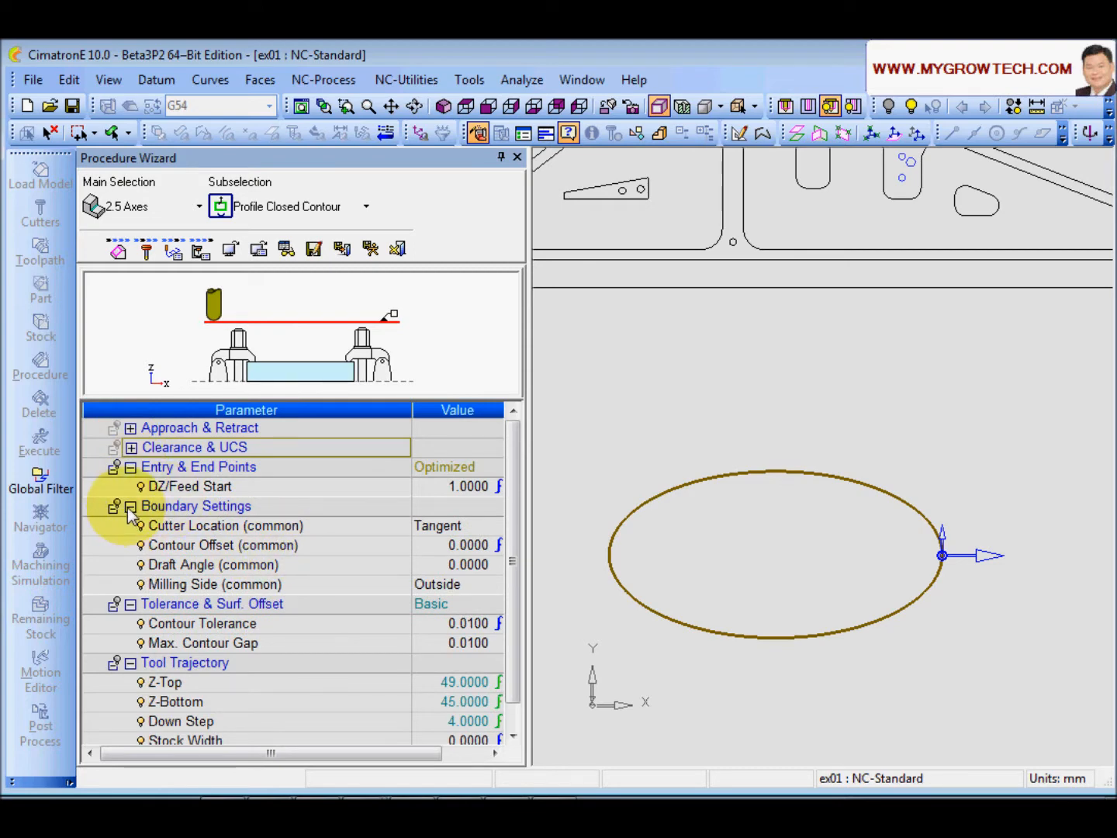
left_click(128, 507)
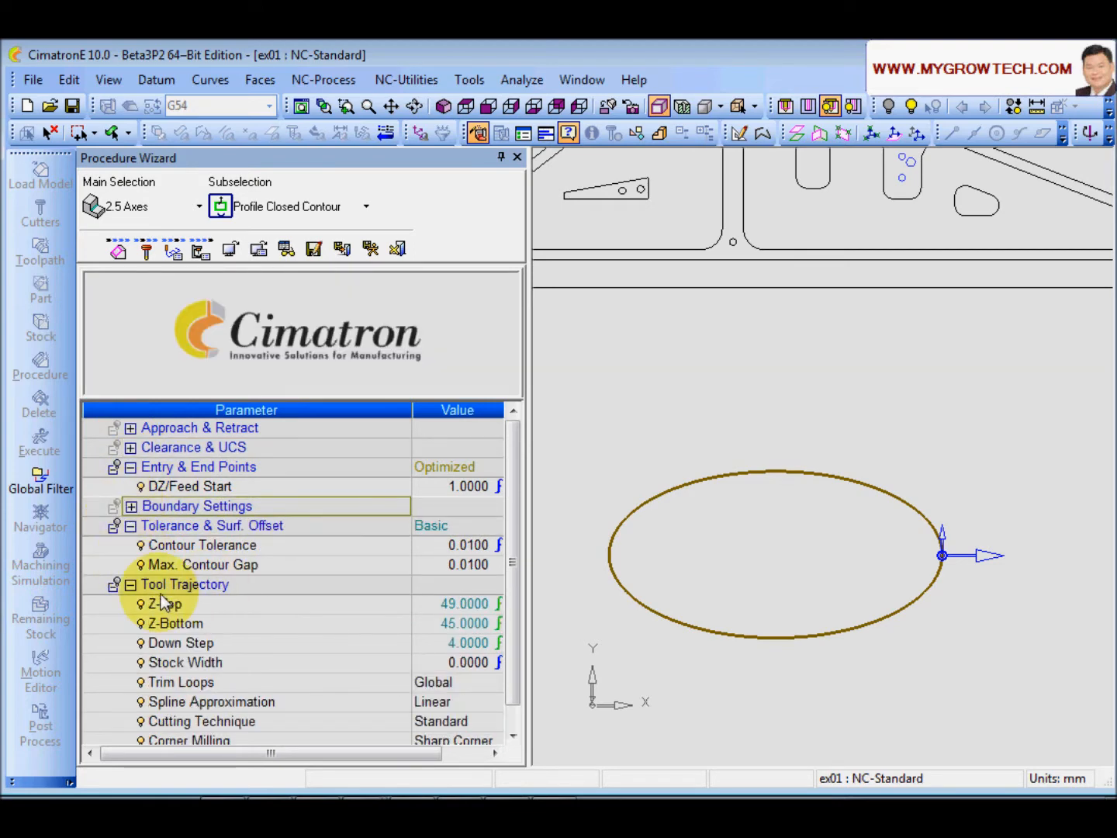
Step: Set the tool trajectory to Z-Top 0, Z-Bottom -10 and Down Step 10
left_click(429, 608)
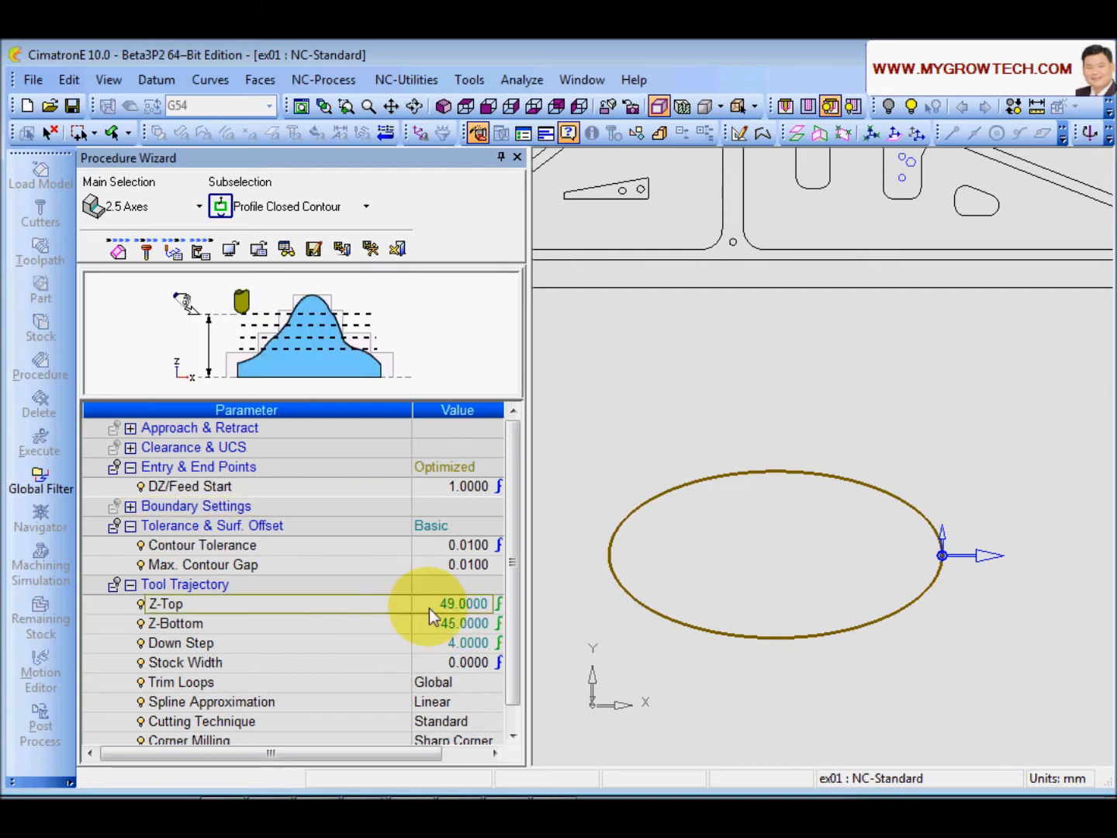
left_click(429, 609)
type("0")
key("Return")
left_click(429, 629)
type("-10")
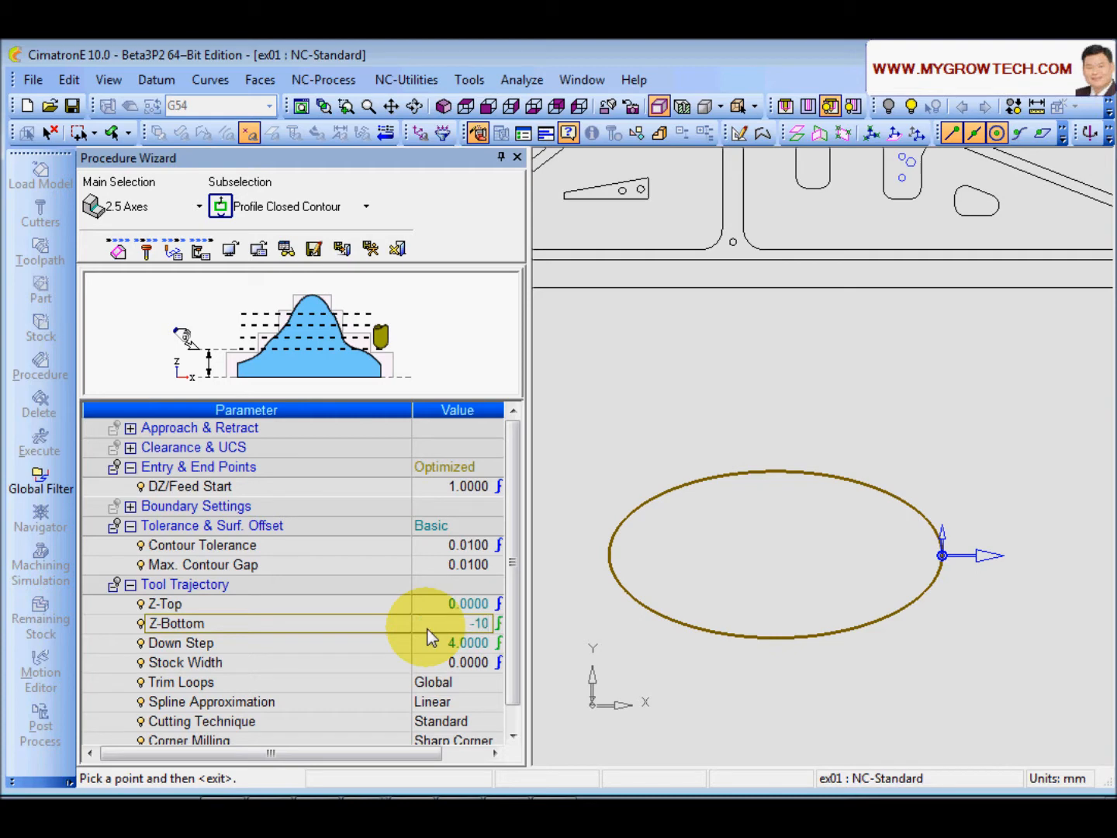
key("Return")
left_click(425, 646)
type("10")
key("Return")
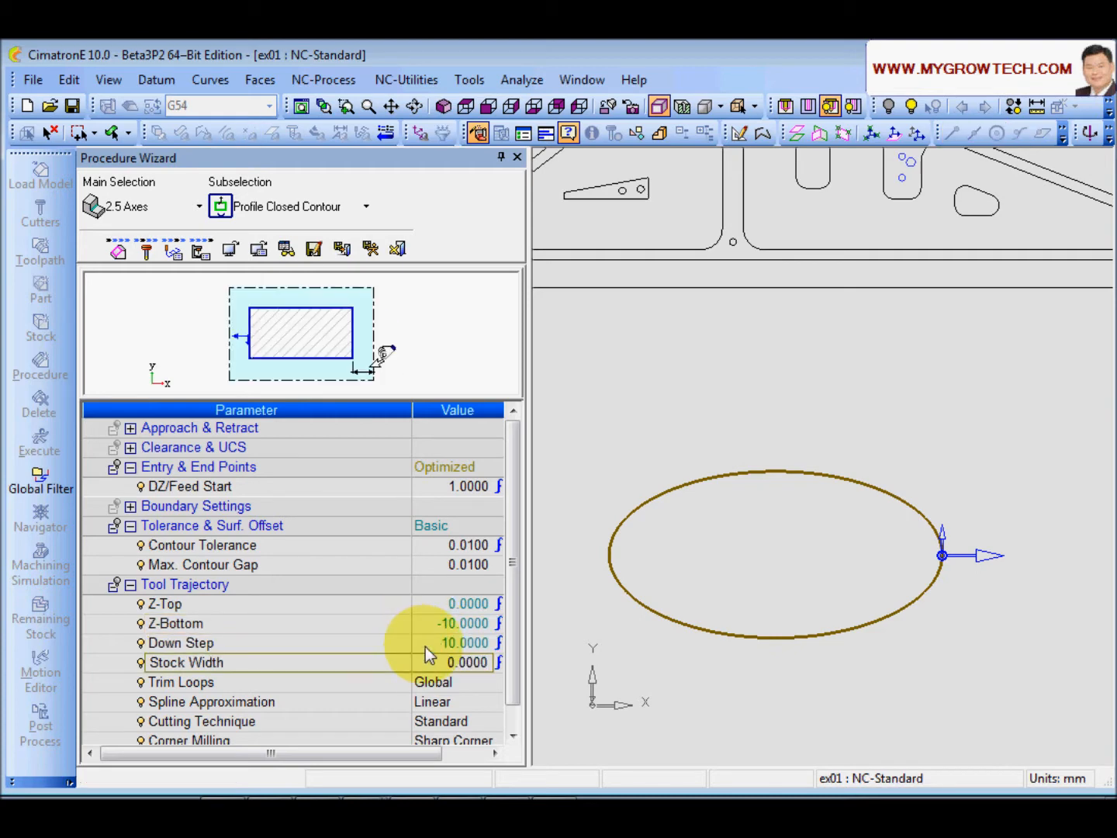
Step: Change the profile procedure's cutting mode to Climb
left_click_drag(510, 637, 499, 667)
left_click(488, 666)
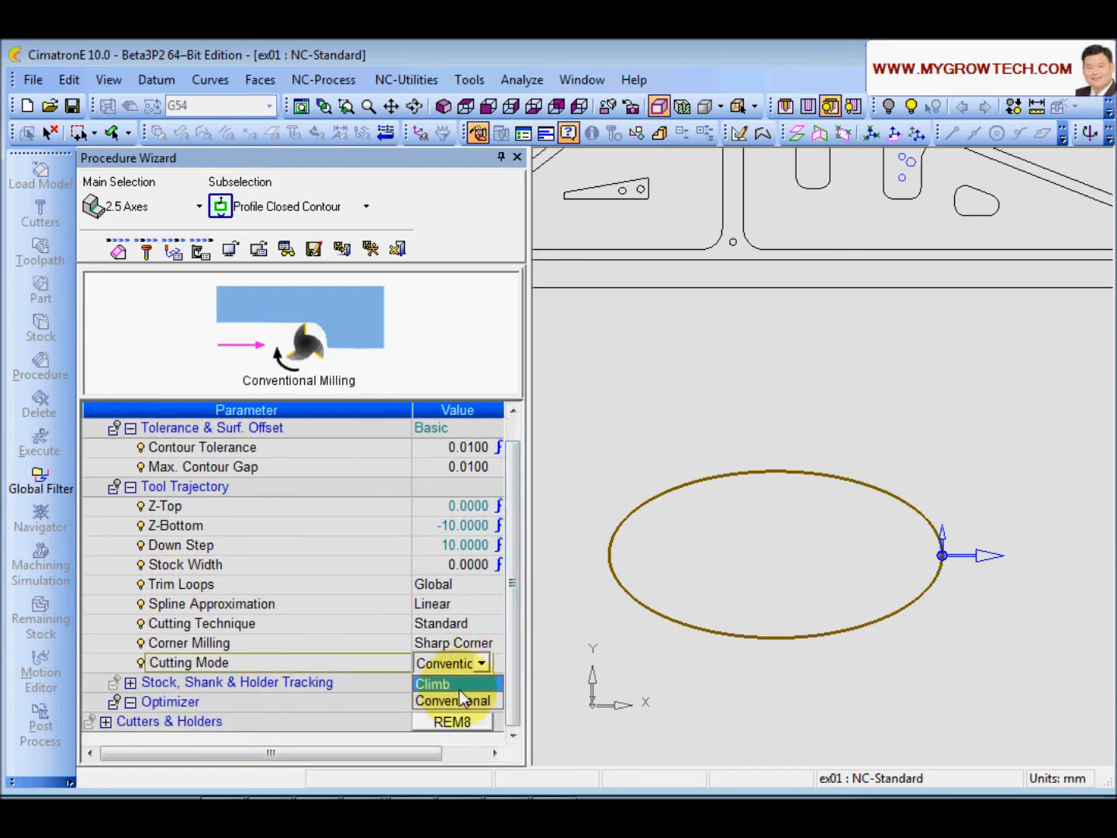
left_click(459, 688)
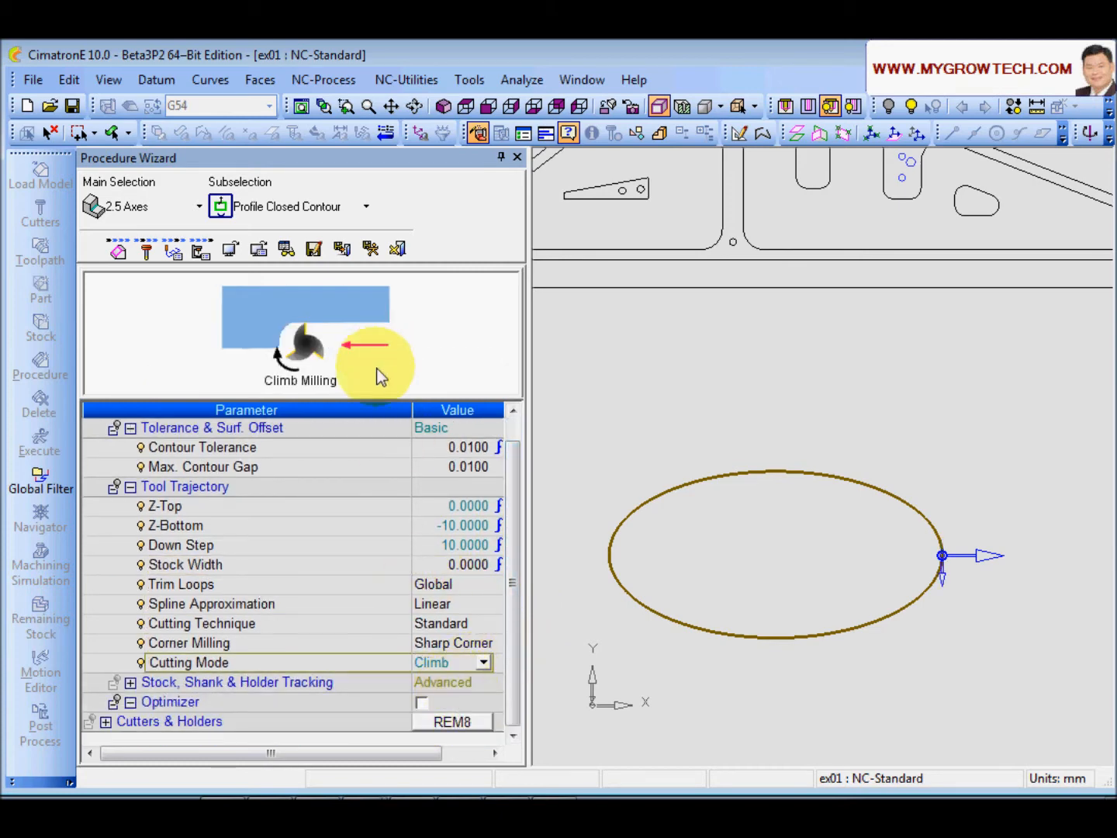
Step: Set the contour tolerance to 0.1, then save and calculate the profile procedure
scroll(518, 492, "up", 2)
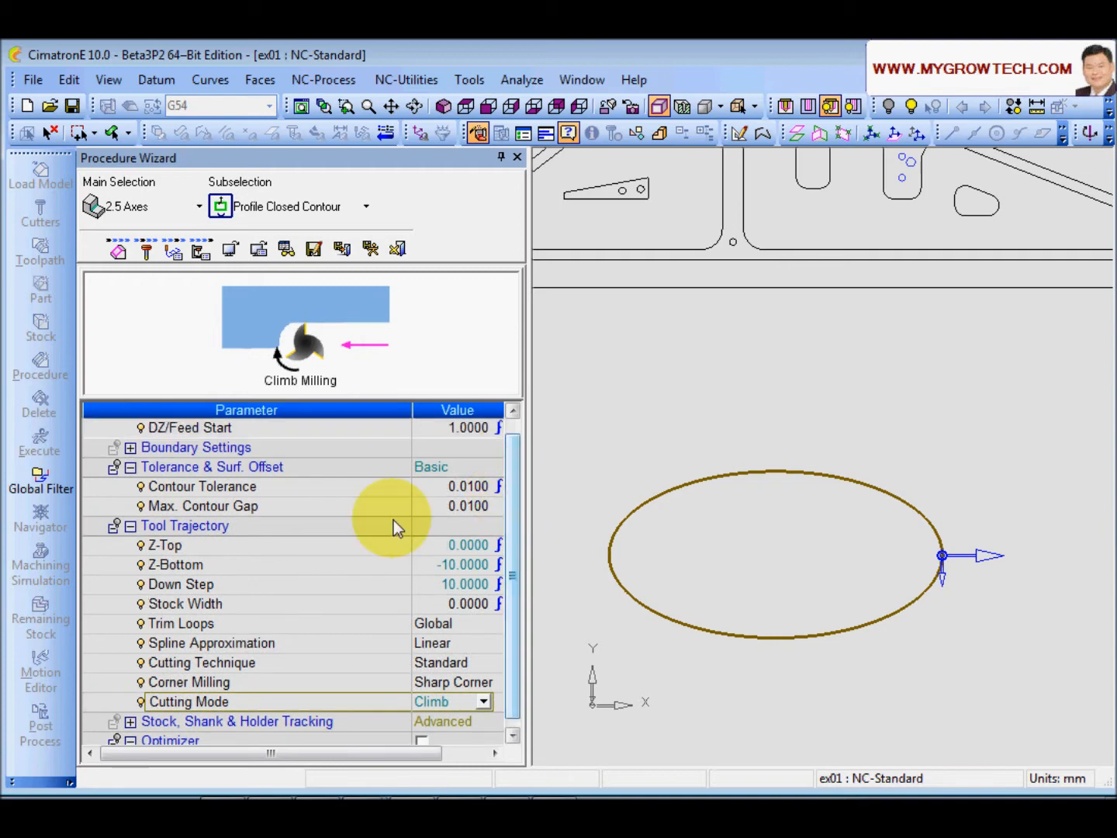
left_click(241, 491)
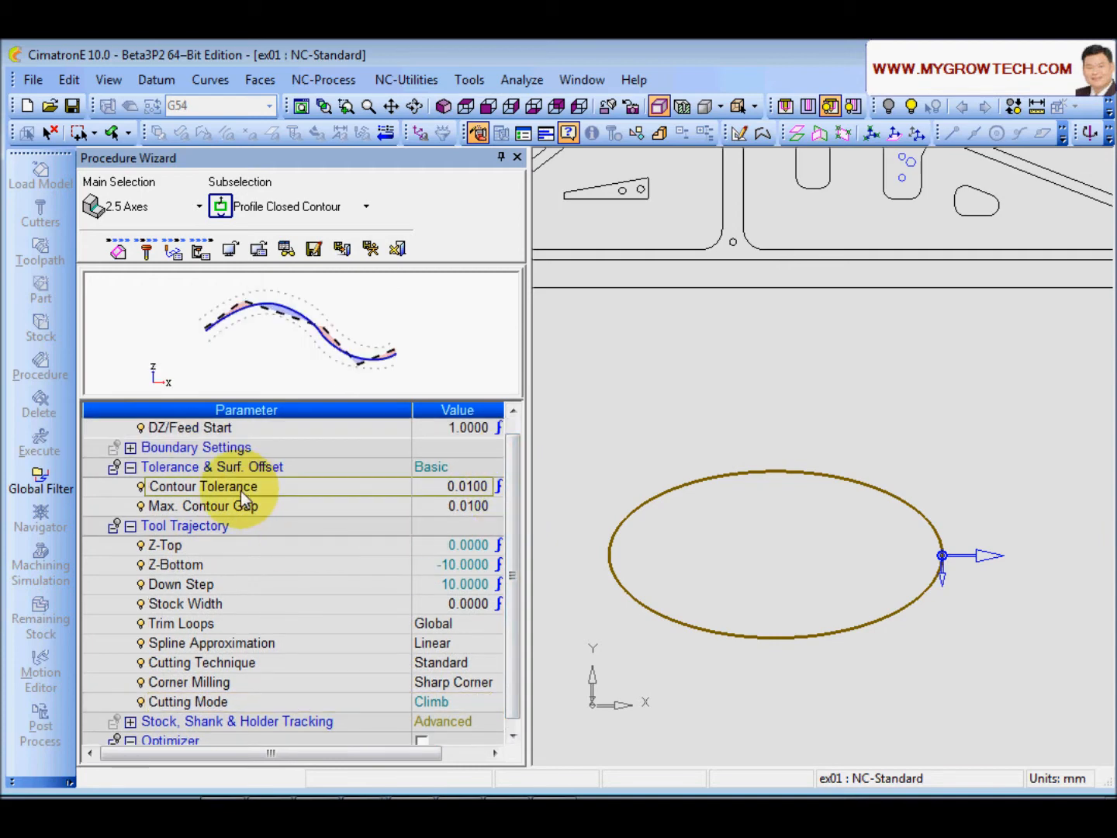
left_click(415, 489)
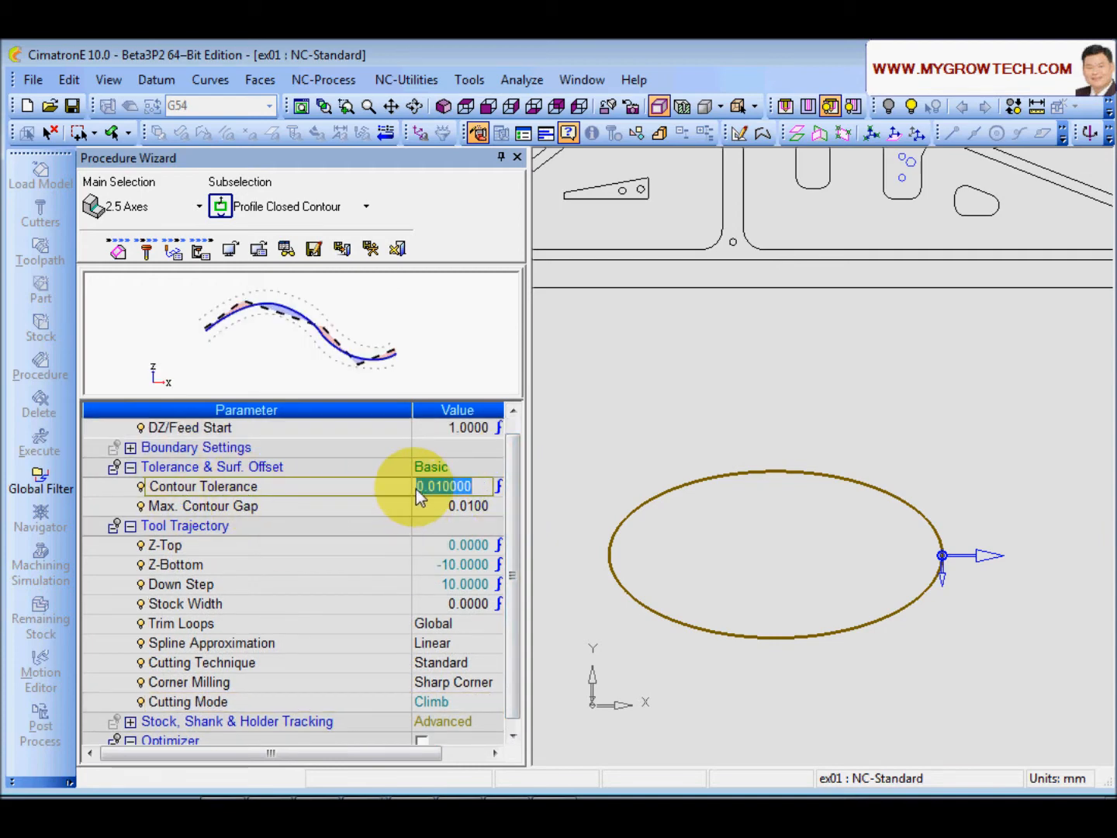
type("0.1")
key("Return")
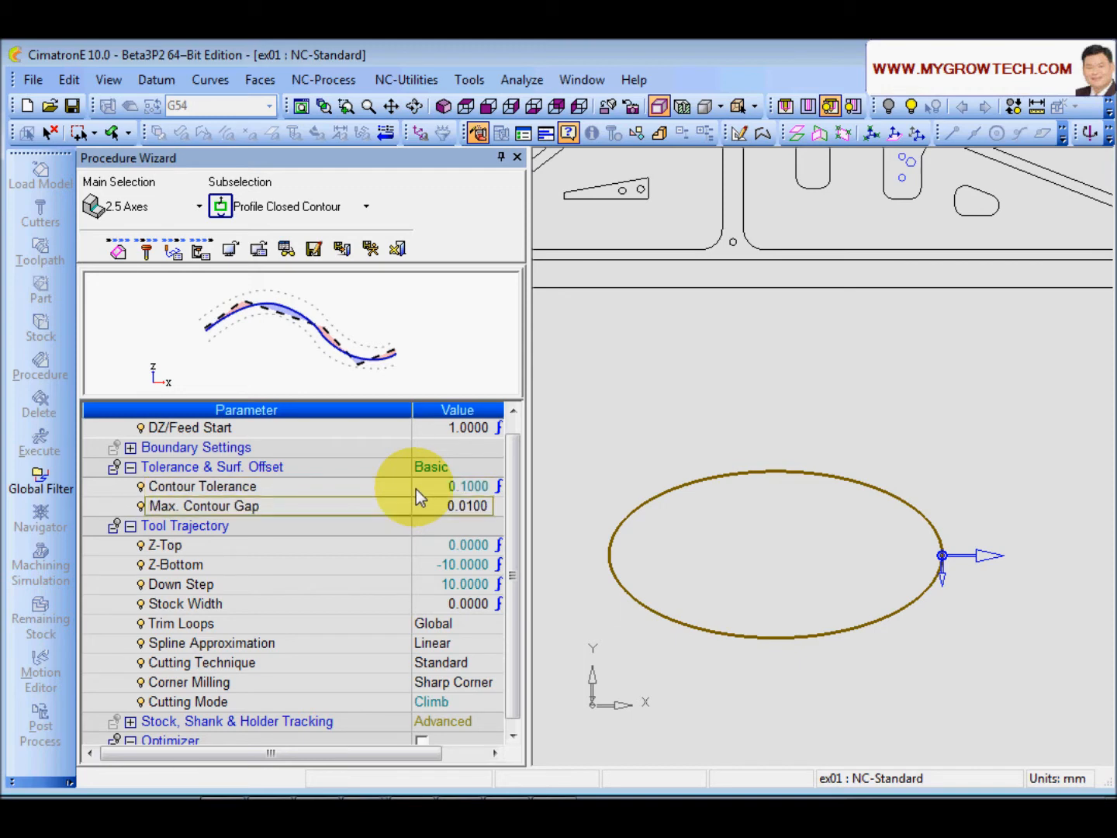
left_click(370, 249)
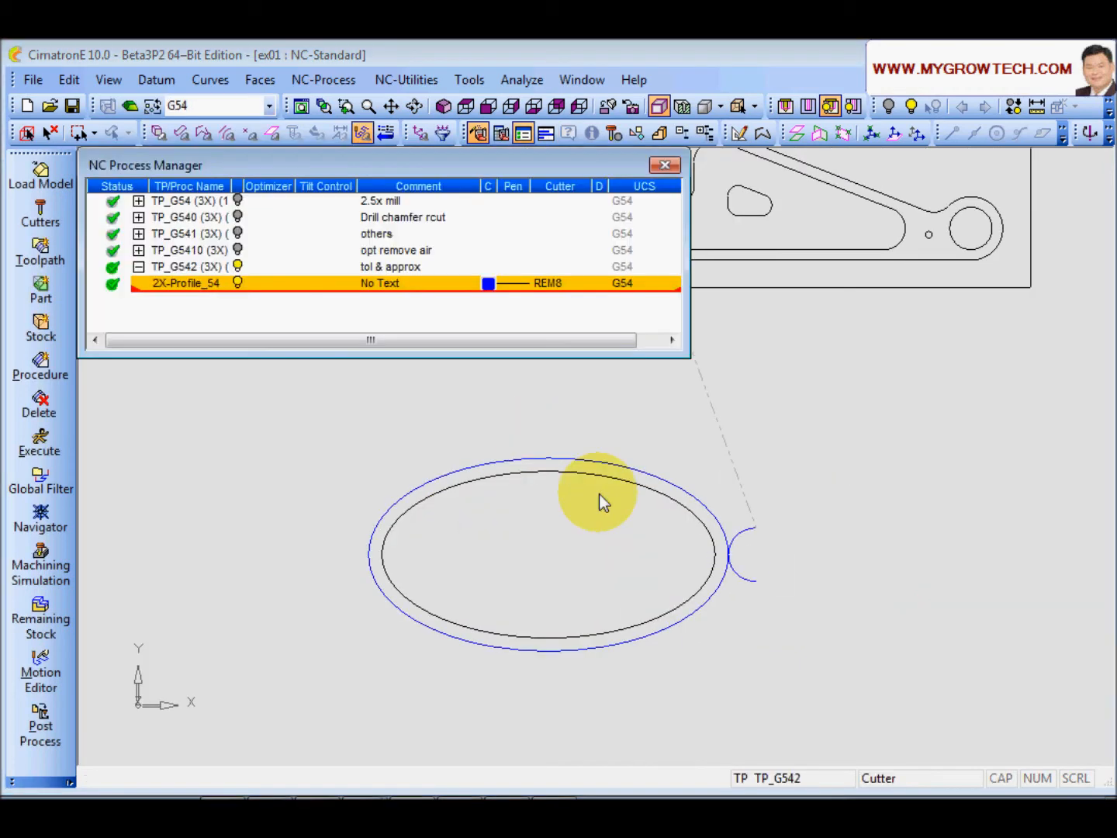
Step: Change the comment of the ellipse profile procedure to "tol 0.1"
left_click(385, 285)
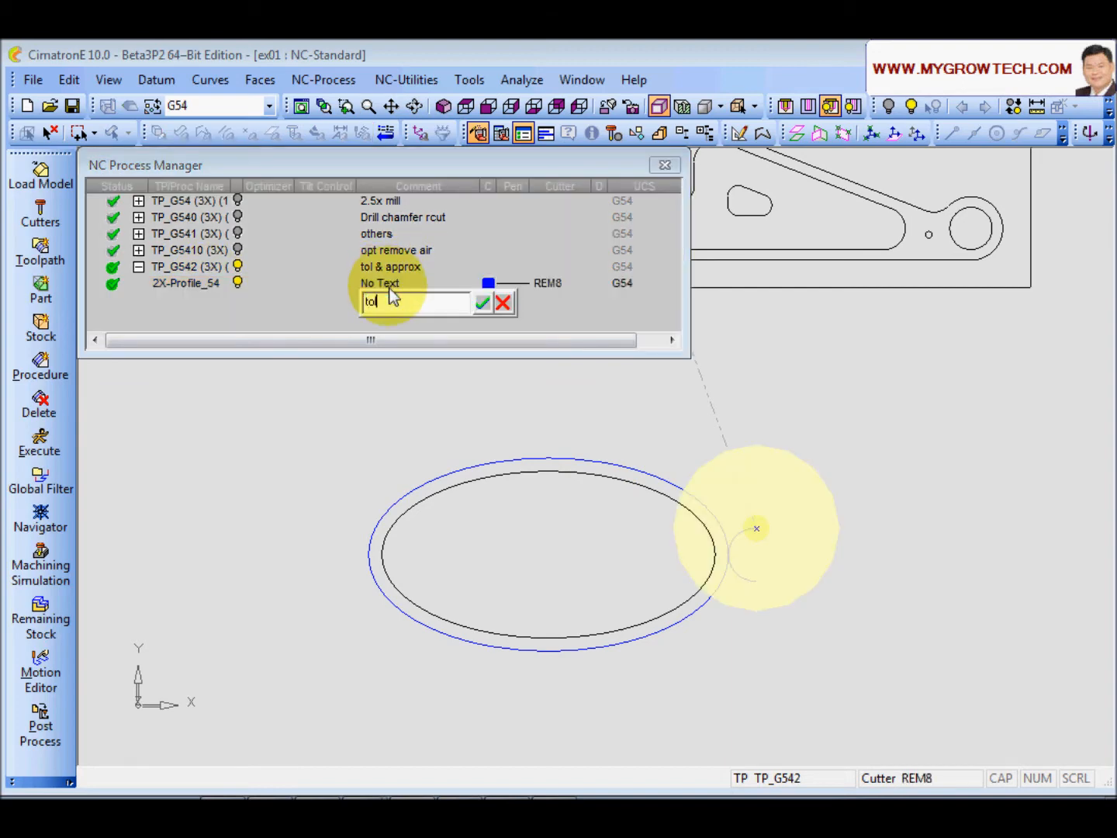
type("tol 0.1")
key("Return")
Step: Duplicate the "tol 0.1" profile procedure within the same toolpath and color the copy's motions magenta
right_click(181, 287)
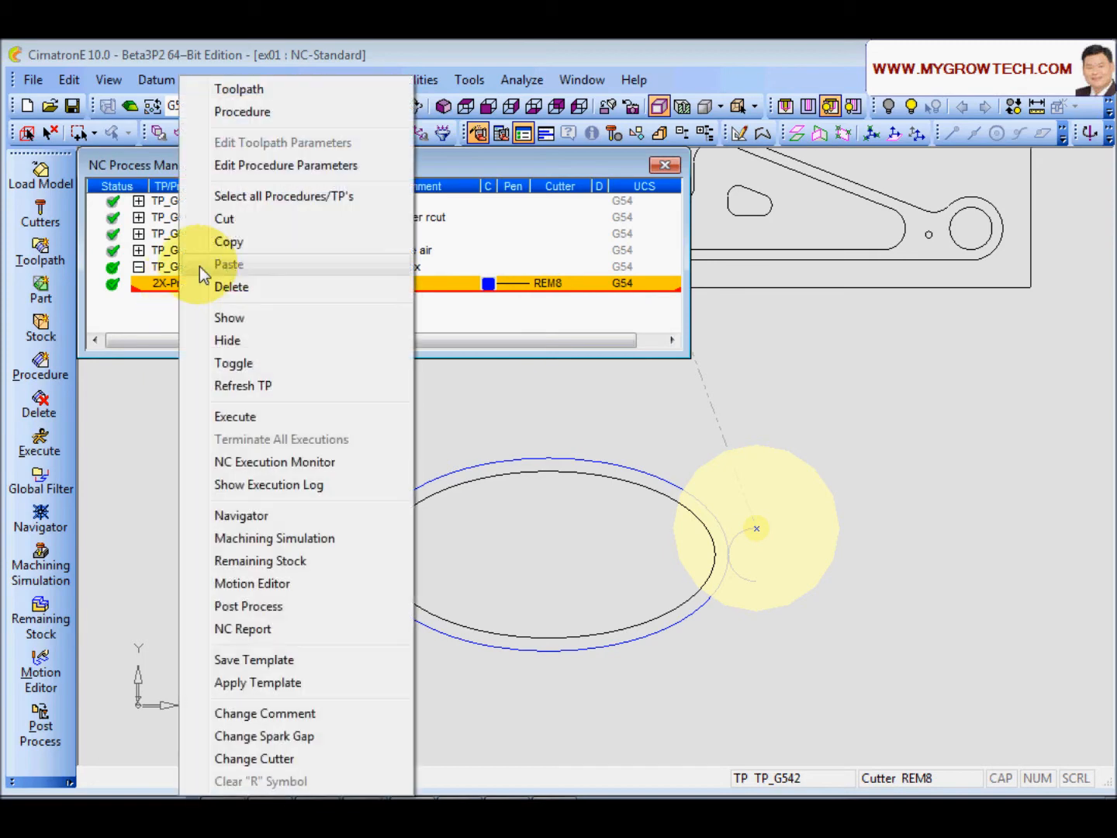
left_click(220, 241)
right_click(204, 289)
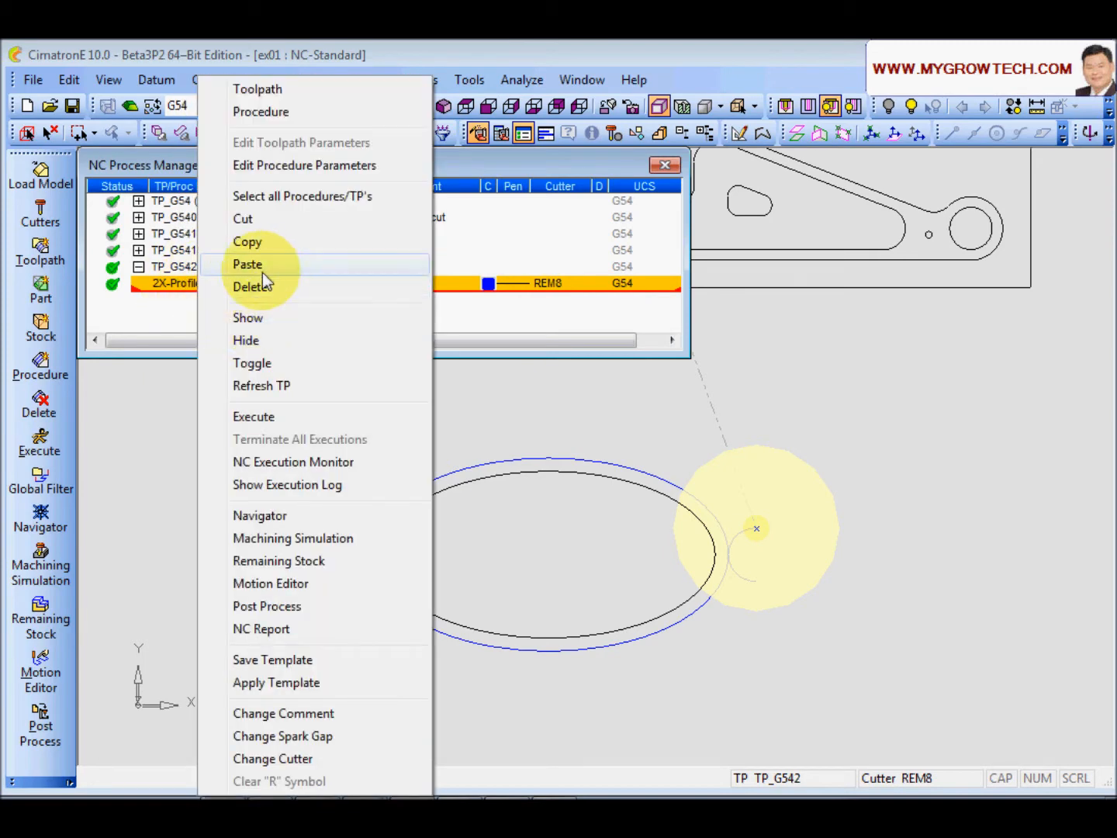
left_click(257, 263)
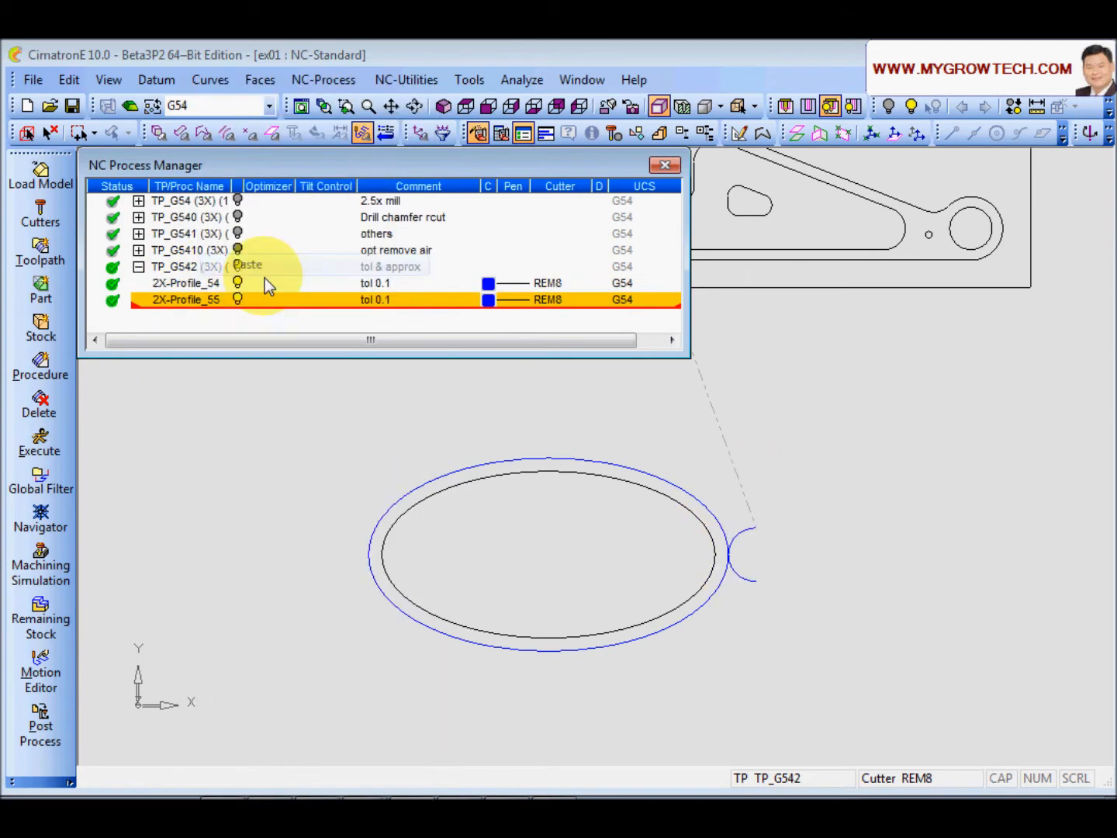
left_click(488, 300)
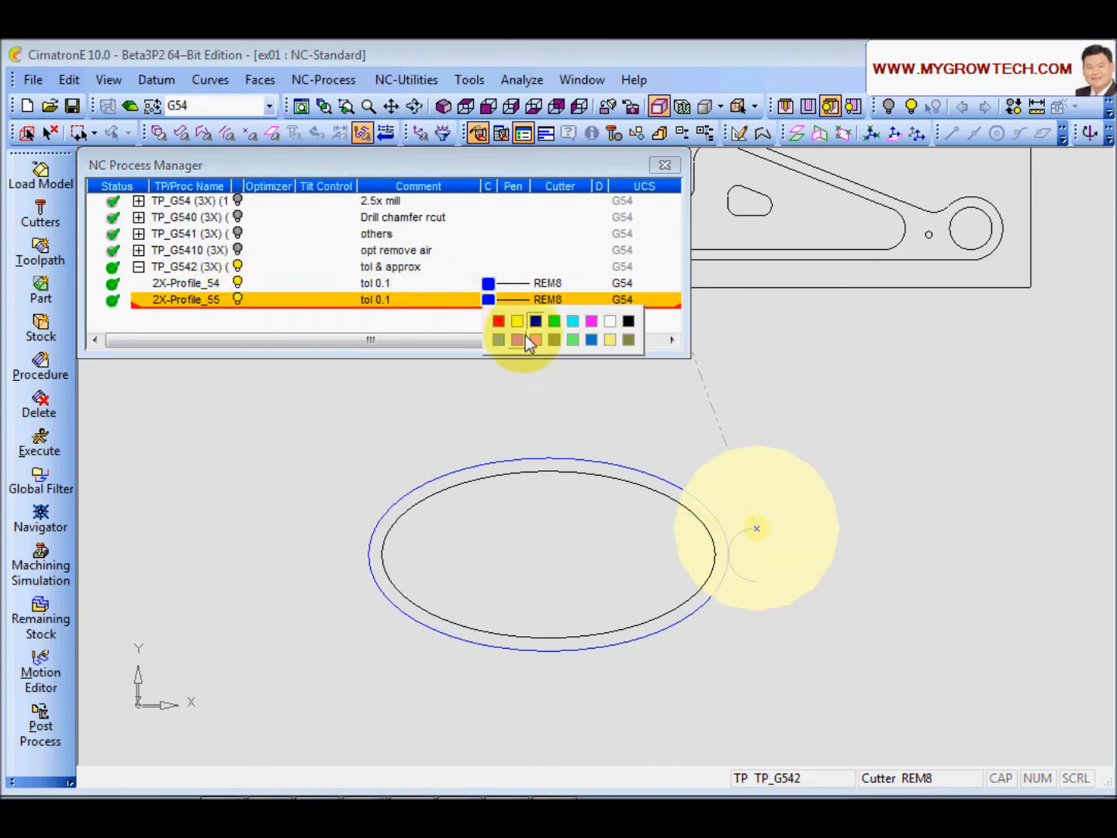
left_click(591, 322)
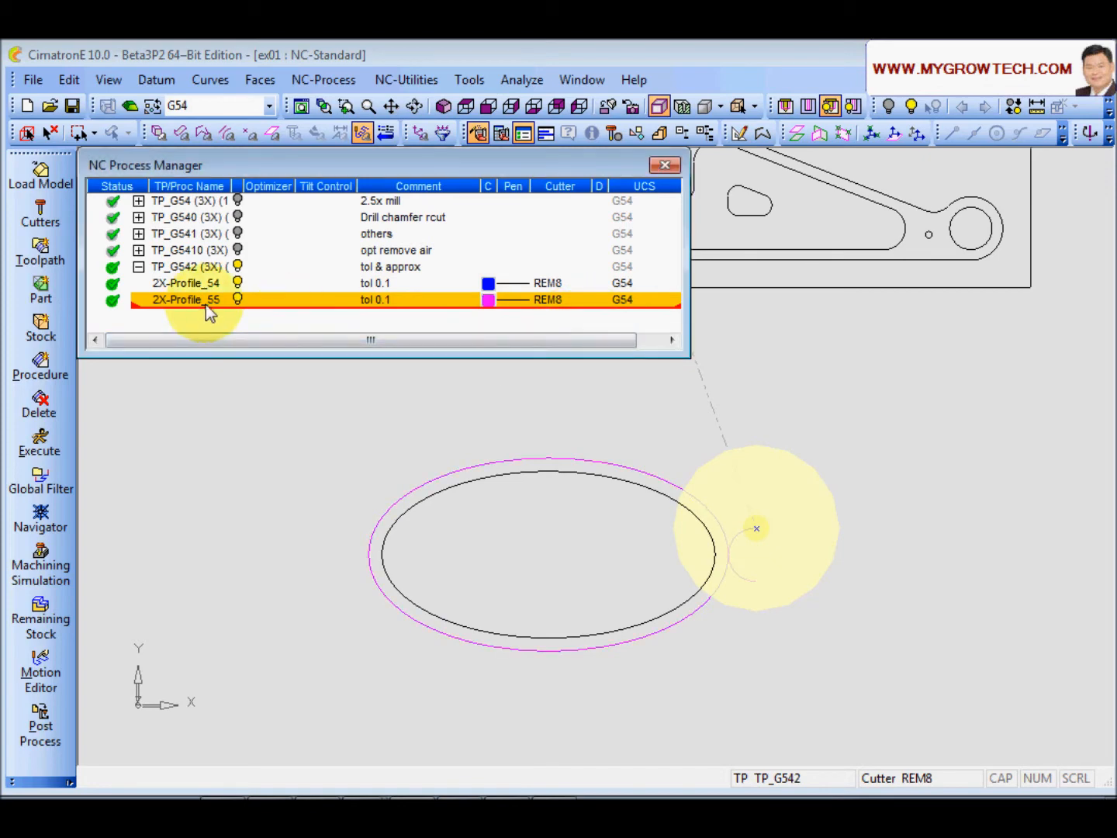
Step: Change the comment of the copied profile procedure to "tol 0.001"
left_click(403, 301)
left_click(401, 313)
key("BackSpace")
key("BackSpace")
type(".001")
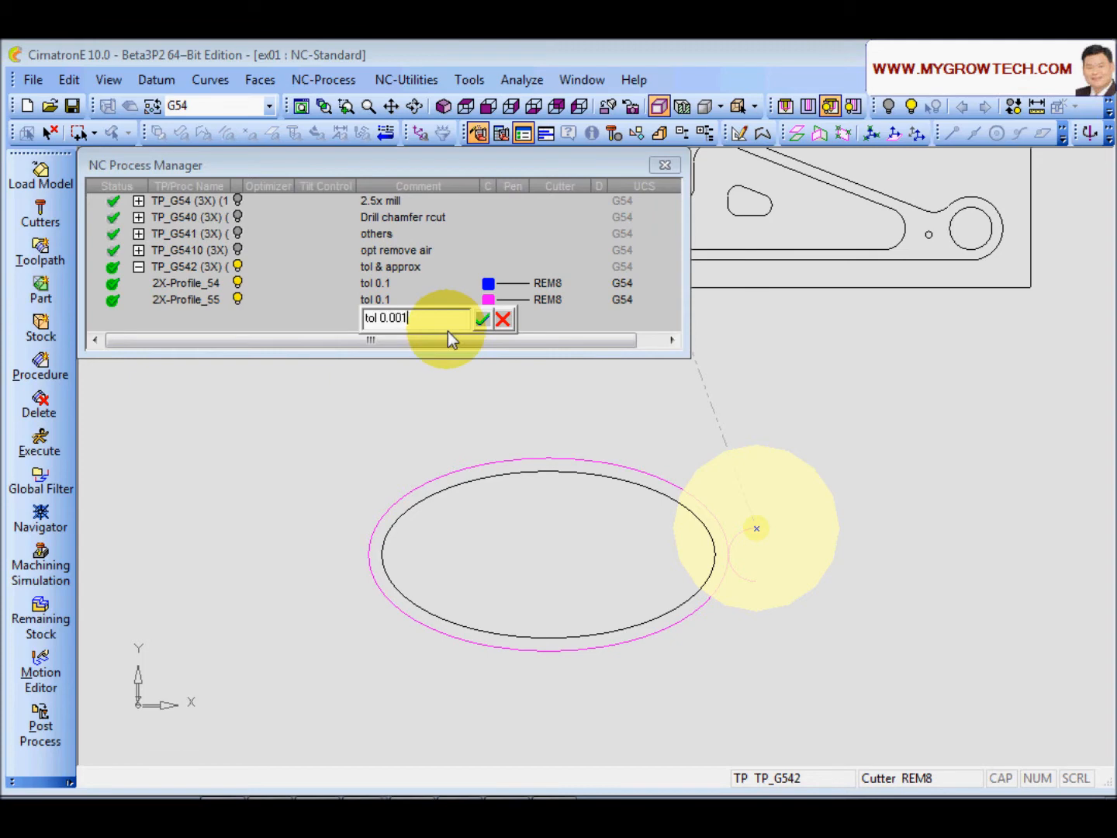
key("Return")
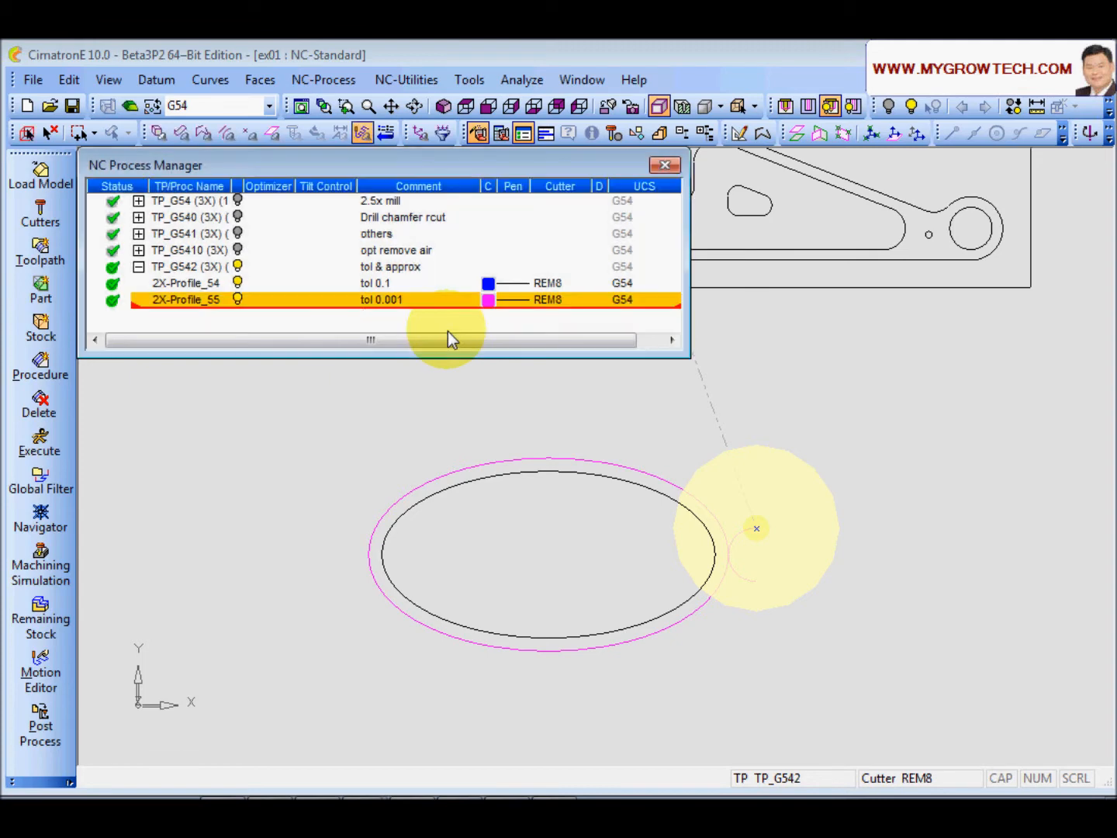
Step: Set the contour tolerance of the "tol 0.001" profile procedure to 0.001, then save and calculate it
double_click(187, 299)
left_click(173, 249)
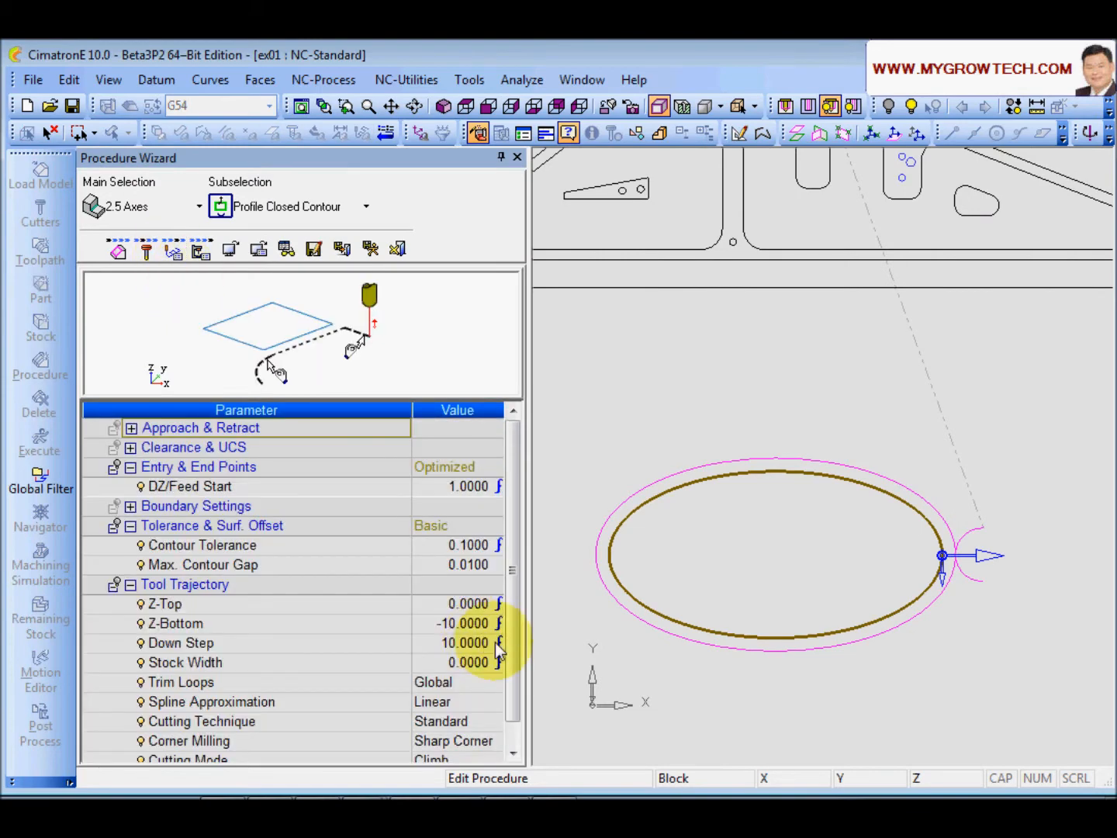
left_click(421, 547)
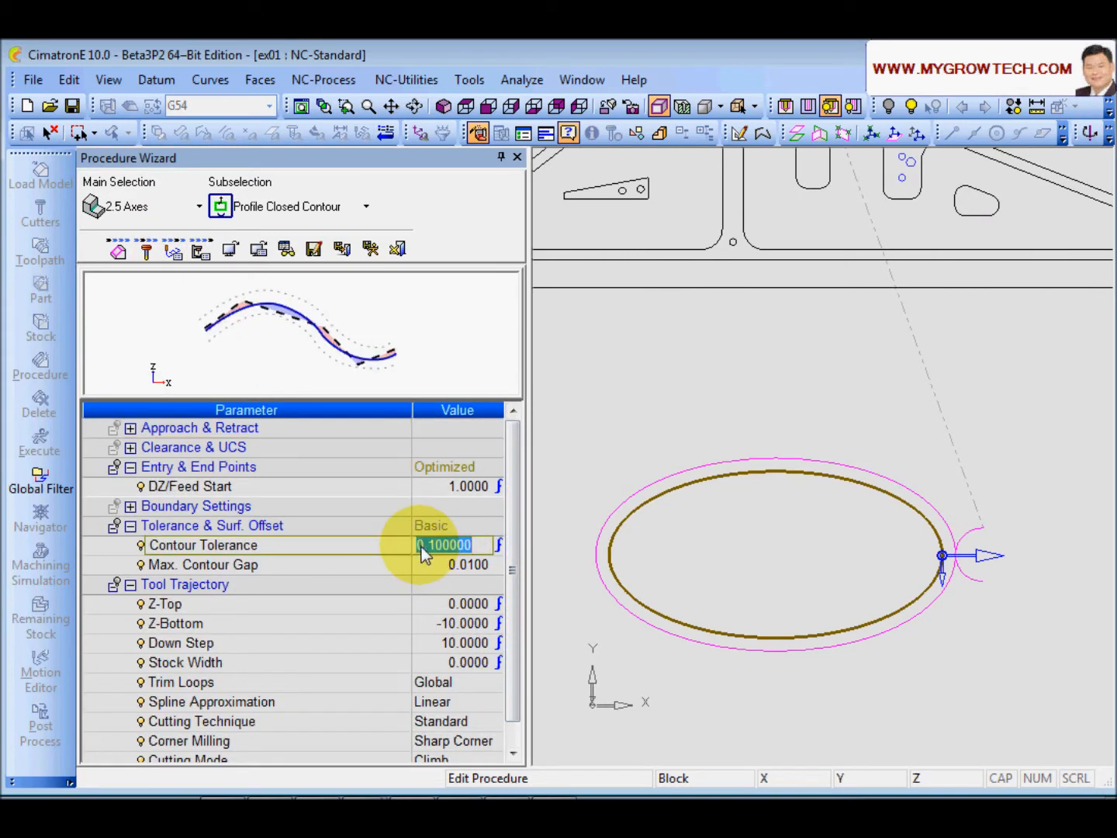
type(".001")
key("Return")
left_click(369, 247)
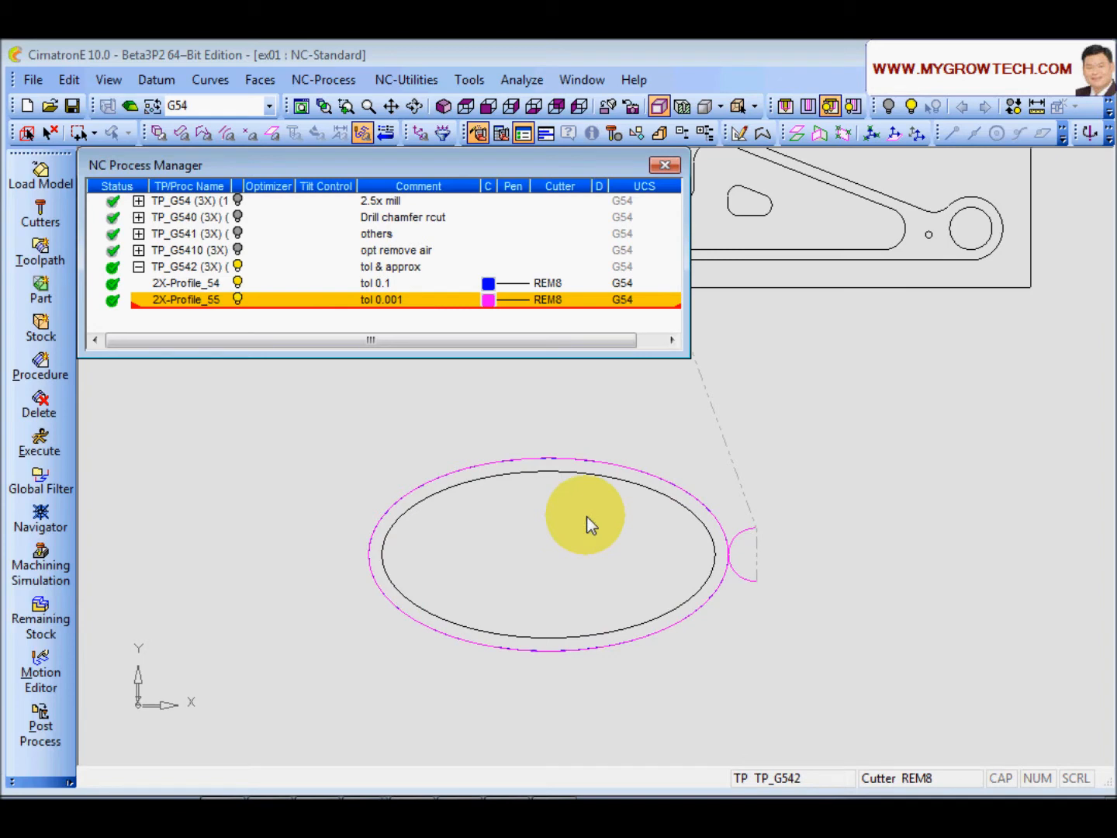
Step: Examine the gap between the blue 0.1 toolpath and the magenta 0.001 toolpath along the ellipse's upper arc
right_click_drag(586, 516, 709, 347, "ctrl")
right_click_drag(510, 516, 312, 539, "ctrl")
middle_click_drag(312, 539, 605, 546, "ctrl")
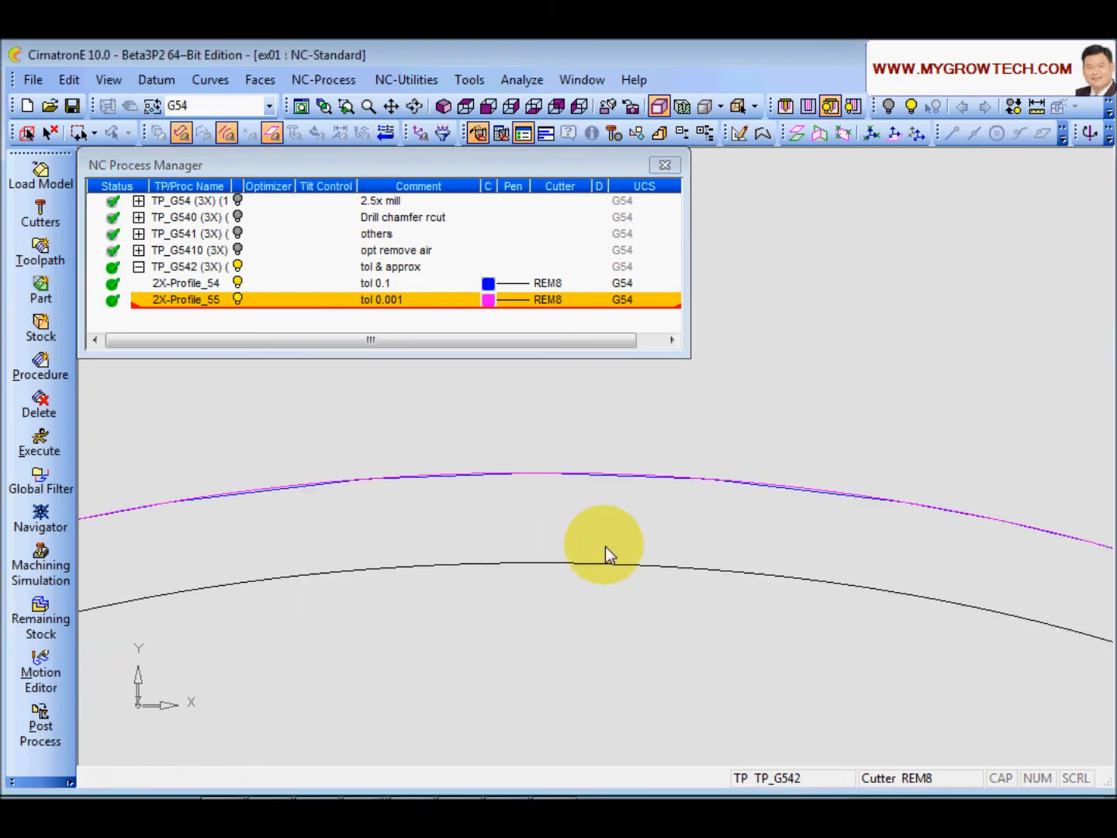
right_click_drag(604, 546, 441, 472, "ctrl")
middle_click_drag(440, 472, 607, 402, "ctrl")
right_click_drag(499, 506, 423, 482, "ctrl")
middle_click_drag(422, 483, 507, 556, "ctrl")
mouse_move(508, 557)
right_mouse_down("ctrl")
mouse_move(553, 553)
mouse_move(526, 563)
right_mouse_up("ctrl")
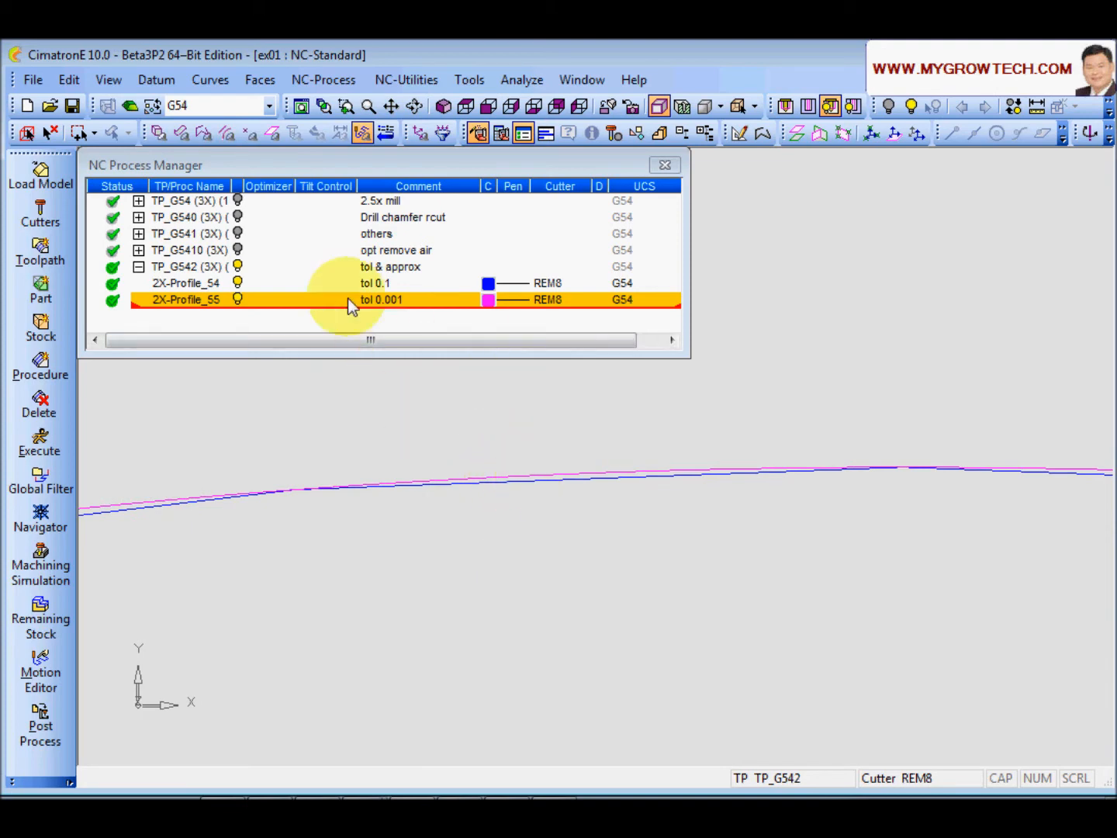
Step: Hide and redisplay the "tol 0.1" and "tol 0.001" toolpaths in turn to compare their segments
left_click(239, 283)
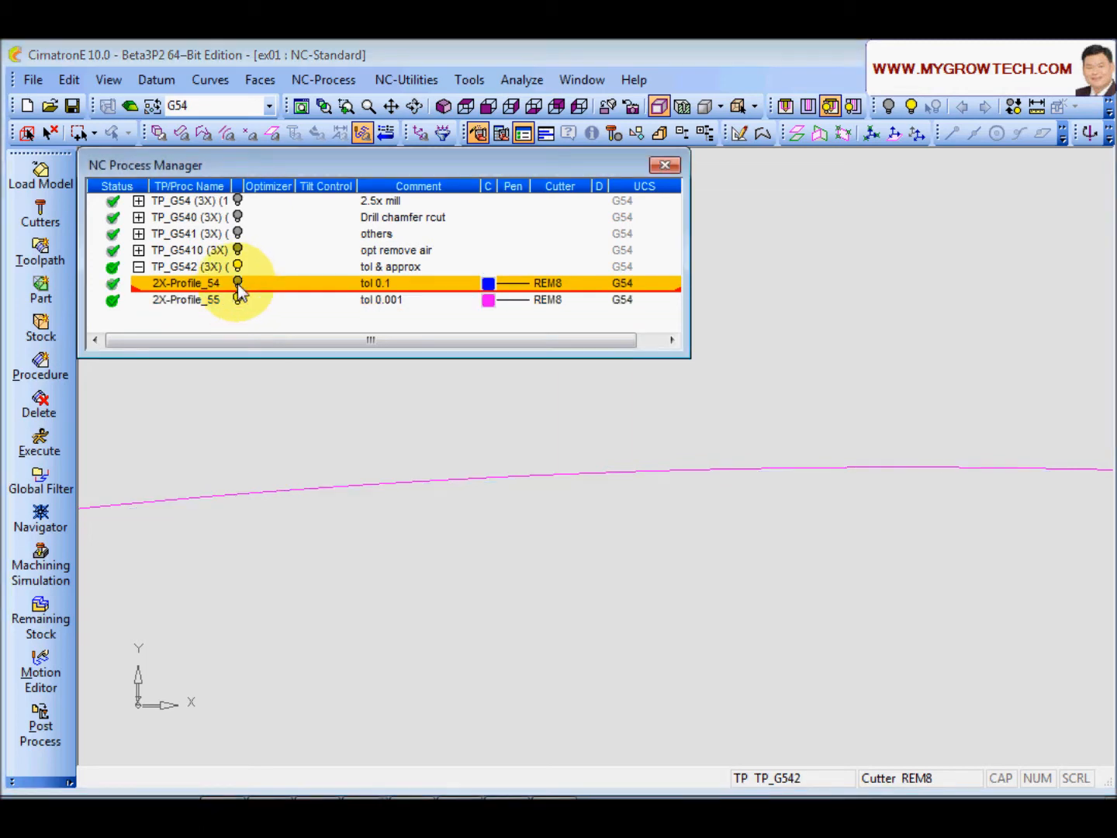
left_click(238, 284)
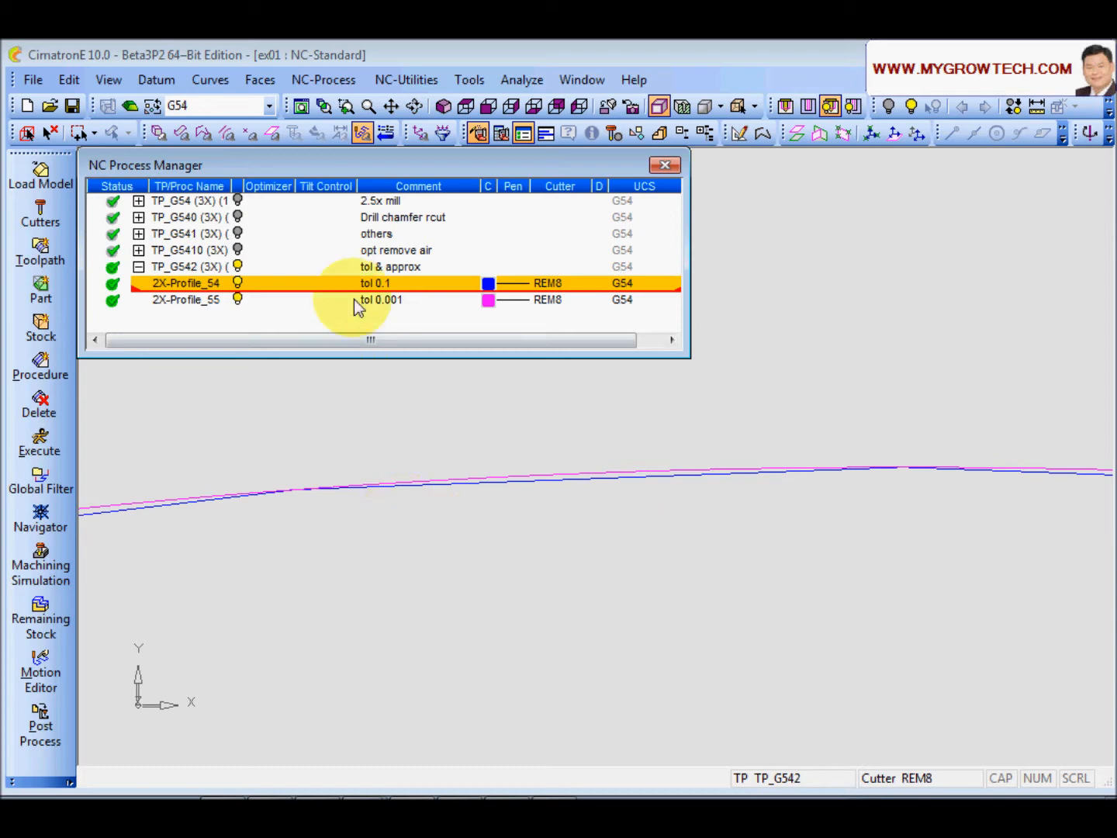
left_click(237, 301)
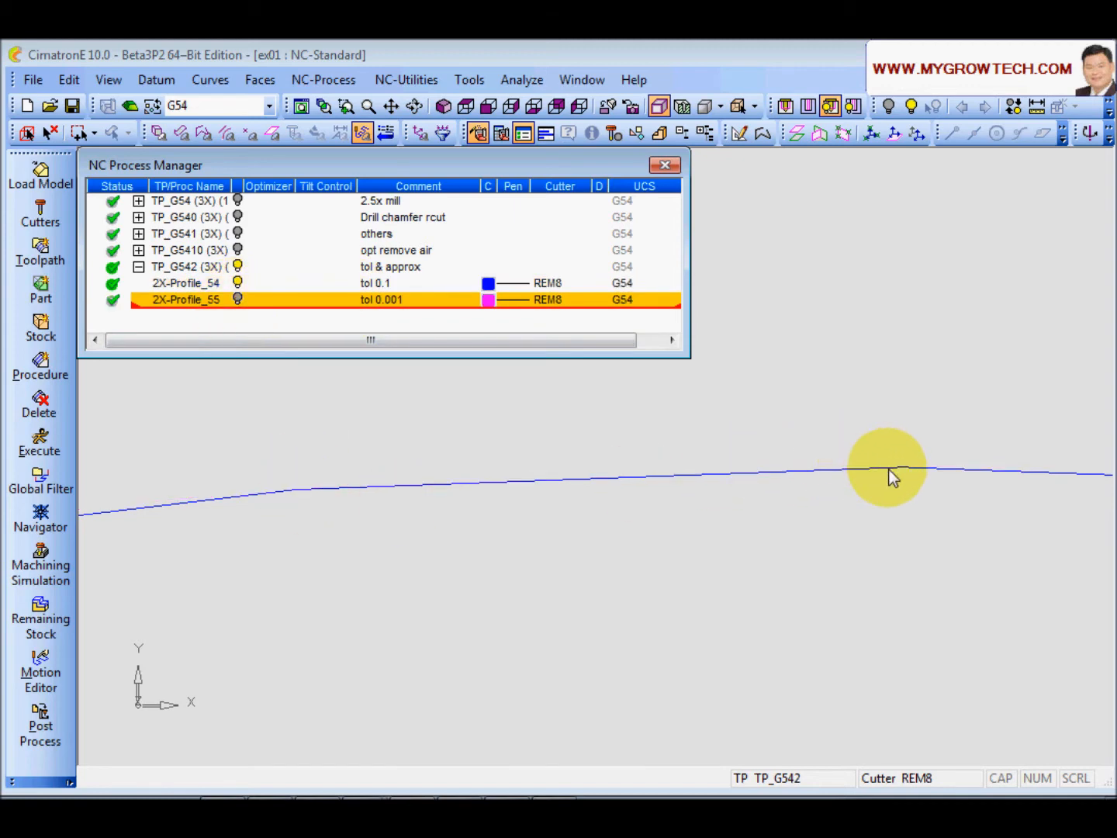
left_click(238, 299)
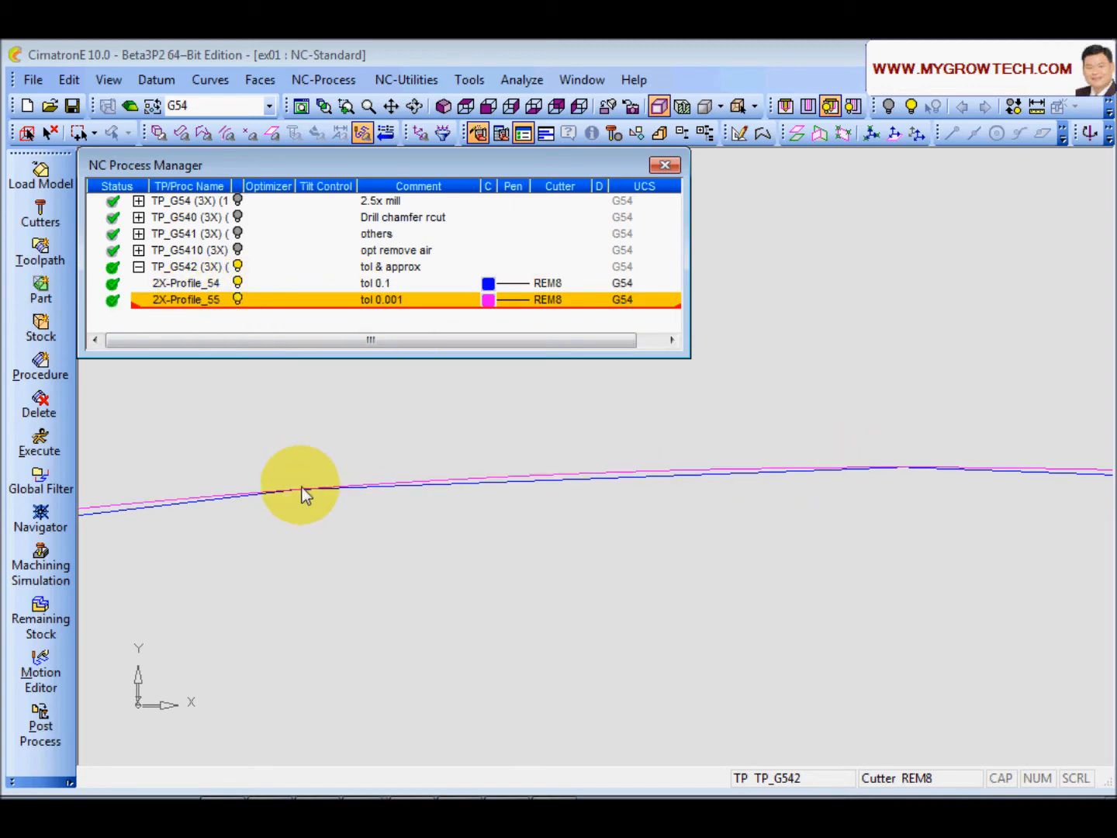
right_click_drag(827, 390, 801, 554, "ctrl")
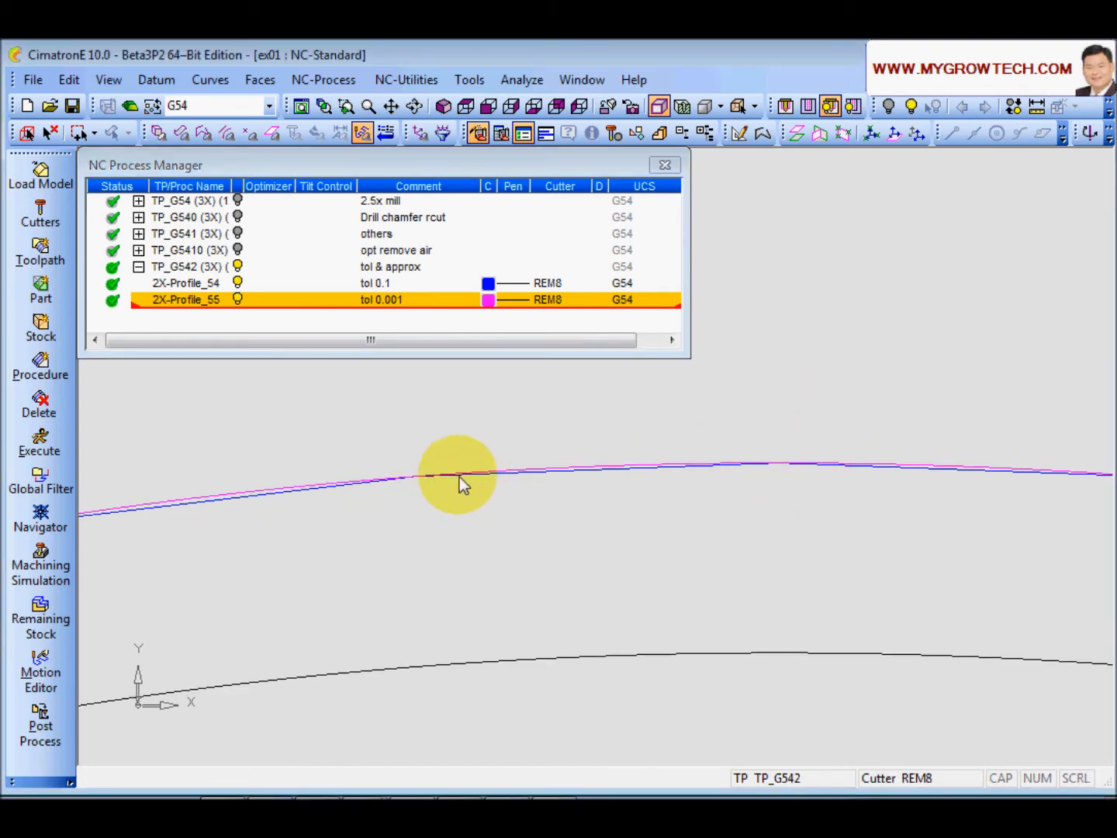
right_click_drag(658, 555, 730, 386, "ctrl")
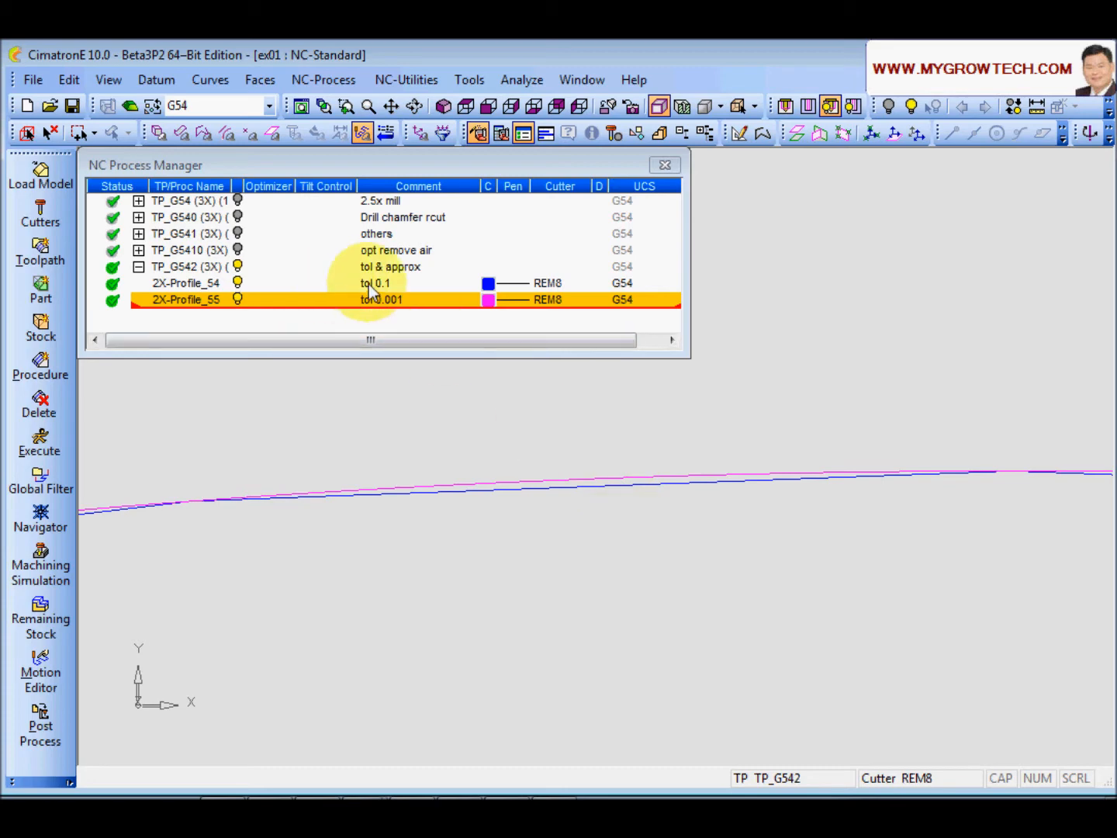
Step: Post-process the "tol 0.1" profile procedure with the DEMO post processor and close the generated G-code file
left_click(396, 285)
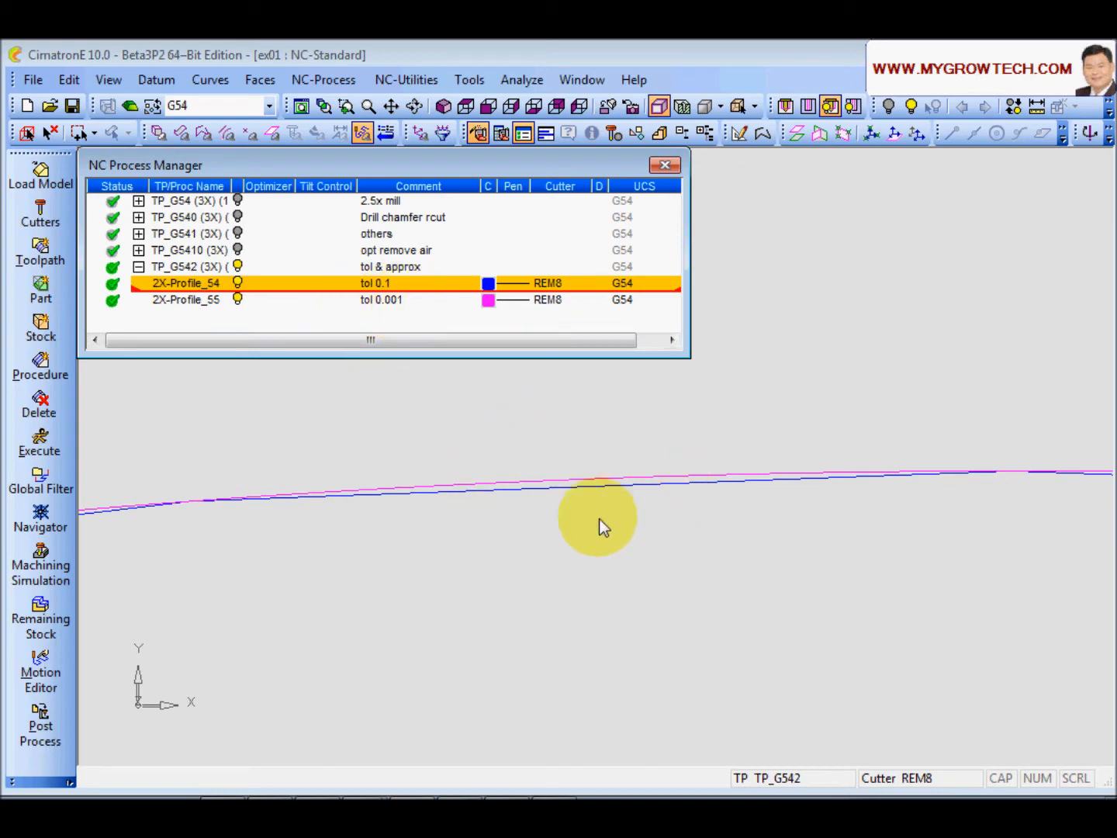
scroll(636, 481, "down", 5)
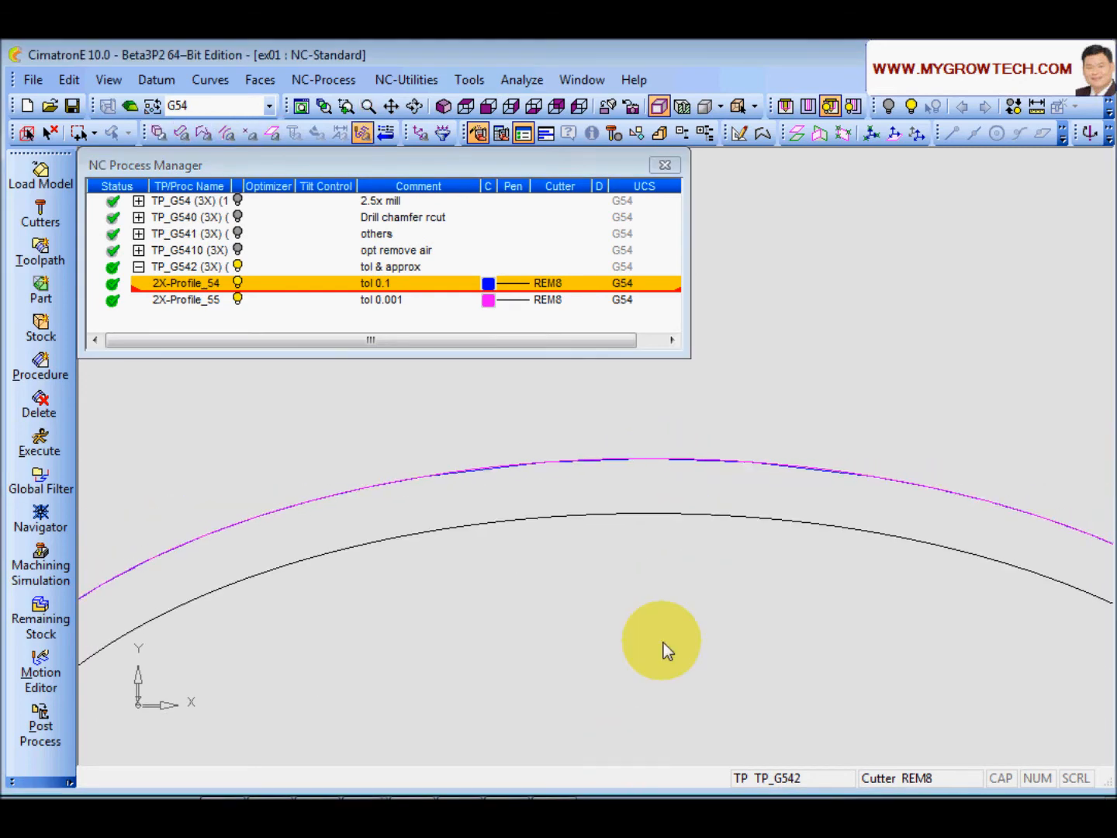
scroll(663, 642, "down", 5)
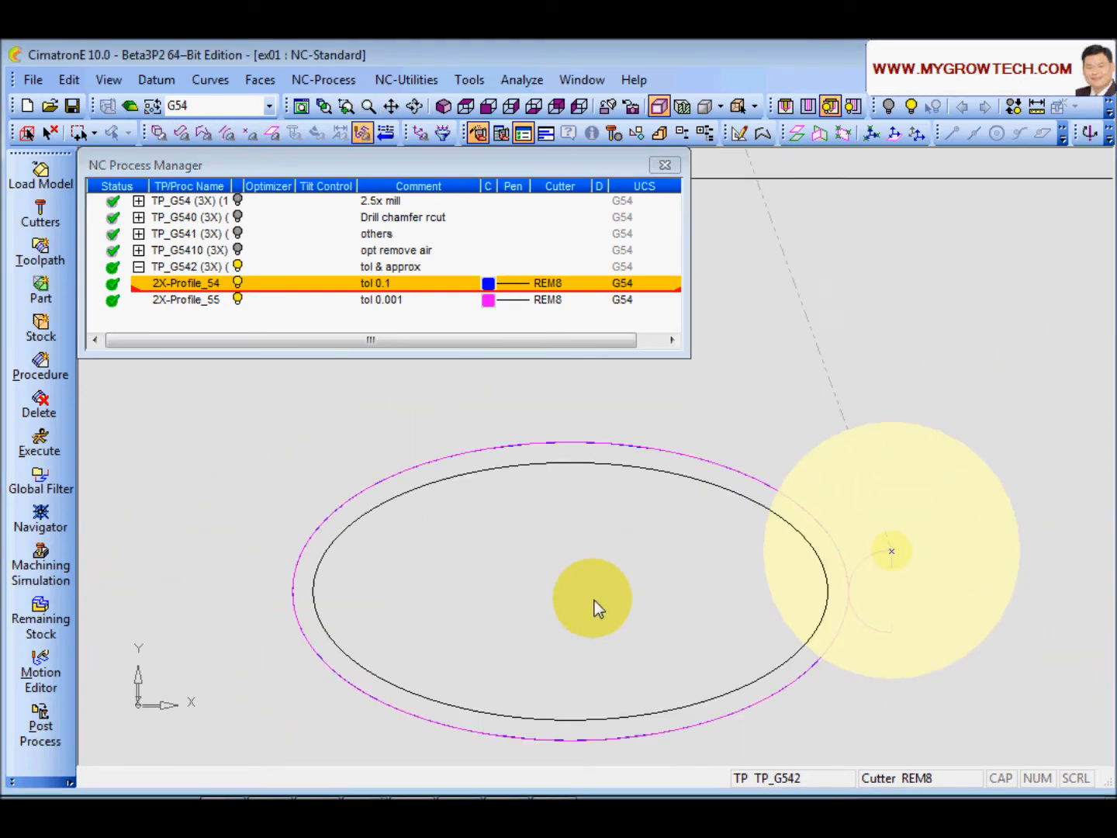
scroll(590, 594, "up", 2)
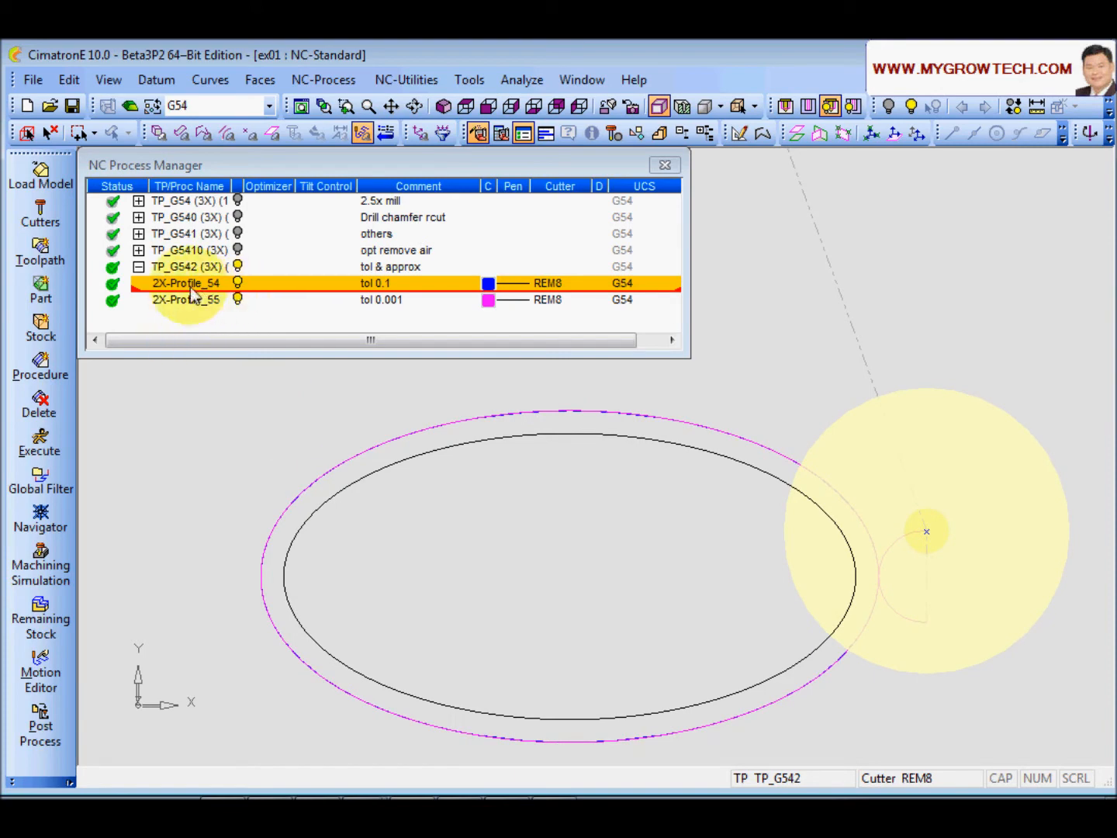
left_click(43, 733)
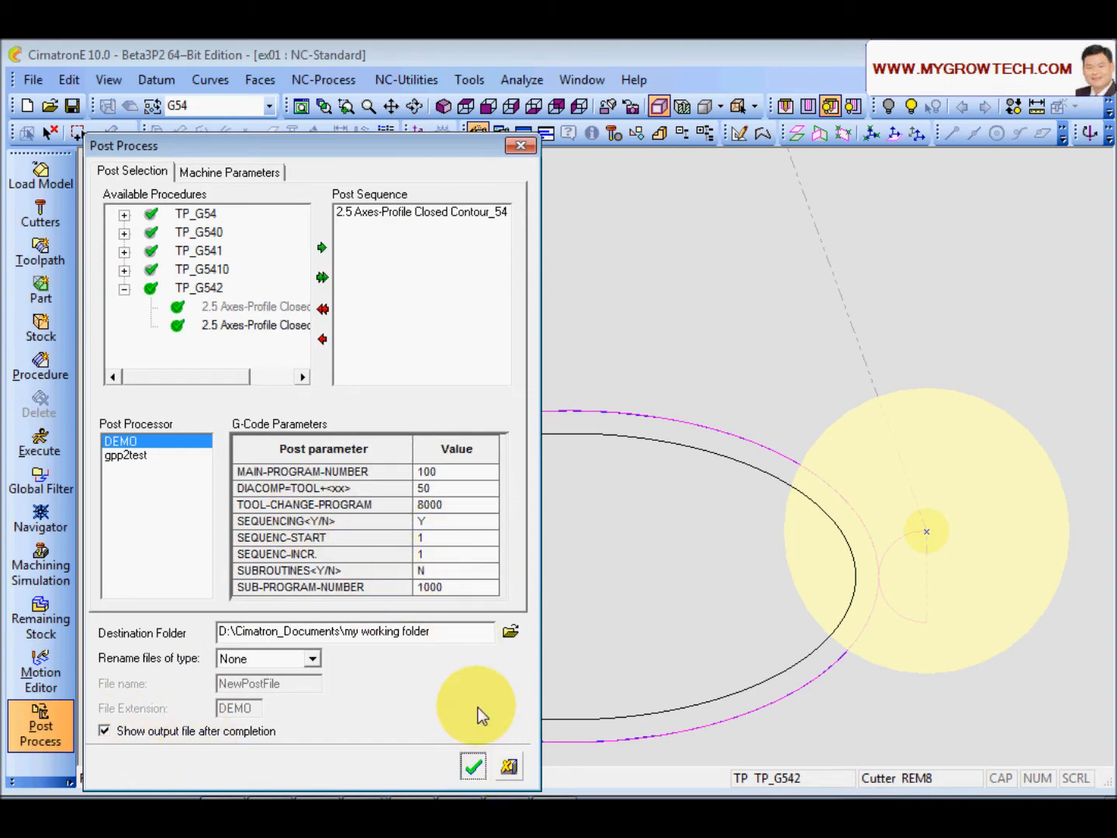
left_click(474, 767)
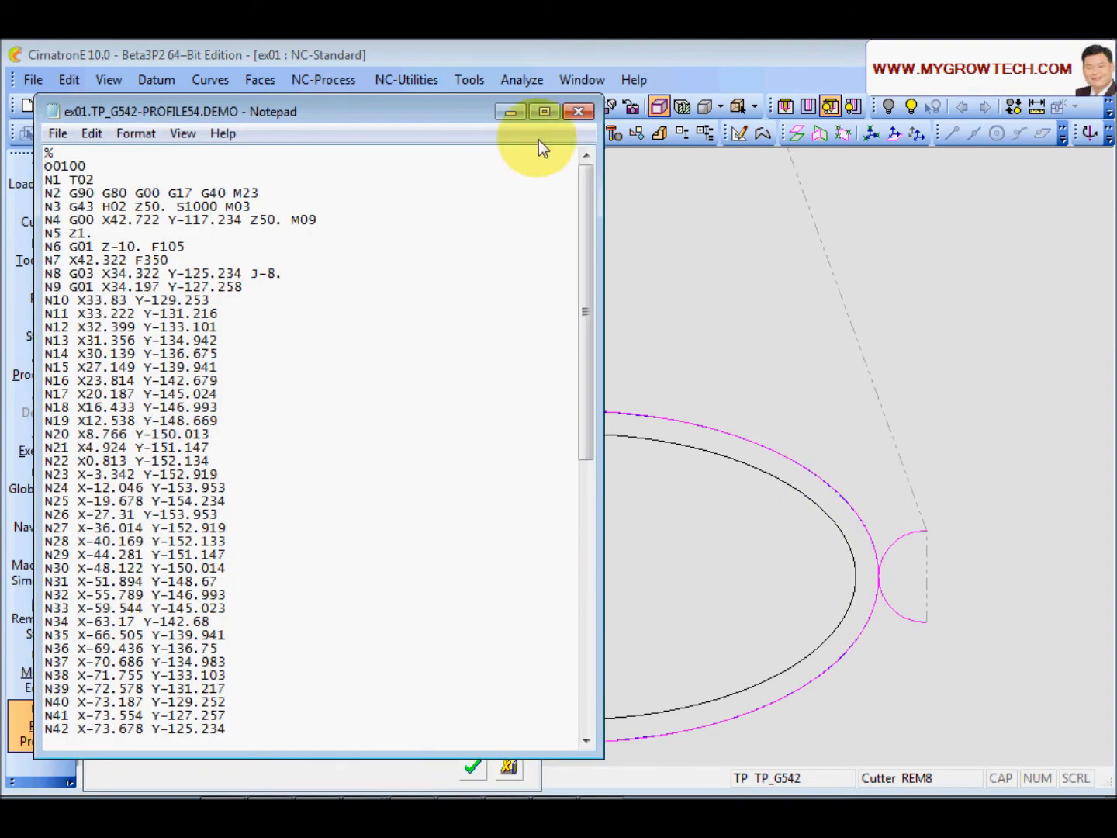
left_click(577, 111)
Step: Post-process the "tol 0.1" procedure again with all output files renamed to 0.1, minimize the G-code, and exit post-processing
left_click(312, 659)
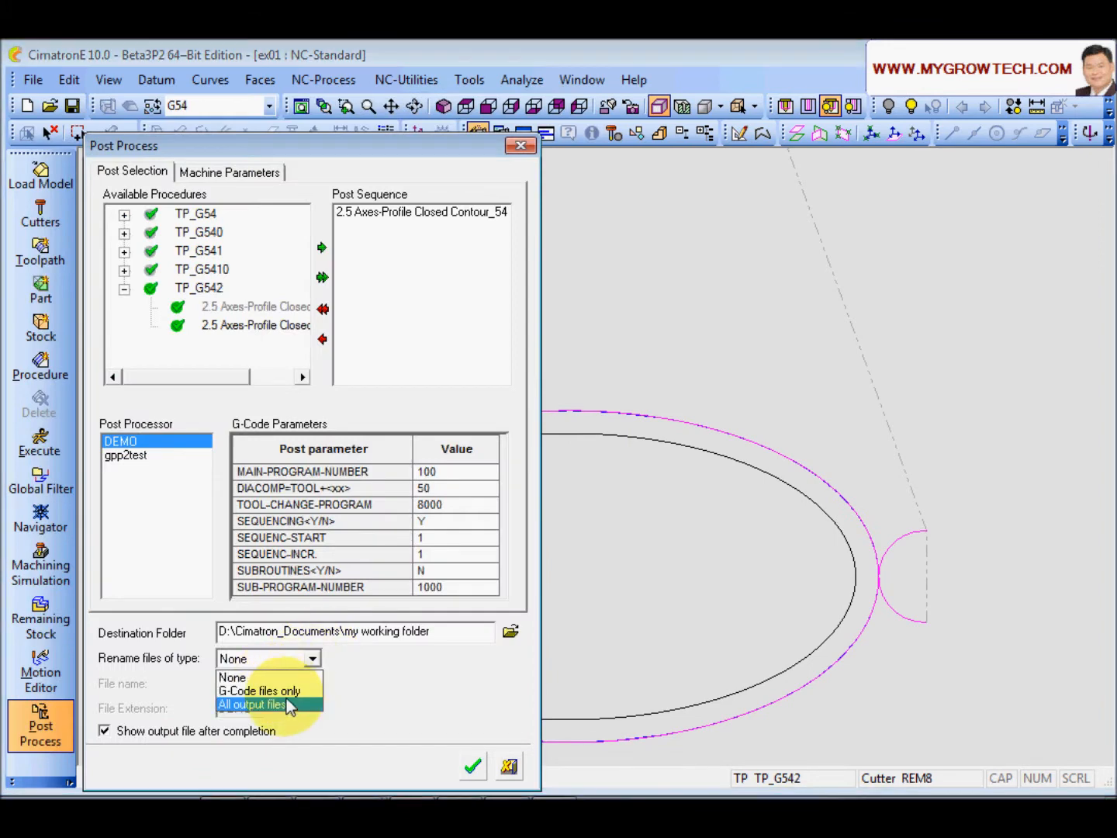
left_click(289, 704)
double_click(273, 688)
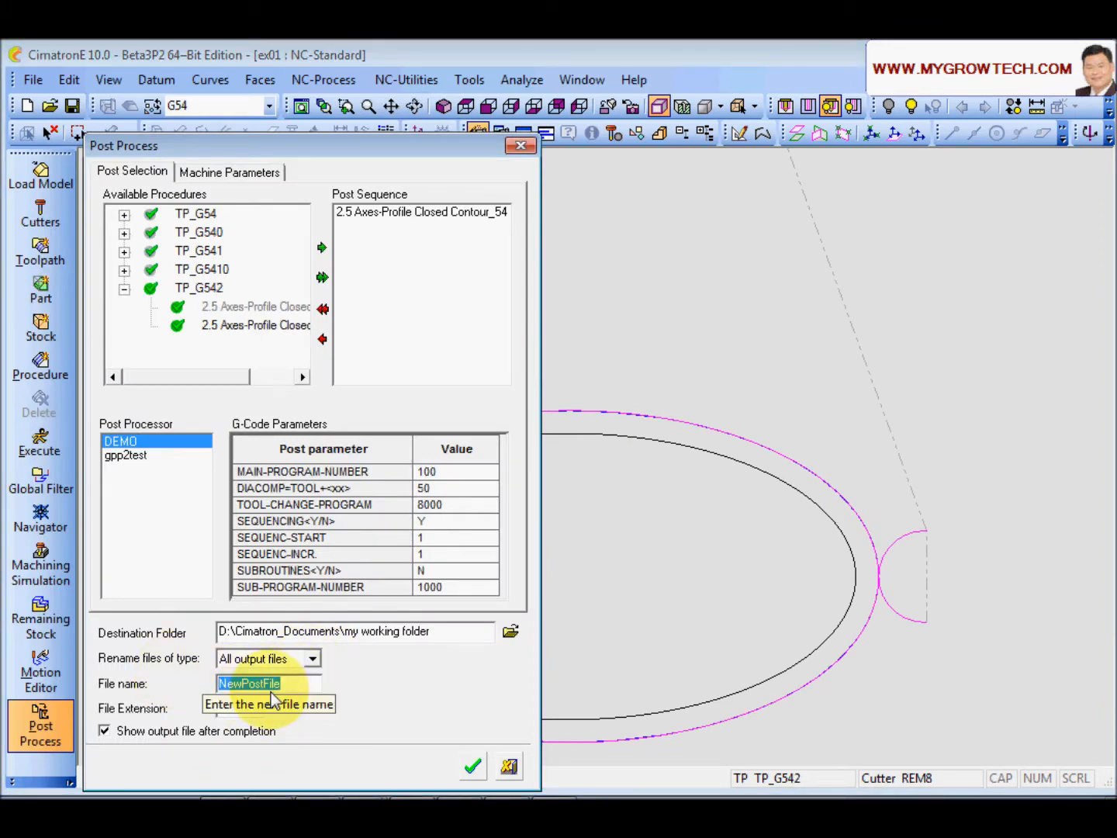
type("0.1")
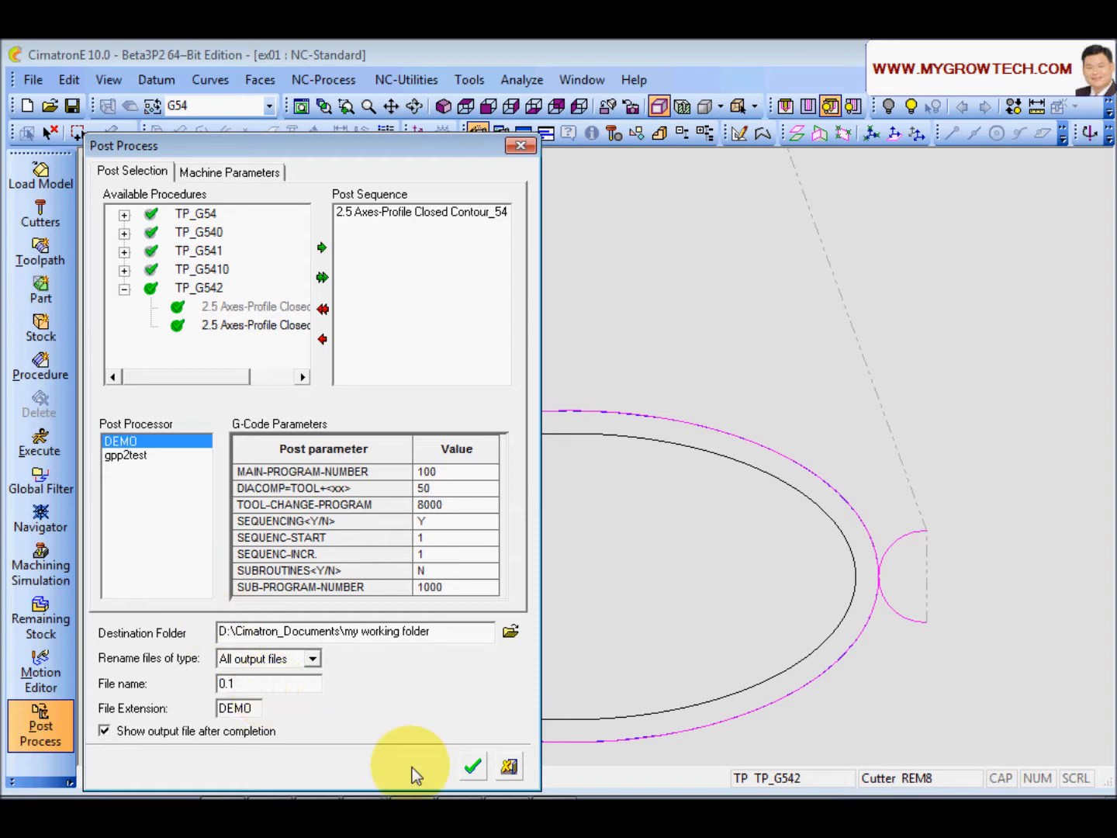
left_click(472, 766)
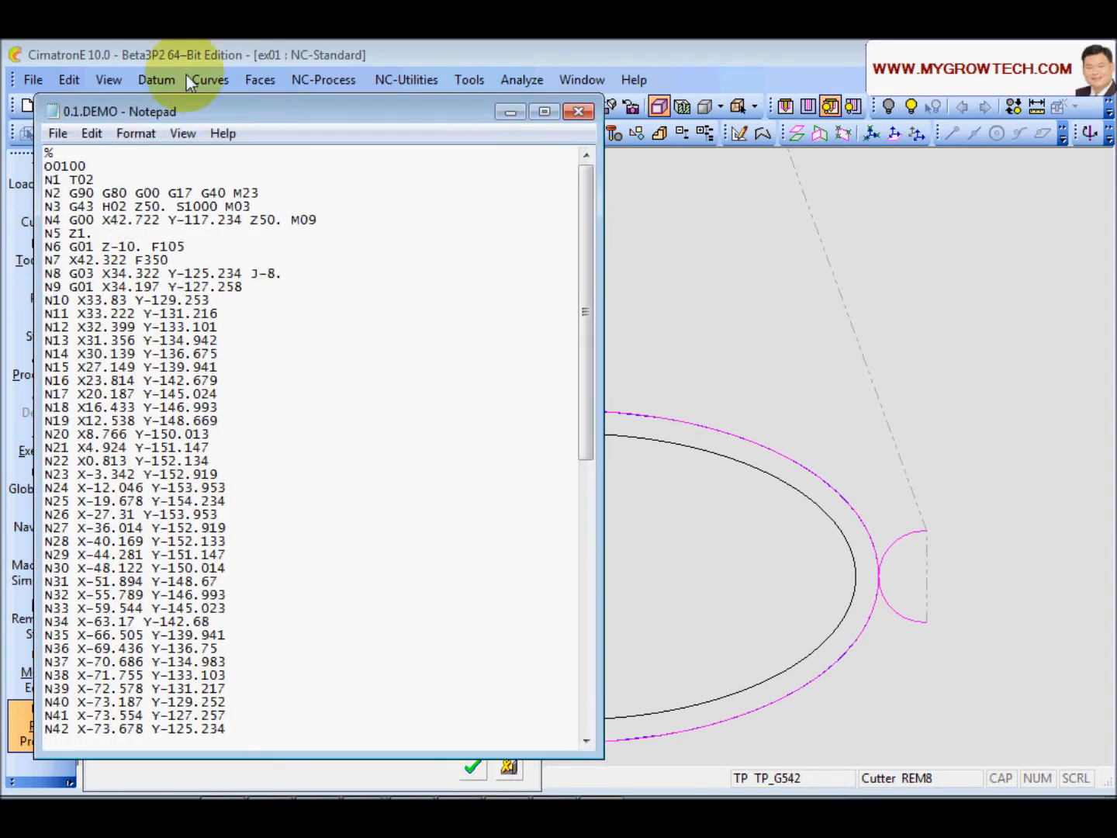
left_click(261, 771)
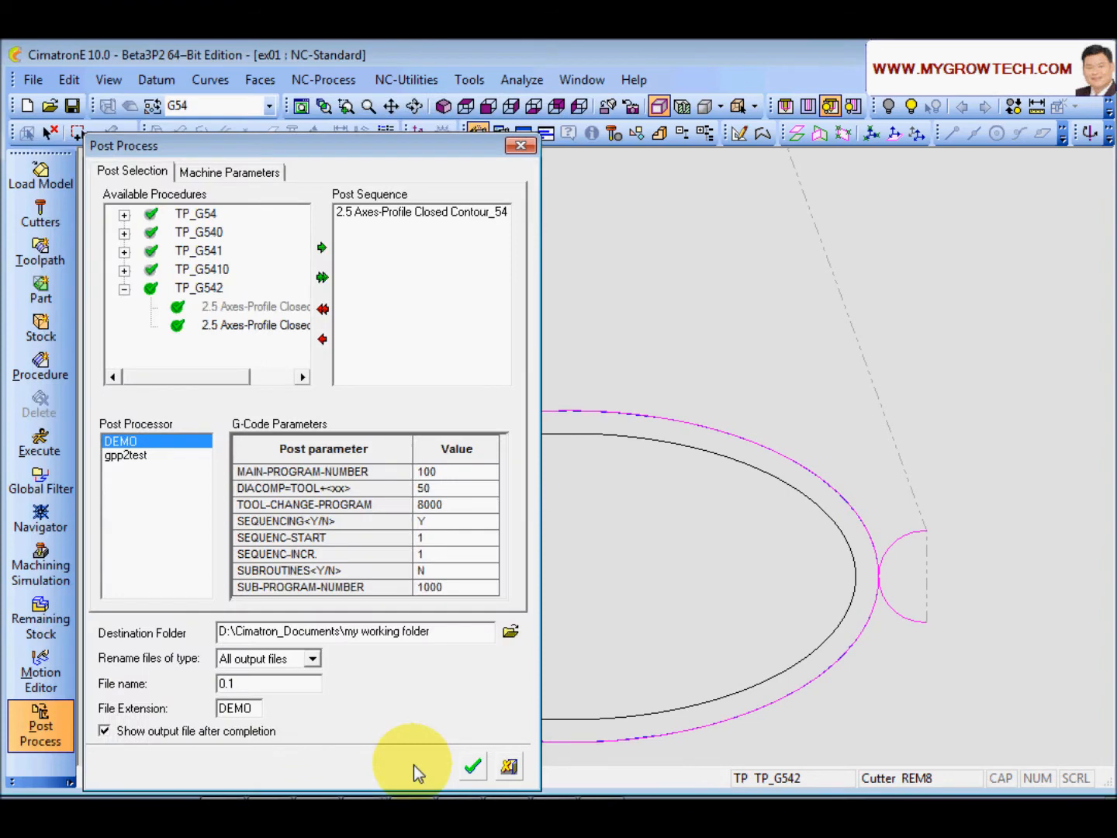
left_click(509, 765)
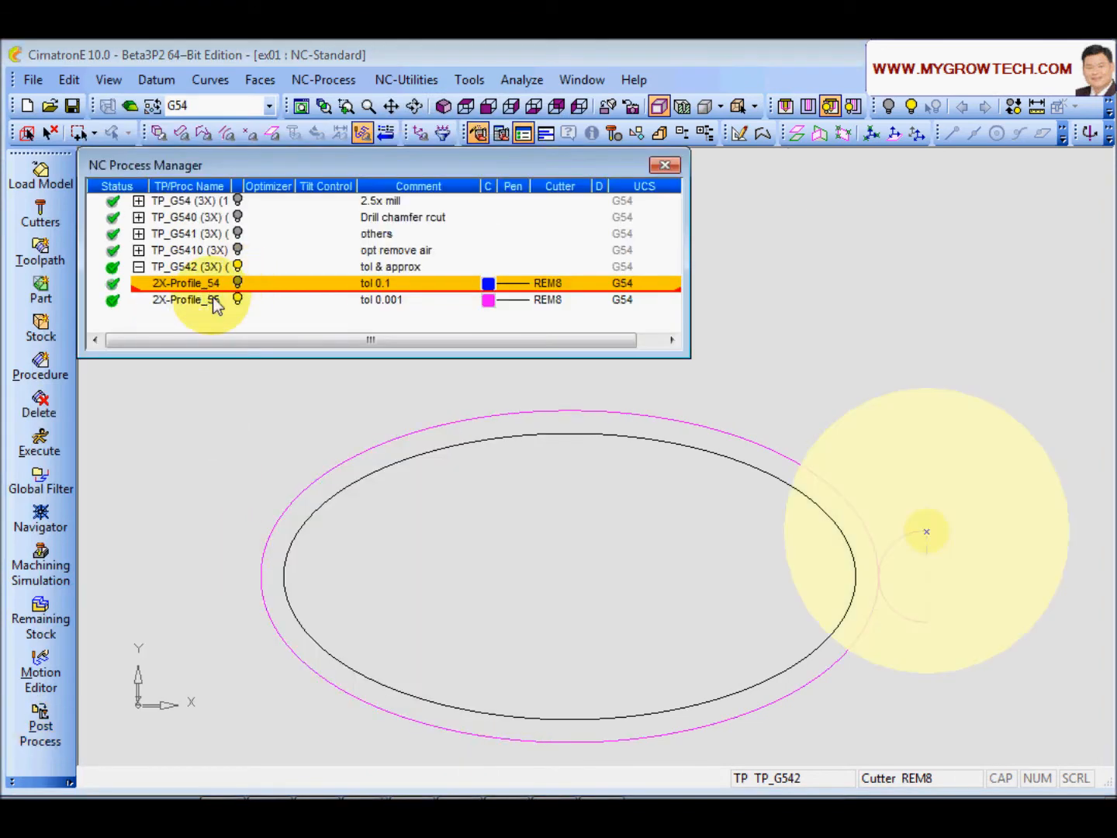
Step: Post-process the "tol 0.001" profile procedure, renaming only the G-code file to 0.001 and showing the output file after completion
left_click(213, 298)
left_click(46, 737)
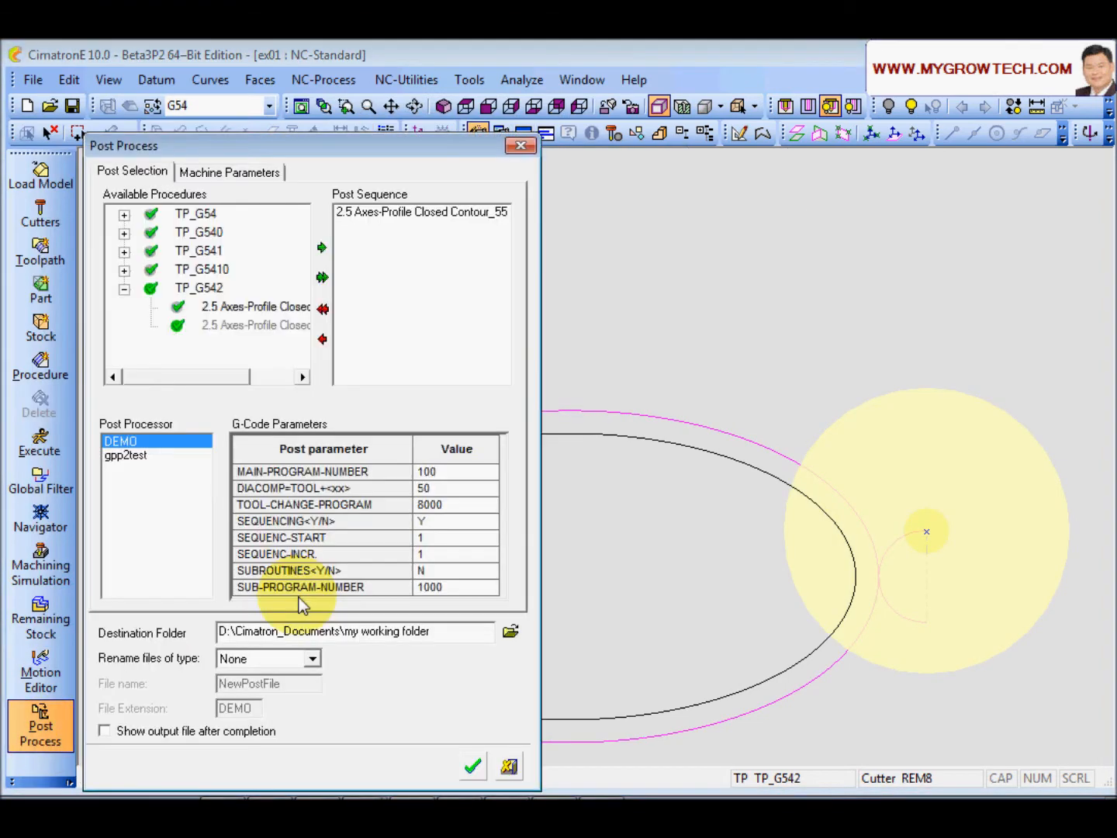
left_click(279, 659)
left_click(248, 691)
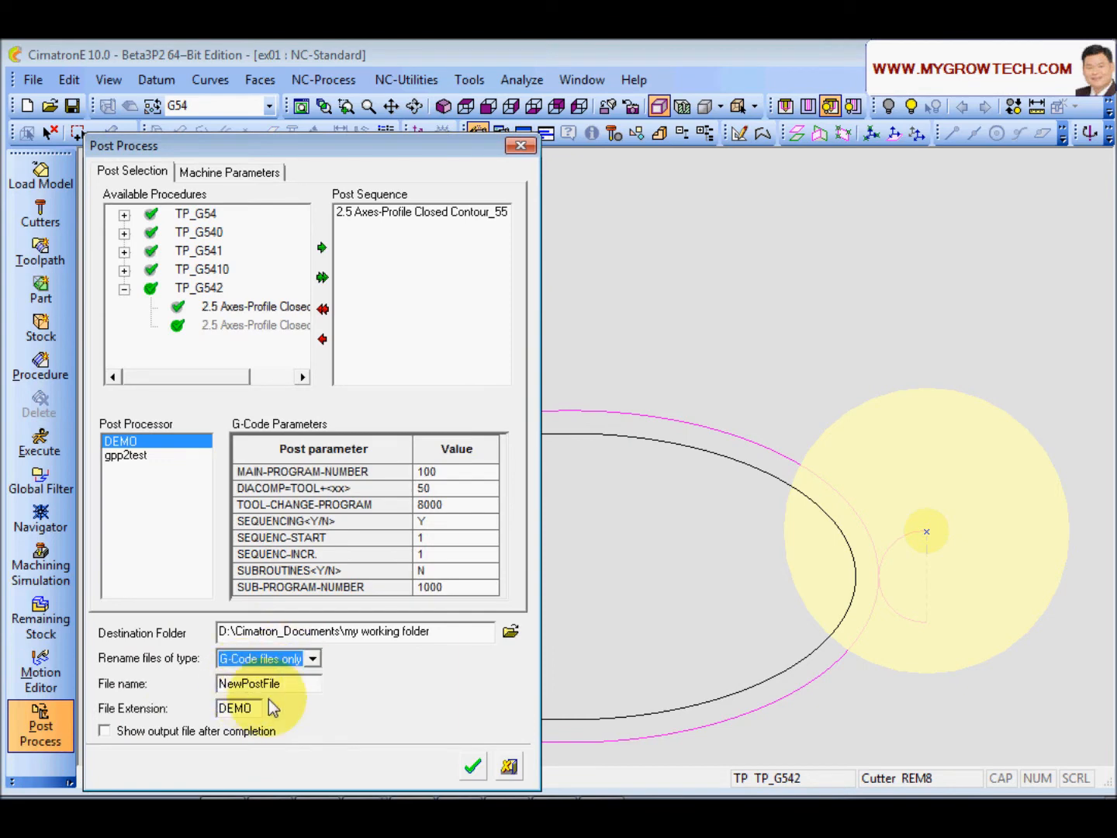
left_click_drag(290, 685, 177, 678)
type("0")
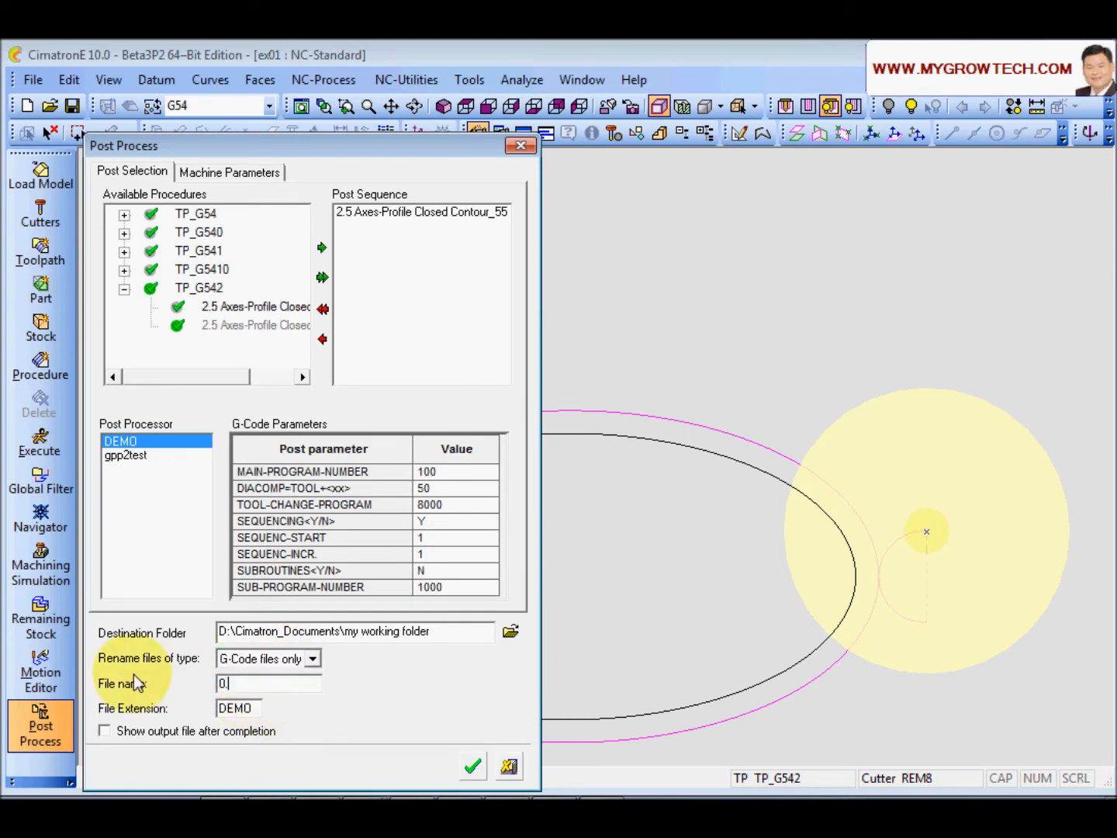
type(".001")
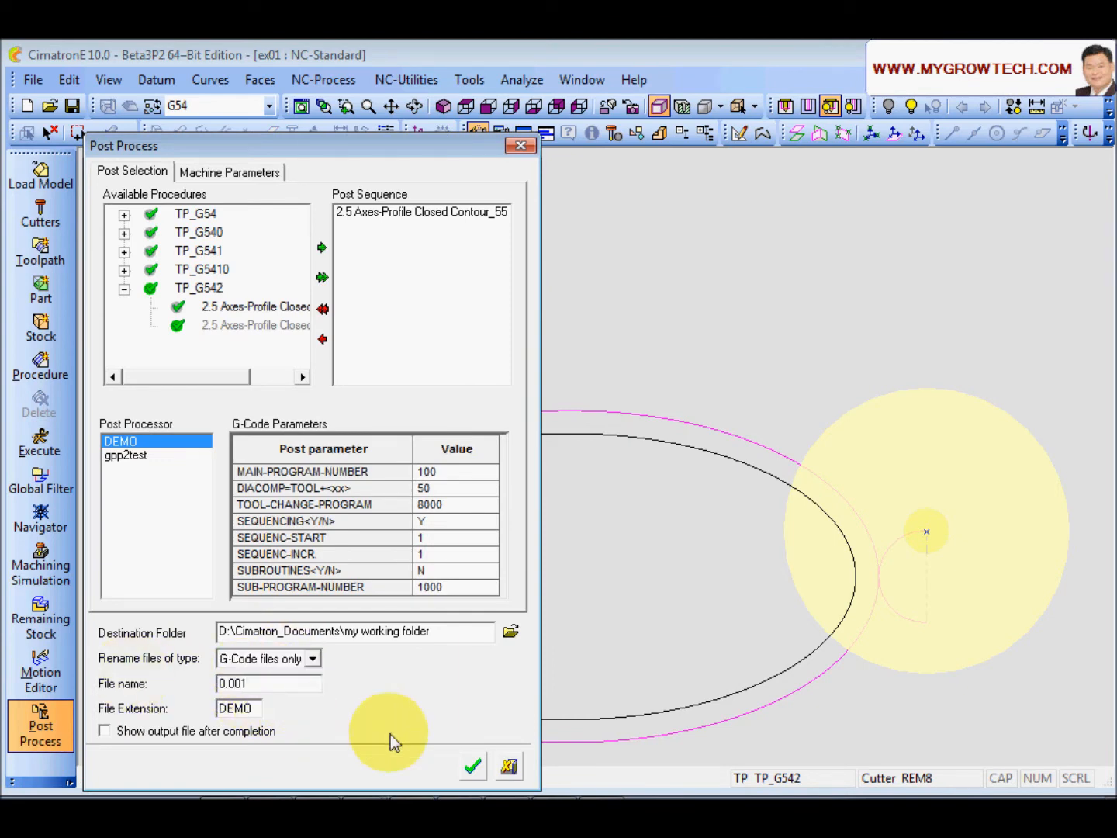
left_click(232, 731)
left_click(473, 768)
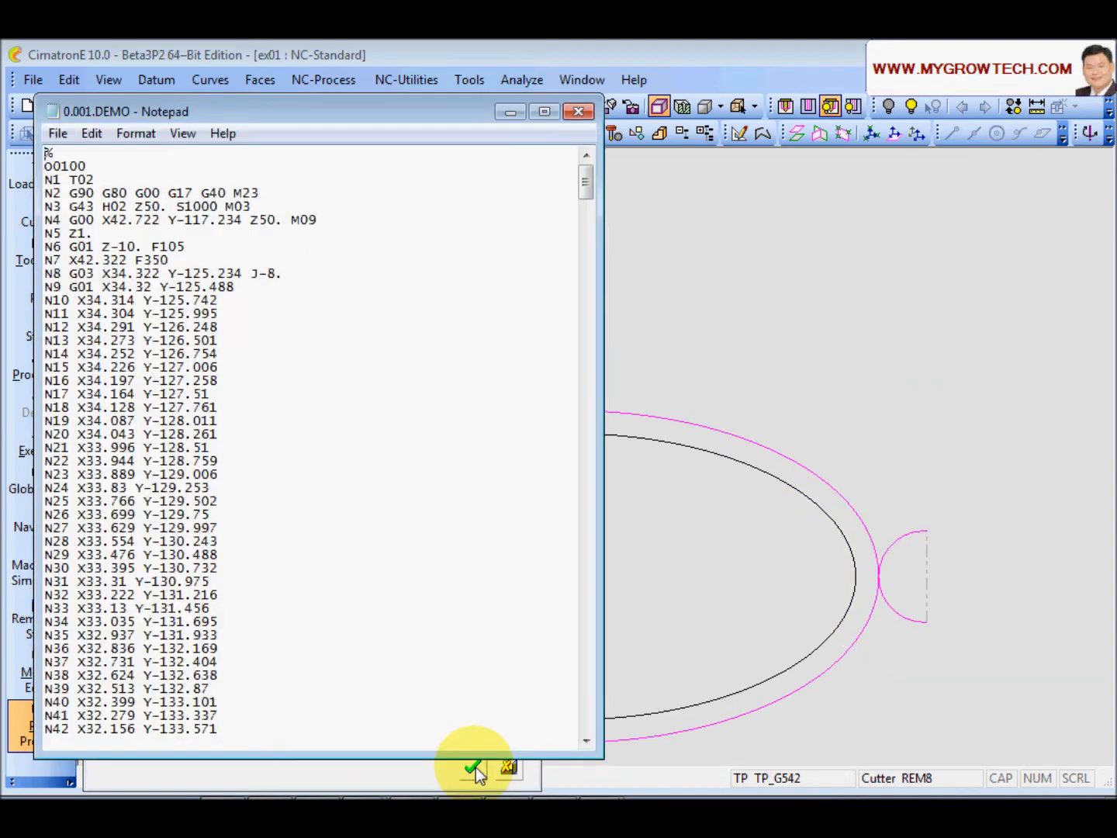
Step: Narrow the 0.001.DEMO and 0.1.DEMO G-code windows and arrange them side by side
left_click_drag(241, 115, 738, 132)
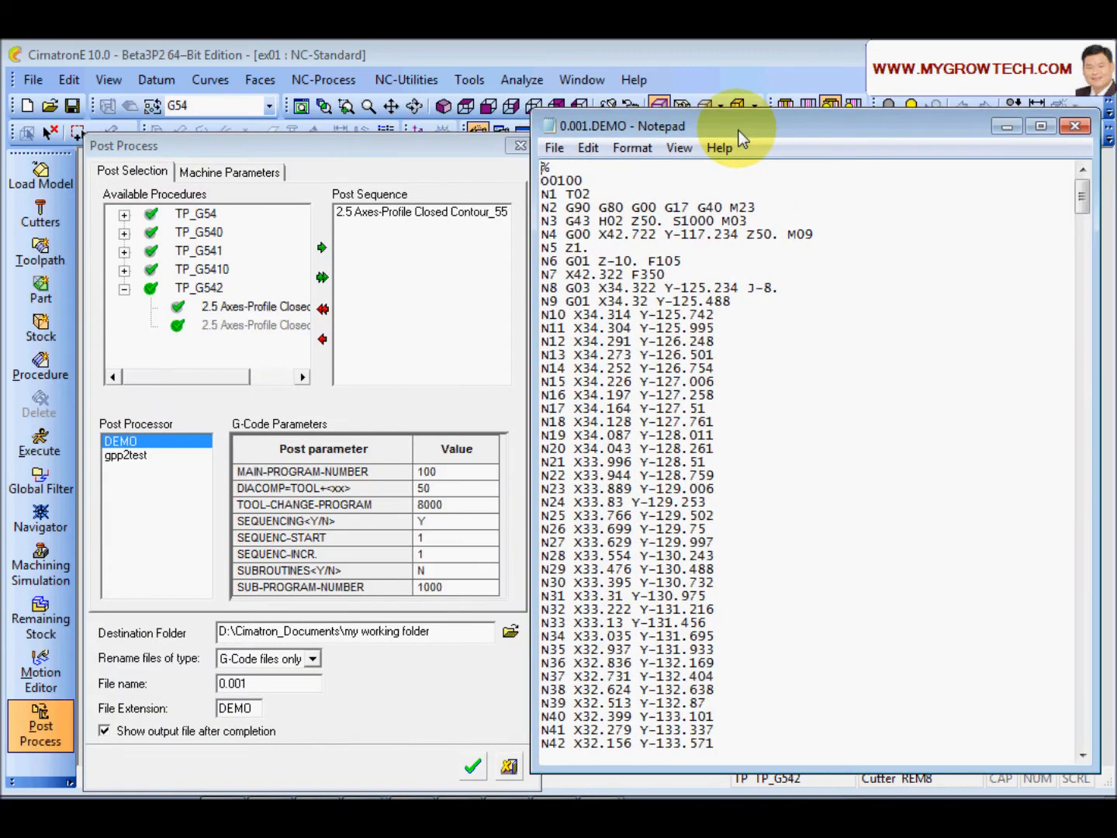
left_click_drag(1092, 305, 890, 317)
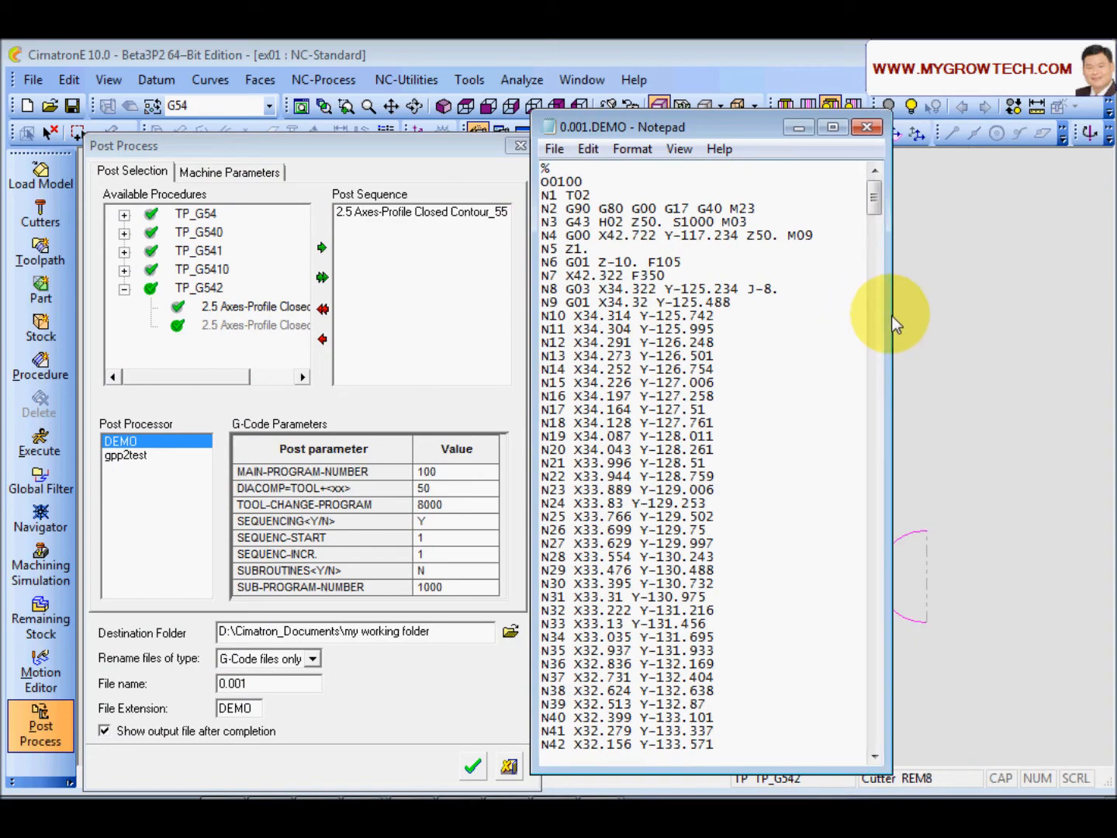
left_click_drag(723, 128, 889, 132)
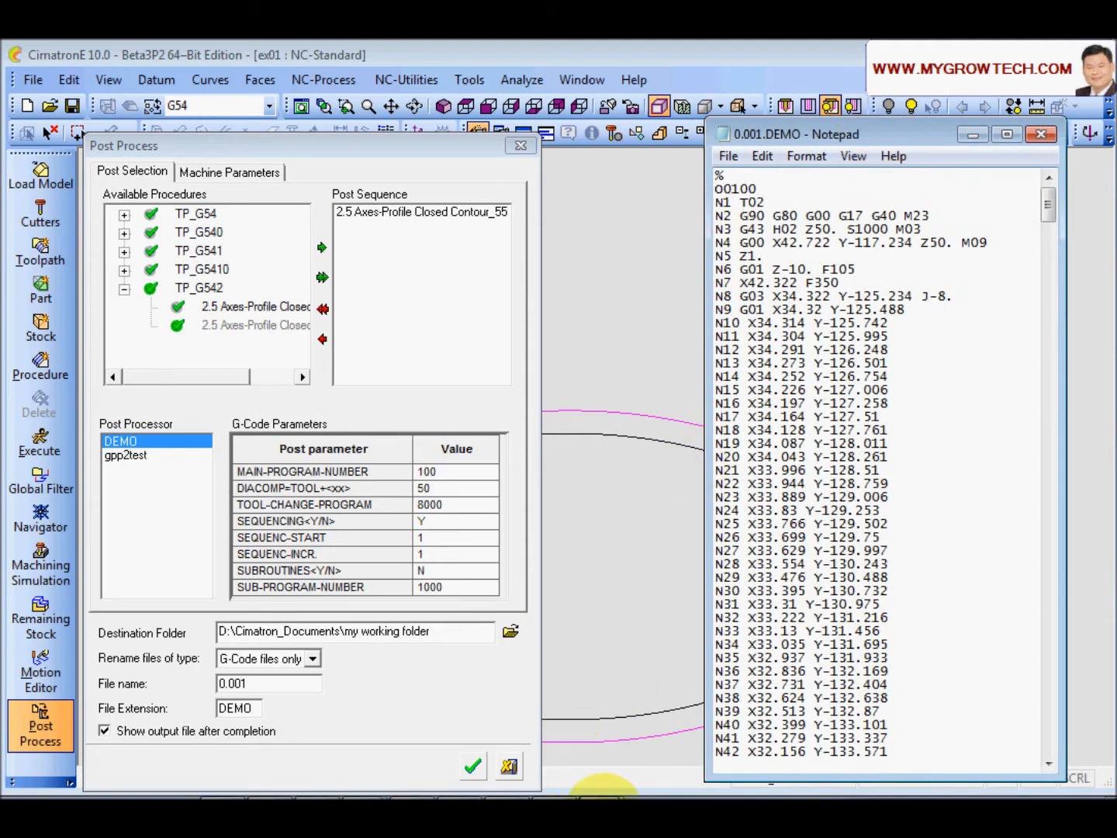
left_click(578, 802)
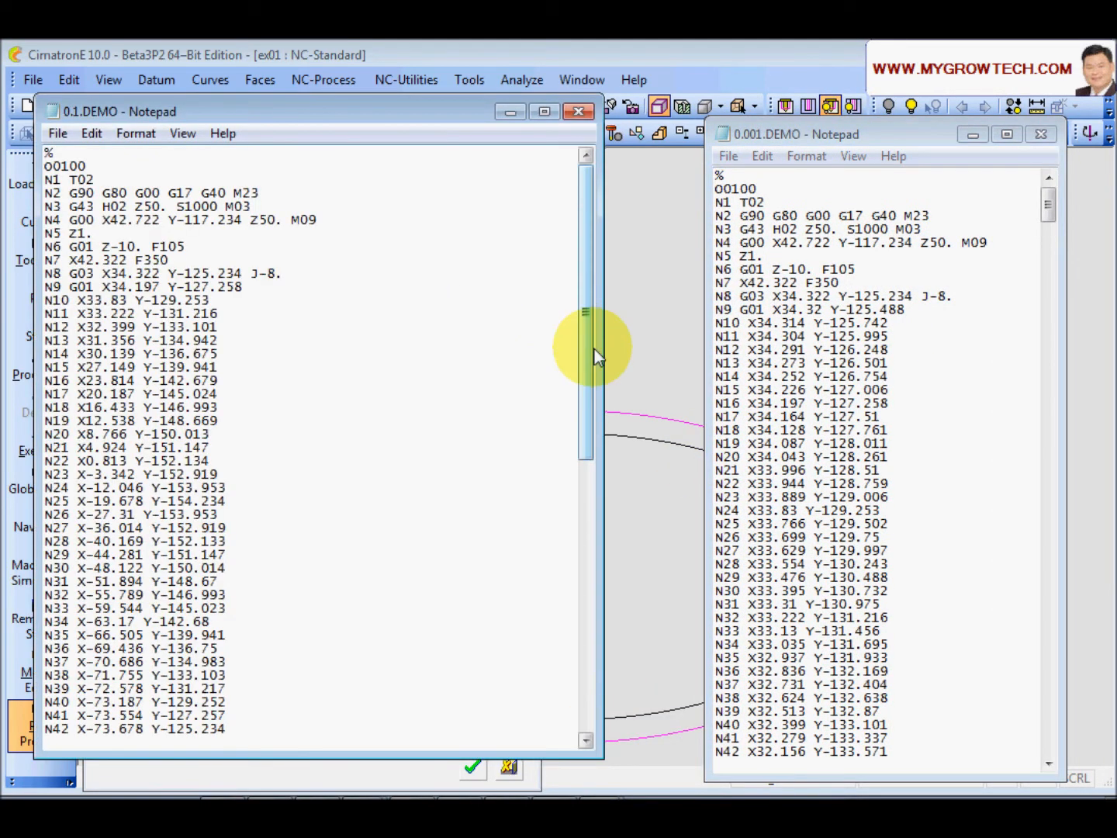
left_click_drag(599, 348, 411, 350)
left_click_drag(263, 112, 373, 124)
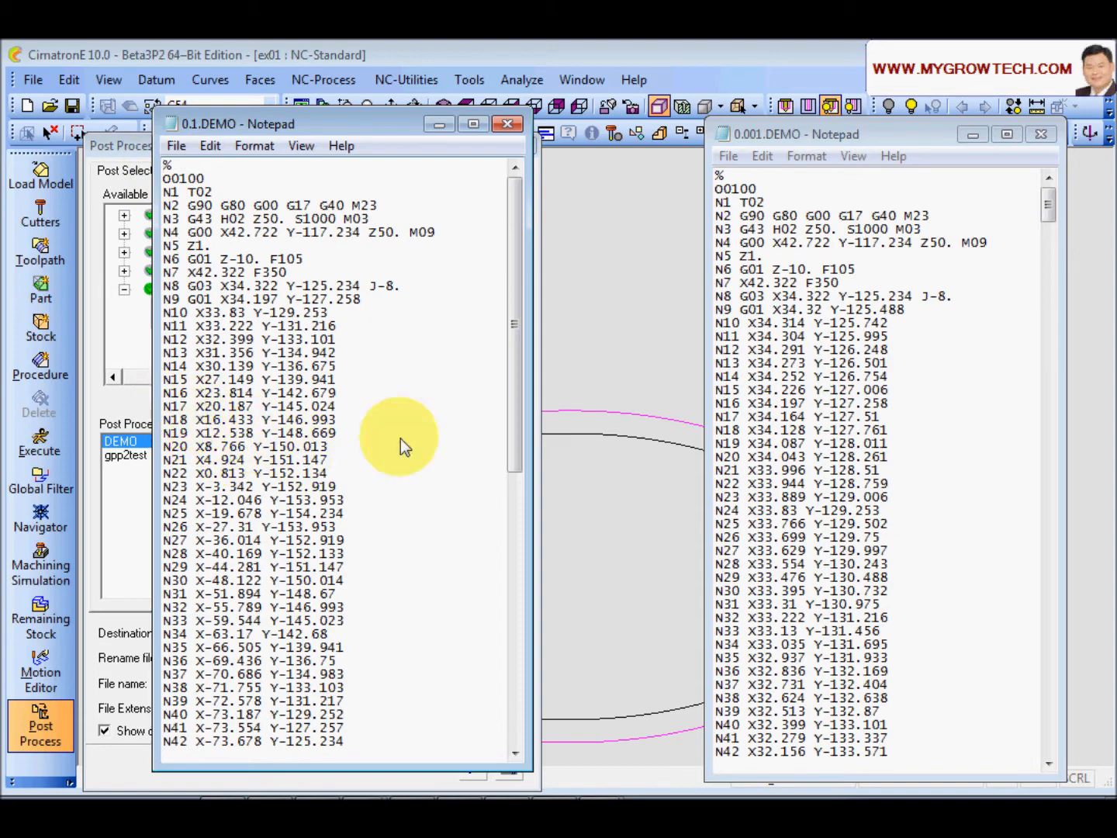
Step: Examine the 0.1.DEMO and 0.001.DEMO G-code through to their last blocks to compare their lengths, and exit post-processing
left_click_drag(515, 407, 499, 695)
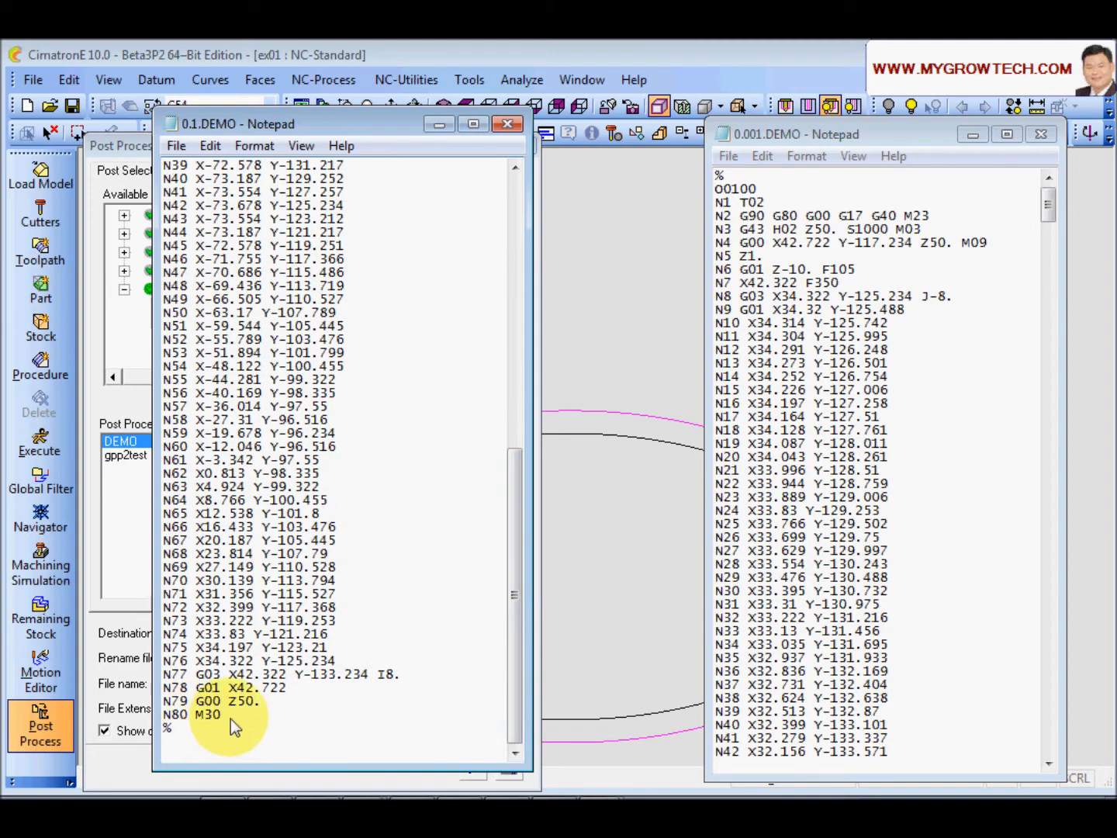
left_click(1050, 207)
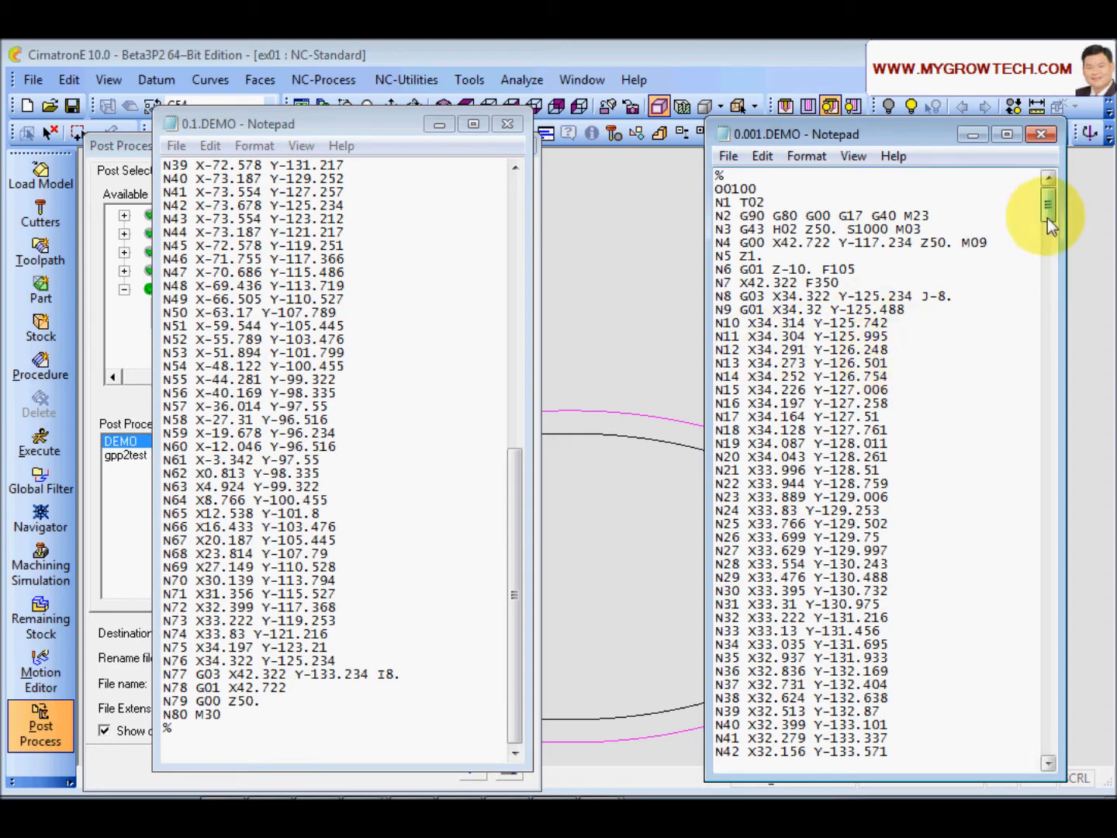
left_click_drag(1048, 205, 943, 748)
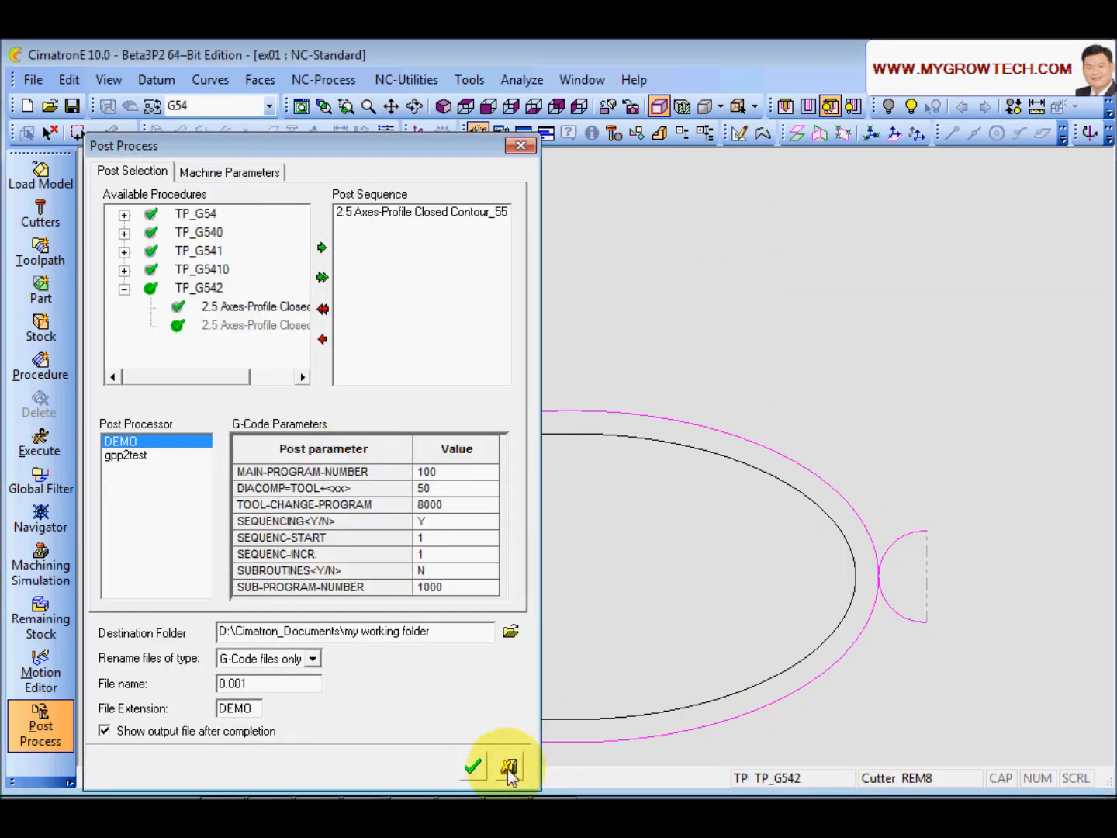
left_click(510, 766)
Step: View the "tol 0.001" profile toolpath from an oblique angle and hide it
left_click(532, 597)
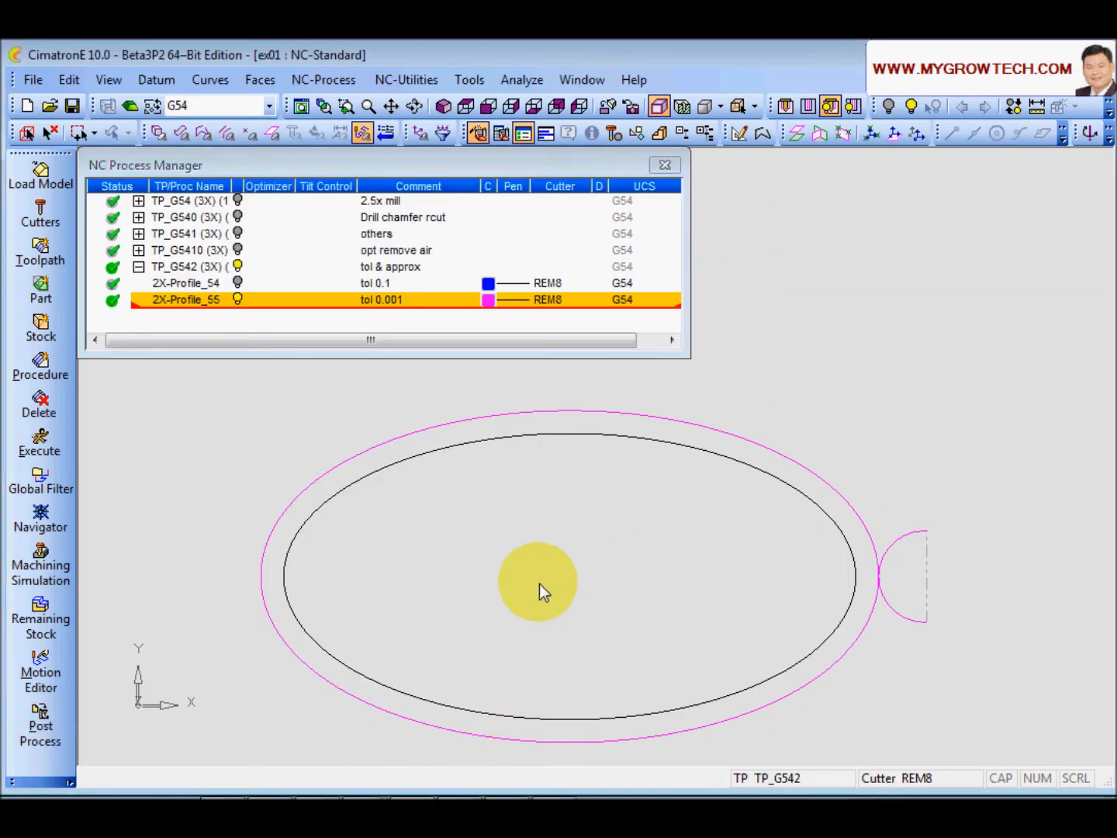
scroll(695, 548, "down", 2)
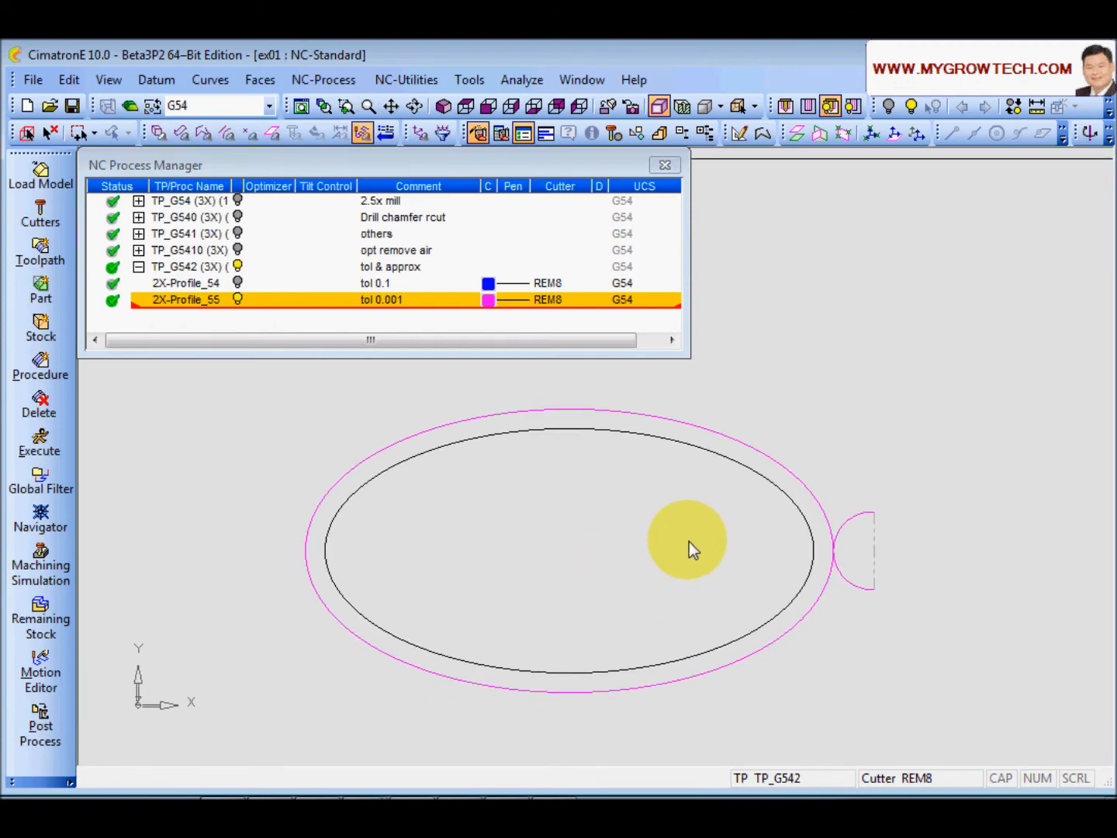
middle_click_drag(807, 479, 722, 479)
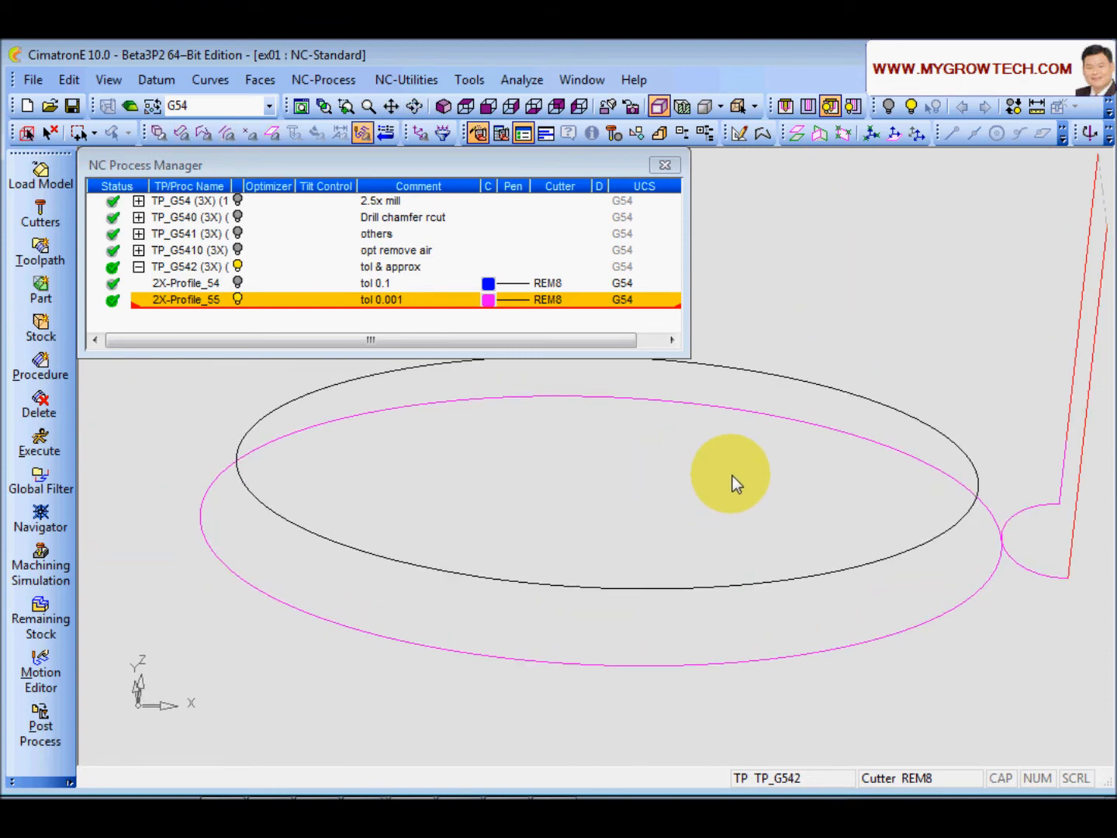
middle_click_drag(751, 462, 663, 488)
left_click_drag(664, 487, 701, 519, "ctrl")
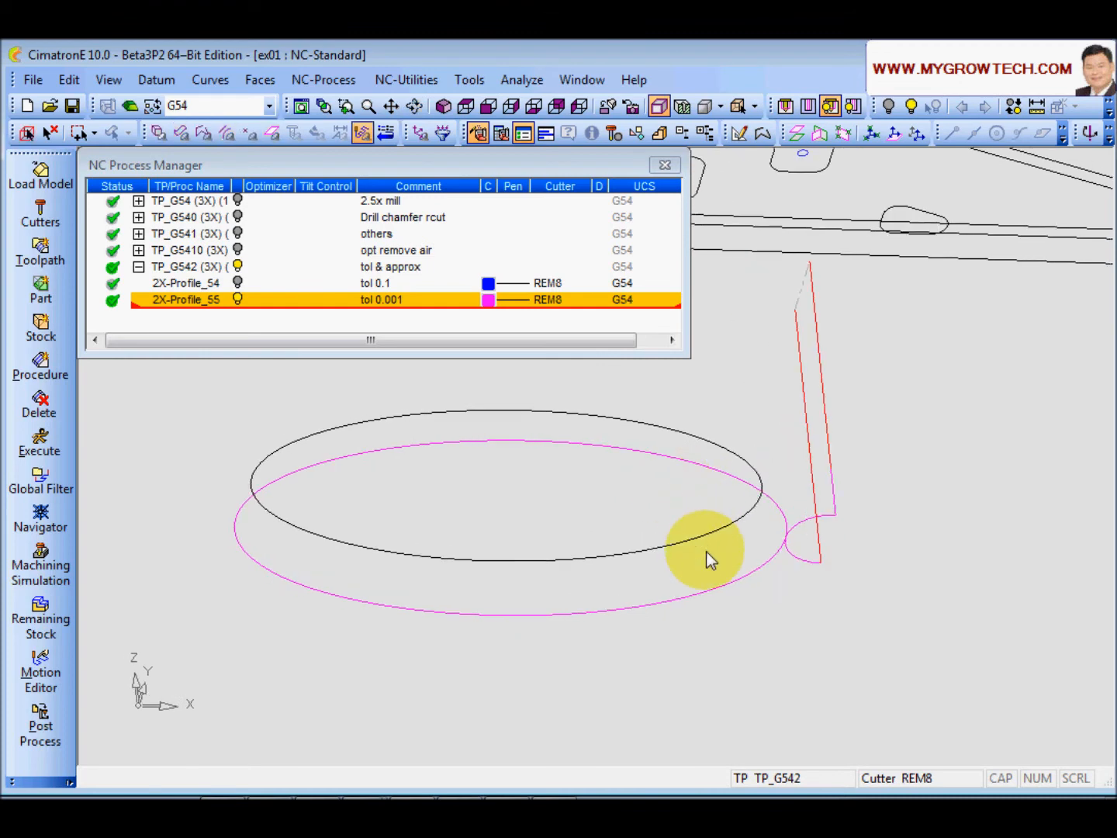
right_click_drag(692, 603, 704, 516, "ctrl")
middle_click_drag(636, 509, 699, 511, "ctrl")
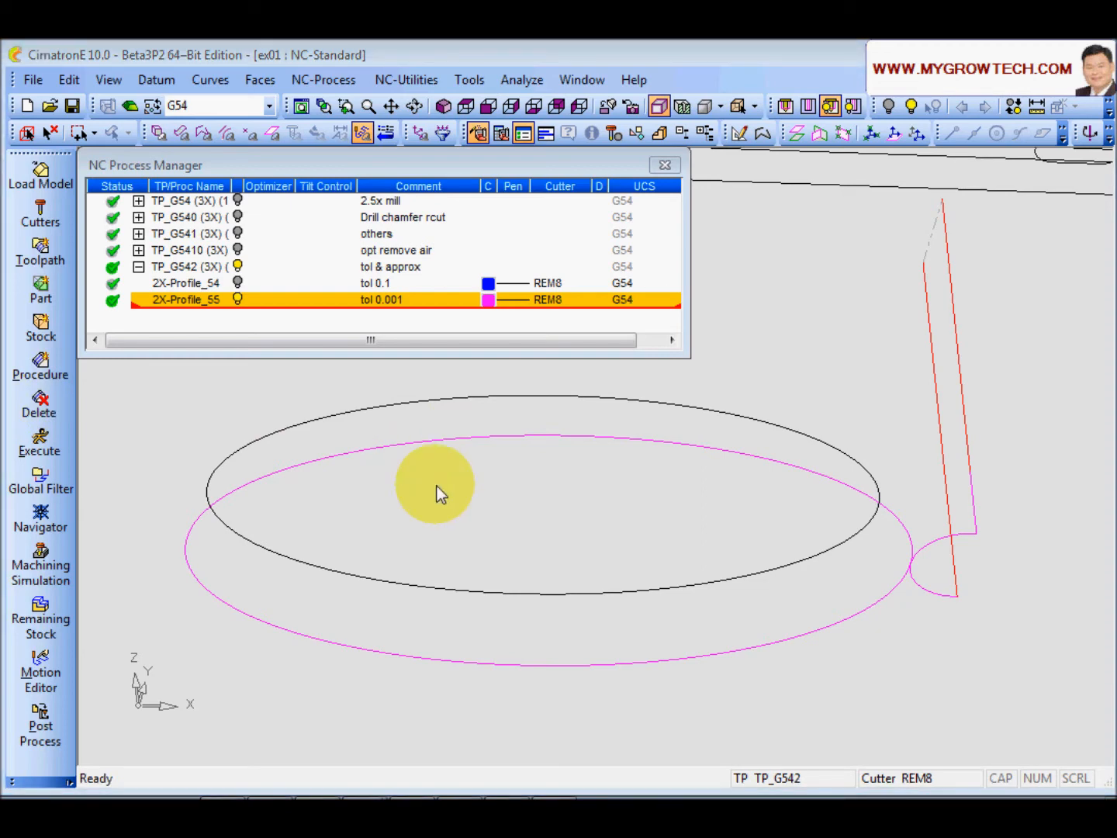
left_click(239, 304)
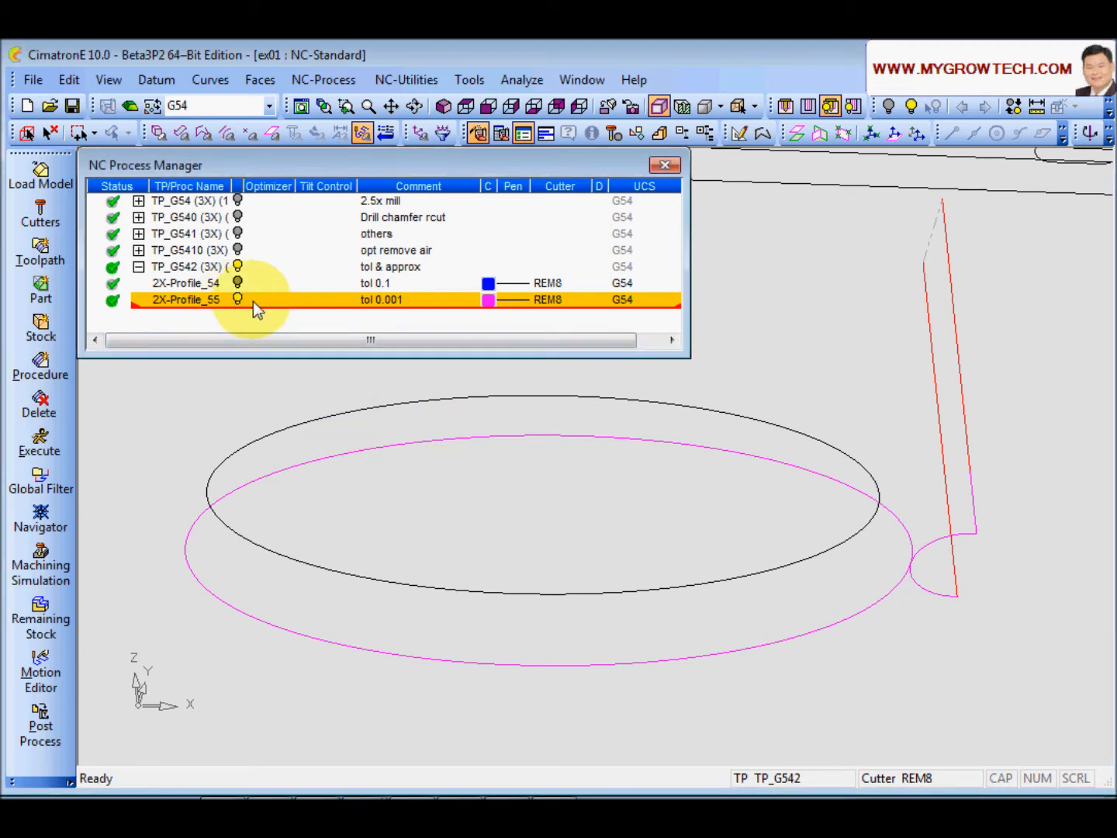
left_click(238, 300)
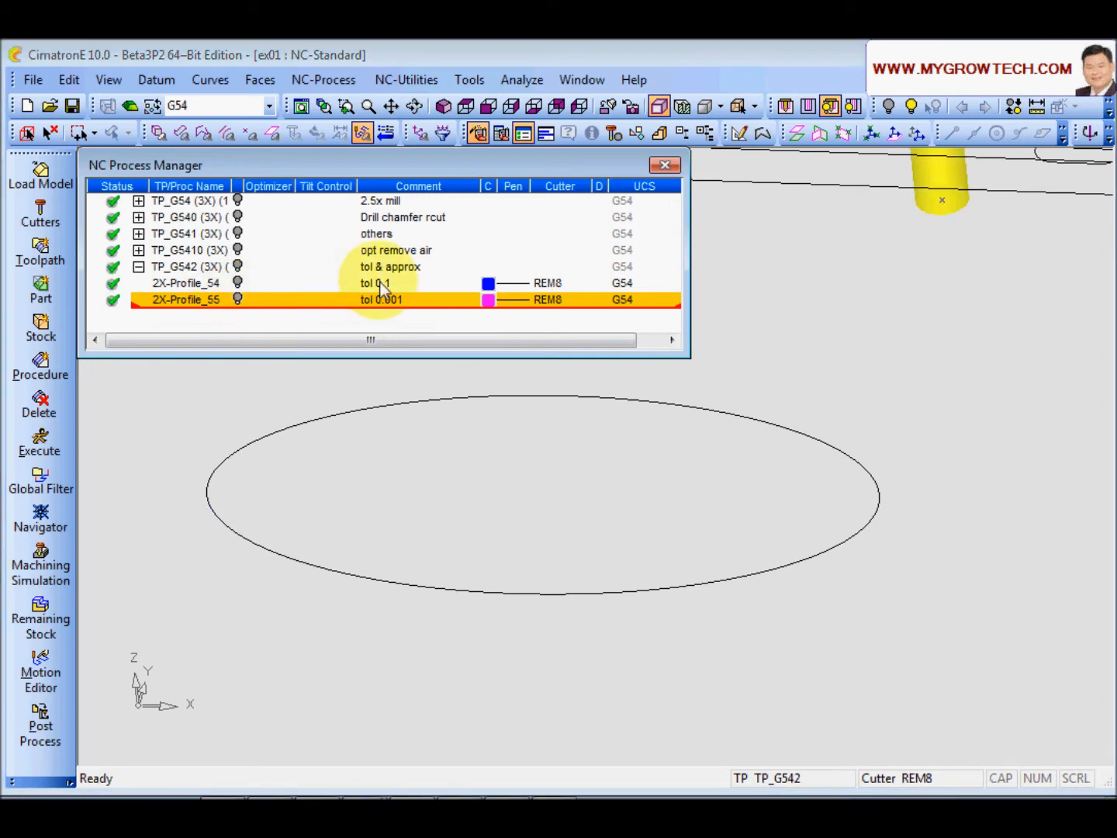
Step: Change the comment of the "tol 0.1" profile procedure to "tol 0.1 lin approx"
double_click(405, 286)
left_click(405, 297)
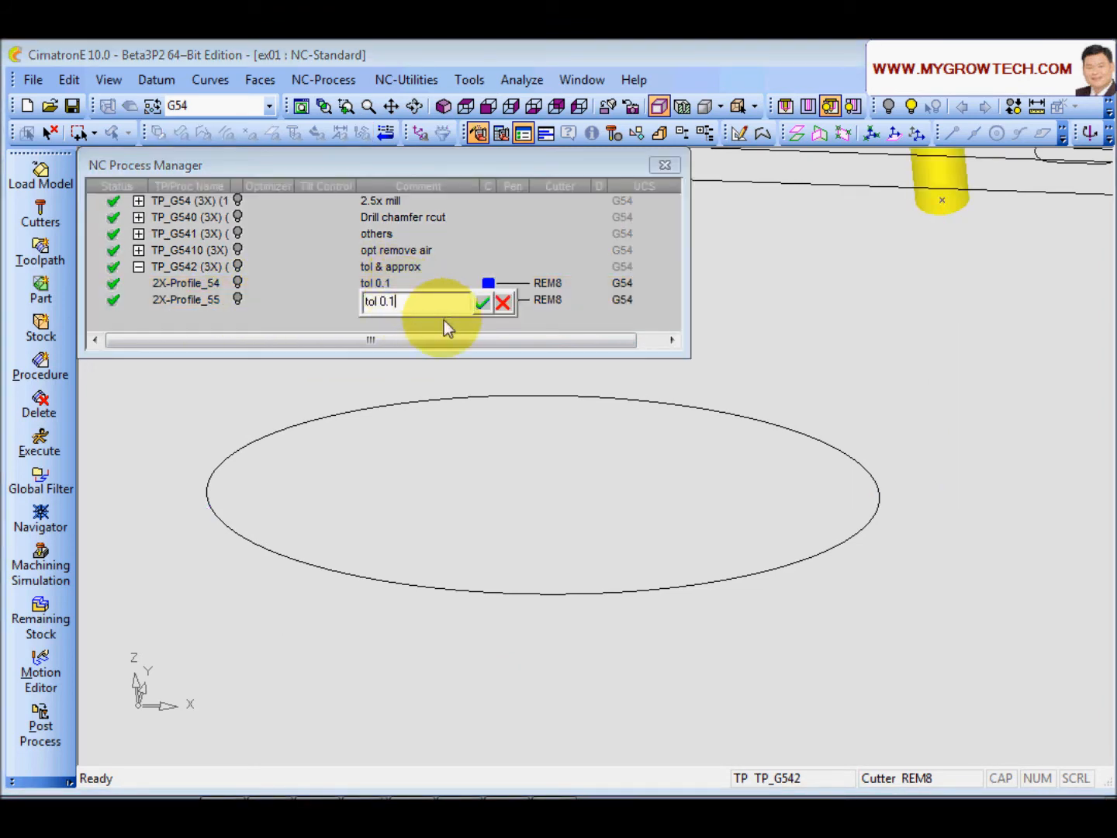
type("lin approx")
key("Return")
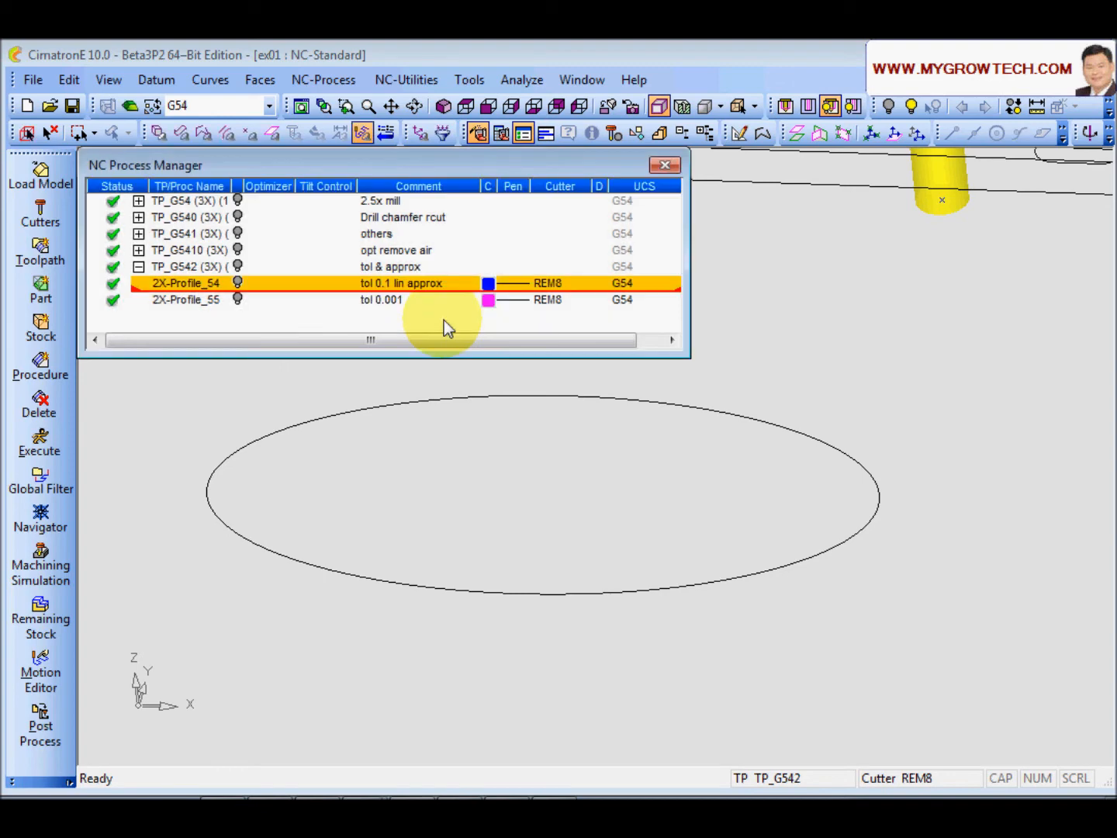
Step: Show the "tol 0.1 lin approx" toolpath and check the Spline Approximation setting in its motion parameters
left_click(239, 283)
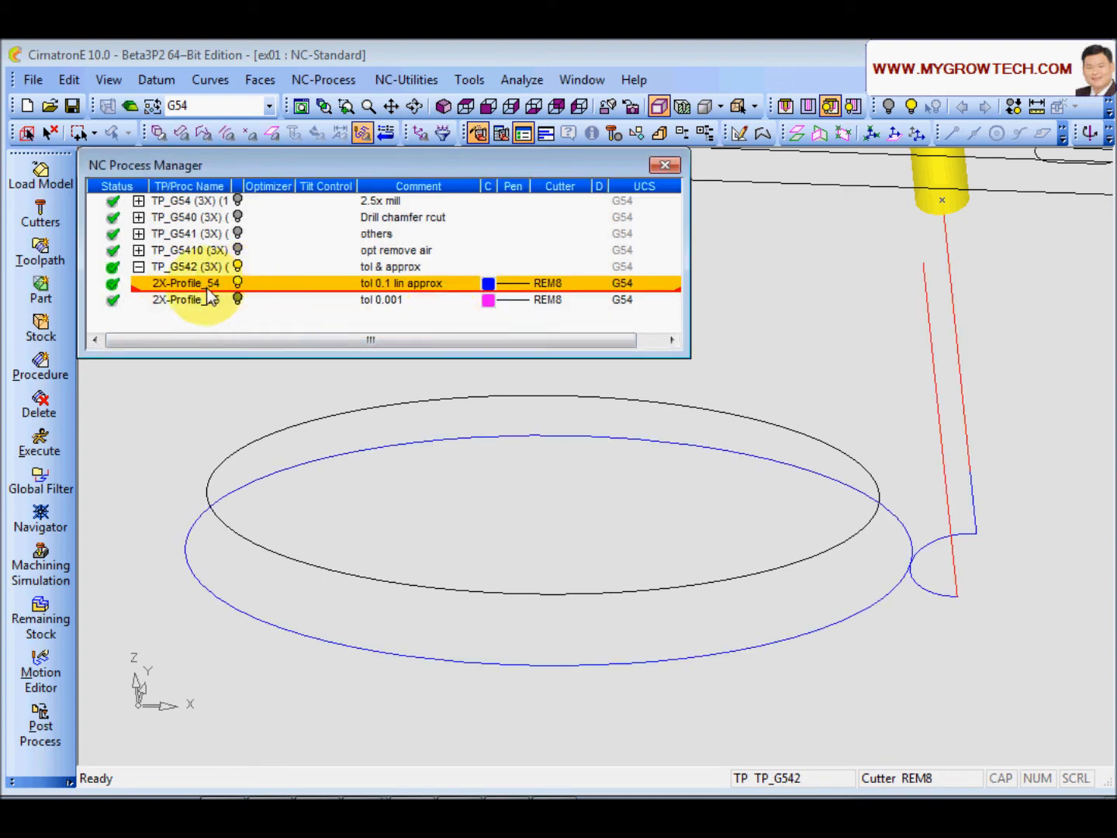
double_click(207, 288)
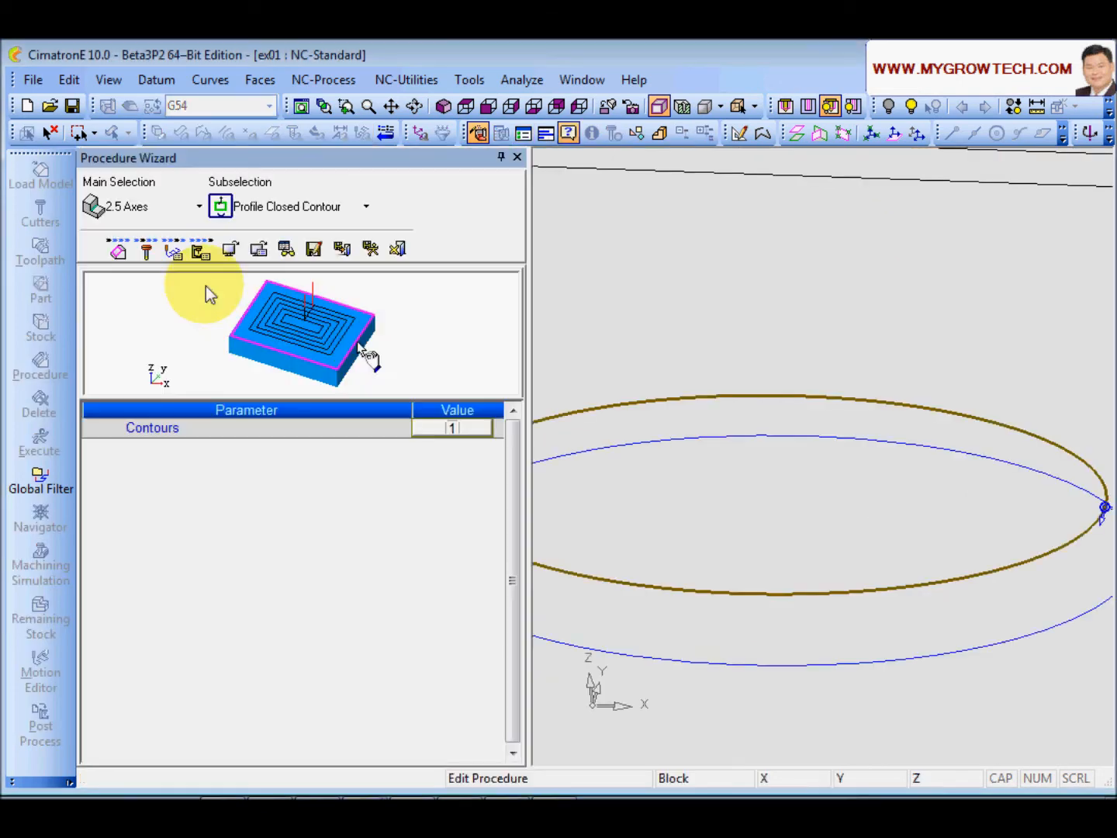
left_click(173, 249)
left_click_drag(512, 462, 511, 554)
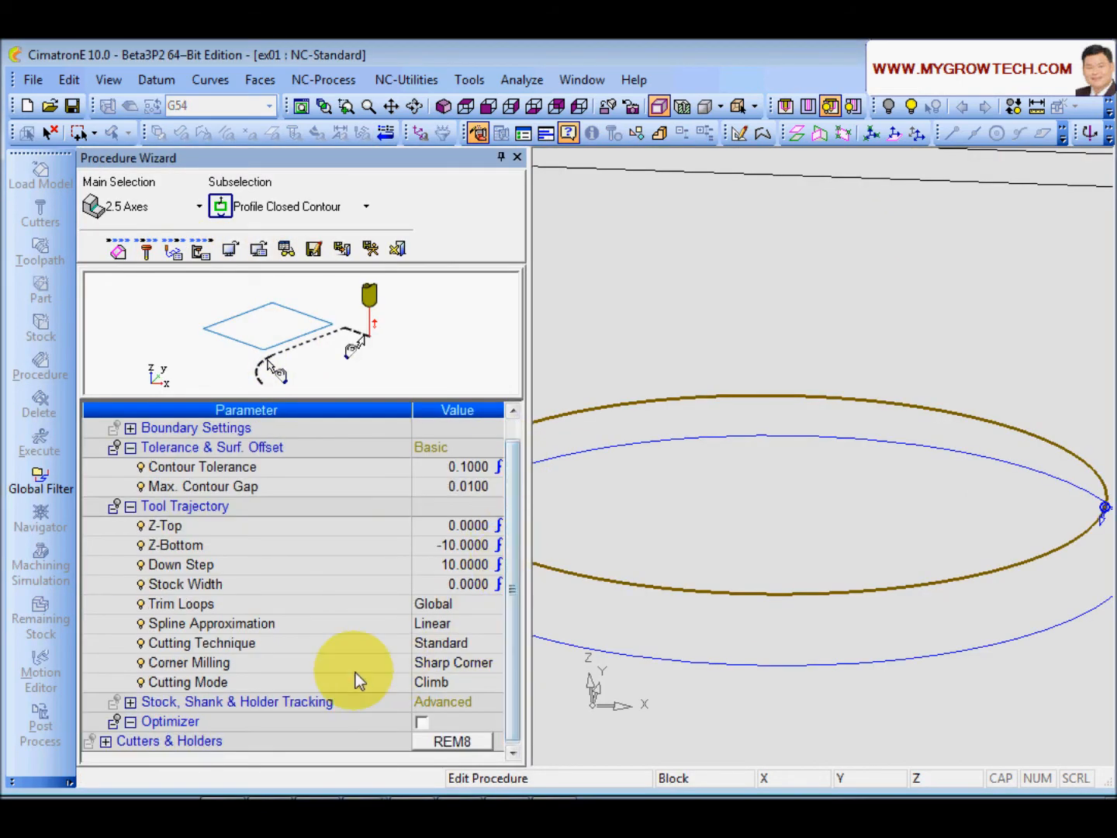
left_click(319, 627)
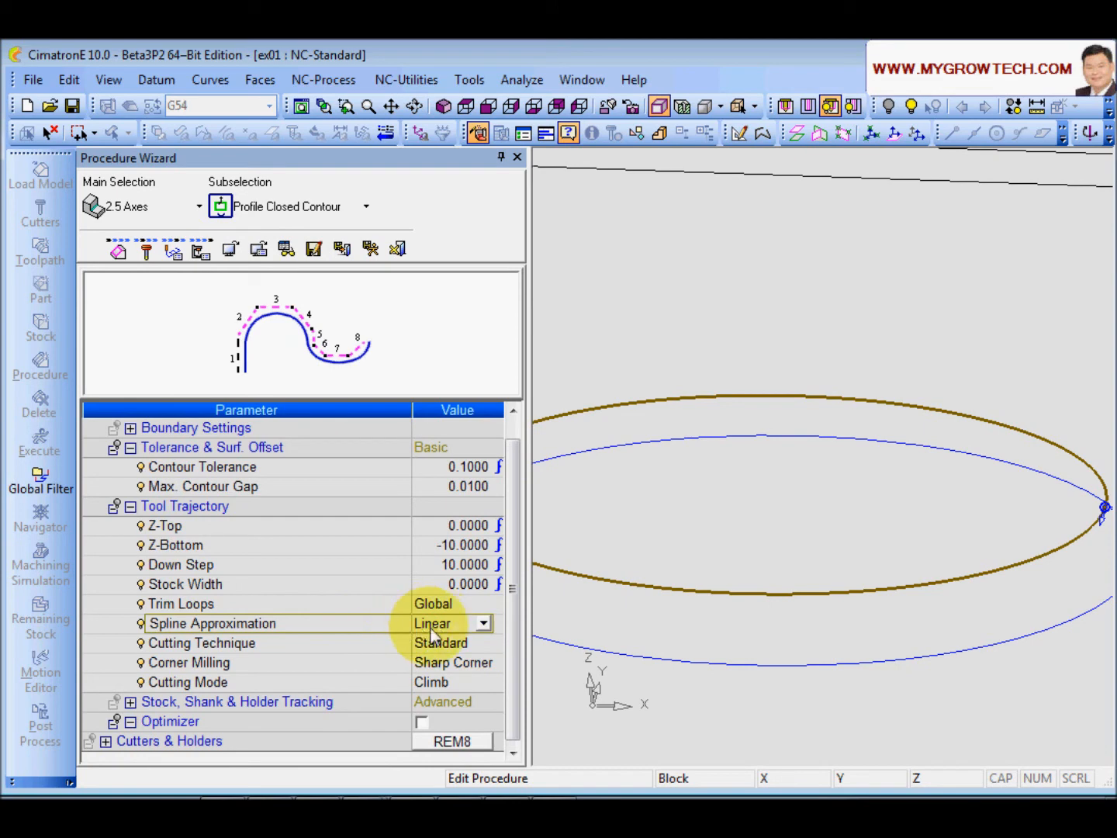
middle_click(652, 304)
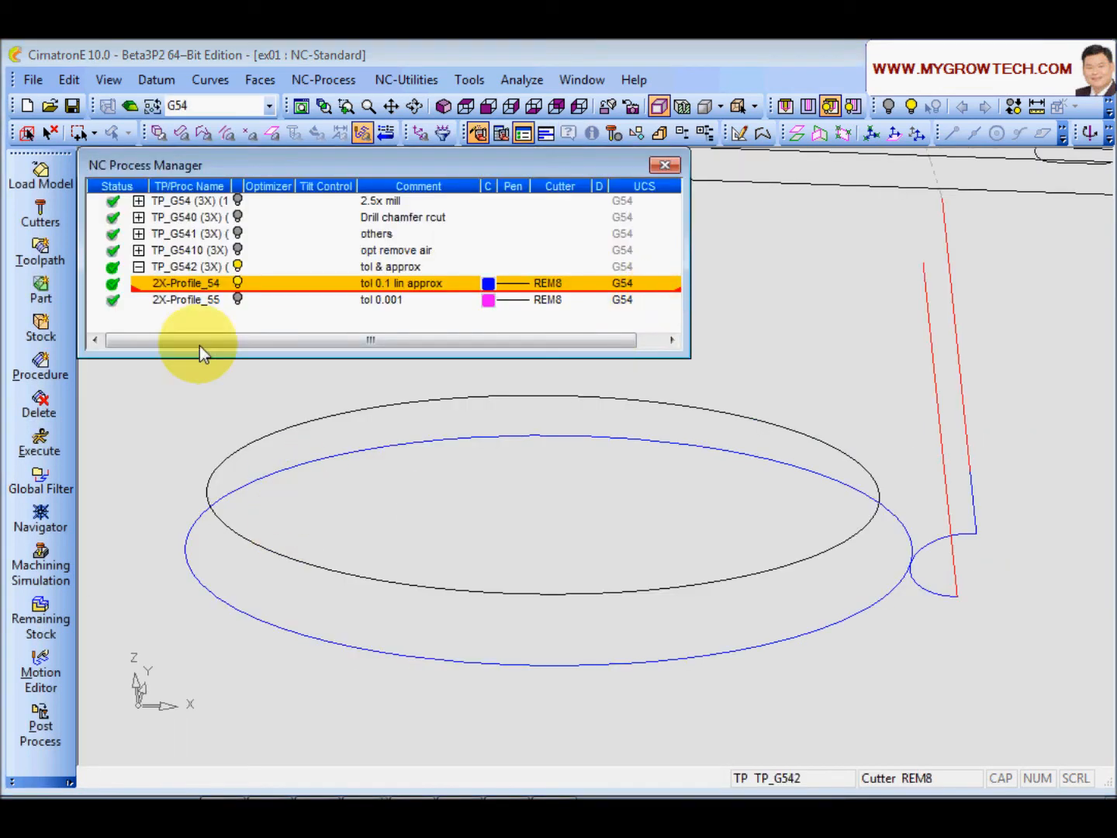
Step: Copy the "tol 0.1 lin approx" procedure, paste it after "tol 0.001", and color the copy's toolpath magenta
right_click(205, 290)
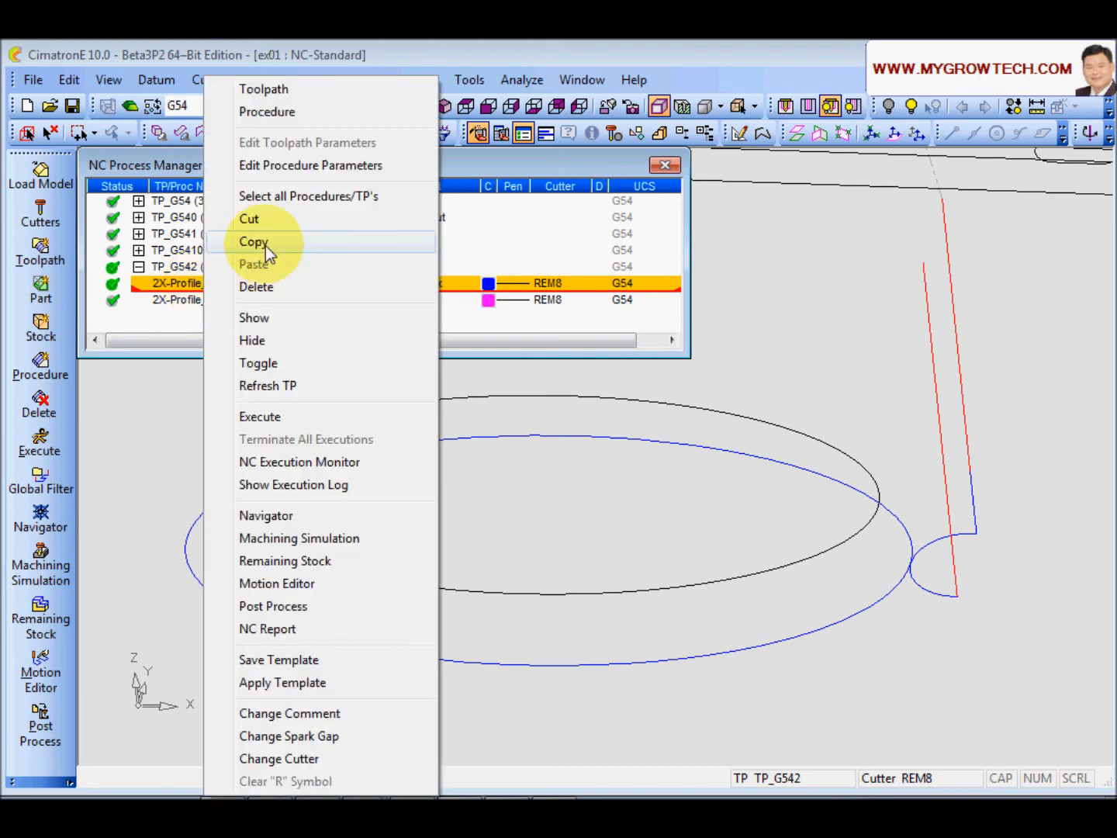
left_click(266, 241)
right_click(192, 310)
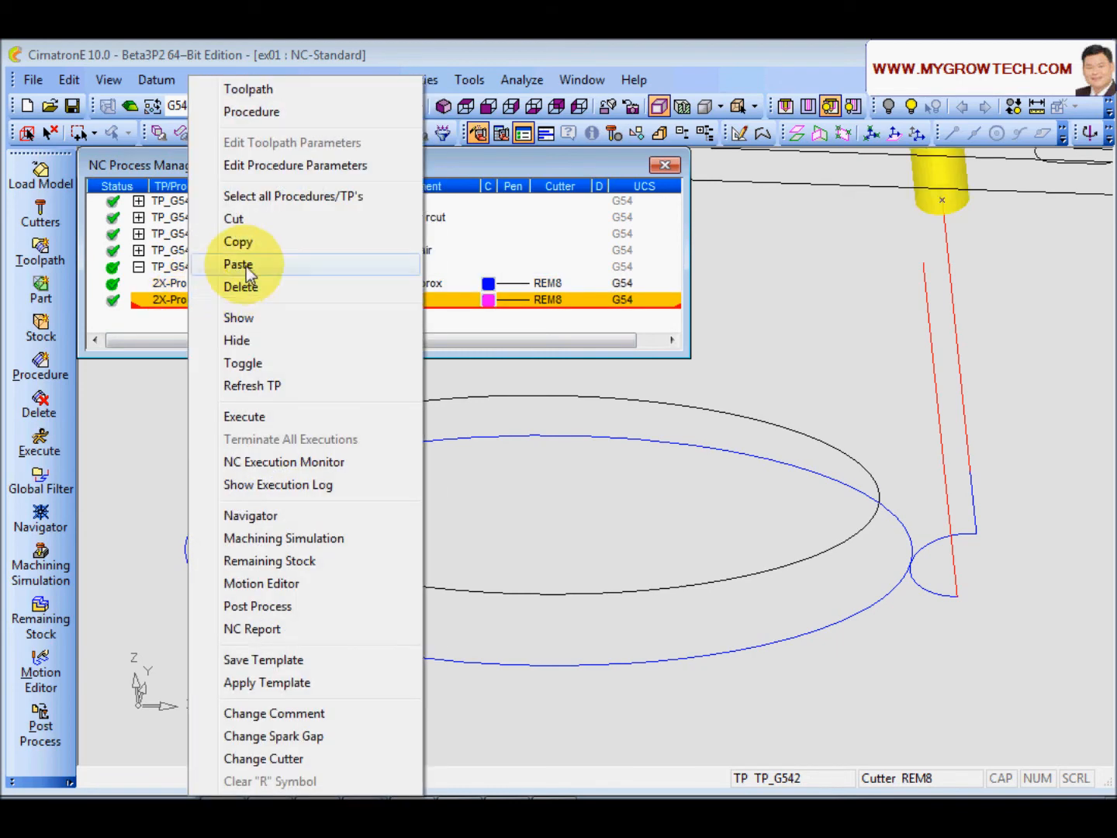
left_click(237, 261)
left_click(488, 317)
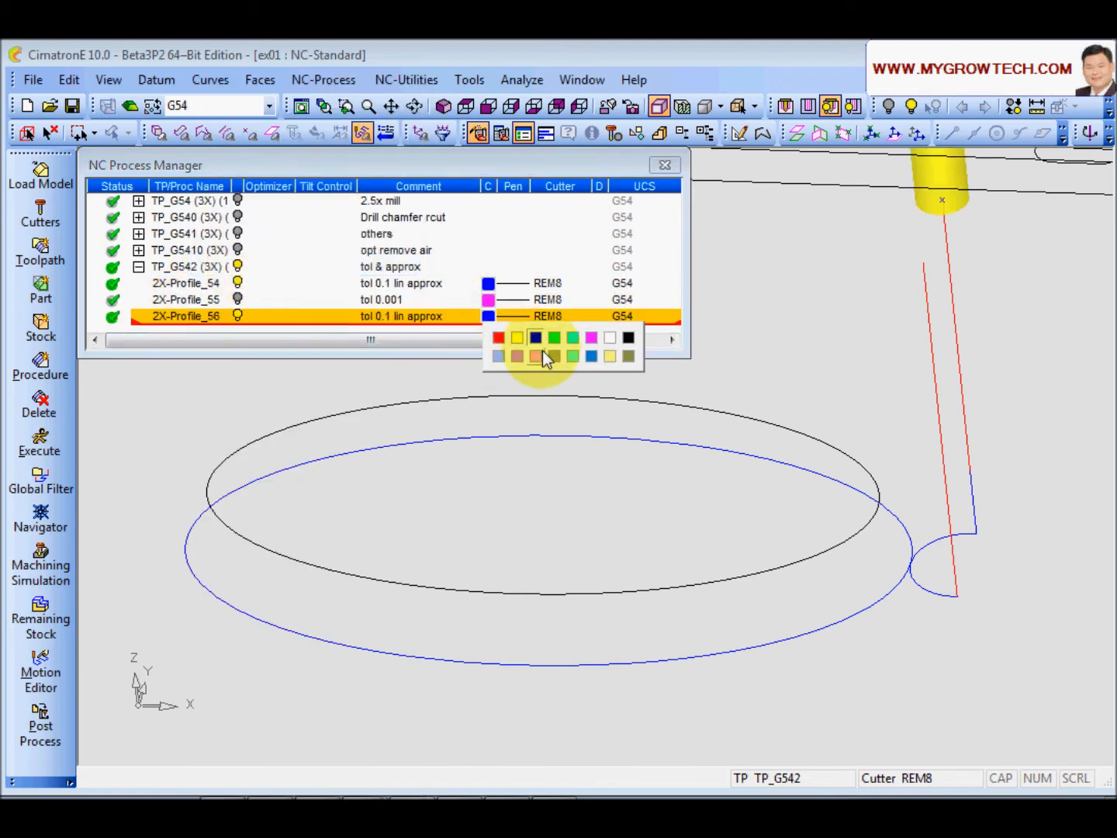
left_click(591, 338)
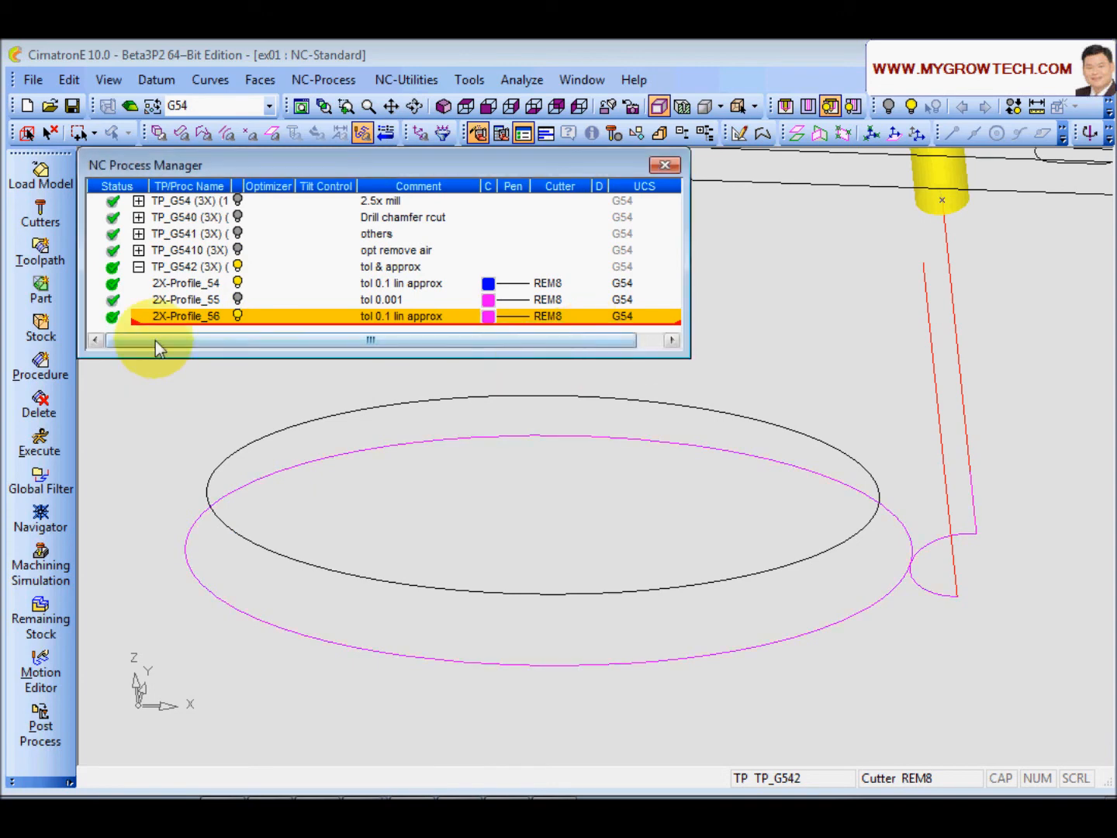
Step: Change the comment of the pasted profile procedure to "tol 0.1 cir approx"
left_click(411, 317)
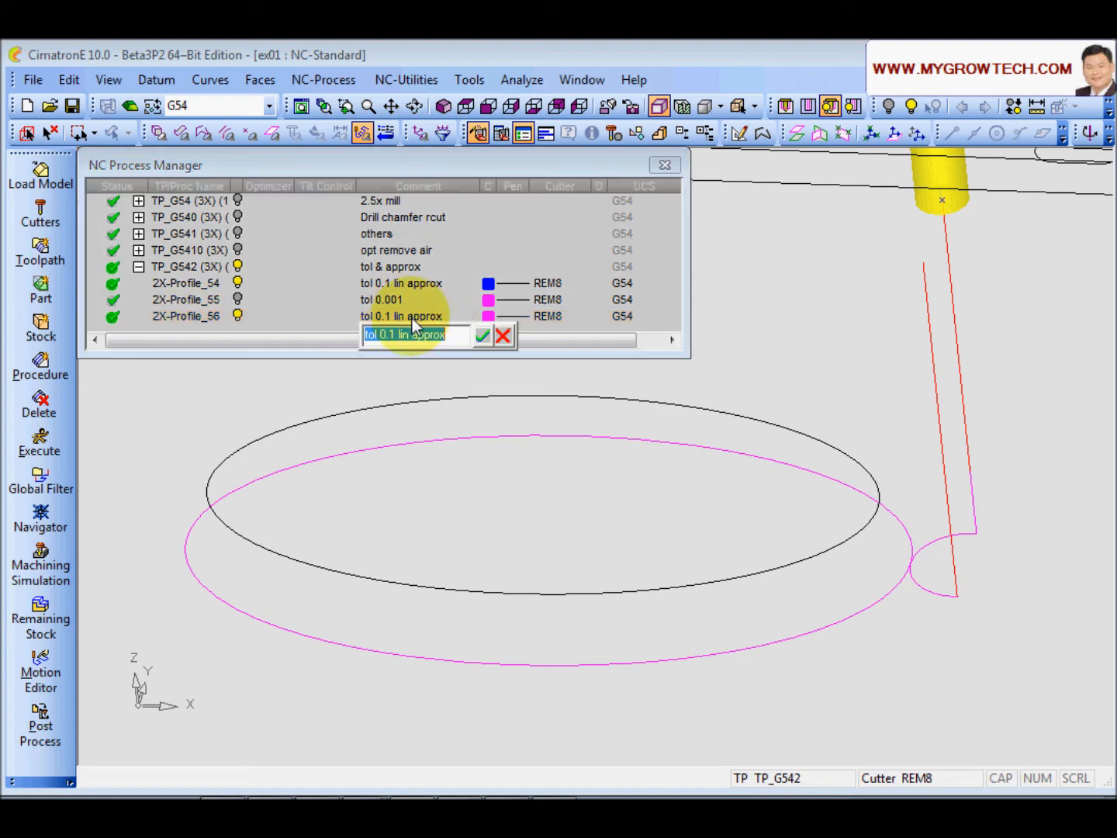
left_click(409, 339)
key("BackSpace")
key("BackSpace")
key("BackSpace")
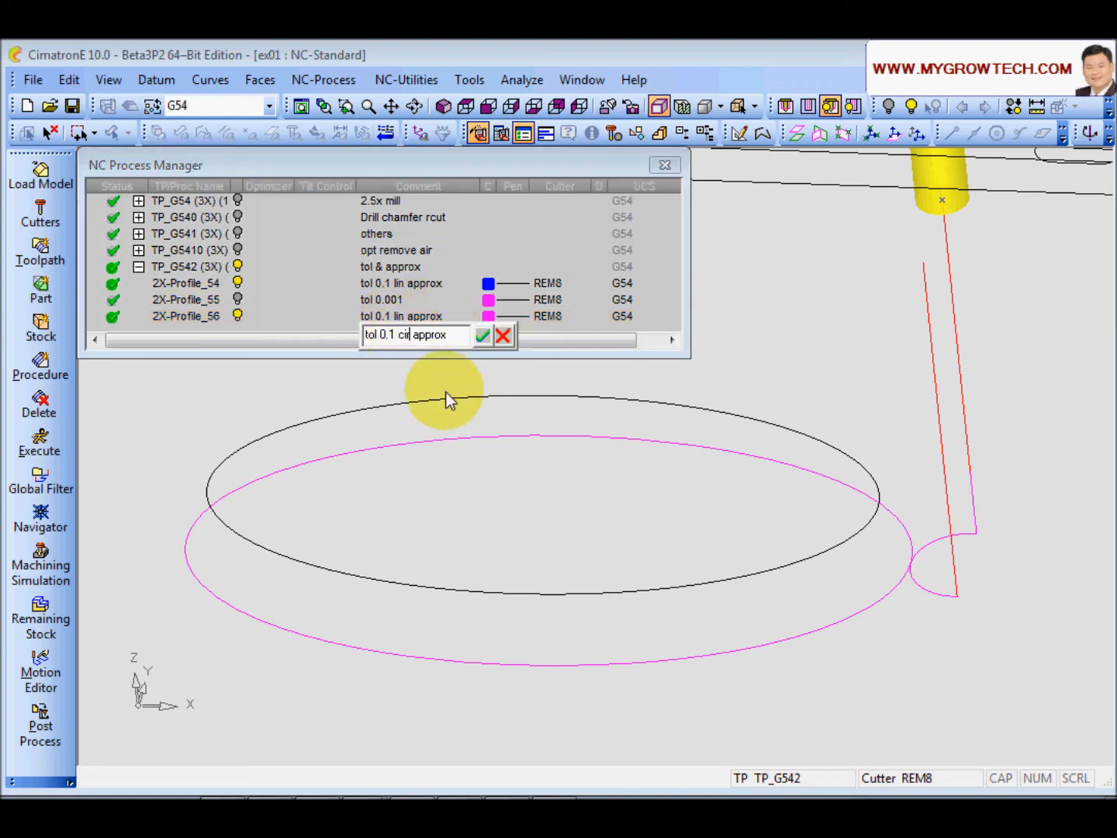
key("Return")
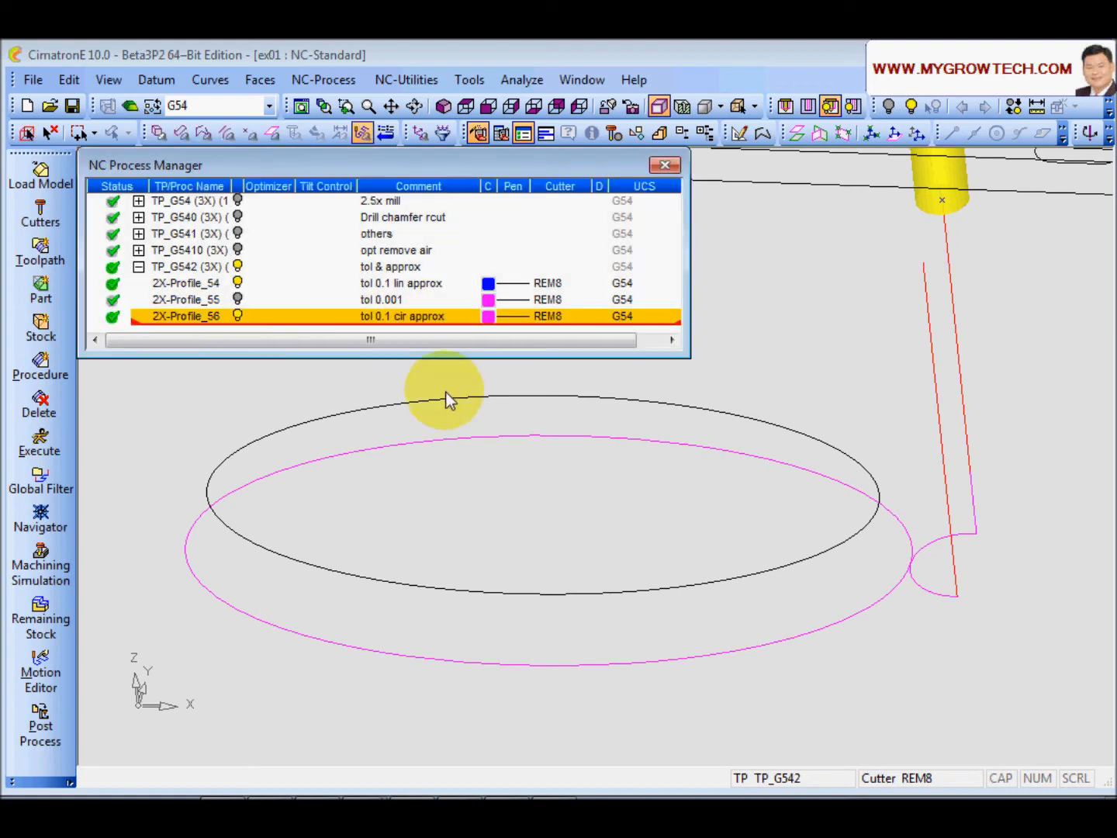
Step: Open the motion parameters of the "tol 0.1 cir approx" procedure at the Spline Approximation parameter
double_click(185, 318)
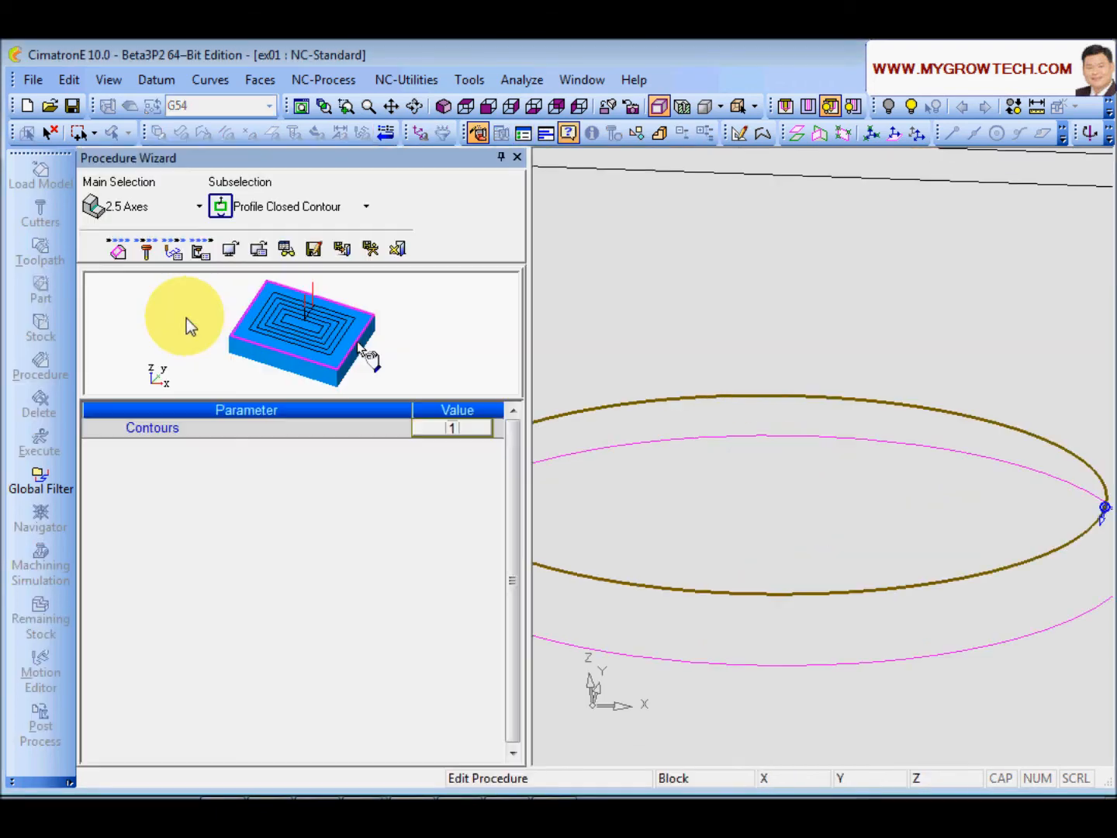
left_click(174, 248)
left_click_drag(511, 575, 520, 613)
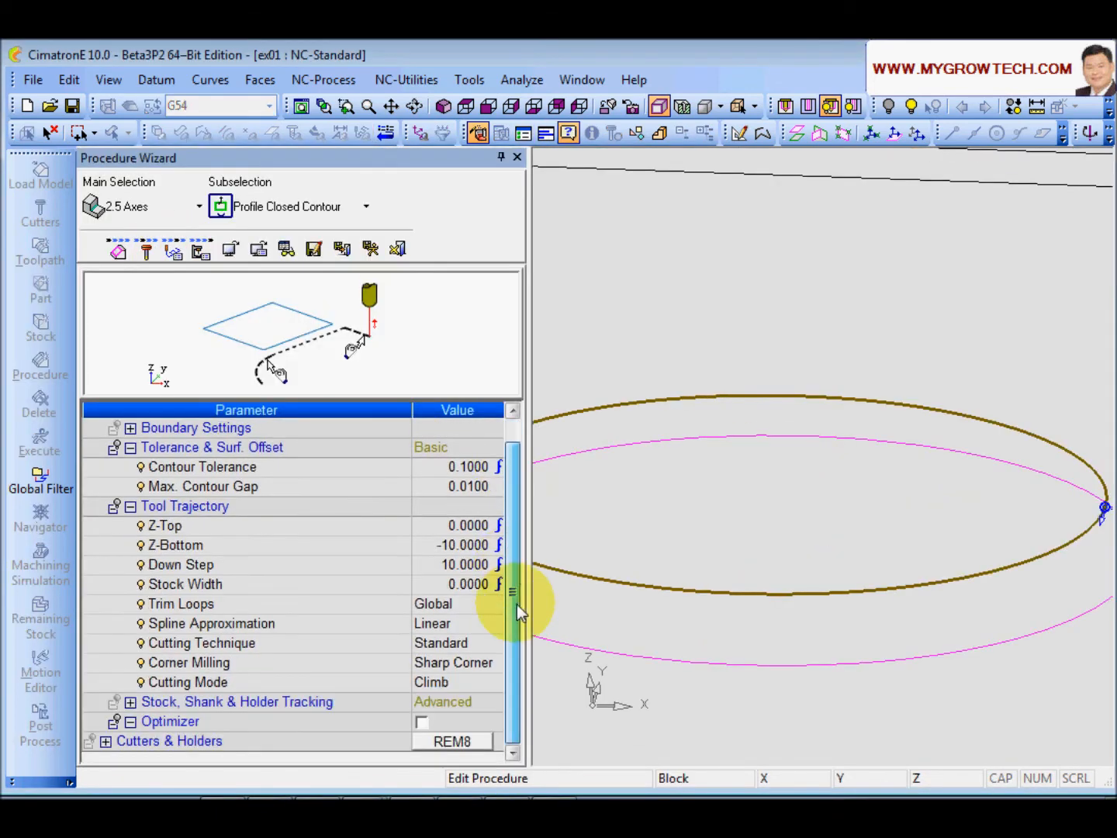
left_click(258, 627)
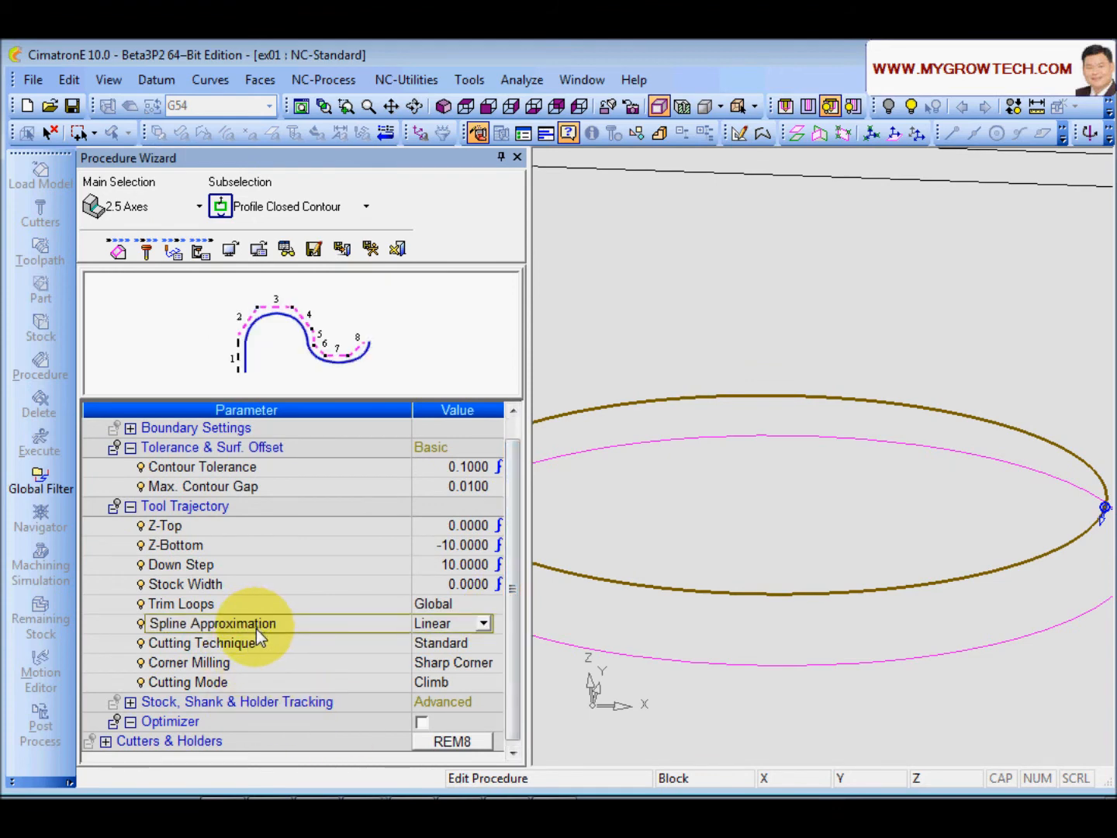
left_click(257, 627)
left_click(295, 628)
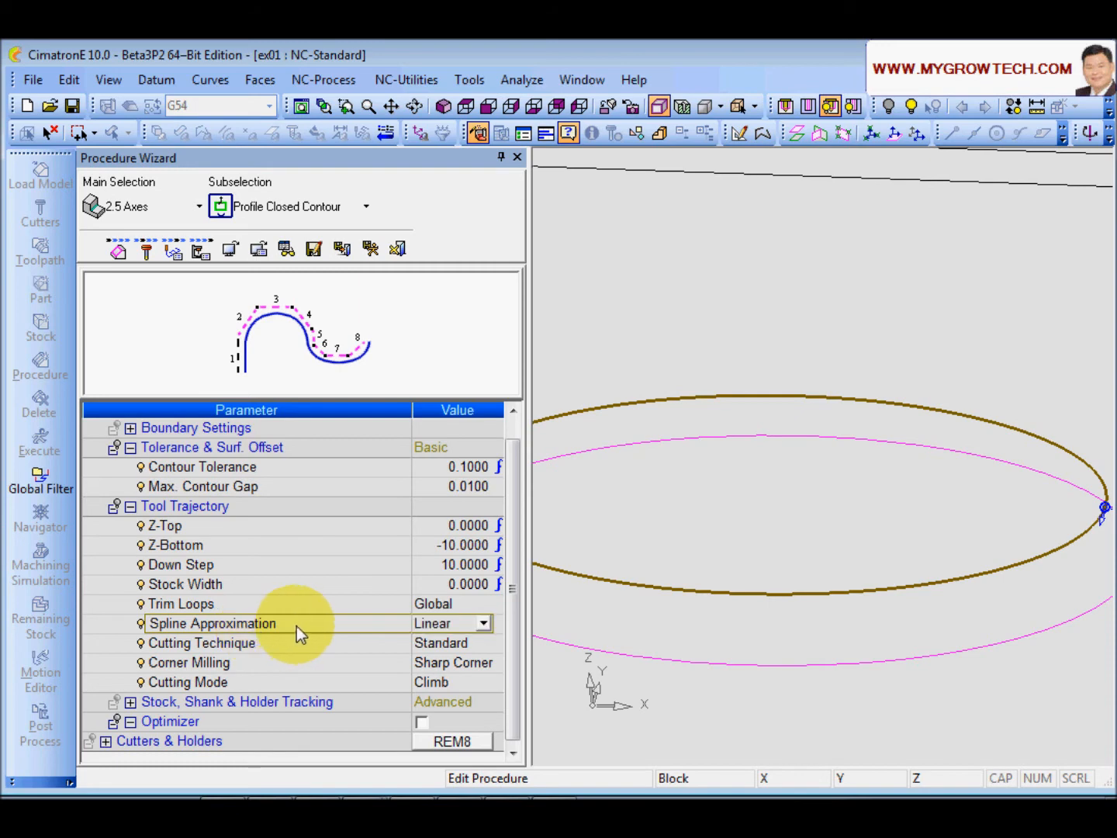
Step: Read the help page on Spline Approximation, including the Angle of Normals entry, and close it
key("F1")
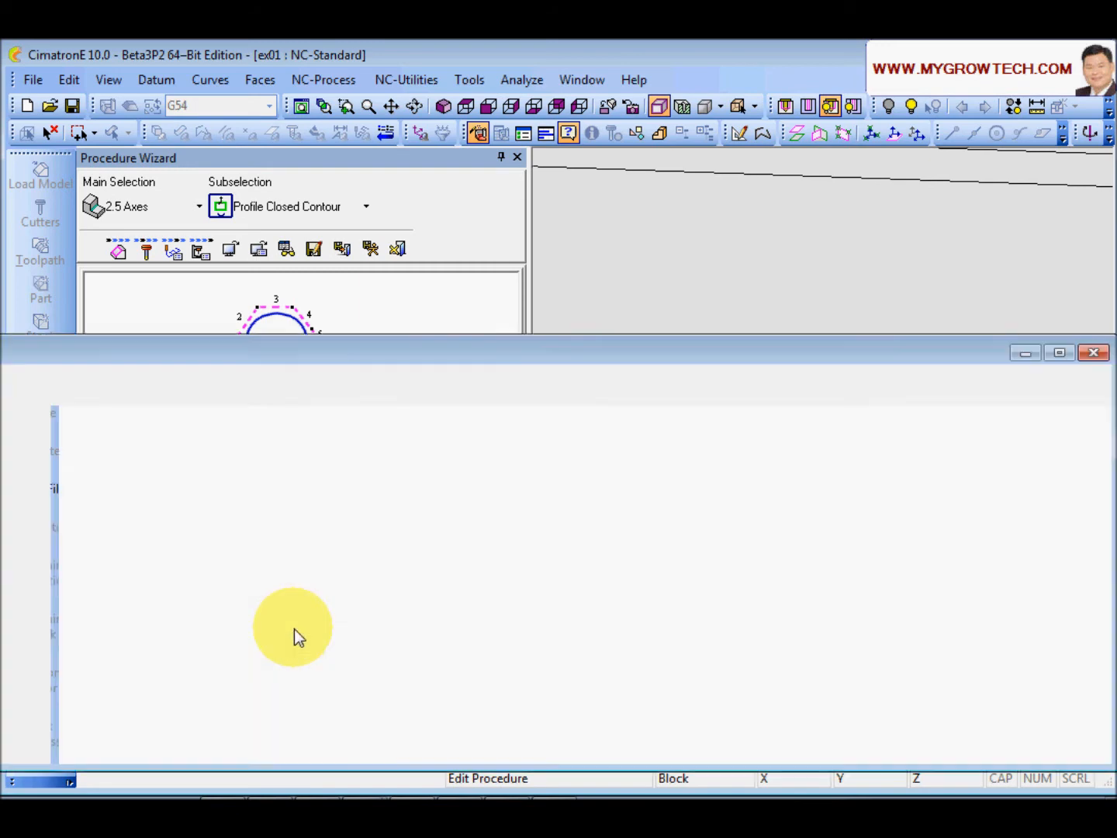
left_click_drag(318, 354, 398, 234)
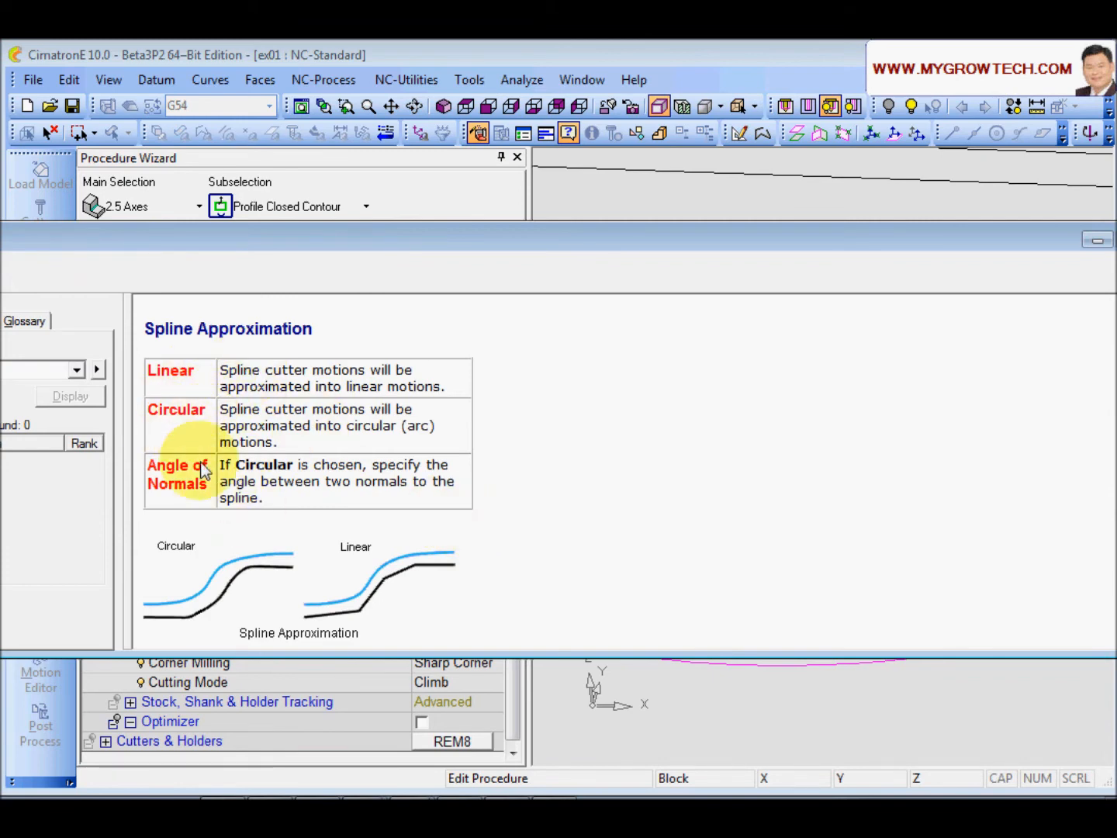
left_click_drag(148, 465, 220, 497)
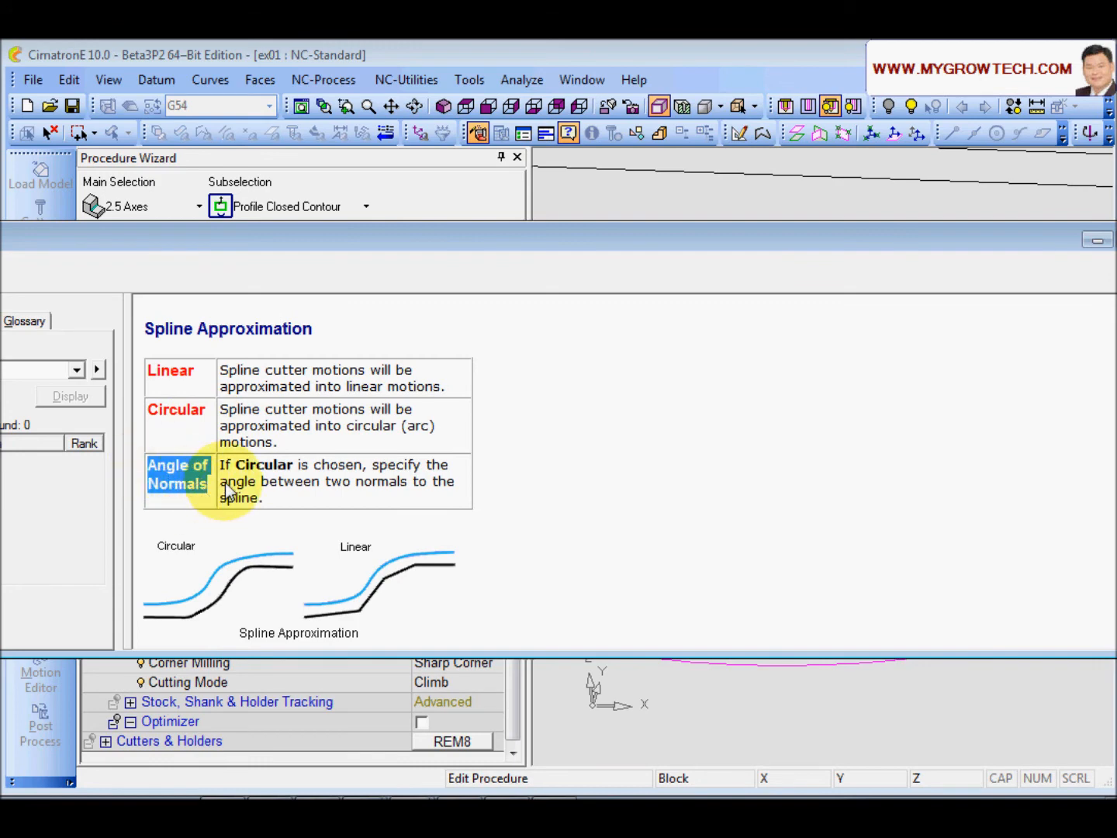
left_click(328, 501)
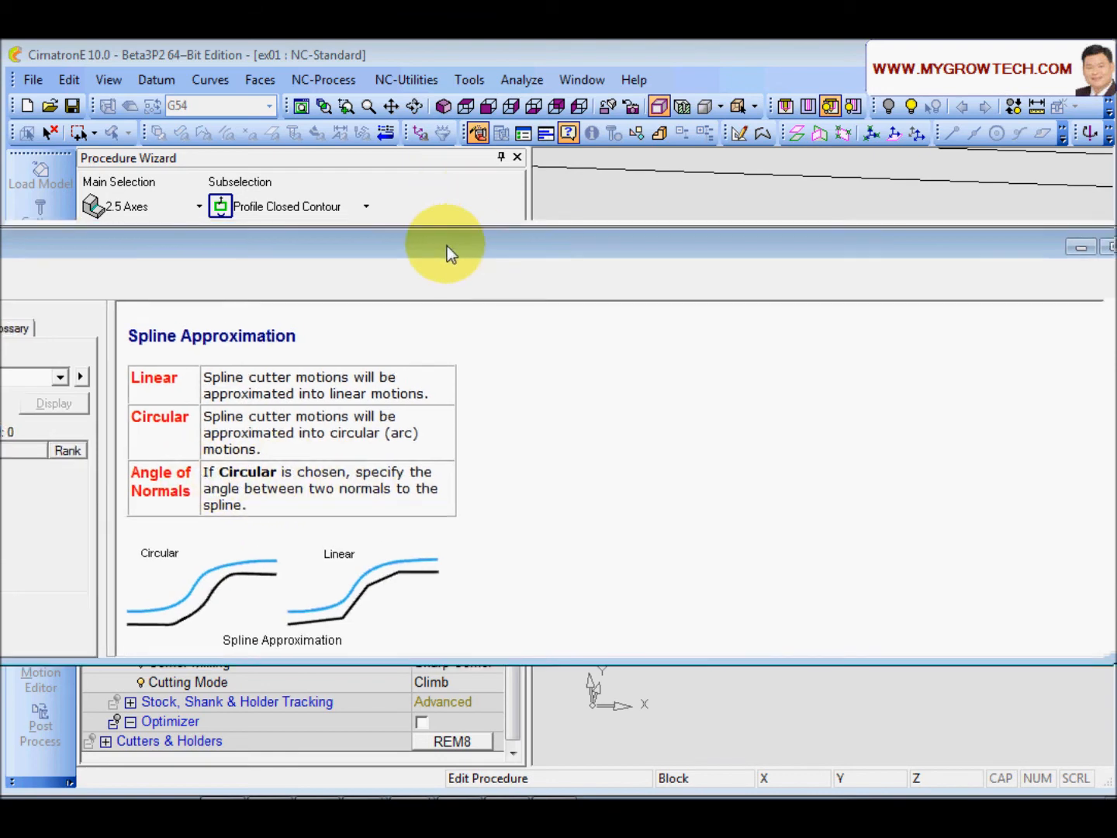
double_click(448, 249)
left_click(885, 316)
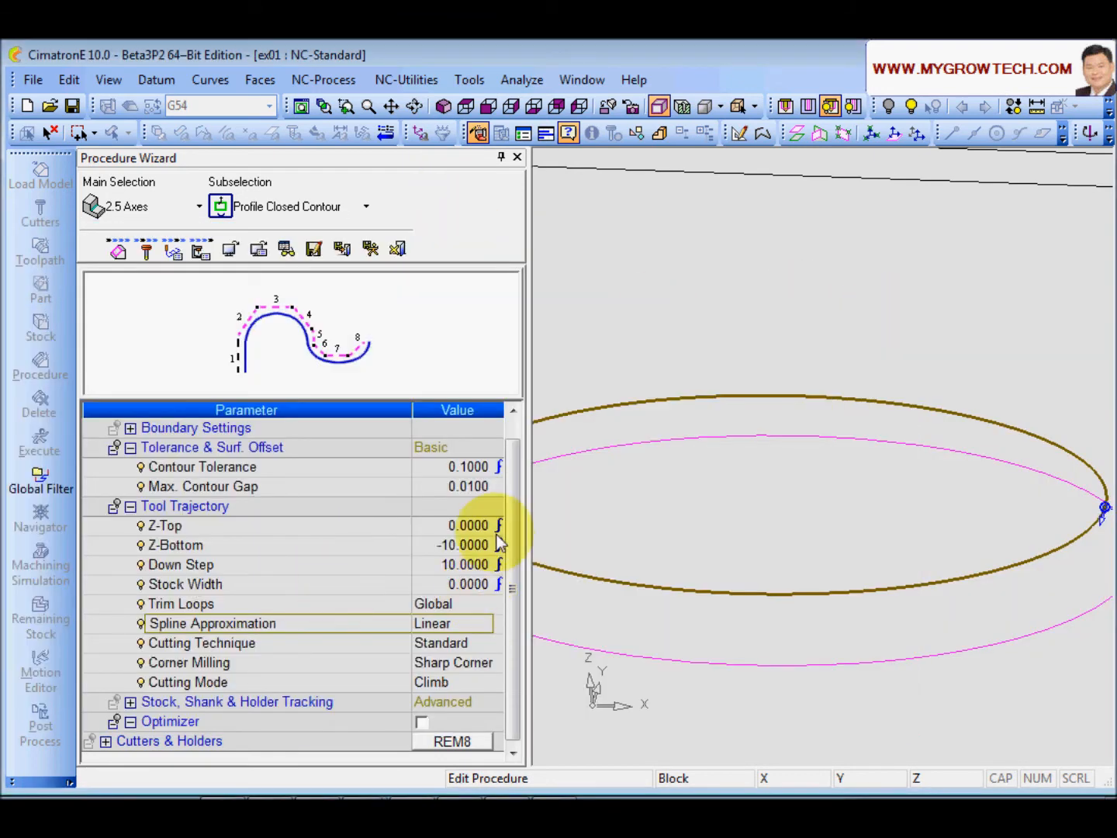
Step: Set the Spline Approximation of the "tol 0.1 cir approx" procedure to Circular
left_click(328, 626)
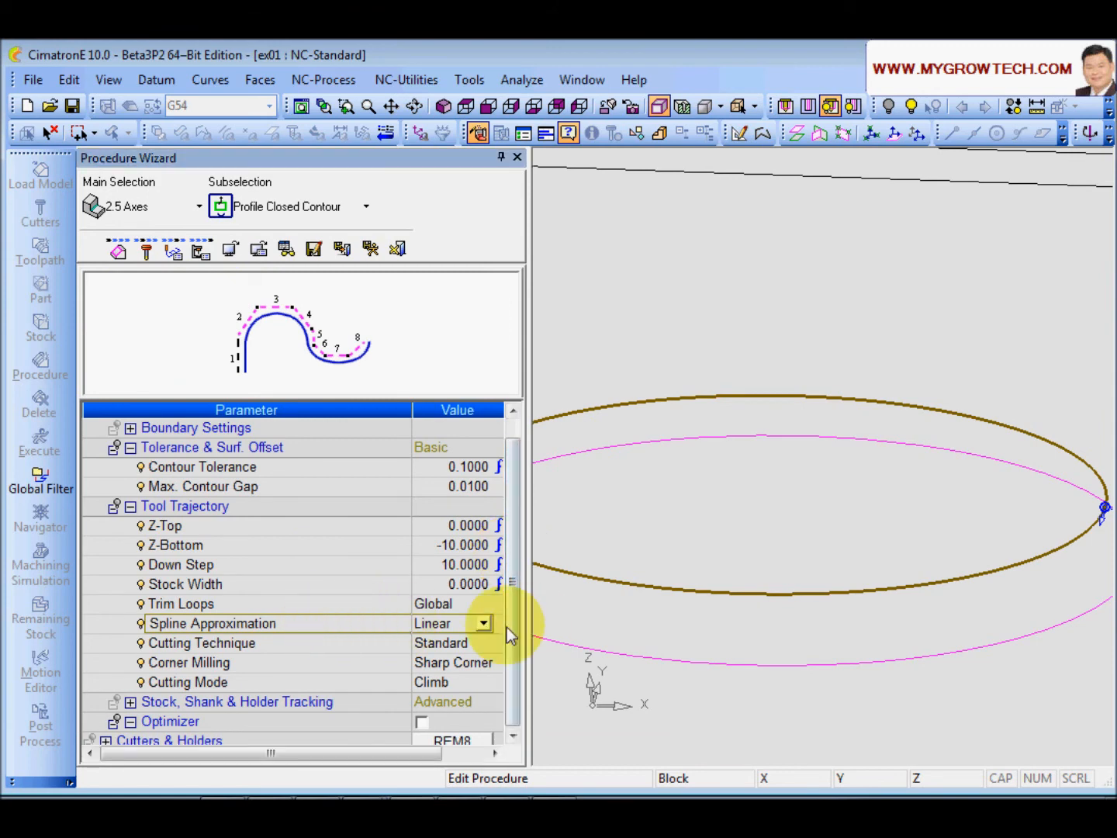
left_click(484, 624)
left_click(467, 660)
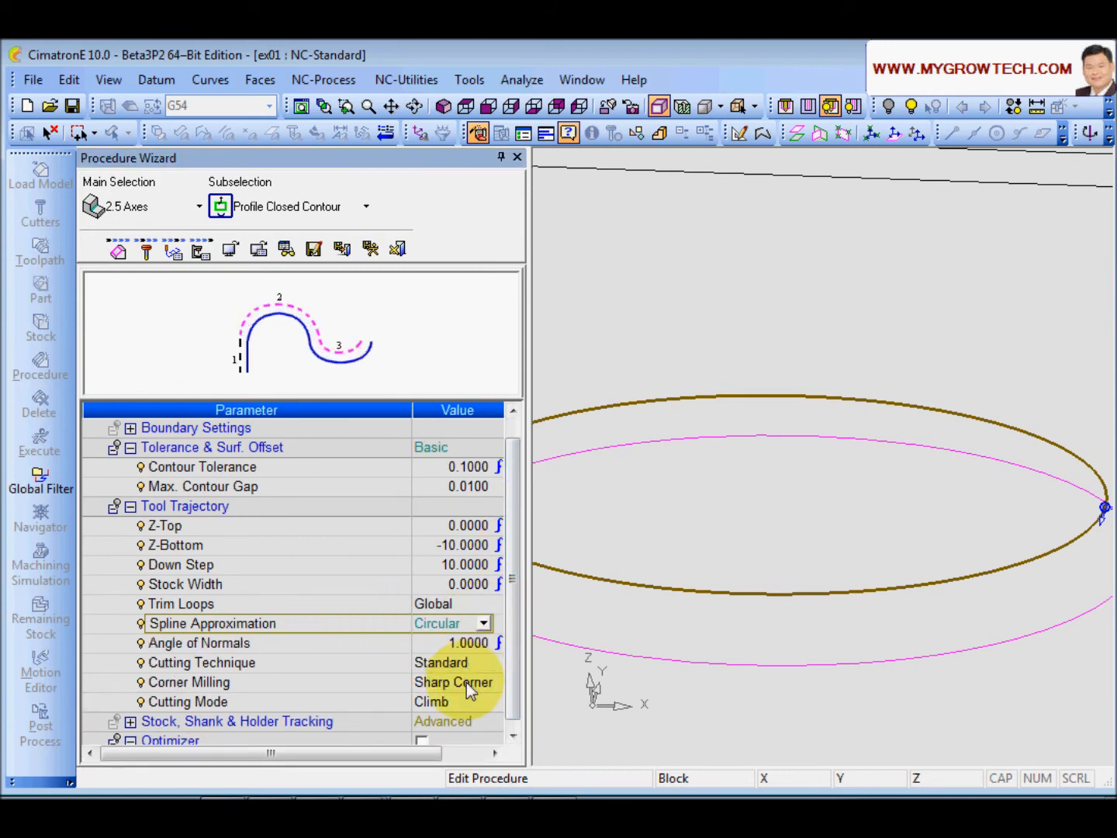
Step: Save and calculate the "tol 0.1 cir approx" closed contour procedure
left_click(358, 643)
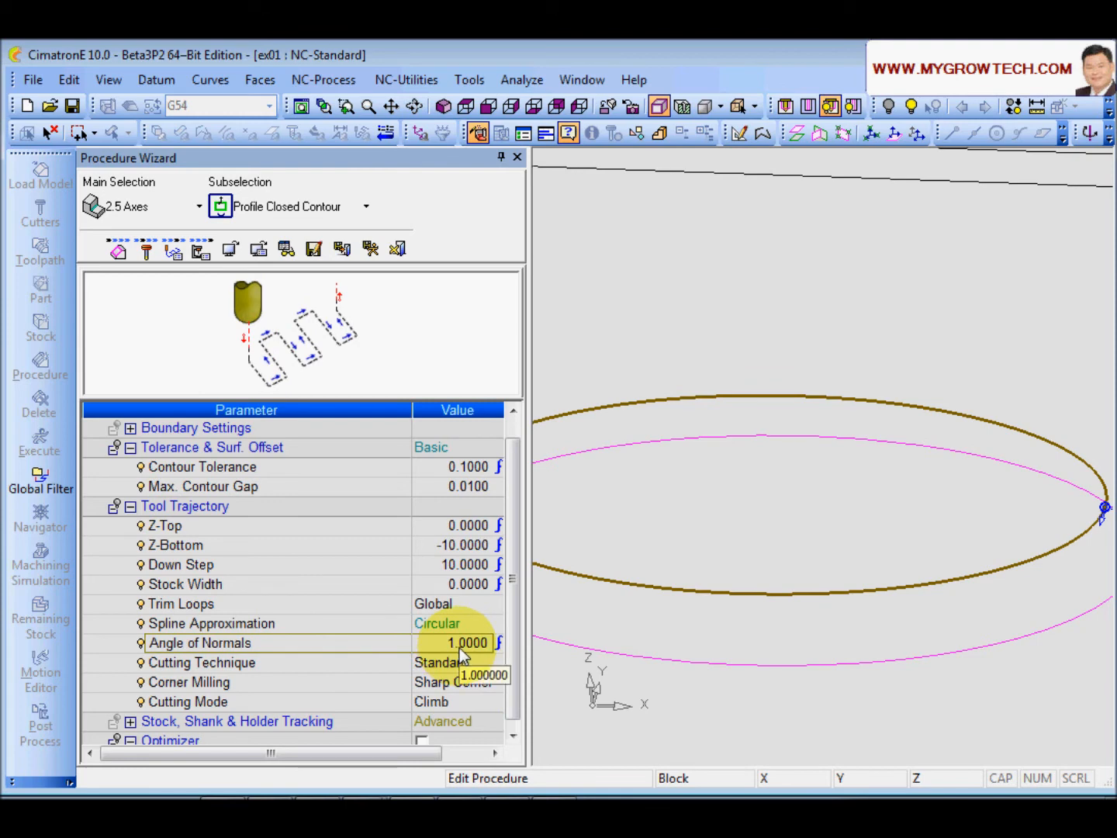
left_click(370, 247)
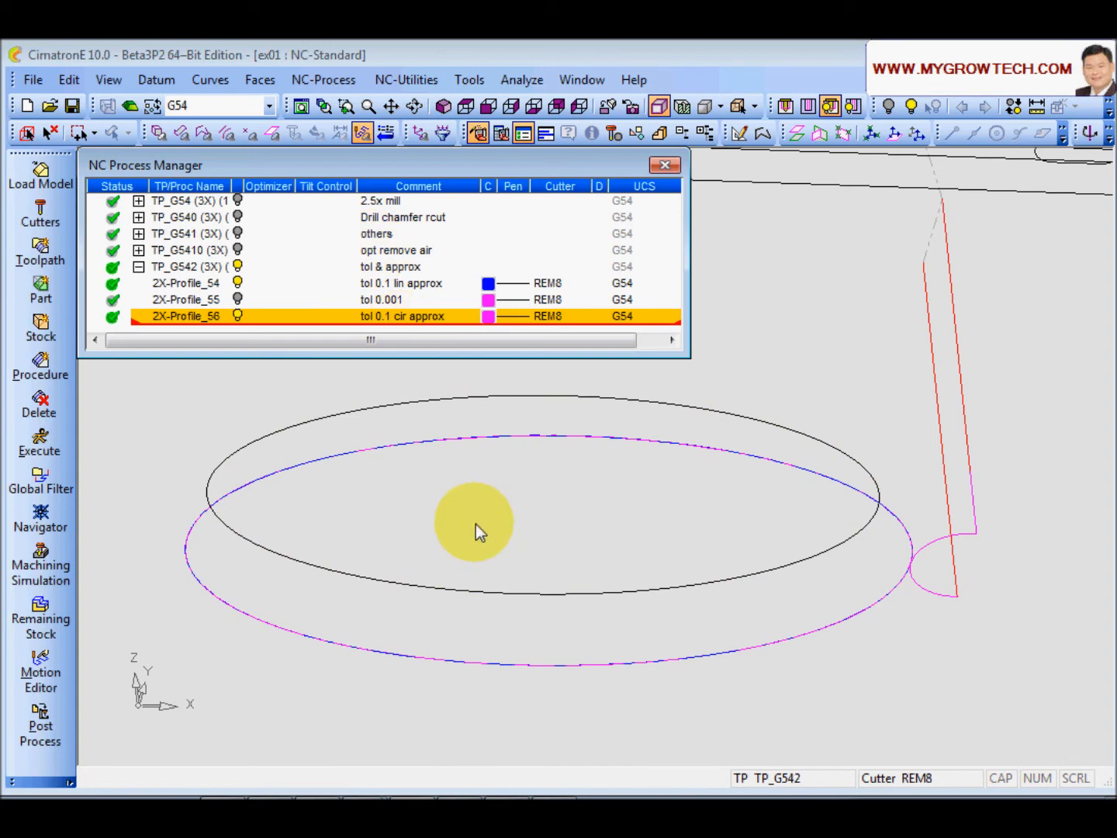
Step: Examine the linear and circular approximation toolpaths up close along the ellipse's upper edge in top view
left_click(465, 107)
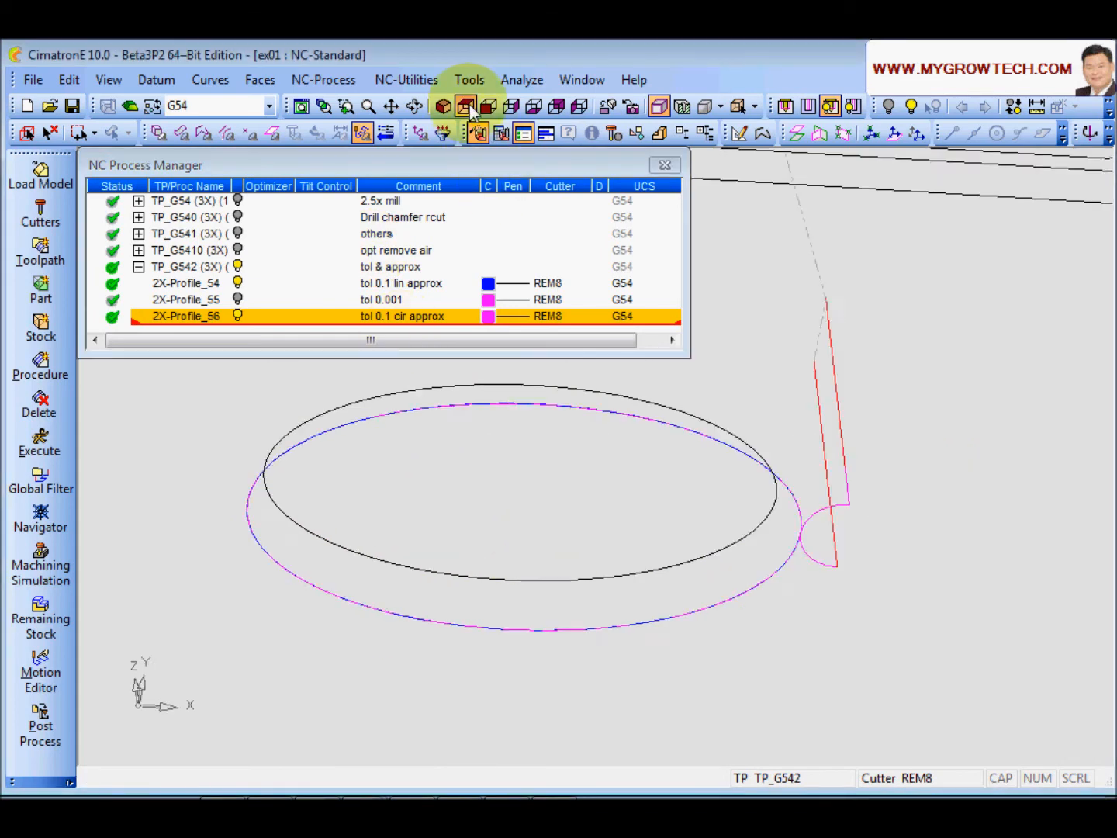
scroll(600, 435, "up", 8)
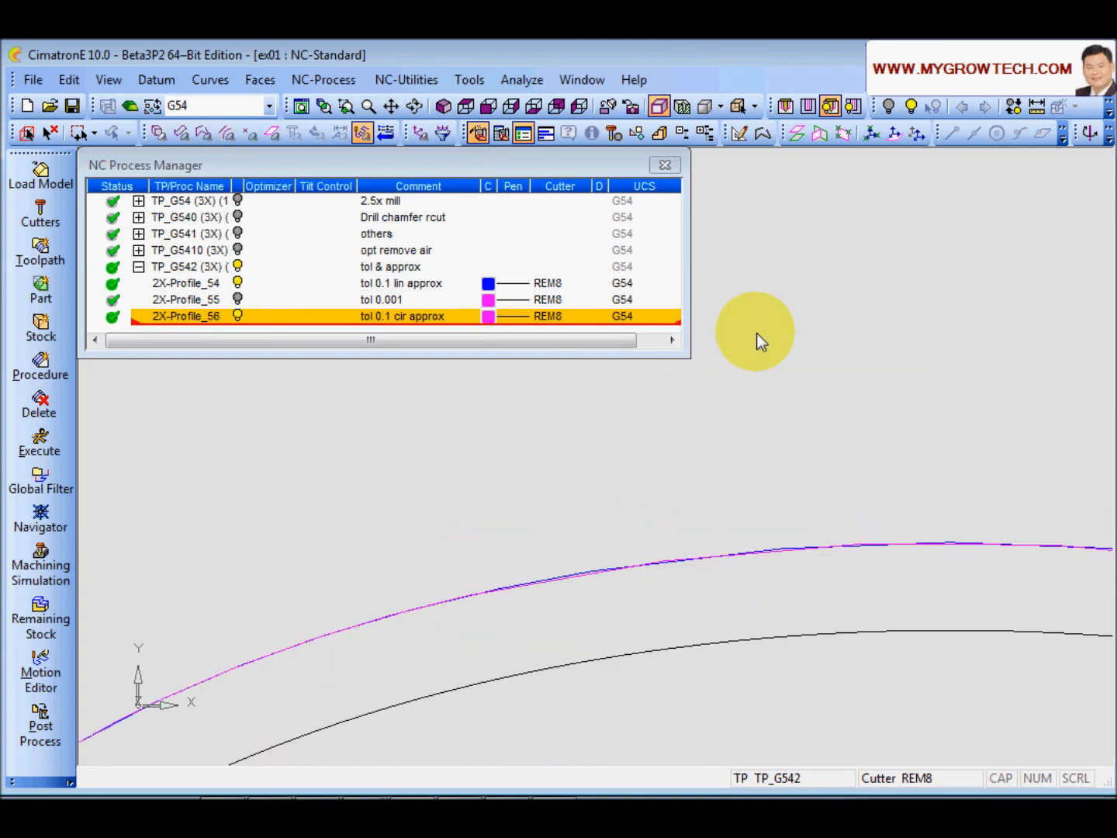
middle_click_drag(605, 612, 567, 465, "ctrl")
middle_click_drag(583, 582, 582, 506, "ctrl")
right_click_drag(585, 567, 652, 545, "ctrl")
middle_click_drag(695, 534, 648, 545, "ctrl")
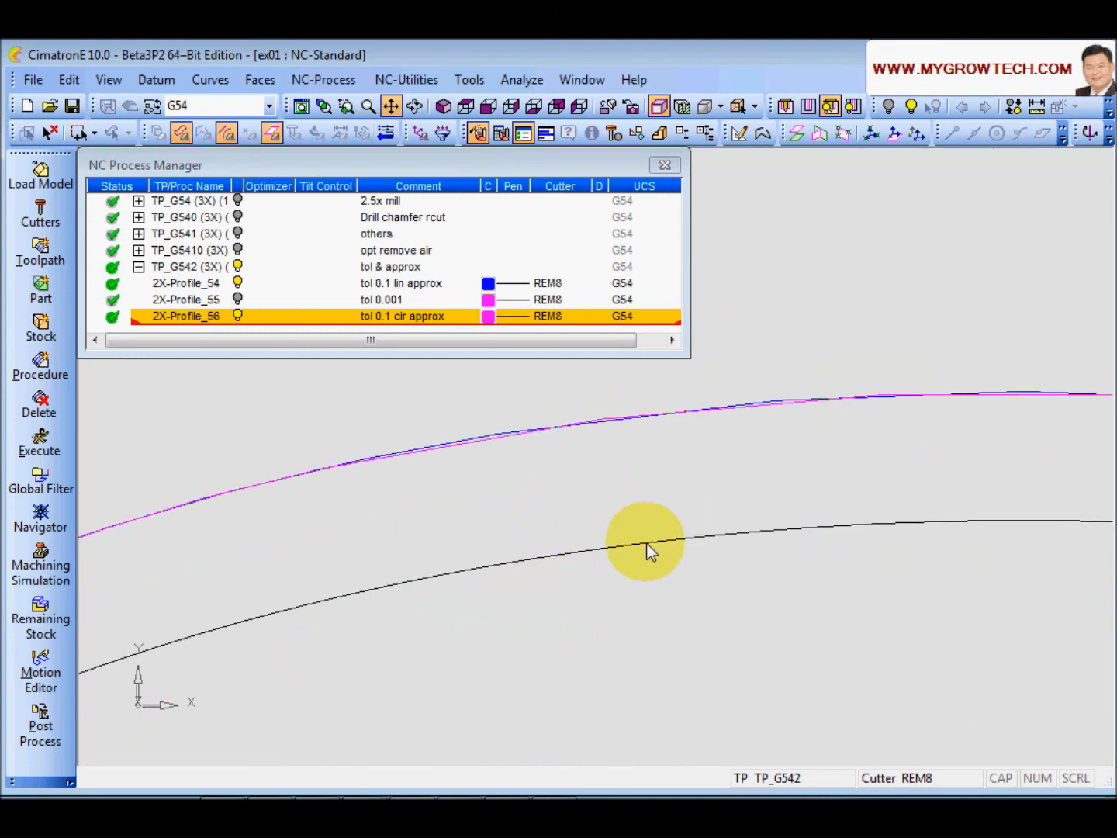
middle_click_drag(582, 550, 659, 546, "ctrl")
right_click_drag(658, 545, 617, 418, "ctrl")
middle_click_drag(527, 511, 592, 542, "ctrl")
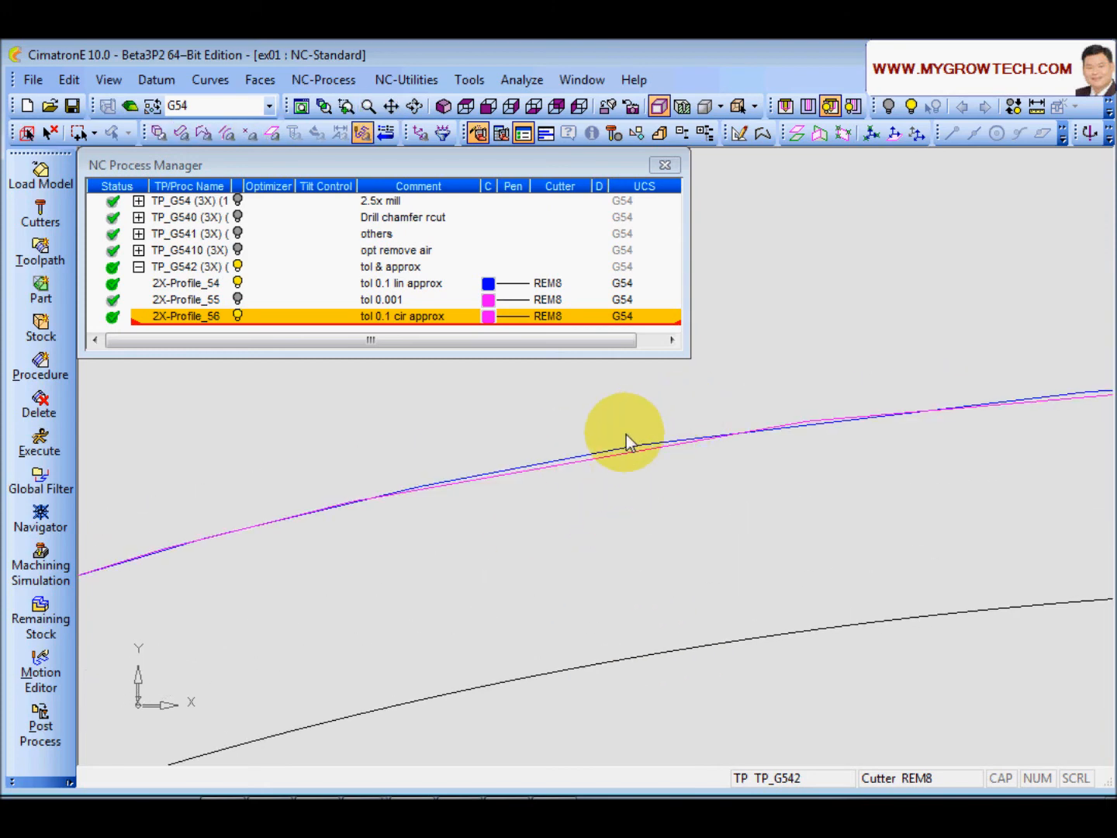
Step: Copy the comment text of the "tol 0.1 lin approx" procedure and keep that procedure selected
left_click(191, 284)
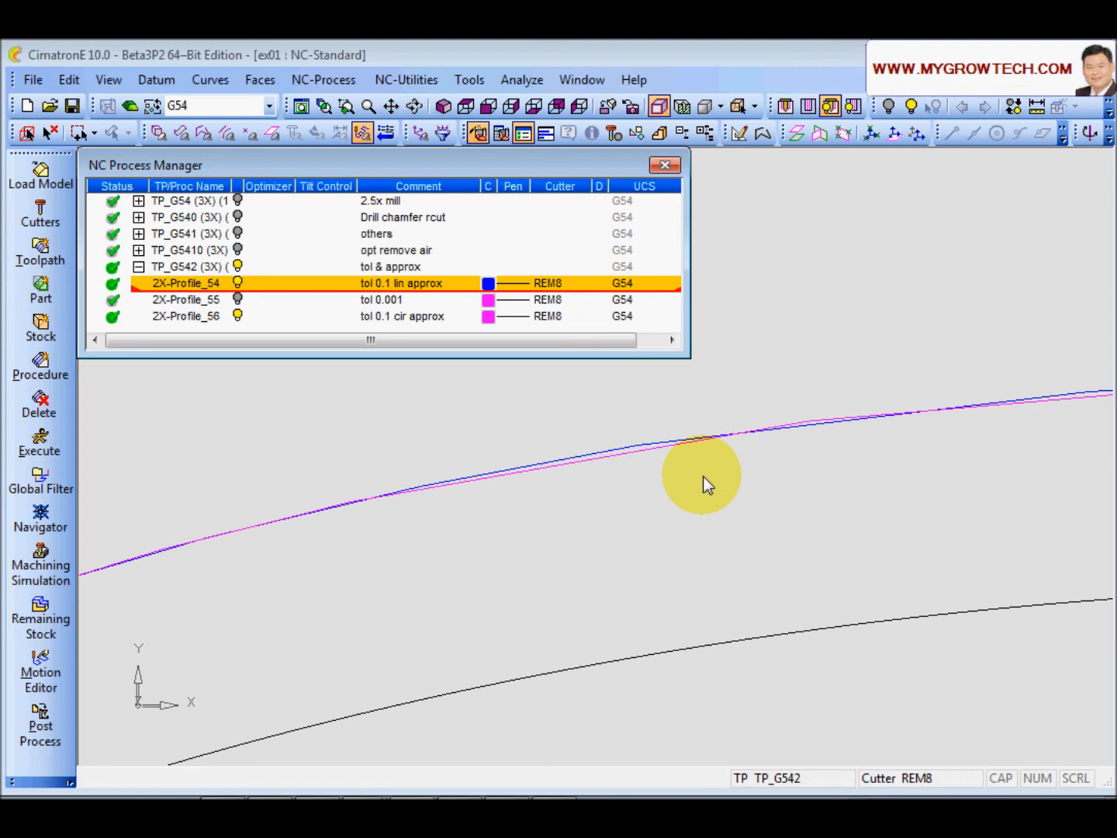
scroll(756, 568, "down", 3)
right_click_drag(786, 368, 695, 664, "ctrl")
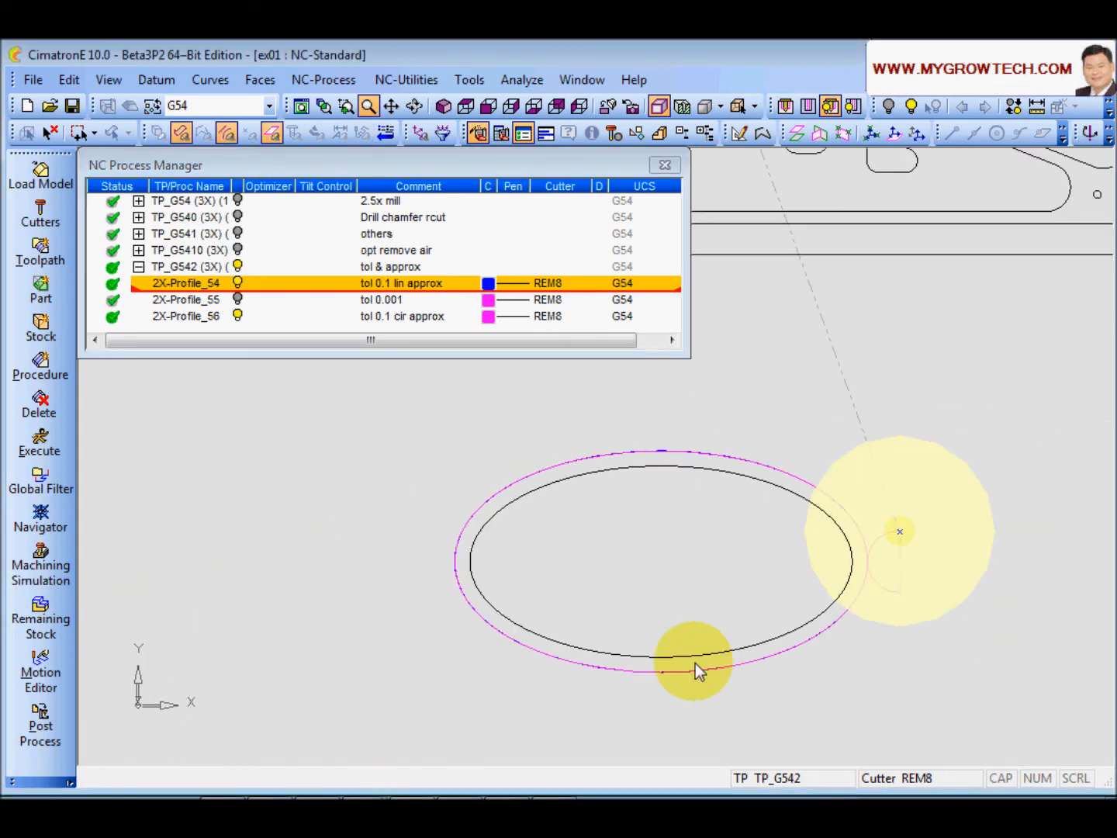
middle_click_drag(733, 580, 636, 562, "ctrl")
right_click_drag(607, 586, 607, 571, "ctrl")
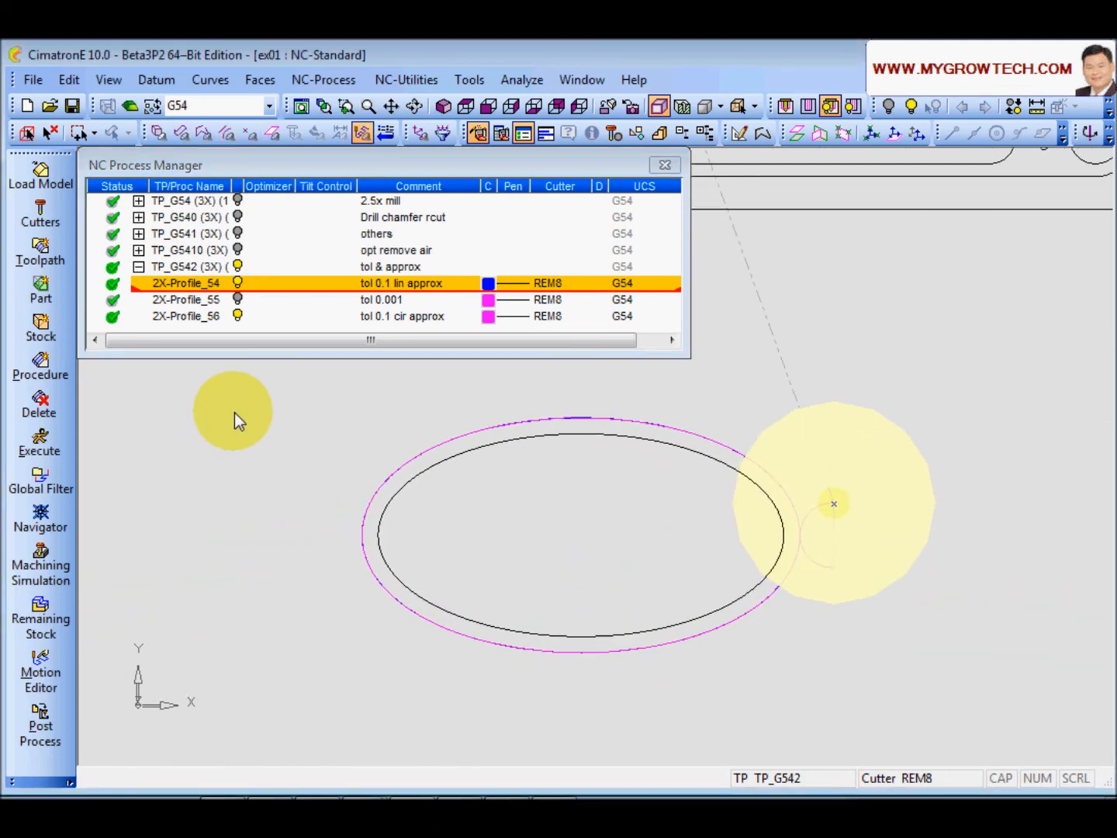
left_click(413, 290)
key("ctrl+c")
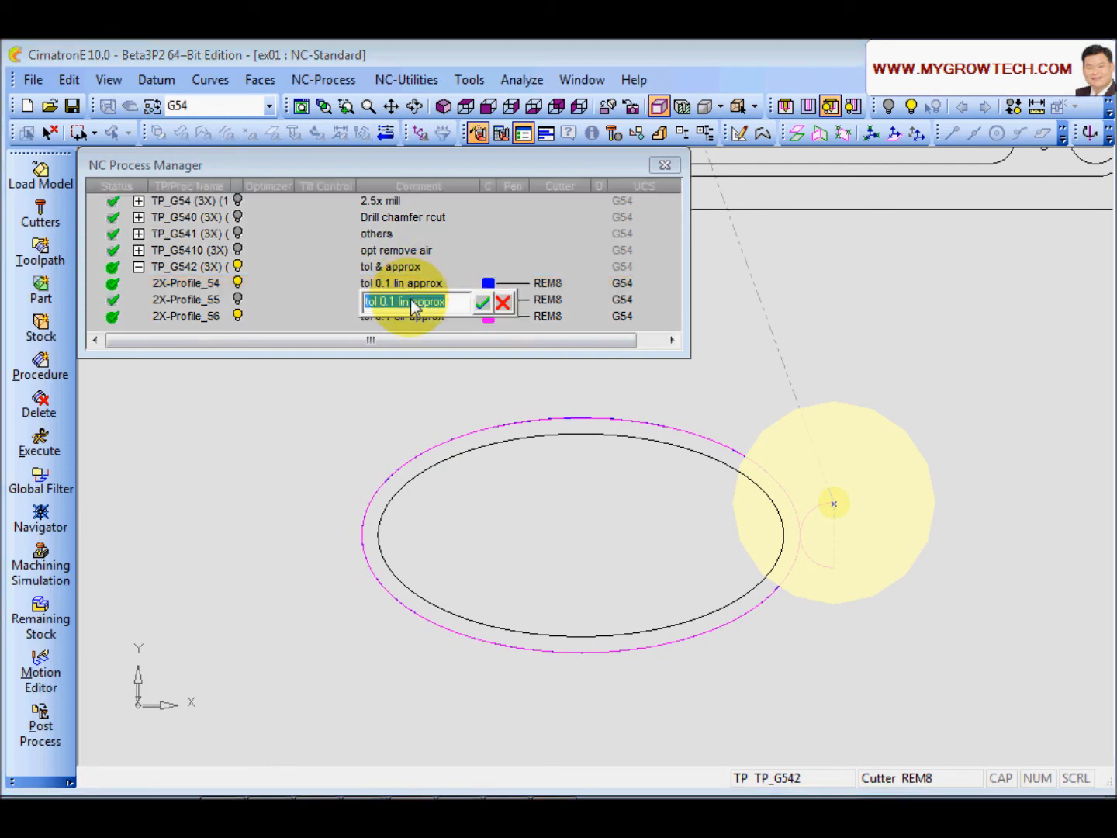
left_click(482, 302)
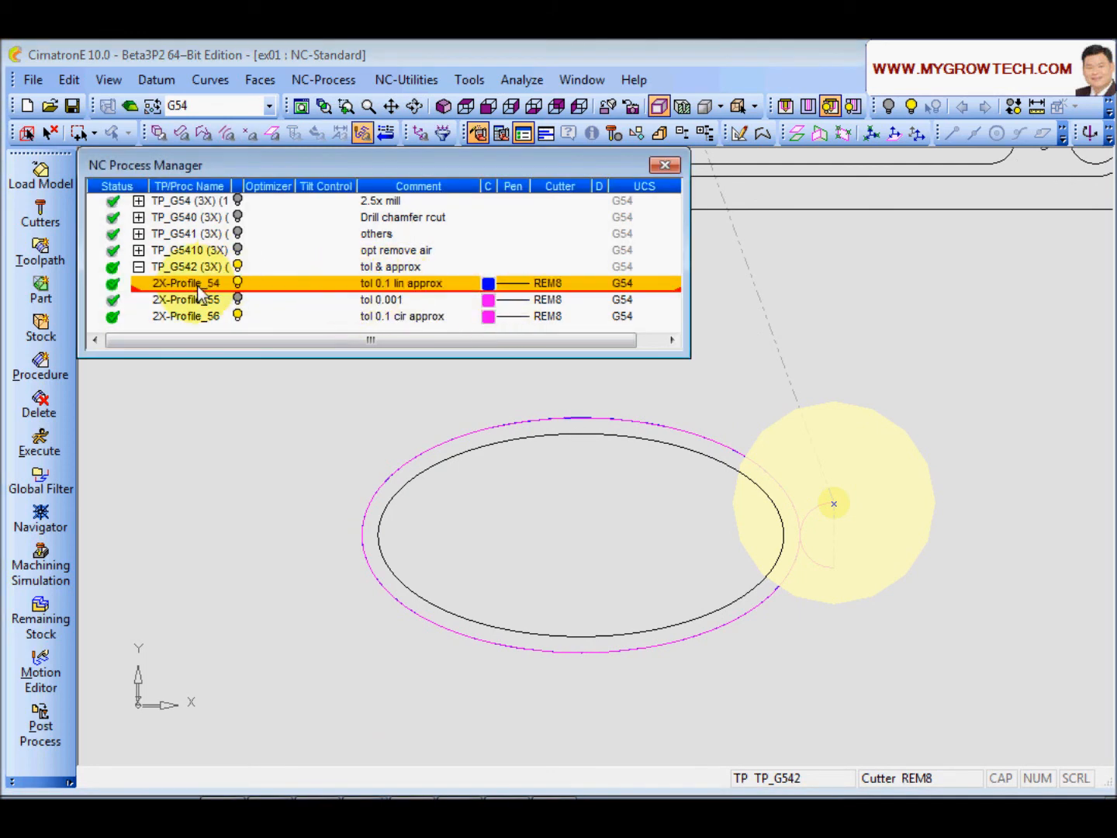
Step: Post-process the linear procedure, renaming G-code files only to "tol 0.1 lin approx" and showing the output file, then close the post settings
left_click(40, 728)
left_click(306, 659)
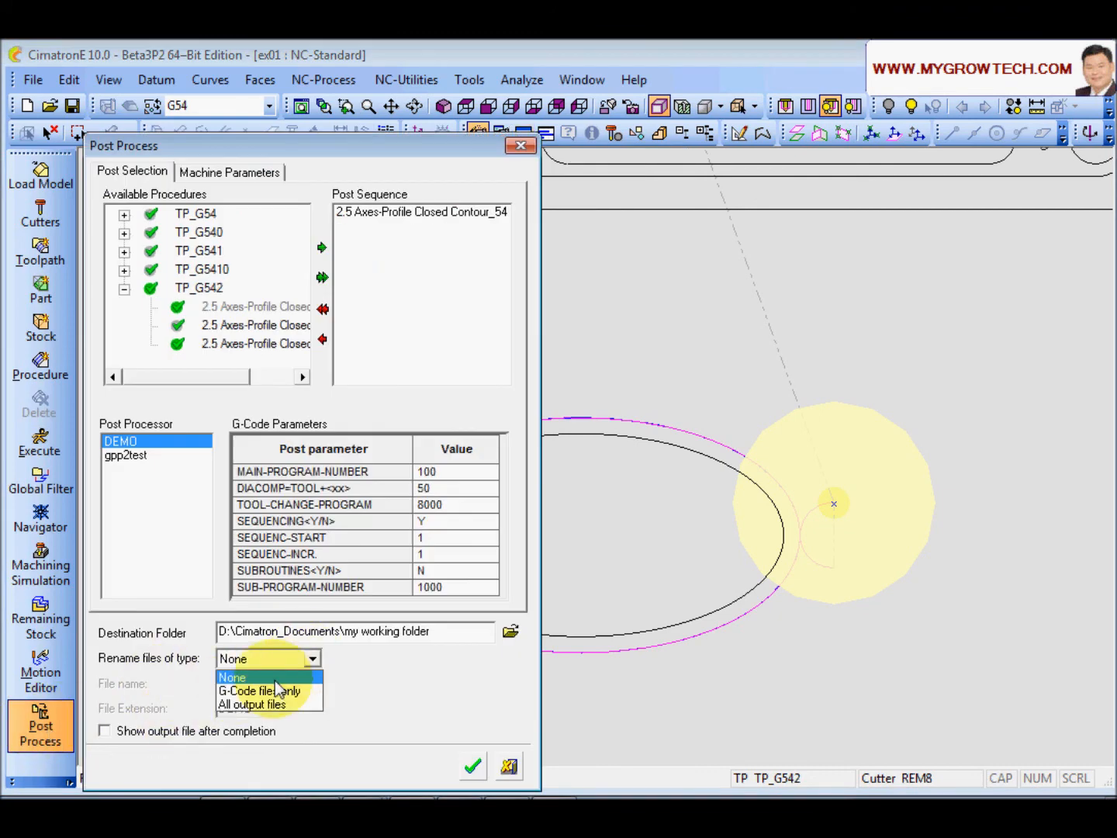
left_click(264, 684)
left_click(104, 730)
left_click_drag(281, 684, 97, 682)
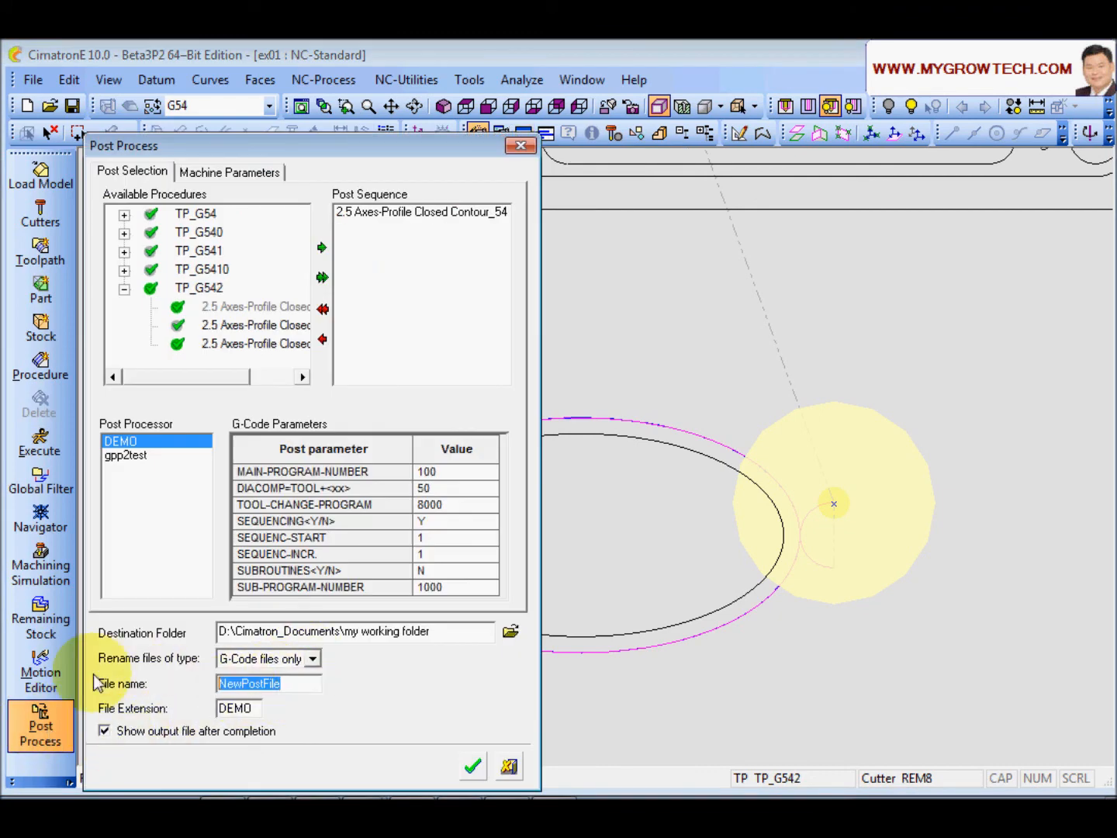
key("ctrl+v")
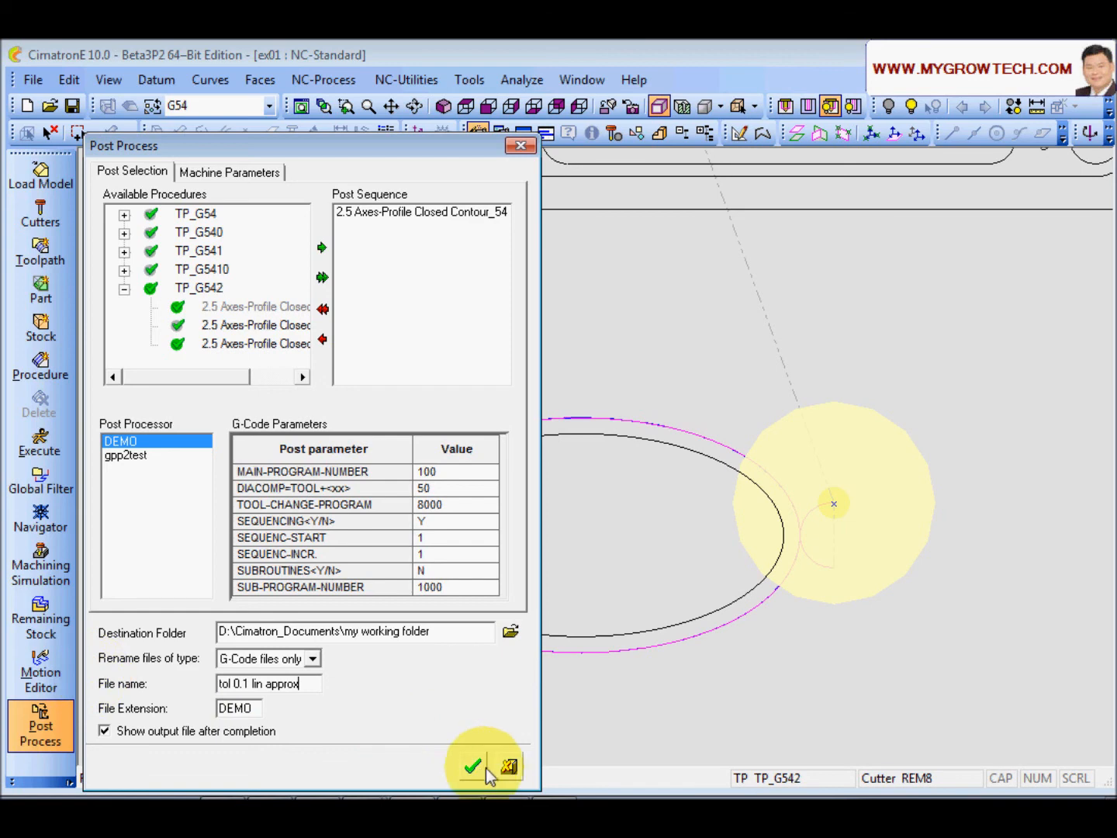
left_click(473, 767)
left_click_drag(747, 158, 258, 115)
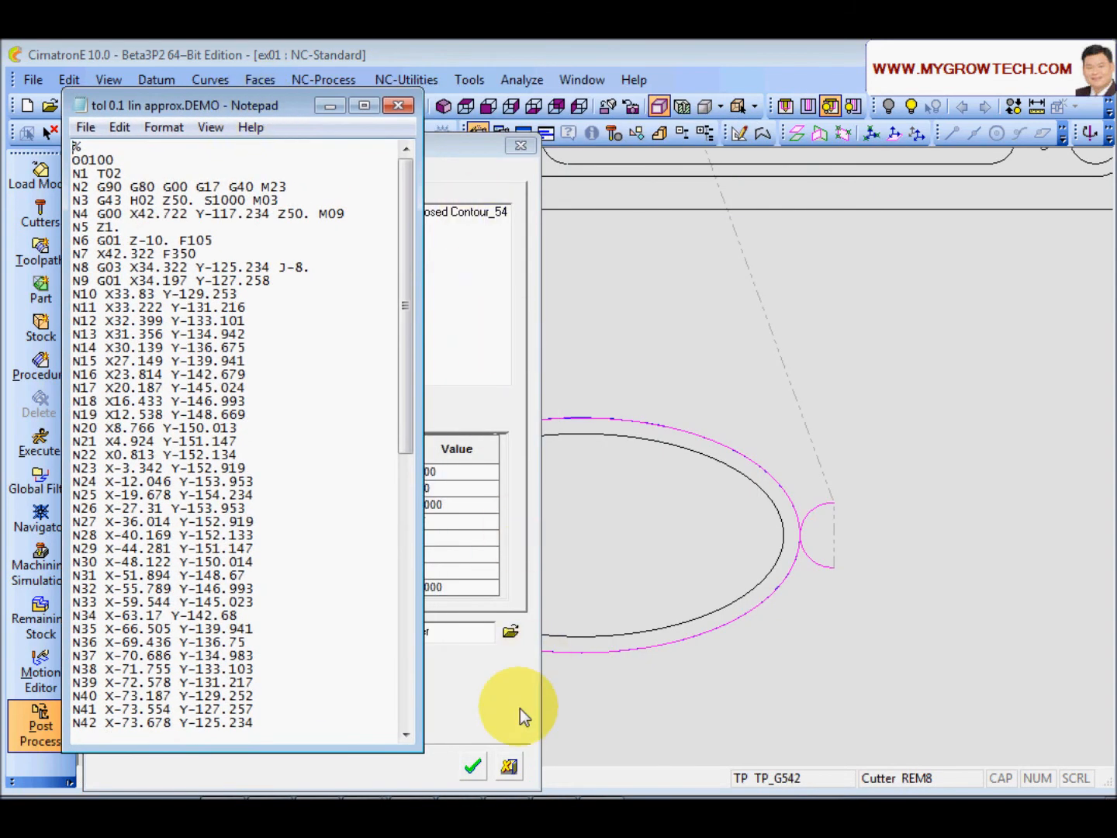
left_click(509, 765)
left_click(509, 766)
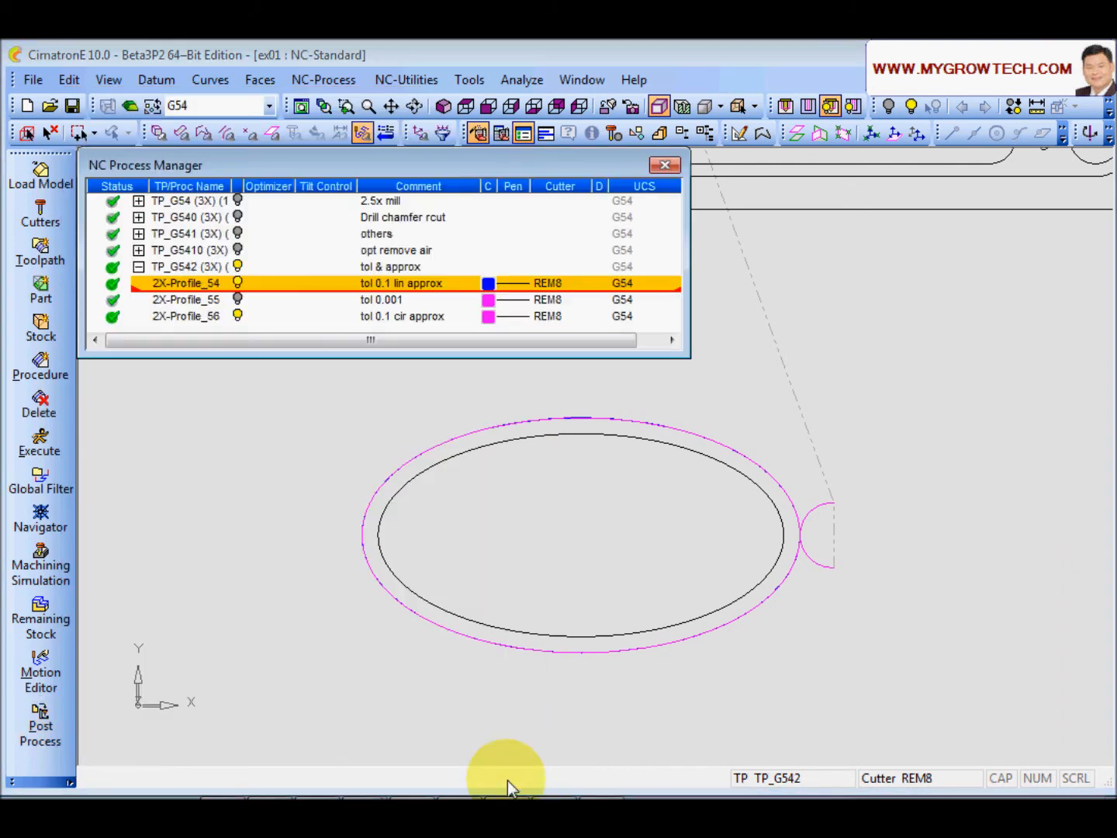
Step: Copy the comment text of the "tol 0.1 cir approx" procedure, leaving the comment unedited
left_click(422, 318)
left_click(426, 318)
key("ctrl+c")
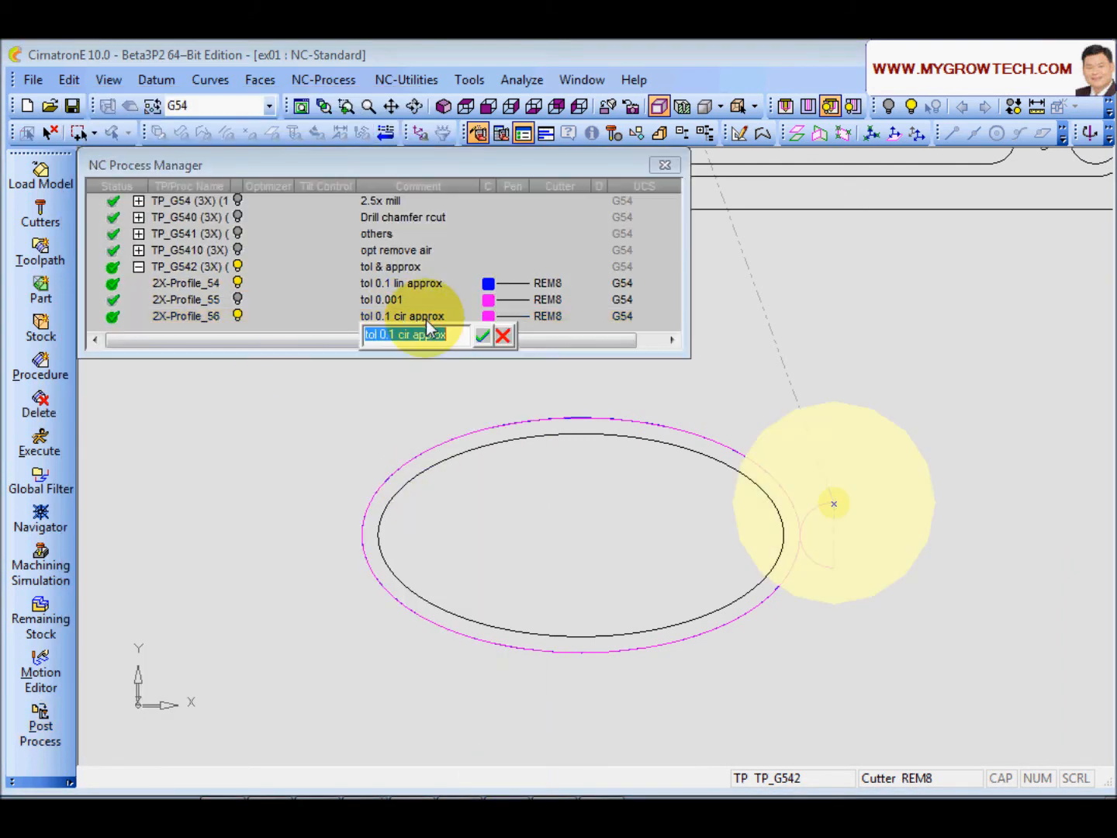
left_click(502, 335)
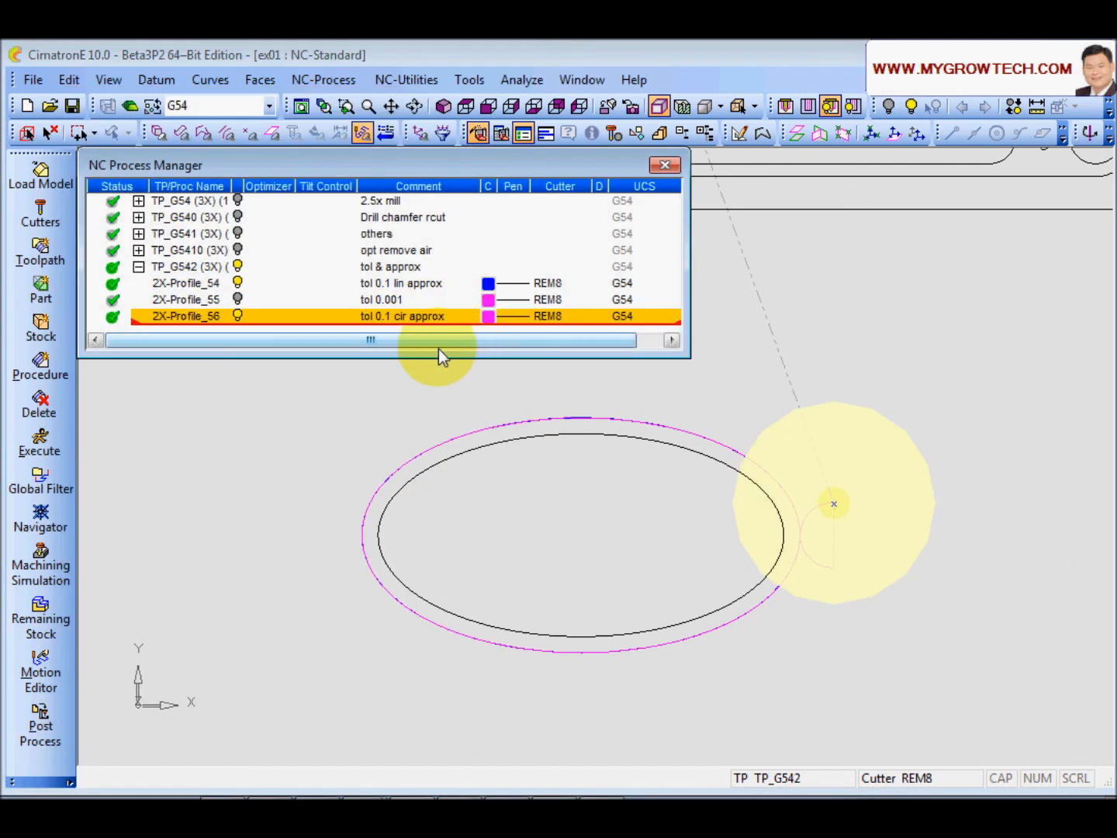
Step: Post-process the circular procedure, renaming G-code files only to "tol 0.1 cir approx" and showing the output file, then close the post settings
left_click(40, 730)
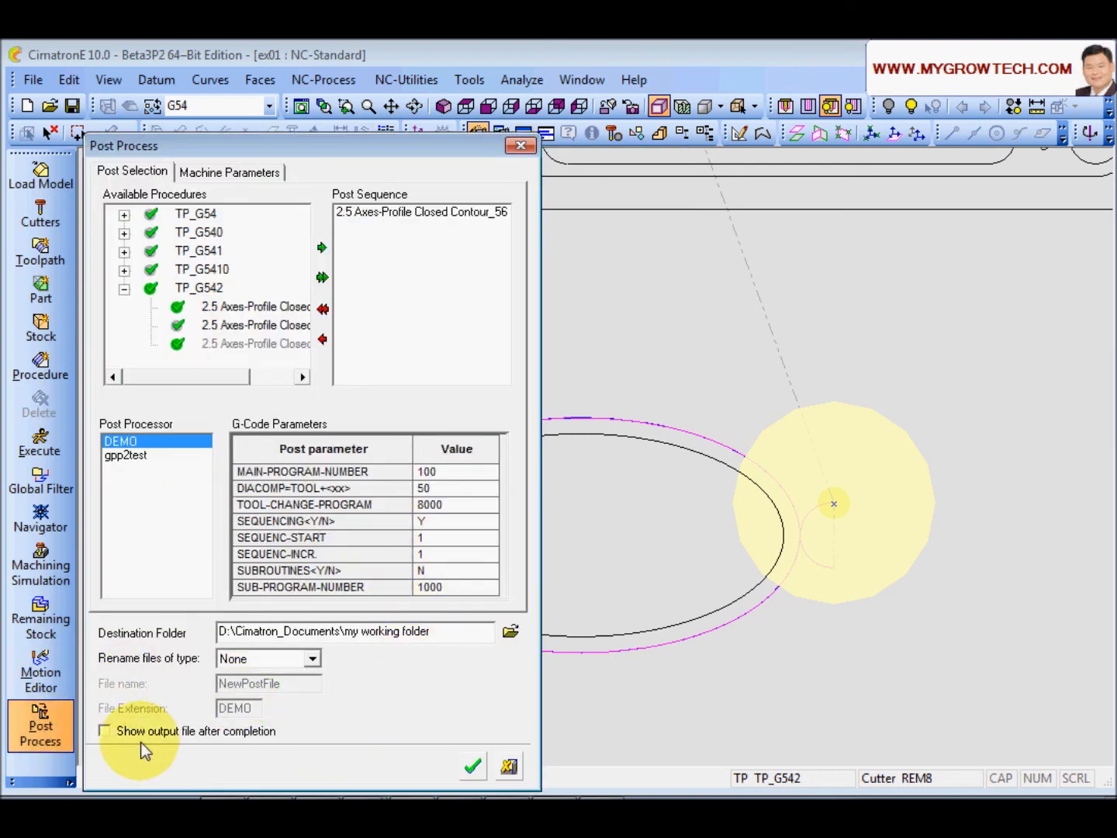
left_click(103, 730)
left_click(304, 659)
left_click(256, 679)
double_click(294, 686)
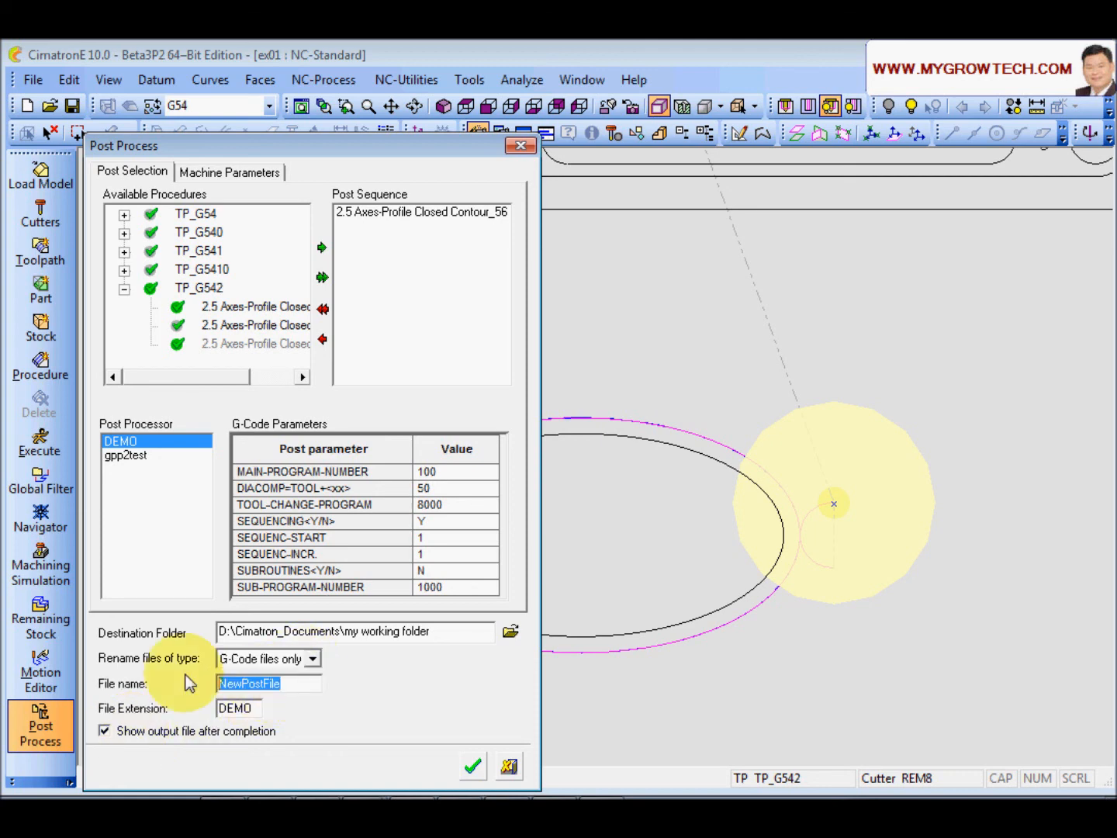
key("ctrl+v")
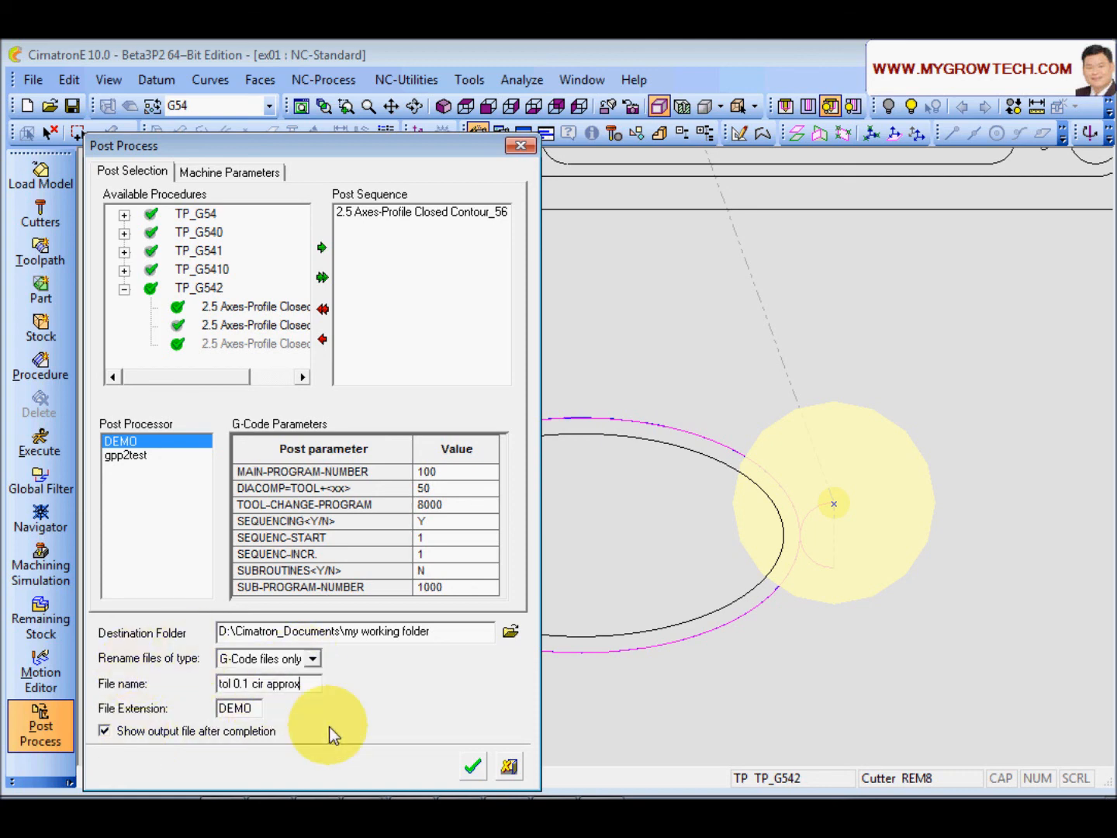
left_click(473, 766)
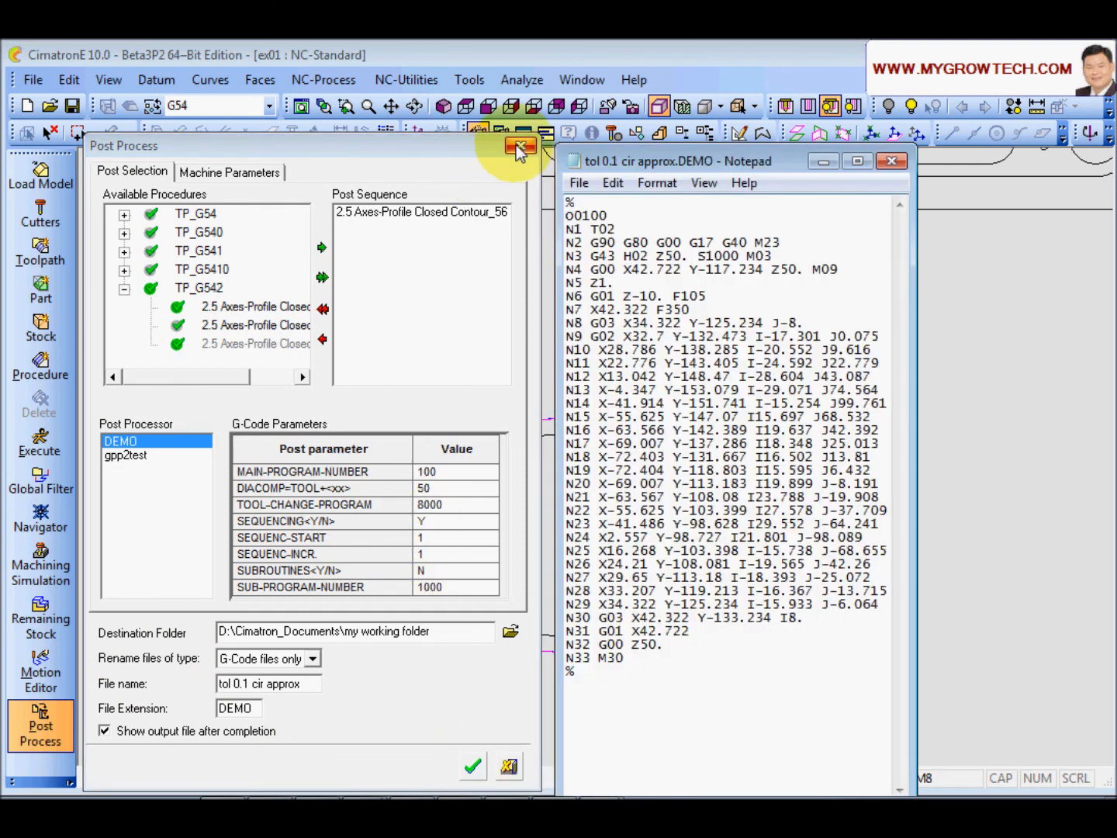
left_click(516, 146)
left_click(520, 145)
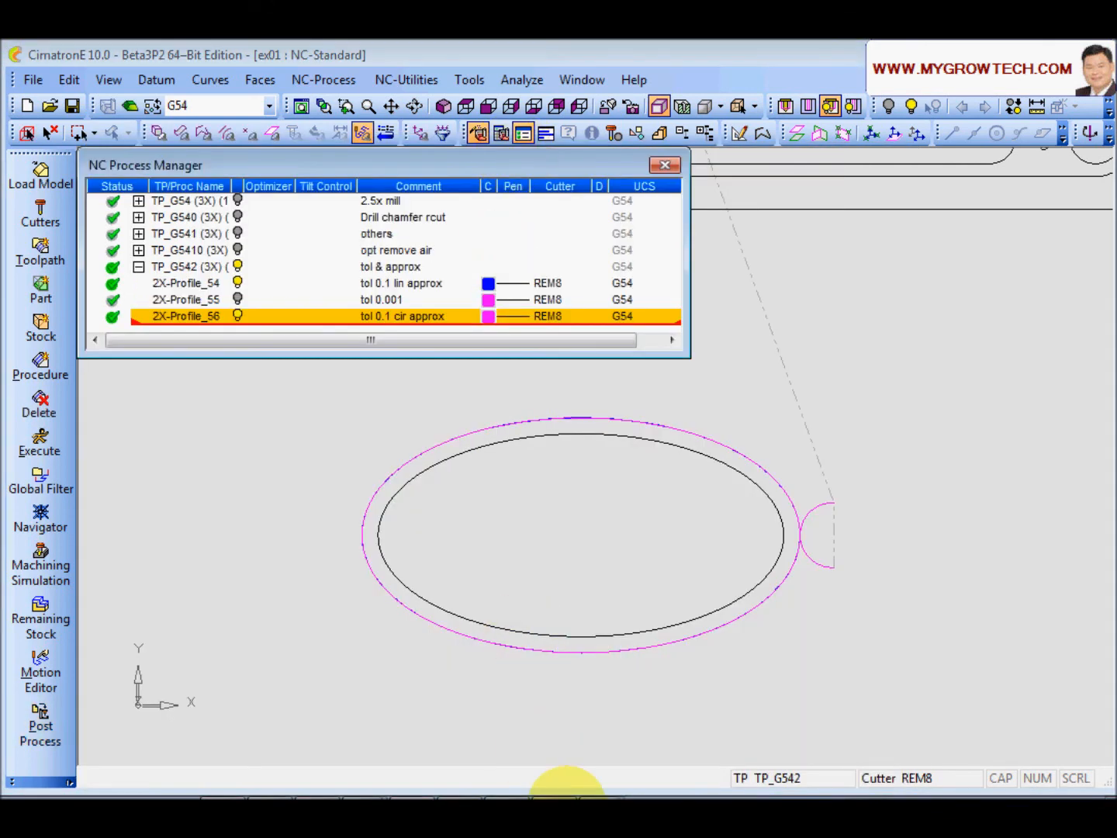
Step: Bring up both G-code listings in Notepad and arrange them side by side, linear beside circular
mouse_move(604, 785)
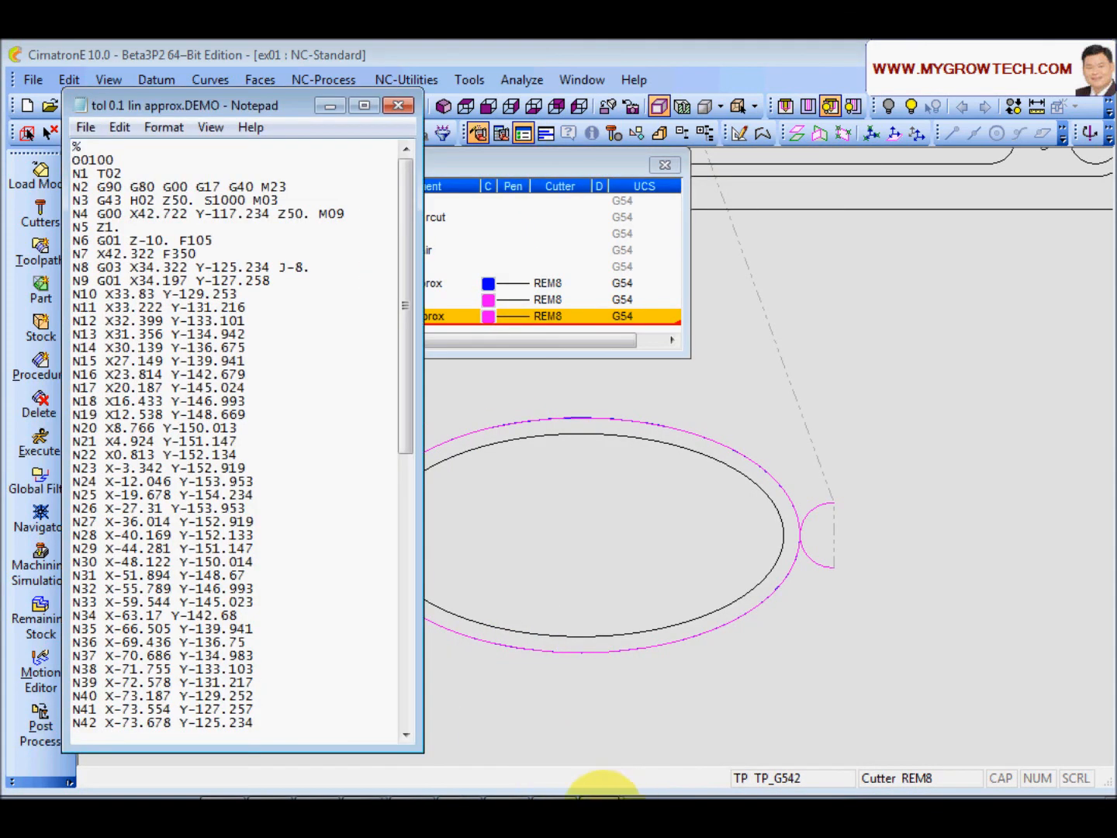
left_click(598, 770)
left_click_drag(673, 164, 654, 129)
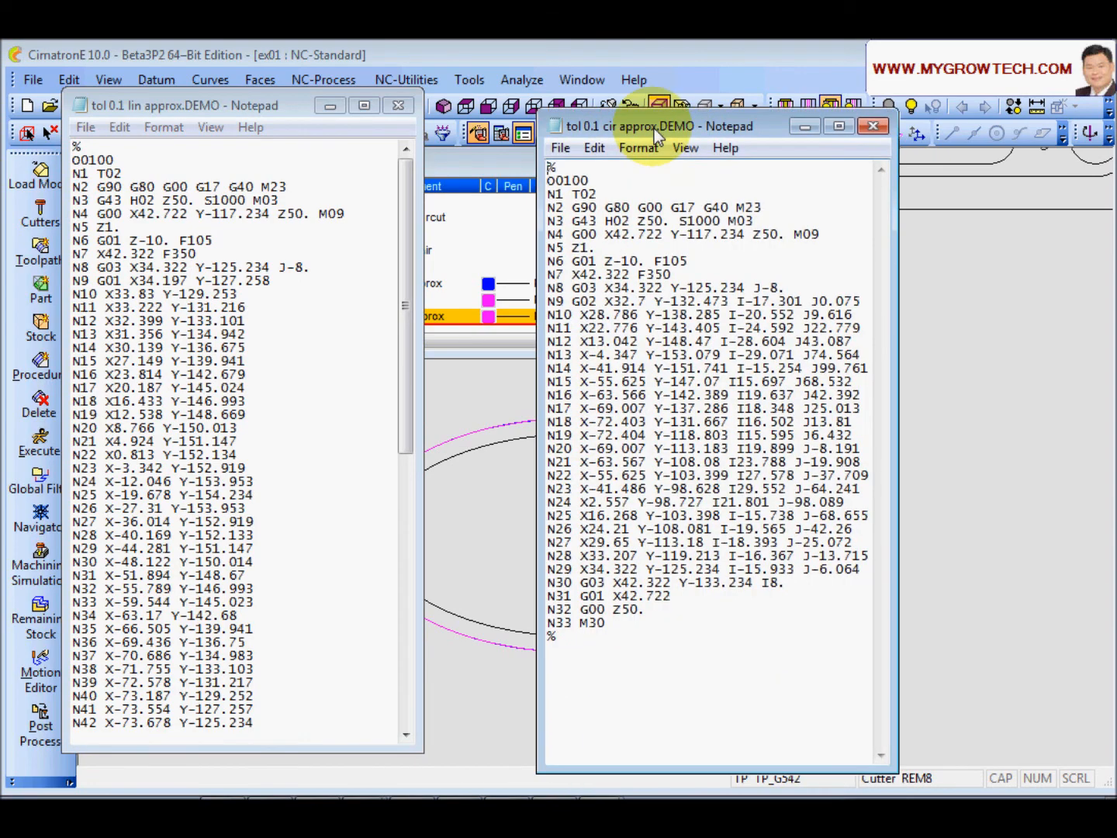
left_click_drag(269, 105, 363, 125)
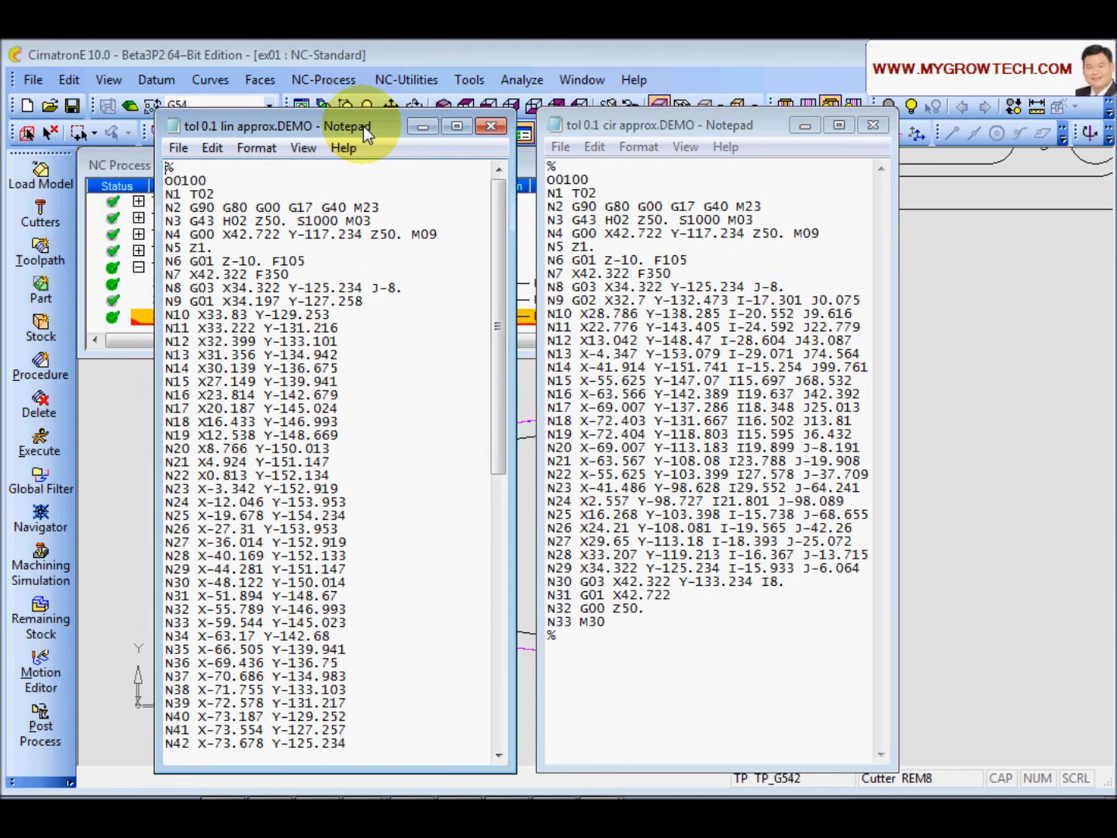
Step: Compare the two G-code listings, examining the G01 moves in the linear file and the G02 arcs from block N9 in the circular file
left_click(401, 435)
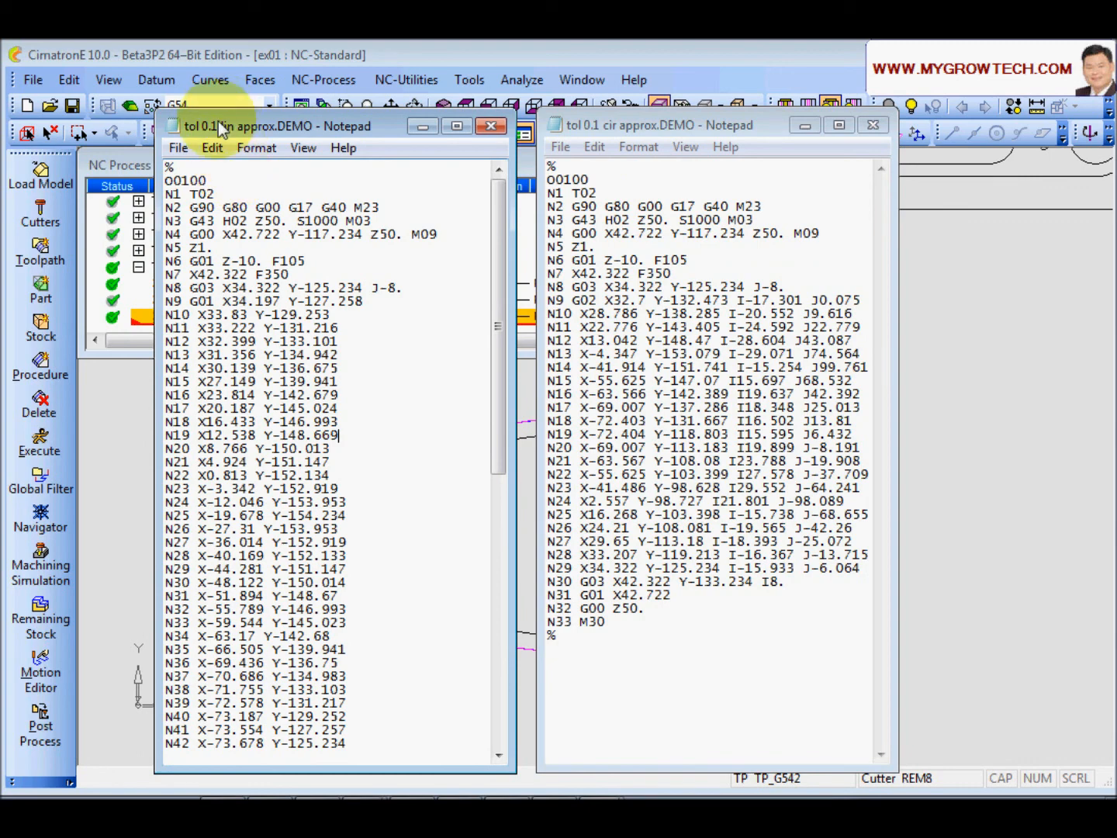
double_click(194, 301)
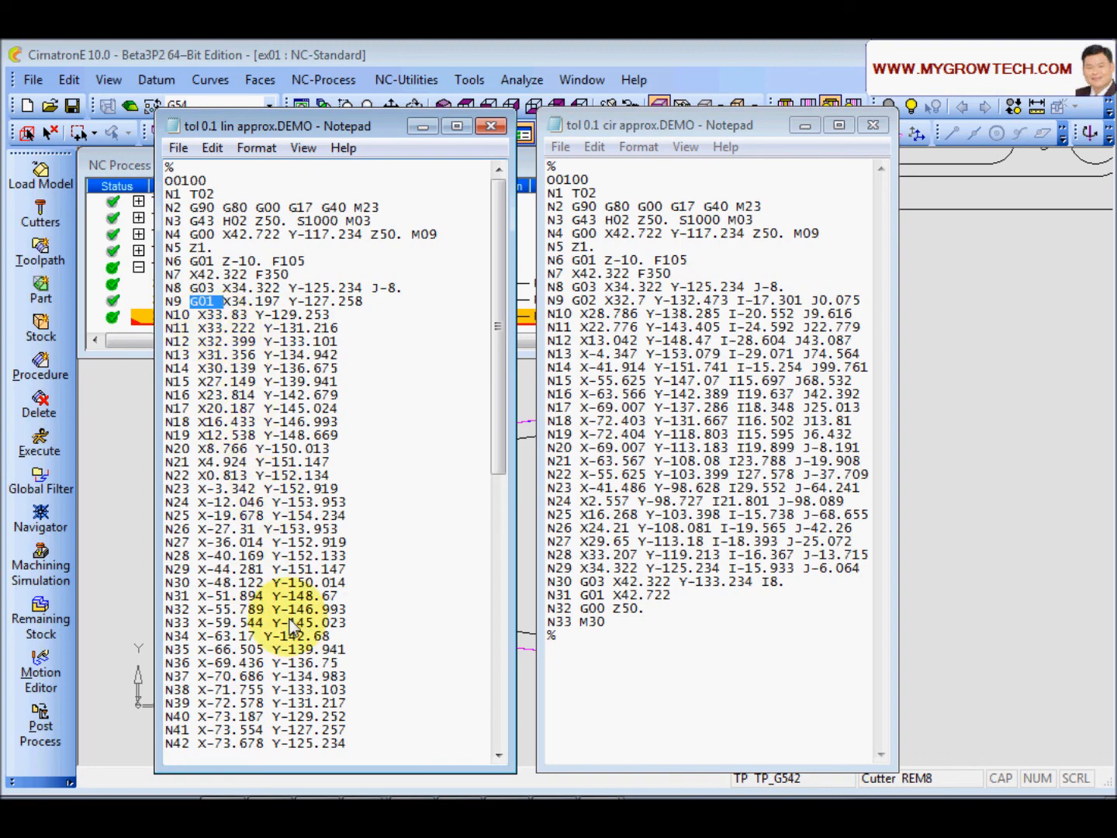
scroll(341, 582, "down", 10)
scroll(341, 578, "up", 8)
scroll(353, 577, "down", 9)
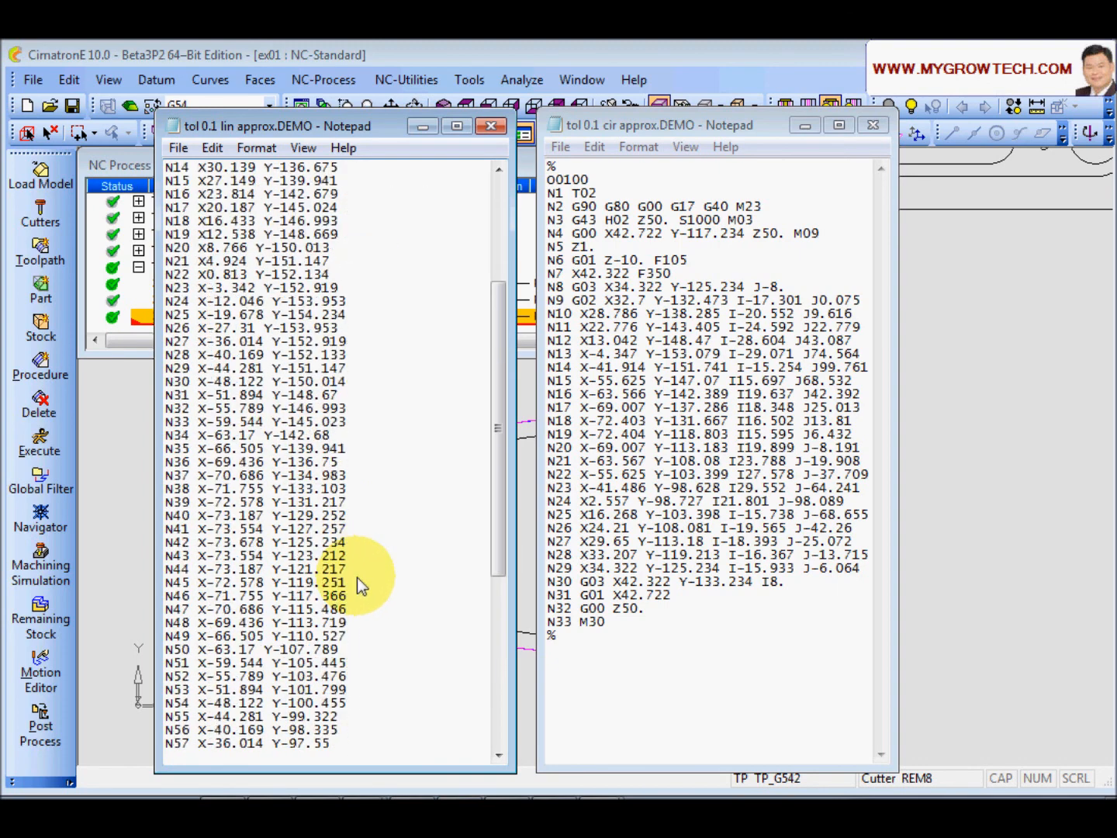
scroll(370, 583, "up", 12)
left_click(638, 277)
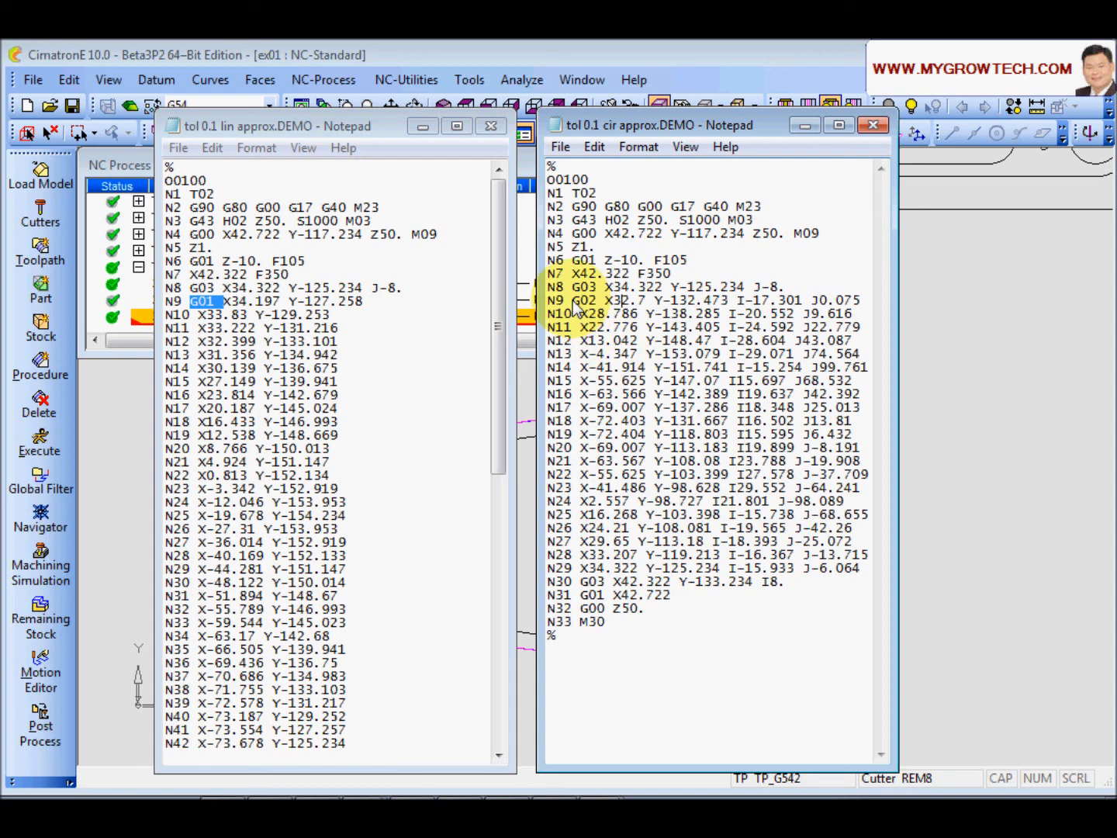
left_click_drag(574, 304, 773, 310)
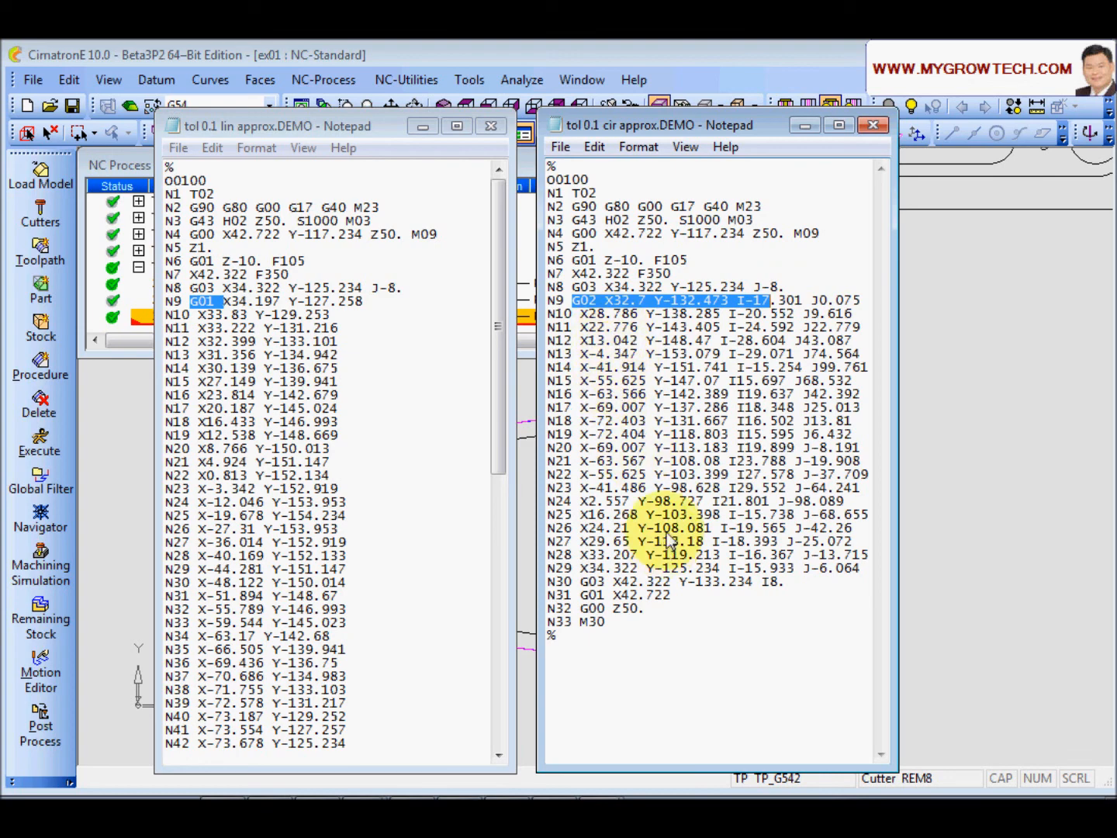
left_click(686, 662)
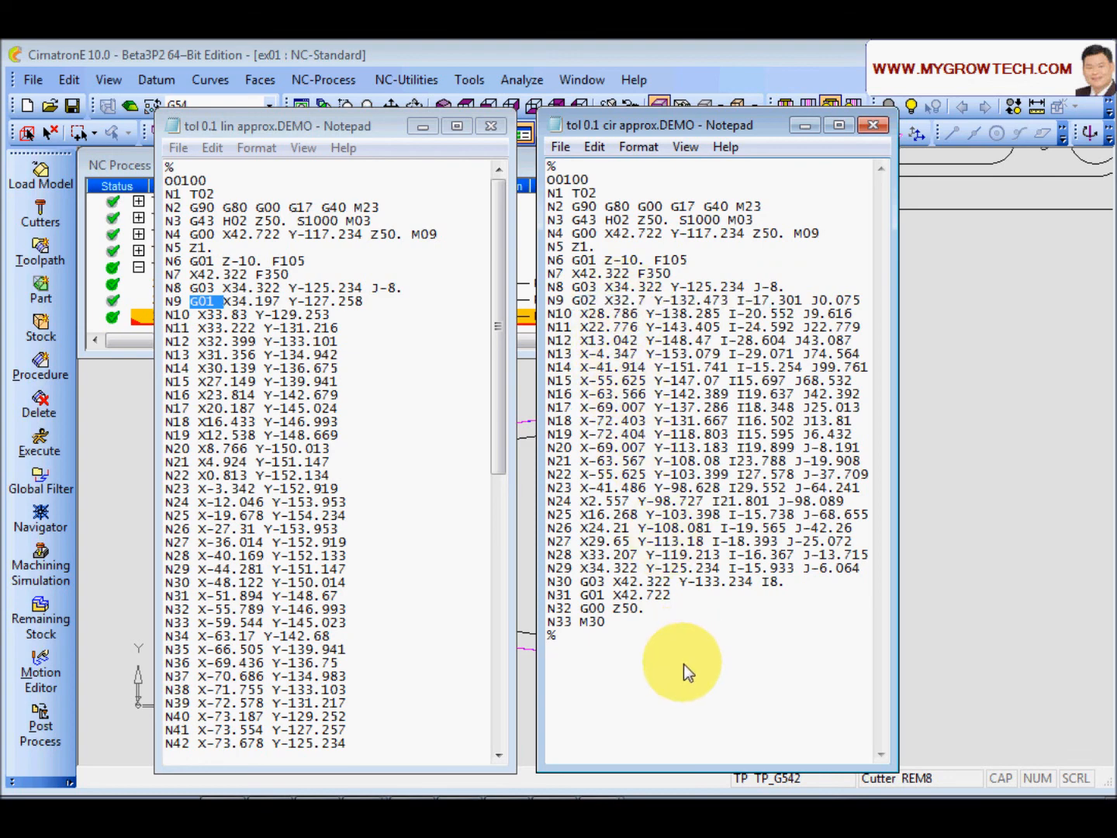